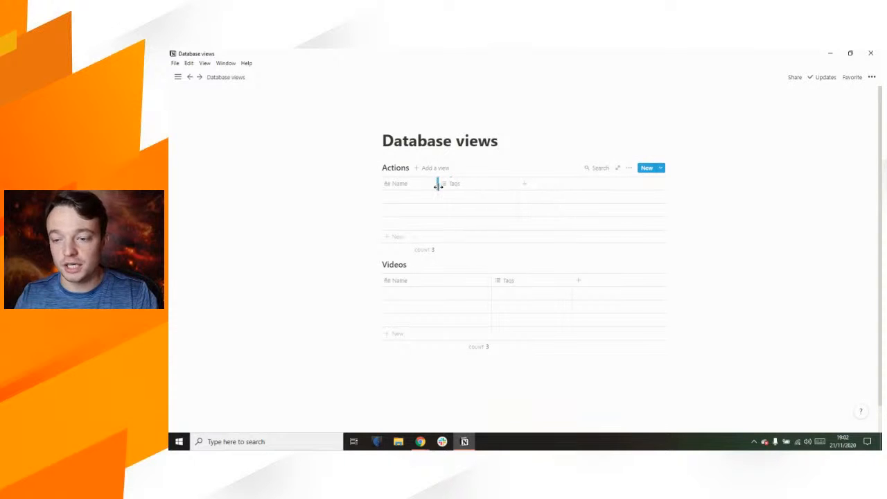
Step: Narrow the Videos table's Name column and glance at the Actions Tags property settings
{"action": "left_click_drag", "start_coordinate": [481, 283], "coordinate": [447, 279]}
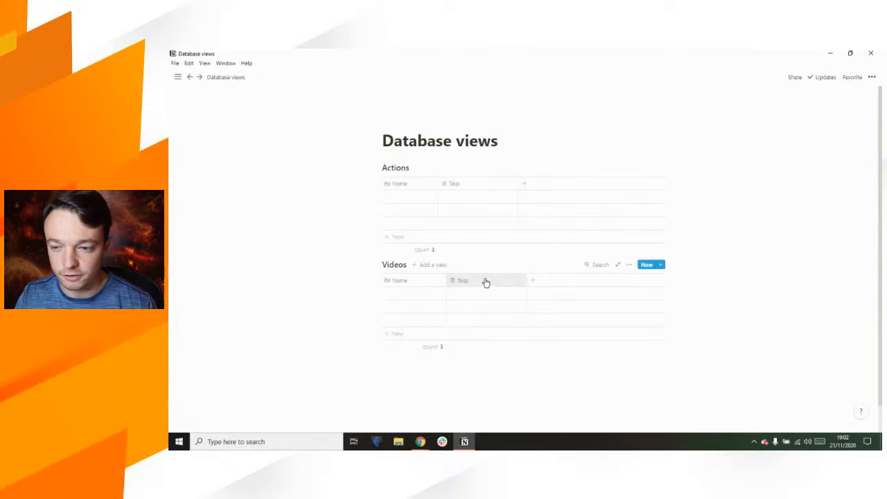
{"action": "left_click", "coordinate": [441, 184]}
{"action": "left_click", "coordinate": [498, 141]}
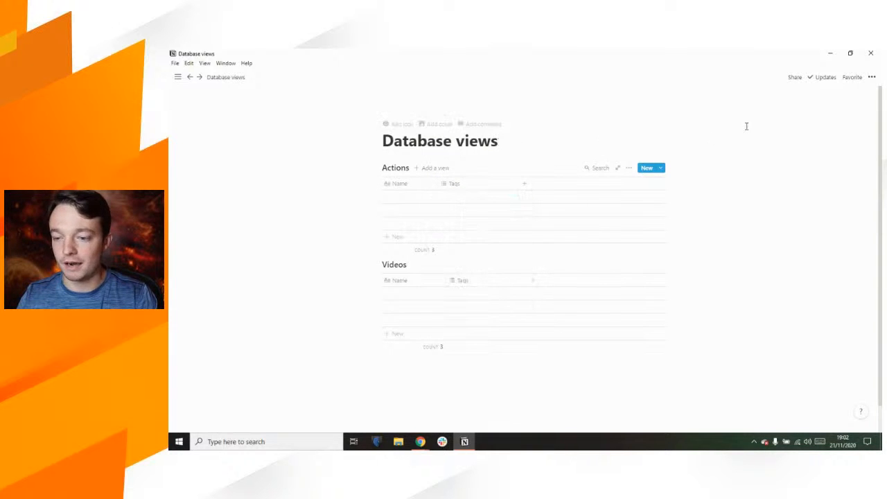
Step: Turn on Full width for the page and add an empty block under the title
{"action": "left_click", "coordinate": [871, 78]}
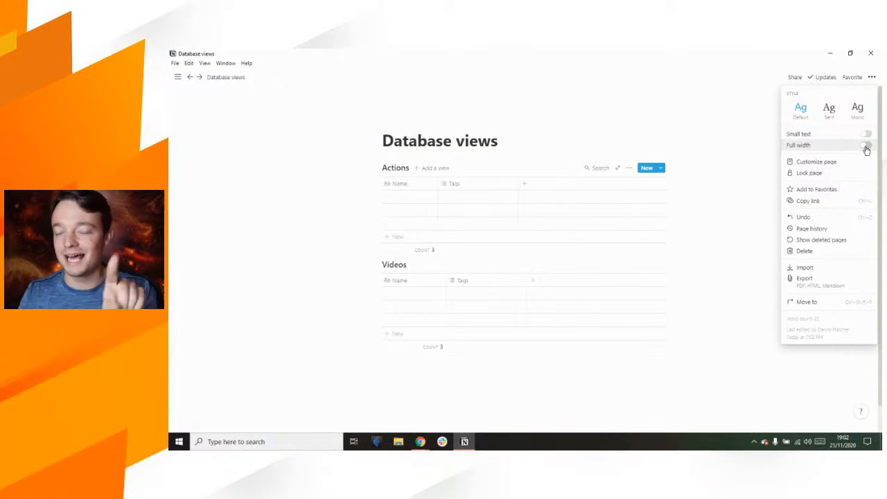
{"action": "left_click", "coordinate": [865, 148]}
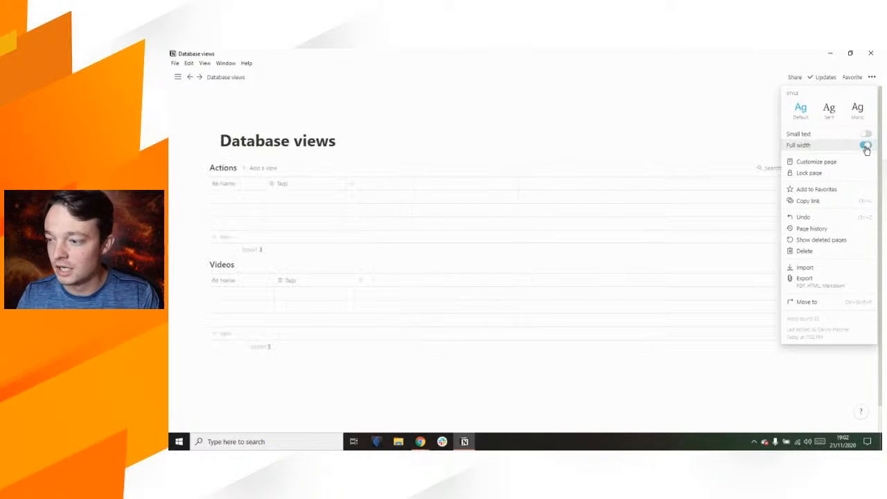
{"action": "left_click", "coordinate": [326, 143]}
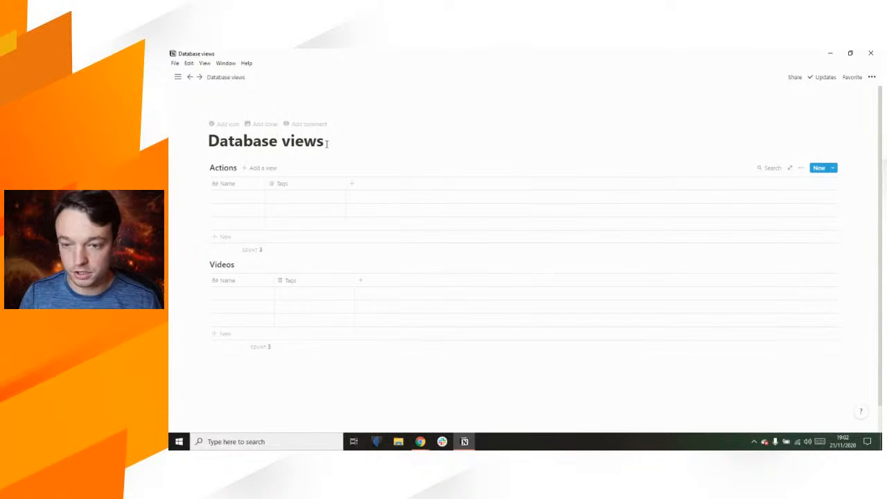
{"action": "key", "text": "Return"}
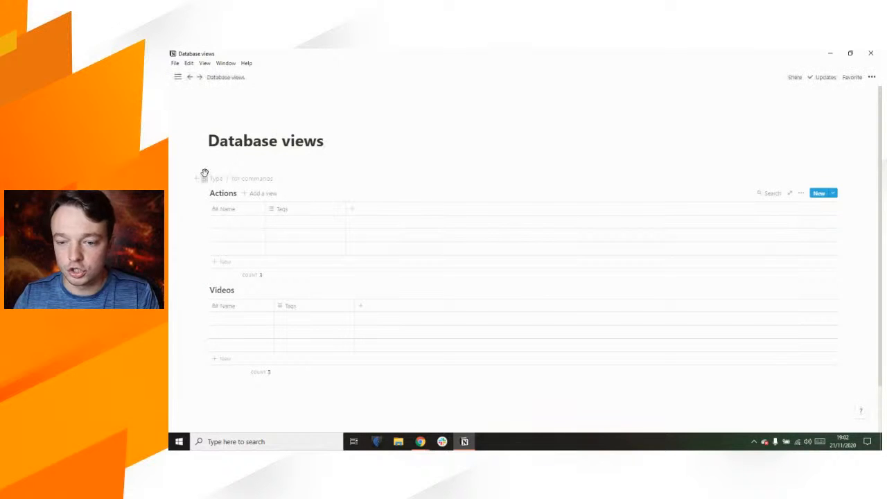
Step: Put the Actions table in the left column and Videos in the right column under the title
{"action": "mouse_move", "coordinate": [205, 175]}
{"action": "left_mouse_down"}
{"action": "mouse_move", "coordinate": [203, 166]}
{"action": "mouse_move", "coordinate": [212, 170]}
{"action": "left_mouse_up"}
{"action": "left_click", "coordinate": [215, 182]}
{"action": "left_click_drag", "start_coordinate": [200, 285], "coordinate": [559, 169]}
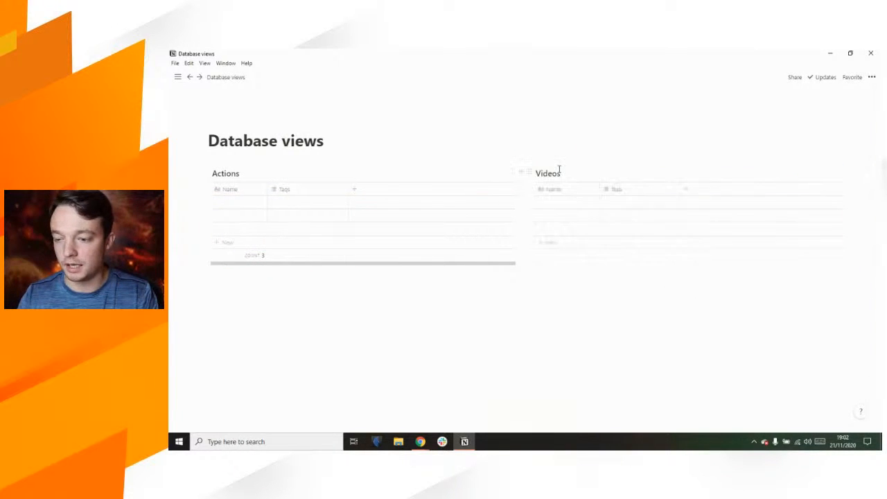
{"action": "left_click", "coordinate": [379, 141]}
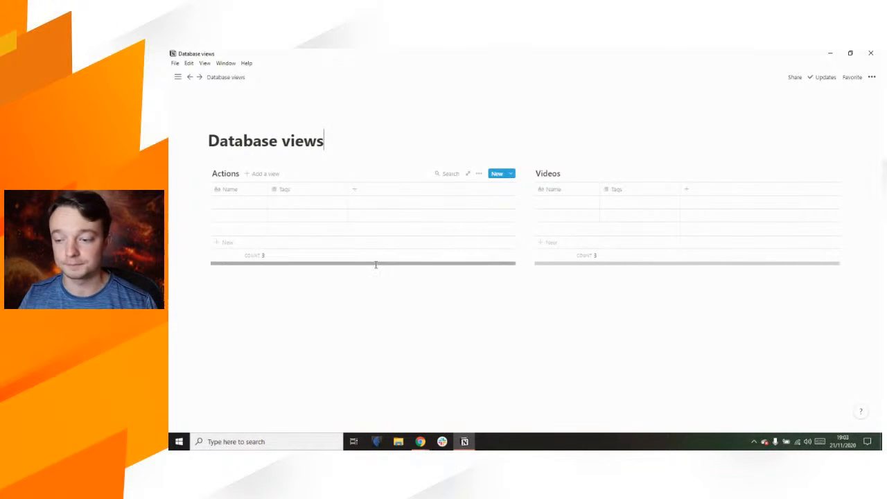
Step: Readjust the table column widths, narrowing the Actions Tags column back
{"action": "left_click_drag", "start_coordinate": [347, 186], "coordinate": [523, 196]}
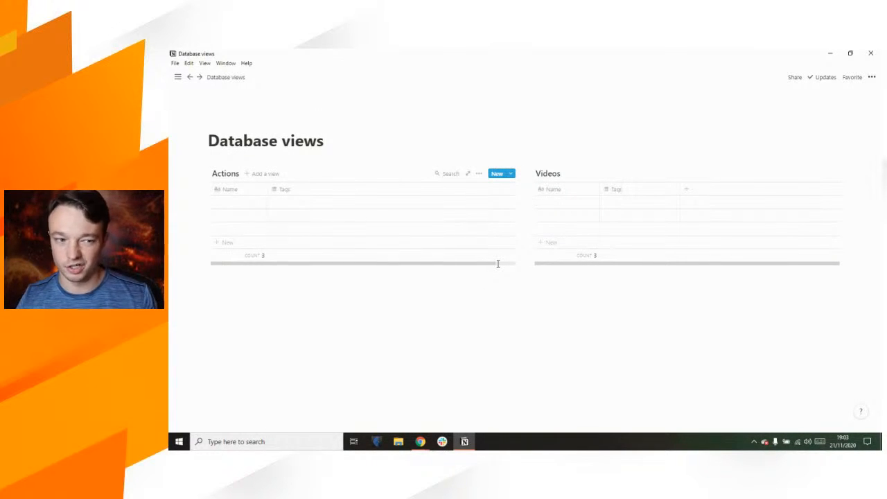
{"action": "left_click_drag", "start_coordinate": [475, 262], "coordinate": [363, 259]}
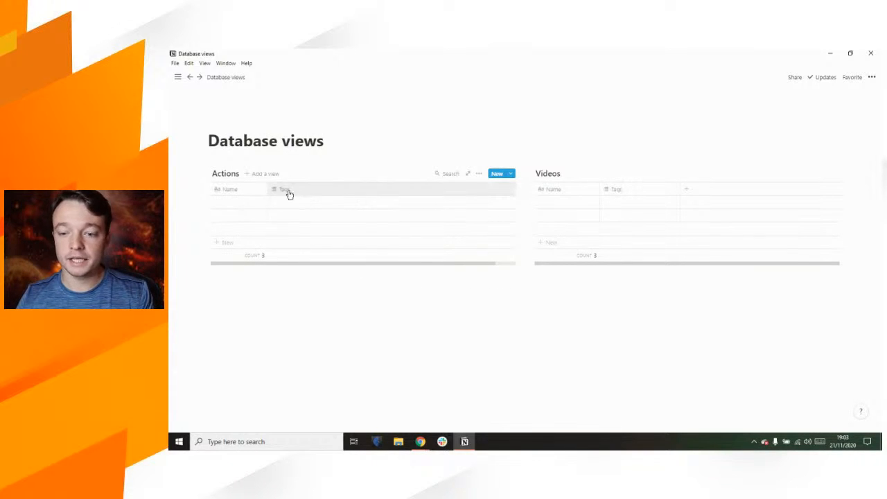
{"action": "left_click_drag", "start_coordinate": [376, 263], "coordinate": [453, 259]}
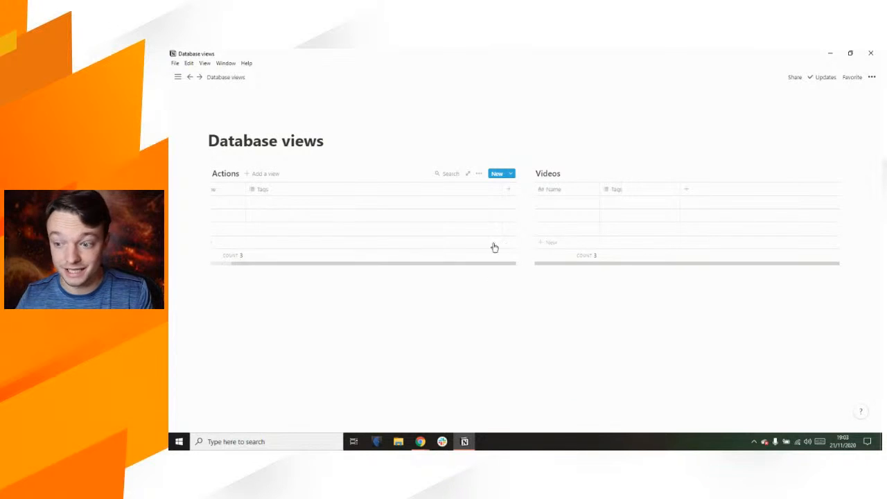
{"action": "left_click_drag", "start_coordinate": [501, 190], "coordinate": [290, 190]}
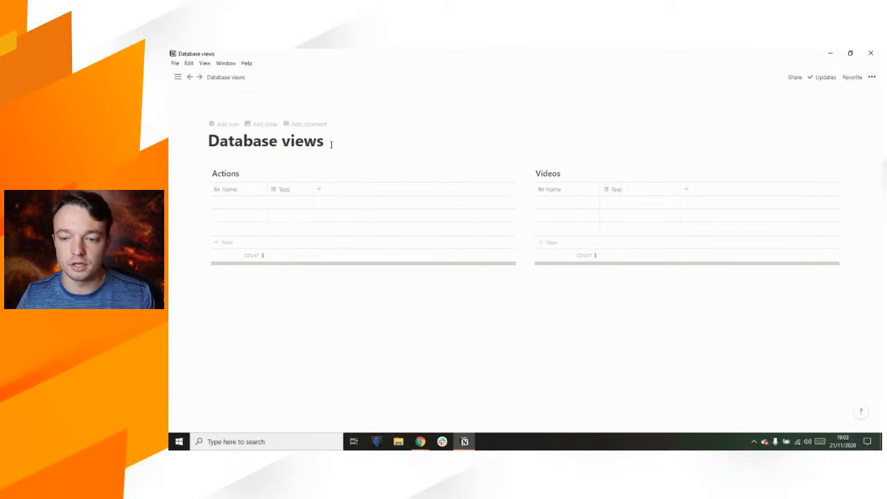
Step: Give the first Actions row the new tags Tag 1, Tag 2 and Tag 3
{"action": "left_click", "coordinate": [288, 204]}
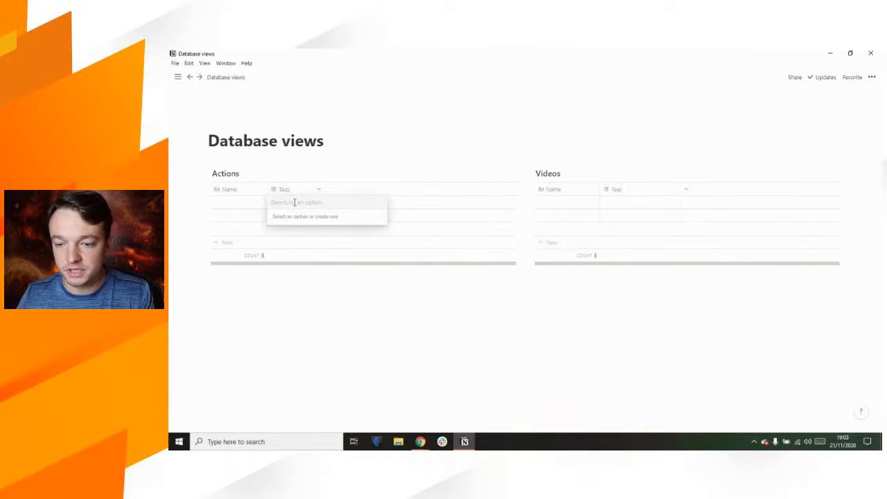
{"action": "type", "text": "Tag"}
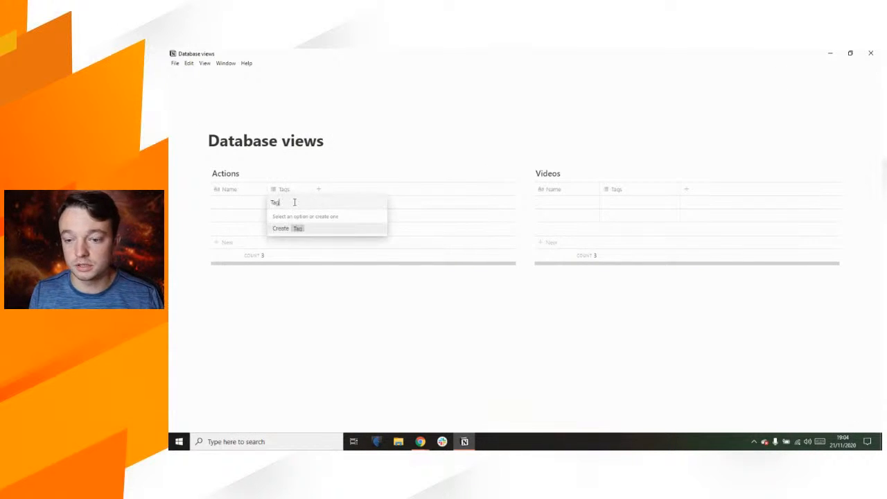
{"action": "type", "text": " 1"}
{"action": "key", "text": "Return"}
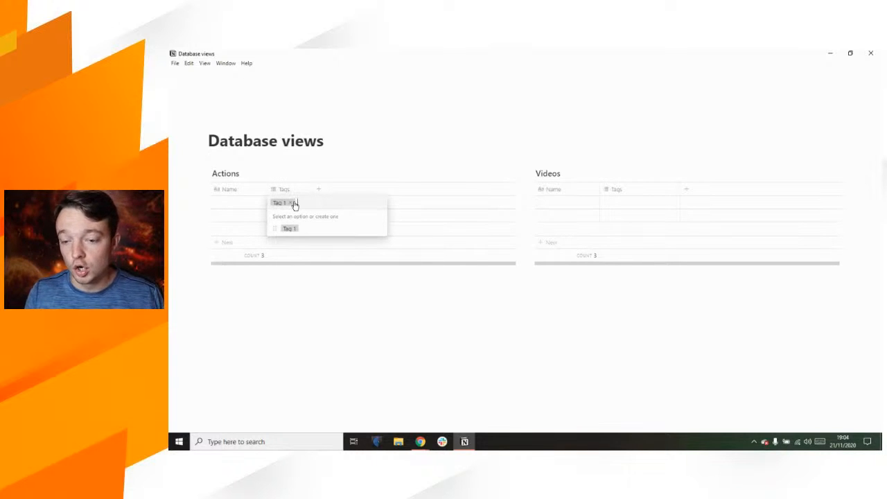
{"action": "type", "text": "Tag 2"}
{"action": "key", "text": "Return"}
{"action": "type", "text": "Tag 3"}
{"action": "key", "text": "Return"}
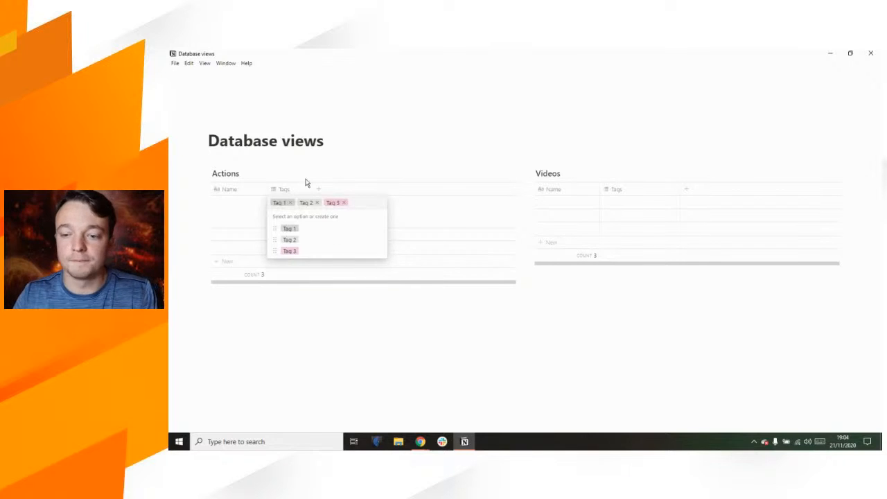
{"action": "key", "text": "Escape"}
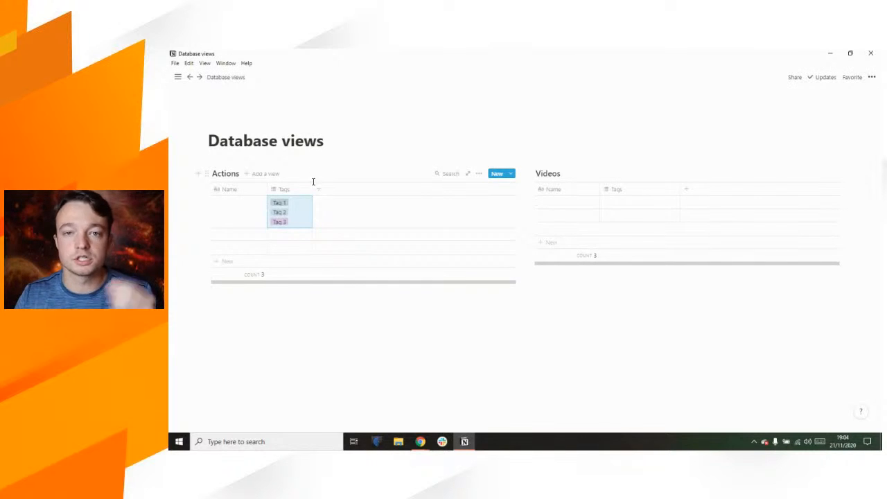
Step: Turn off Wrap cells for the Actions database and widen its Tags column
{"action": "left_click", "coordinate": [480, 174]}
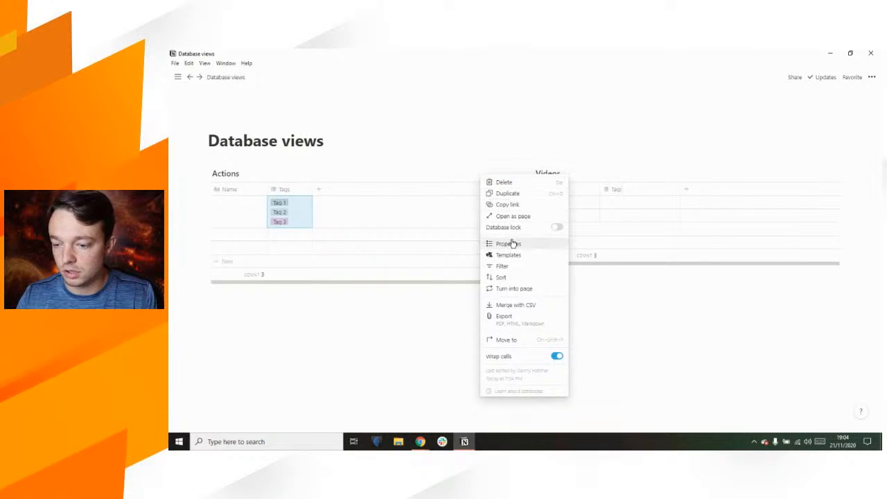
{"action": "left_click", "coordinate": [557, 357]}
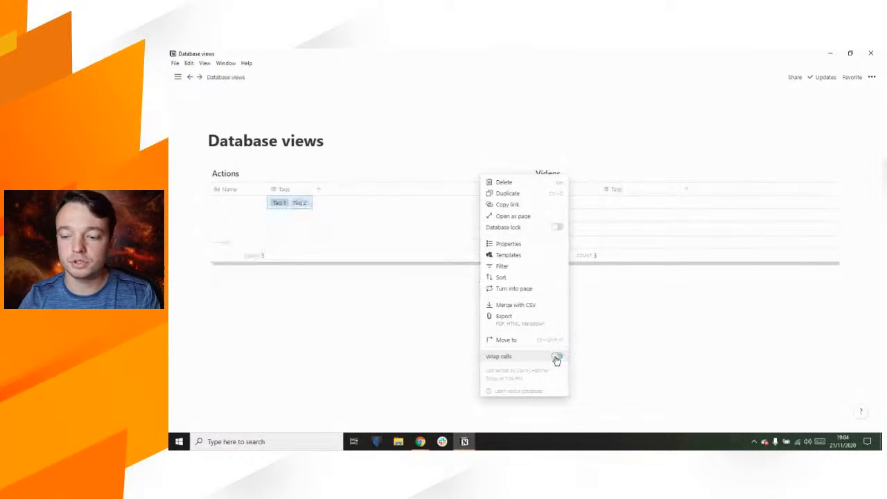
{"action": "left_click", "coordinate": [374, 308]}
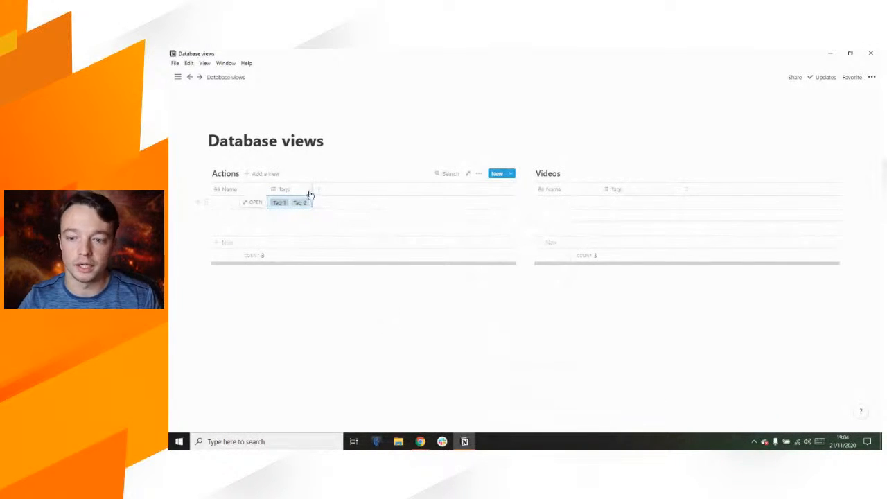
{"action": "mouse_move", "coordinate": [313, 189]}
{"action": "left_mouse_down"}
{"action": "mouse_move", "coordinate": [349, 193]}
{"action": "mouse_move", "coordinate": [289, 192]}
{"action": "mouse_move", "coordinate": [308, 192]}
{"action": "left_mouse_up"}
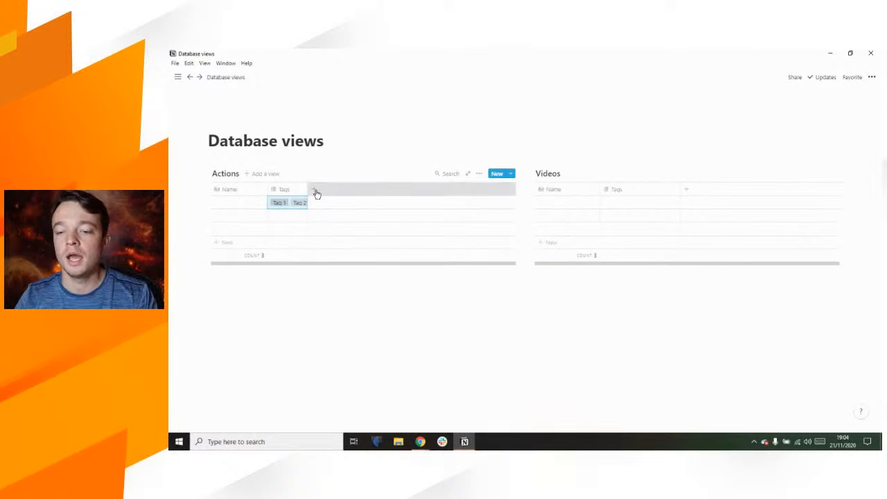
Step: Add a property named Text before Tags and narrow the Actions Name column
{"action": "left_click", "coordinate": [315, 192]}
{"action": "mouse_move", "coordinate": [339, 234]}
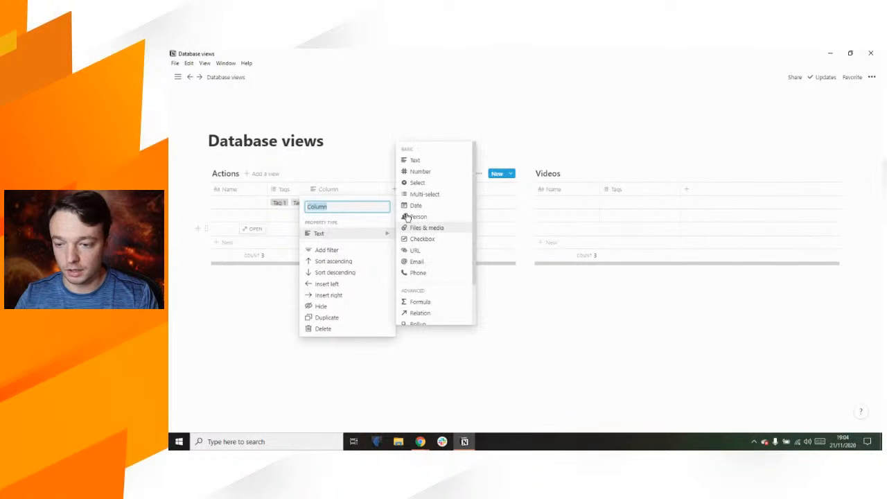
{"action": "type", "text": "Text"}
{"action": "left_click", "coordinate": [422, 163]}
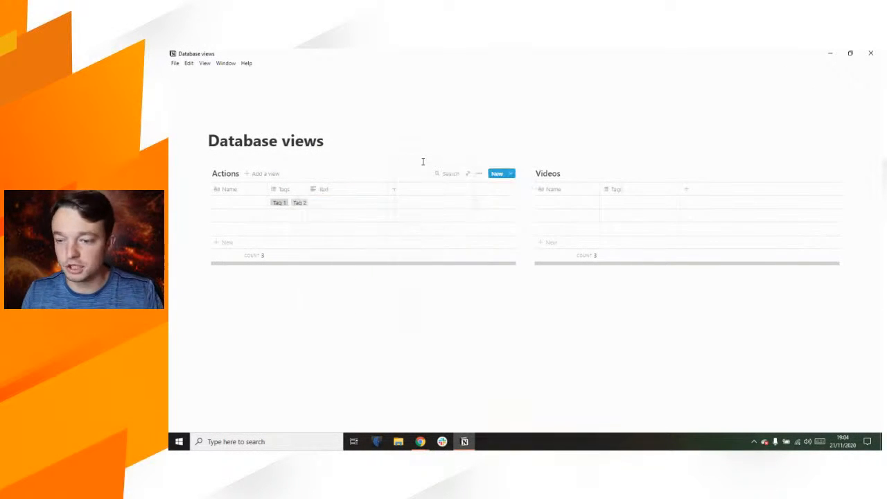
{"action": "left_click_drag", "start_coordinate": [337, 191], "coordinate": [314, 189]}
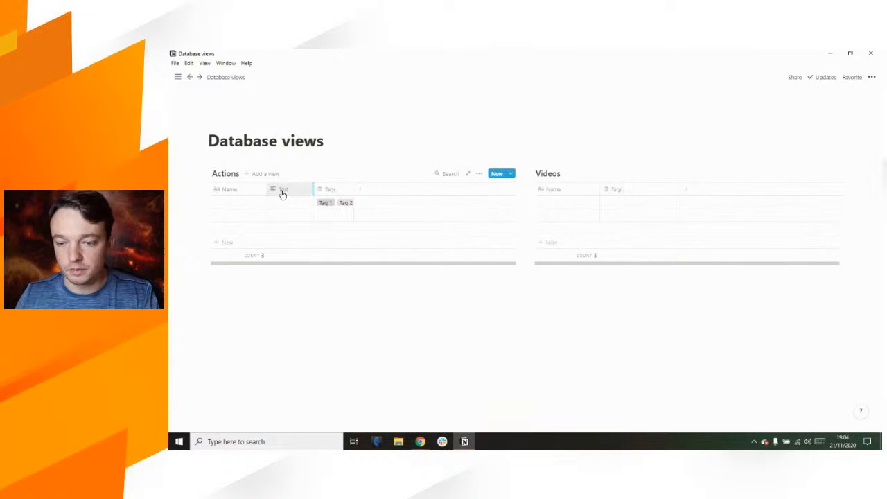
{"action": "left_click_drag", "start_coordinate": [260, 192], "coordinate": [242, 192]}
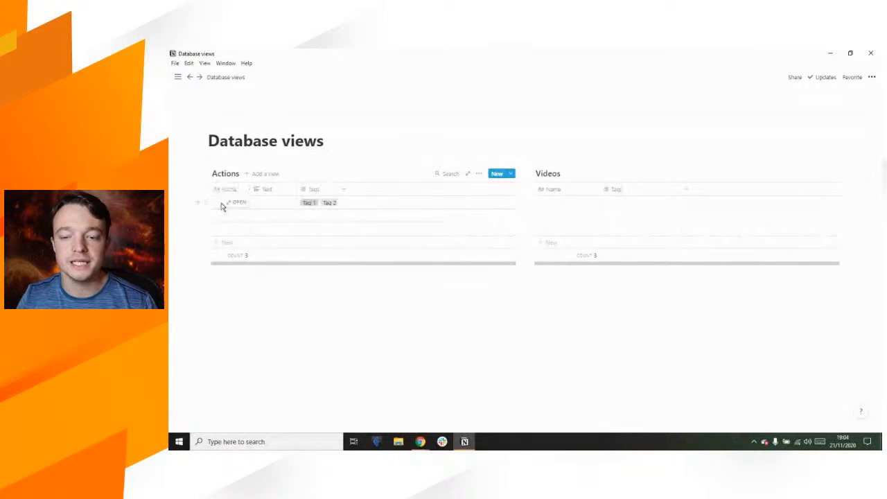
Step: Review the Text column's property settings and close them unchanged
{"action": "left_click", "coordinate": [270, 191]}
{"action": "mouse_move", "coordinate": [271, 235]}
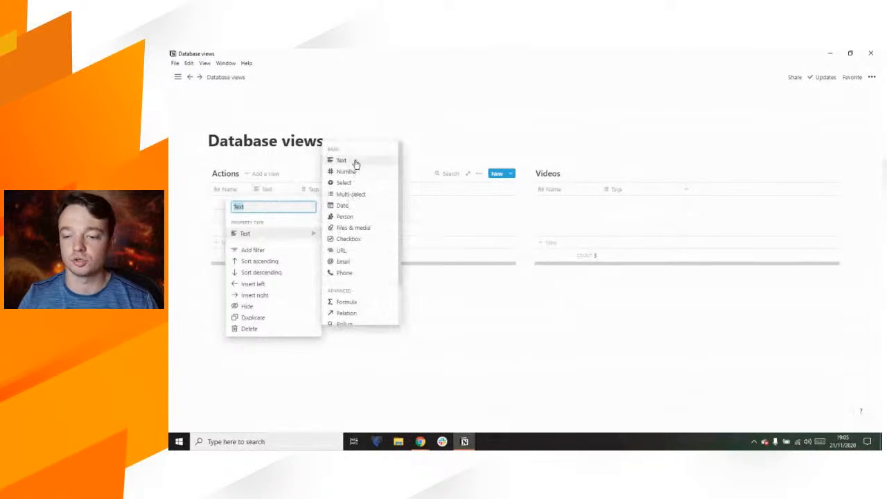
{"action": "scroll", "coordinate": [351, 254], "scroll_direction": "down", "scroll_amount": 2}
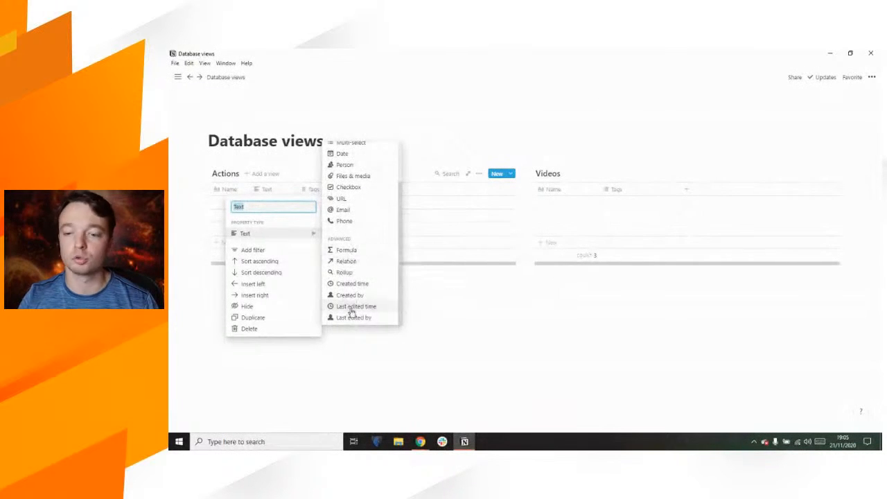
{"action": "scroll", "coordinate": [360, 195], "scroll_direction": "up", "scroll_amount": 3}
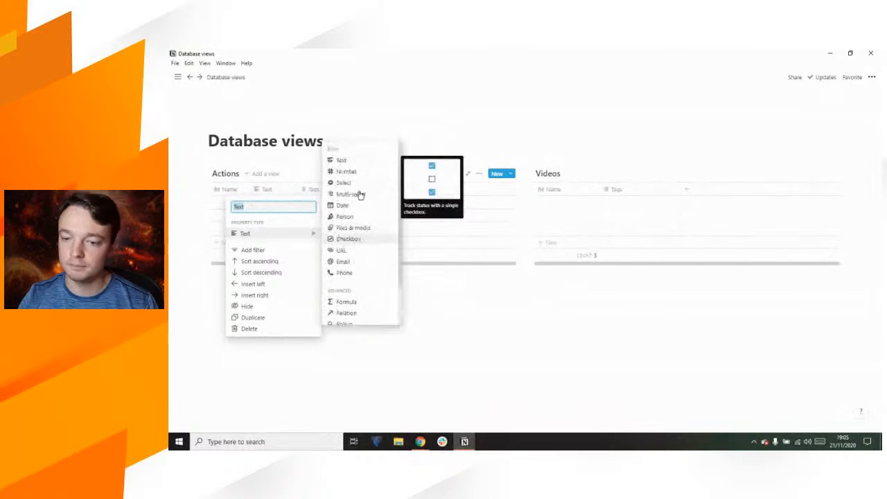
{"action": "left_click", "coordinate": [298, 144]}
{"action": "mouse_move", "coordinate": [222, 207]}
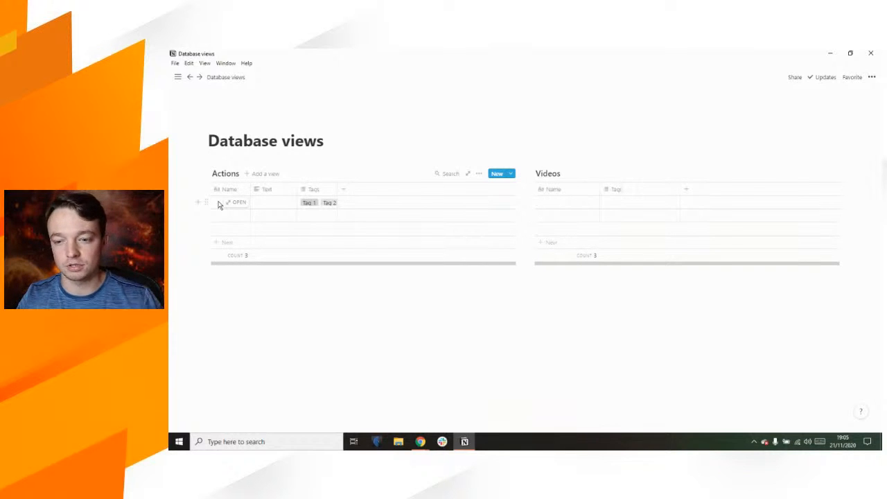
Step: Type 'Text' plus an orange emoji in the first row's Text cell, then narrow that column slightly
{"action": "left_click", "coordinate": [271, 203]}
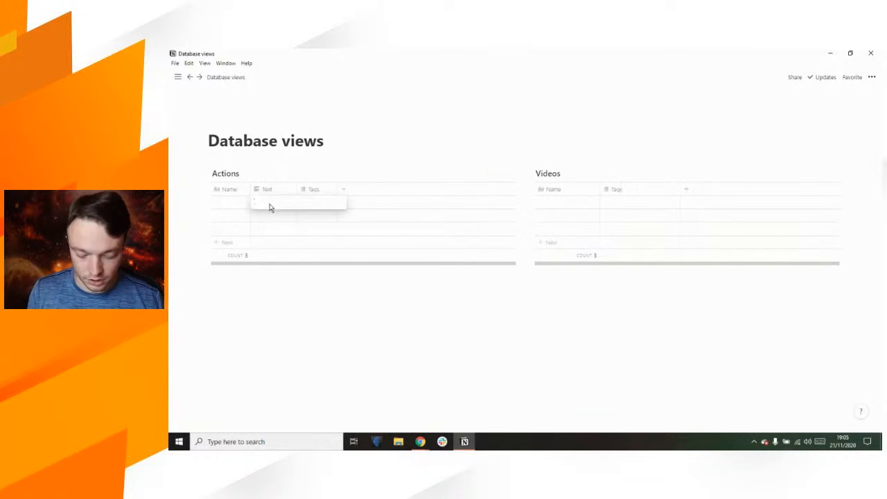
{"action": "type", "text": "Text"}
{"action": "key", "text": "super+period"}
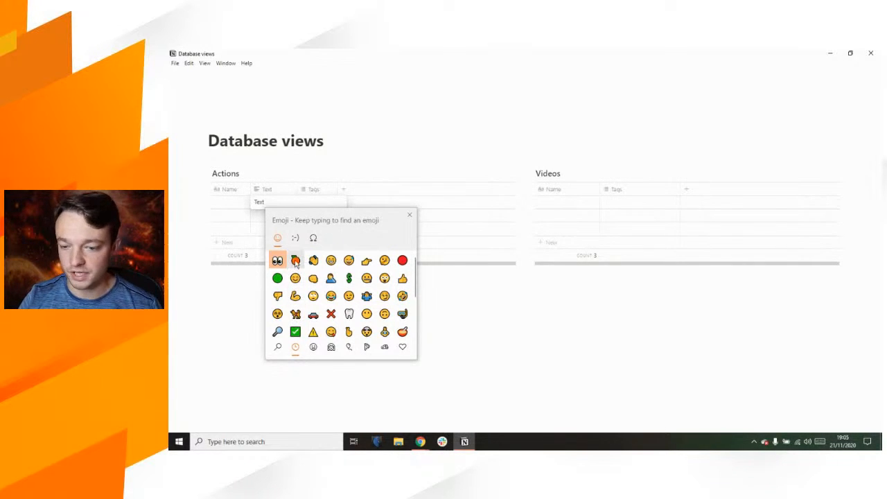
{"action": "left_click", "coordinate": [295, 260]}
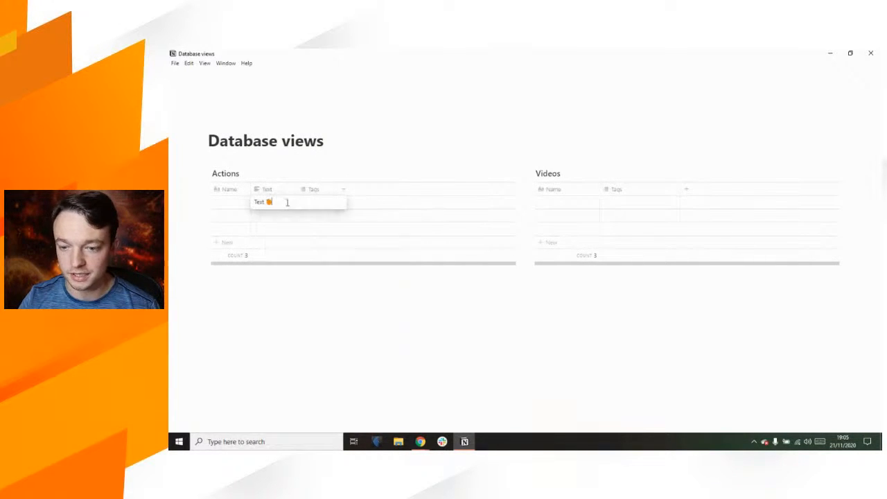
{"action": "key", "text": "Escape"}
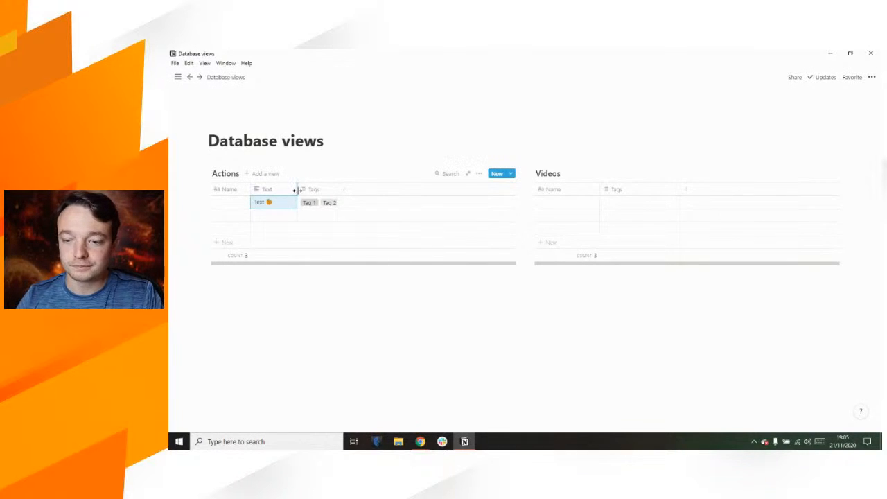
{"action": "left_click_drag", "start_coordinate": [292, 193], "coordinate": [284, 192]}
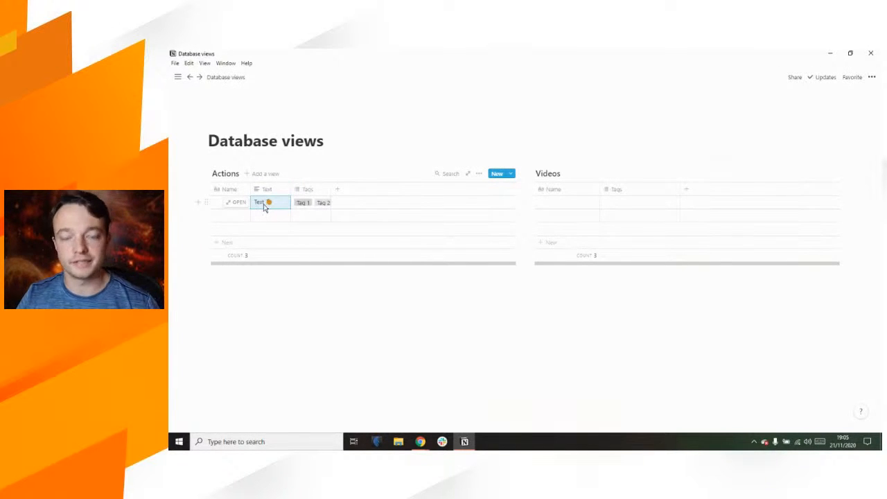
Step: Add a column called Number with the Number property type after Tags
{"action": "left_click", "coordinate": [338, 193]}
{"action": "mouse_move", "coordinate": [349, 236]}
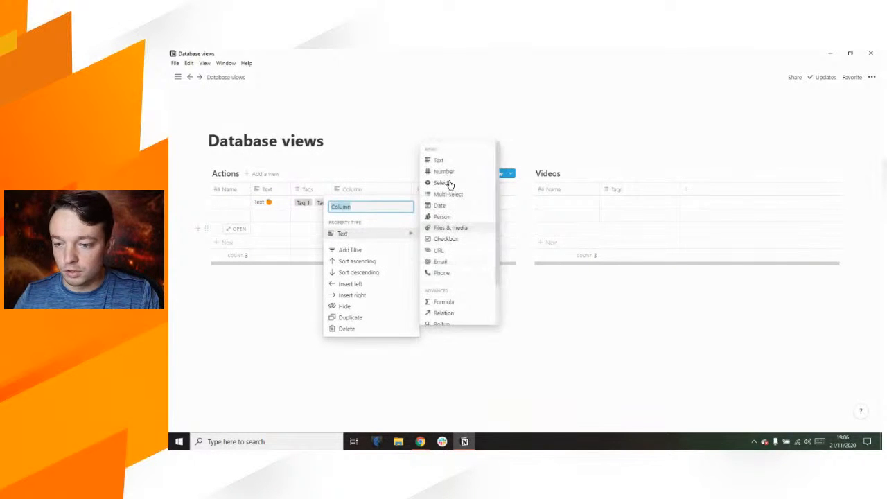
{"action": "type", "text": "Number"}
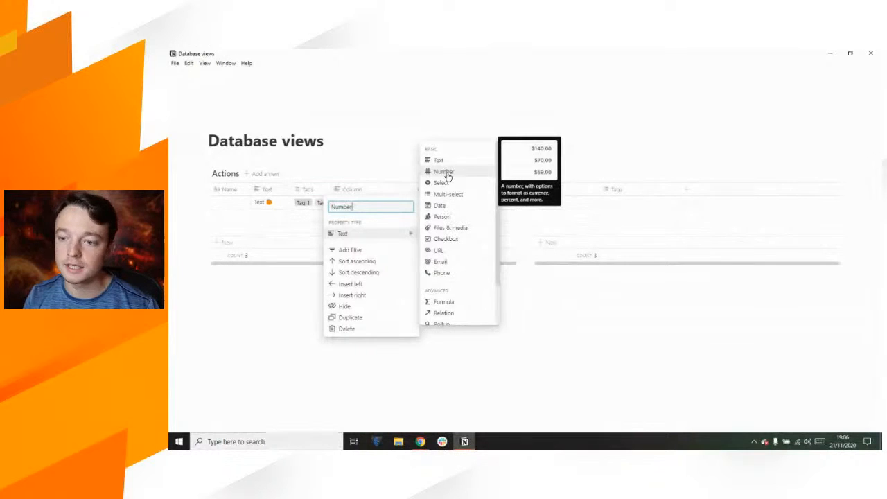
{"action": "left_click", "coordinate": [447, 175]}
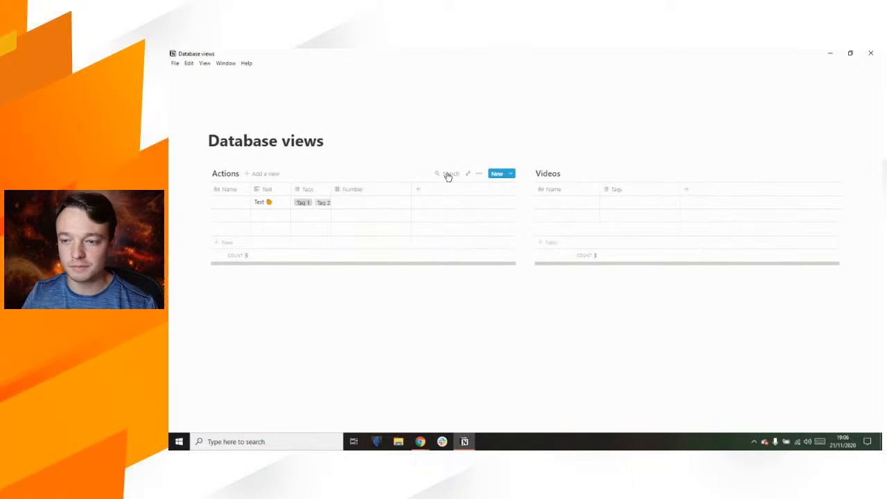
Step: Enter 13 in the first Number cell, format it as Pound to show £13.00, and narrow the column
{"action": "left_click", "coordinate": [362, 202]}
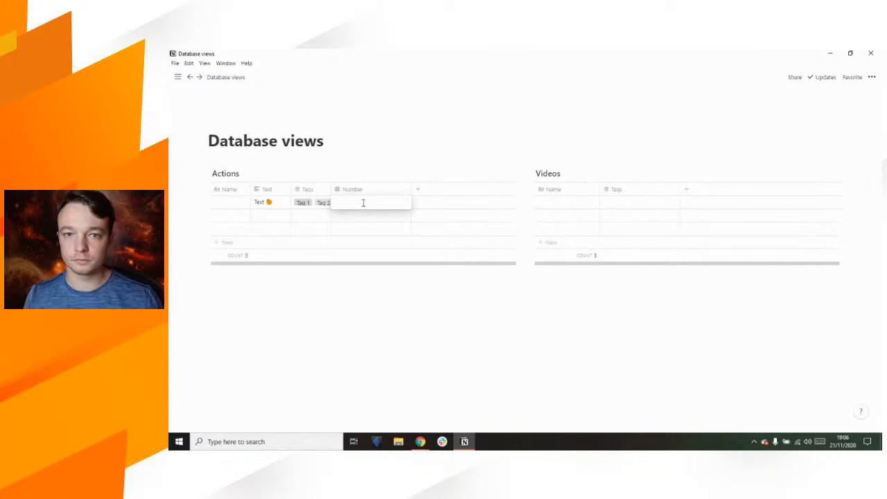
{"action": "type", "text": "13"}
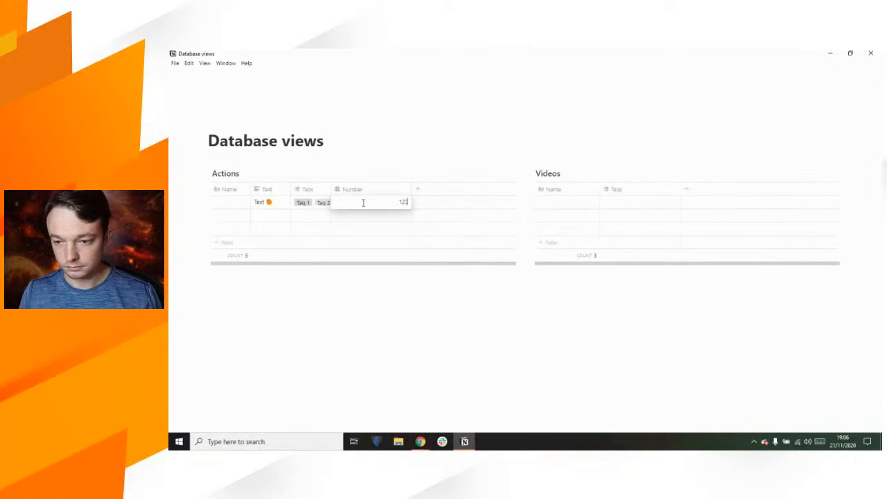
{"action": "left_click", "coordinate": [326, 143]}
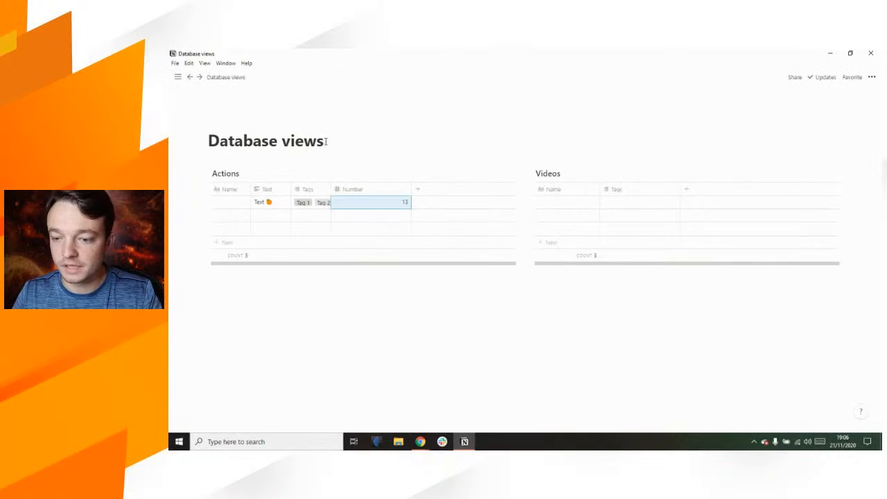
{"action": "left_click", "coordinate": [338, 204]}
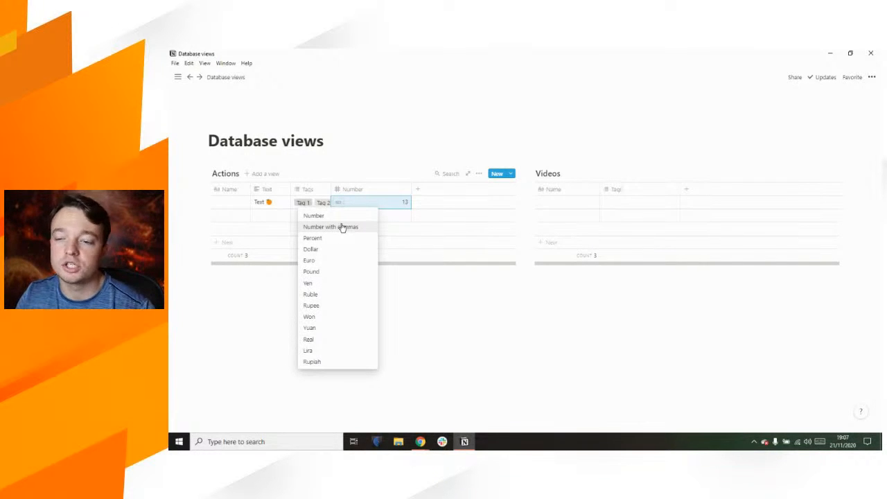
{"action": "left_click", "coordinate": [321, 271]}
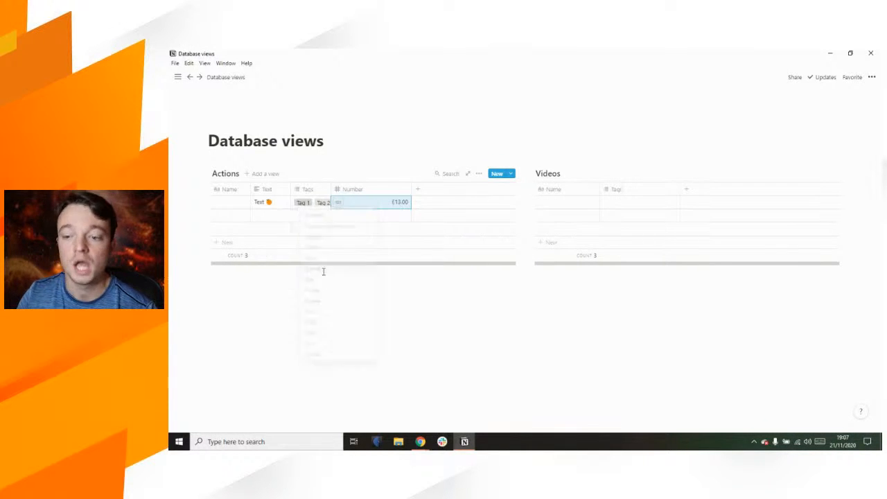
{"action": "left_click", "coordinate": [353, 144]}
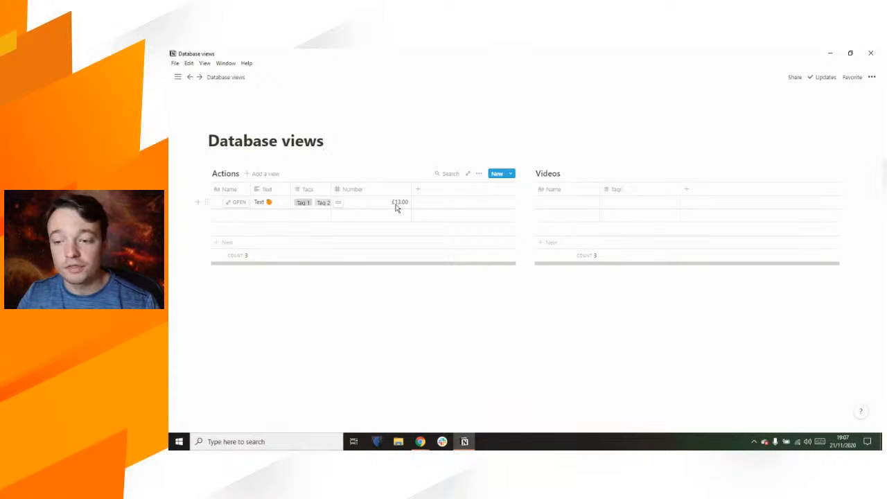
{"action": "left_click_drag", "start_coordinate": [411, 190], "coordinate": [369, 189]}
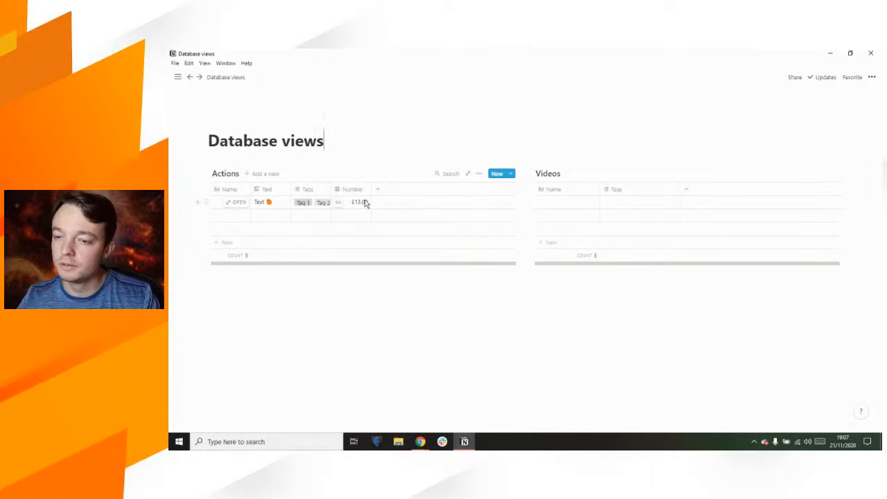
Step: Add a Select-type column named Select and narrow it
{"action": "left_click", "coordinate": [376, 192]}
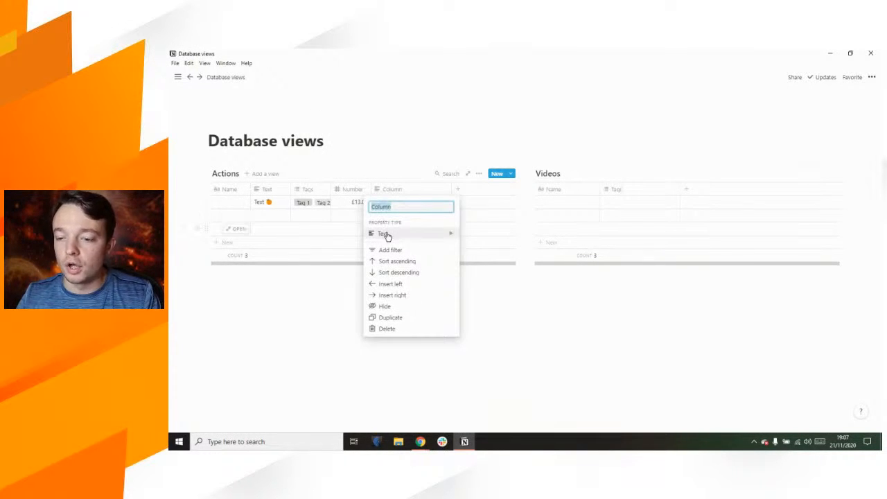
{"action": "mouse_move", "coordinate": [386, 234]}
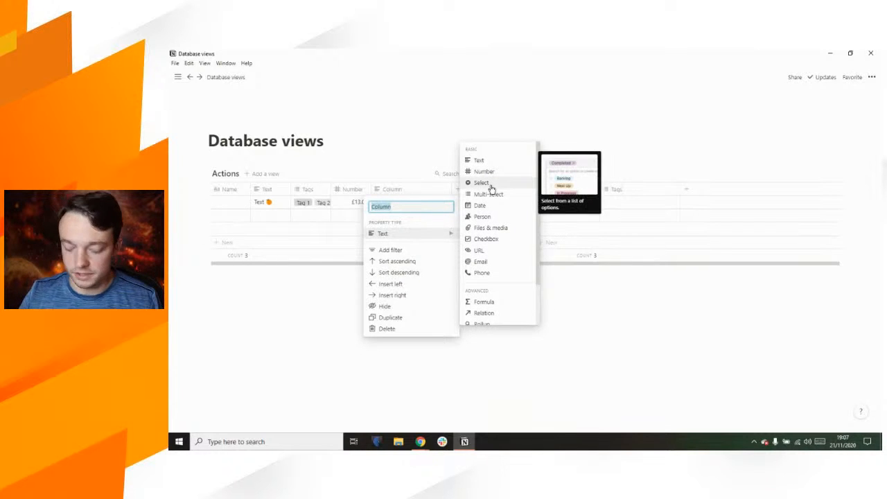
{"action": "type", "text": "Select"}
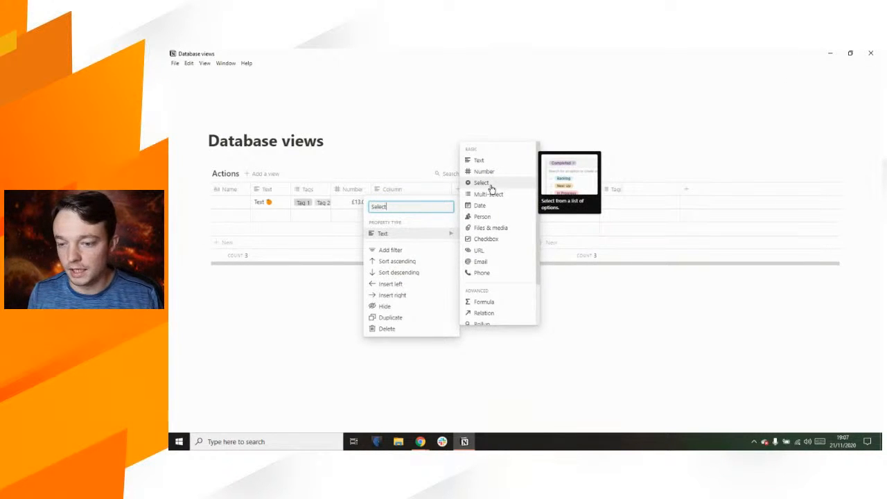
{"action": "left_click", "coordinate": [489, 189]}
{"action": "left_click_drag", "start_coordinate": [444, 192], "coordinate": [411, 192]}
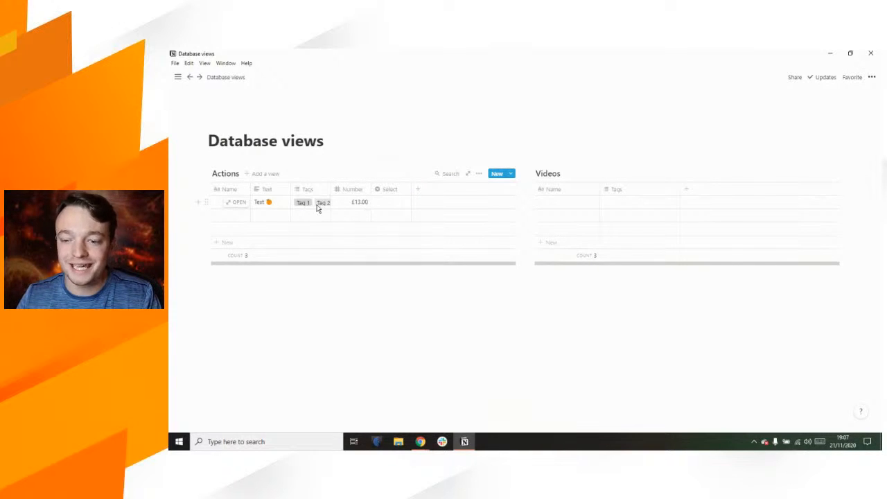
Step: Create the option Select 1 in the first row's Select cell
{"action": "left_click", "coordinate": [388, 202]}
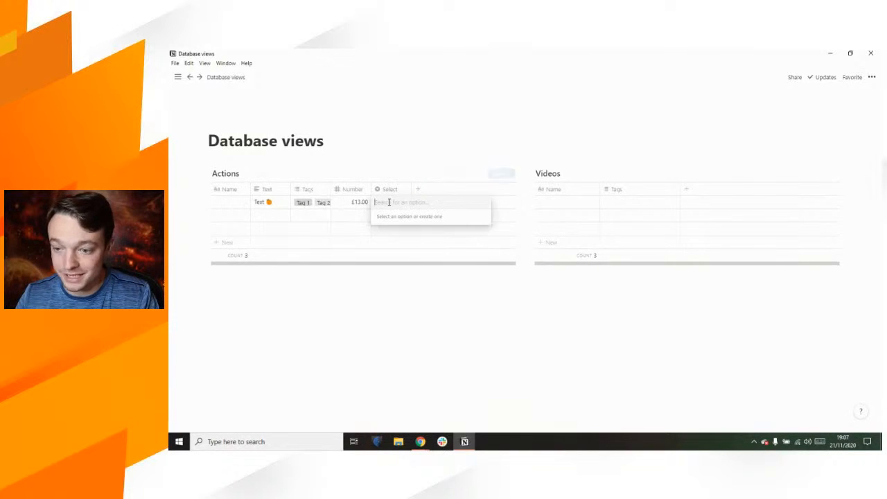
{"action": "type", "text": "Select 1"}
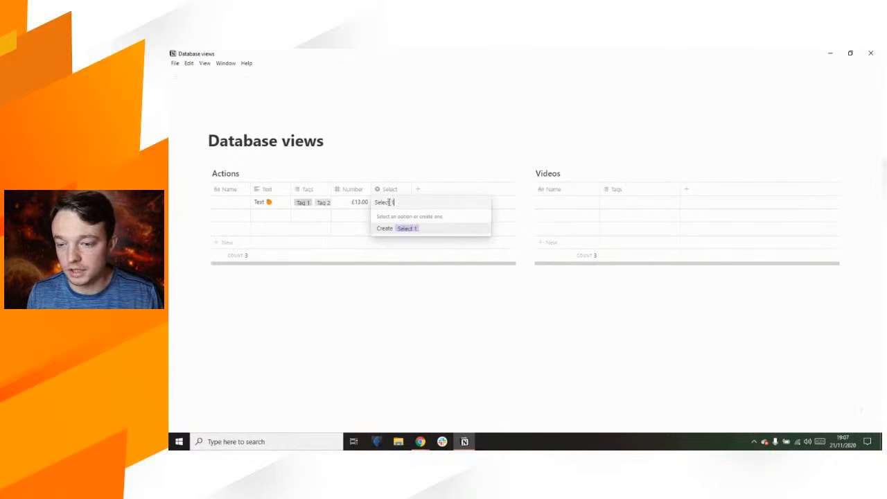
{"action": "key", "text": "Return"}
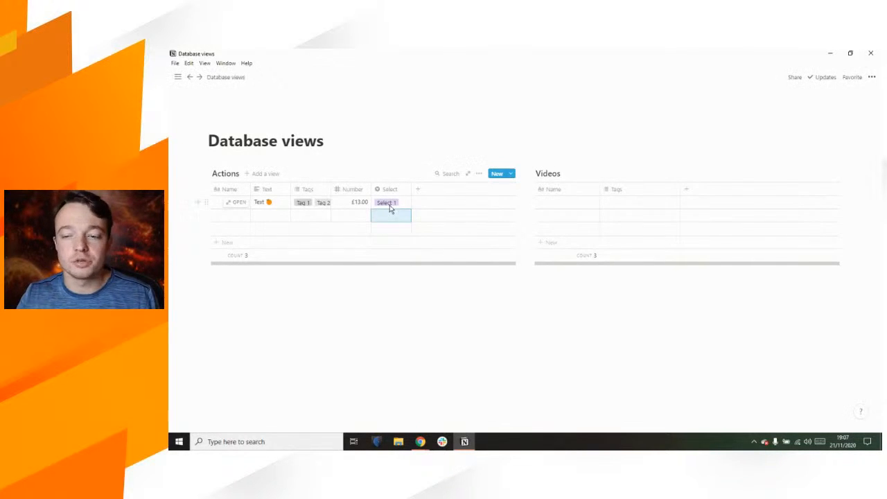
{"action": "left_click", "coordinate": [310, 192]}
Step: Rename the Tags column to Multi-select and widen it slightly
{"action": "type", "text": "M"}
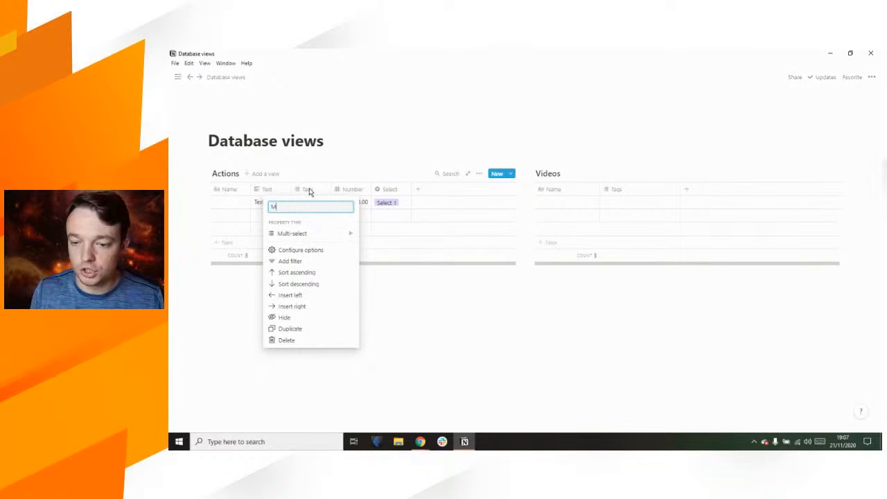
{"action": "type", "text": "ulti-selec"}
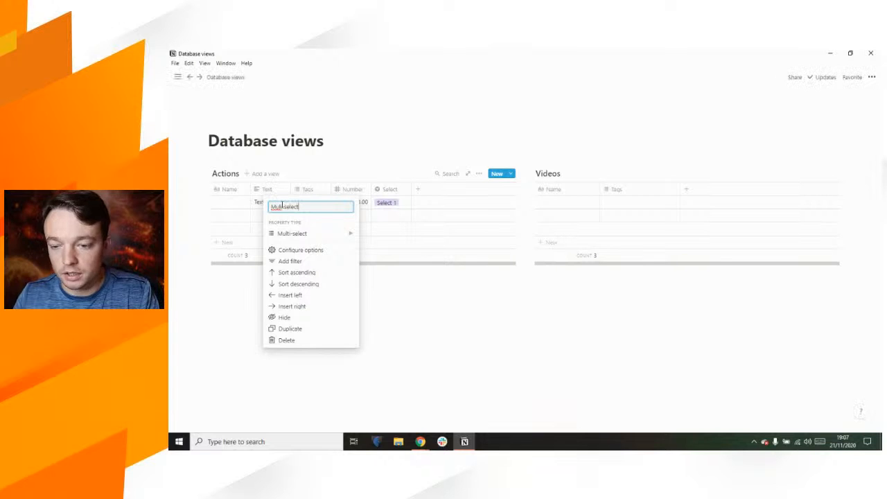
{"action": "type", "text": "t"}
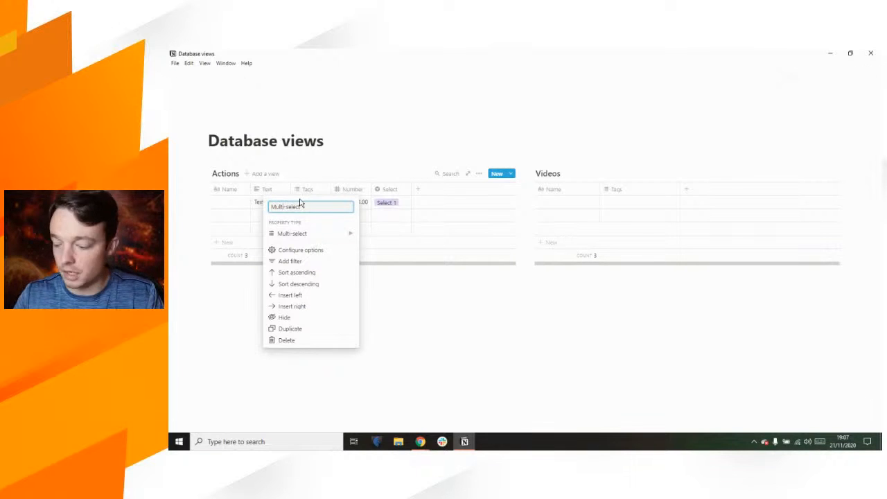
{"action": "key", "text": "Return"}
{"action": "left_click_drag", "start_coordinate": [330, 187], "coordinate": [339, 188]}
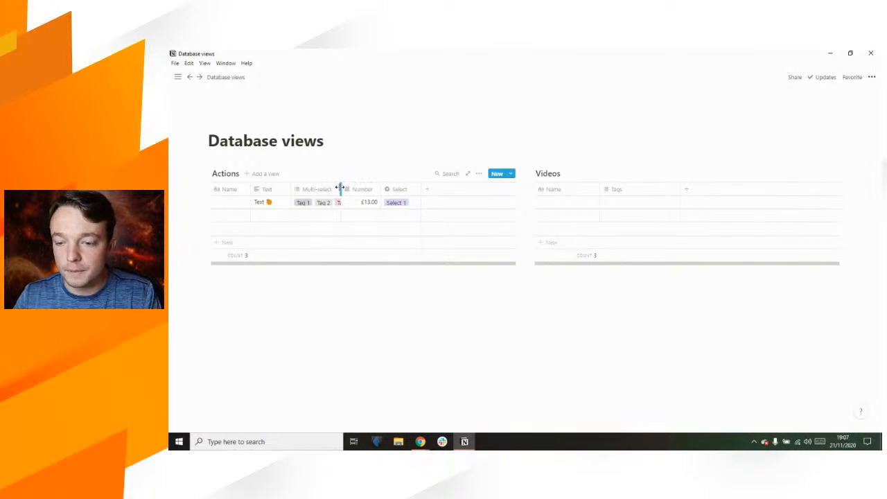
Step: Change the first row's Select value to a new option Select 2
{"action": "left_click", "coordinate": [409, 208]}
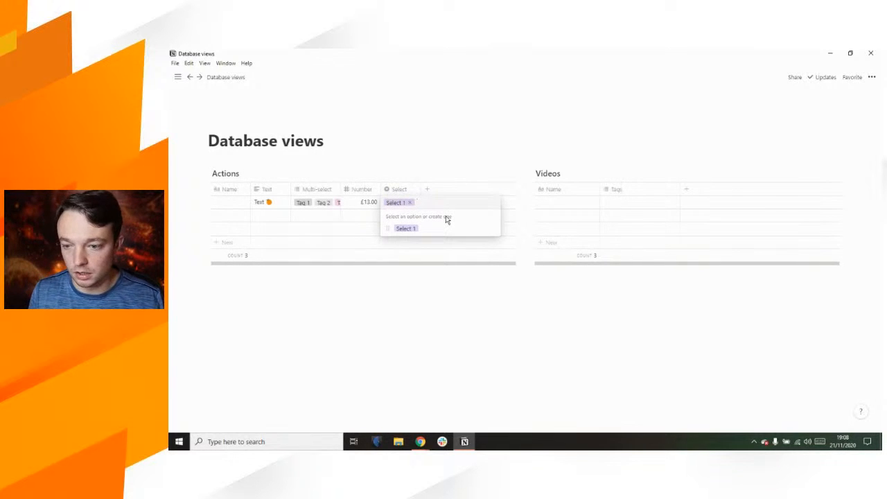
{"action": "type", "text": "Select 2"}
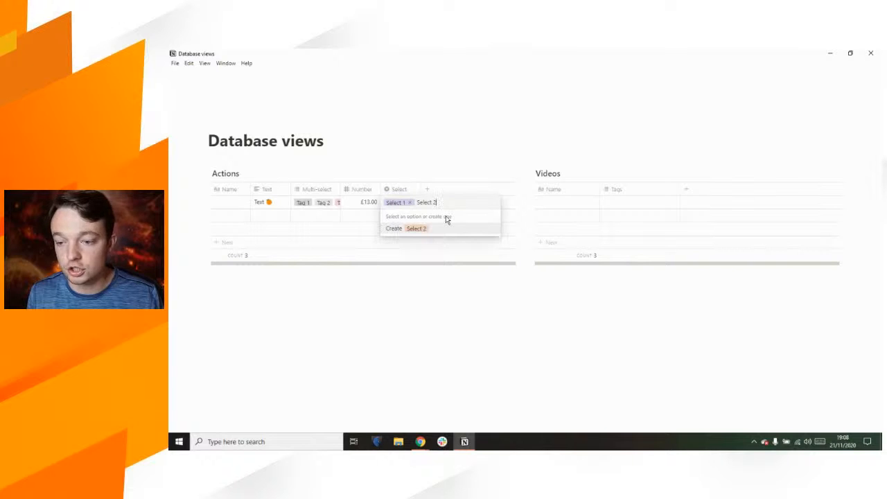
{"action": "left_click", "coordinate": [447, 229]}
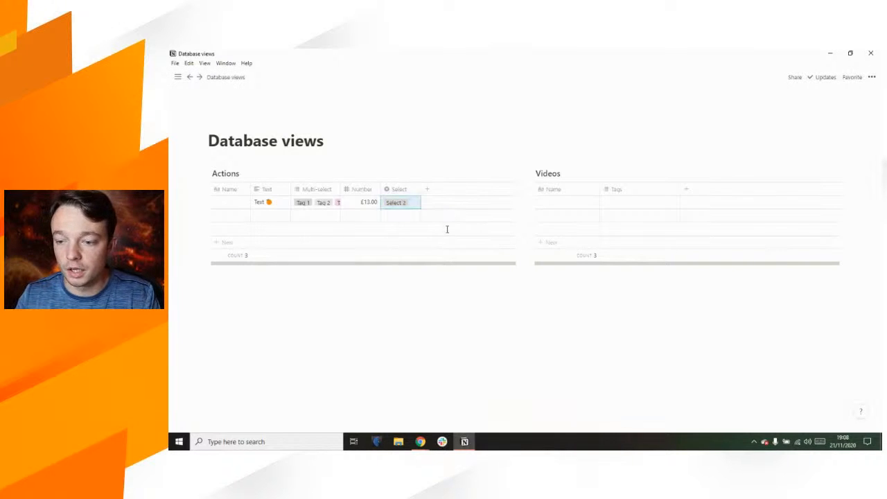
{"action": "left_click", "coordinate": [427, 189]}
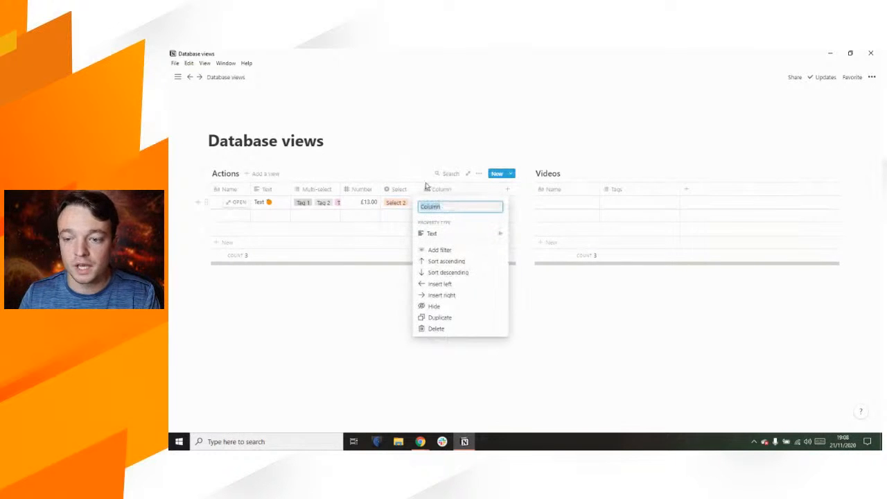
Step: Enter Select 1, Select 2 and Select 3 in the new Column cell and convert it to a Select property
{"action": "key", "text": "Escape"}
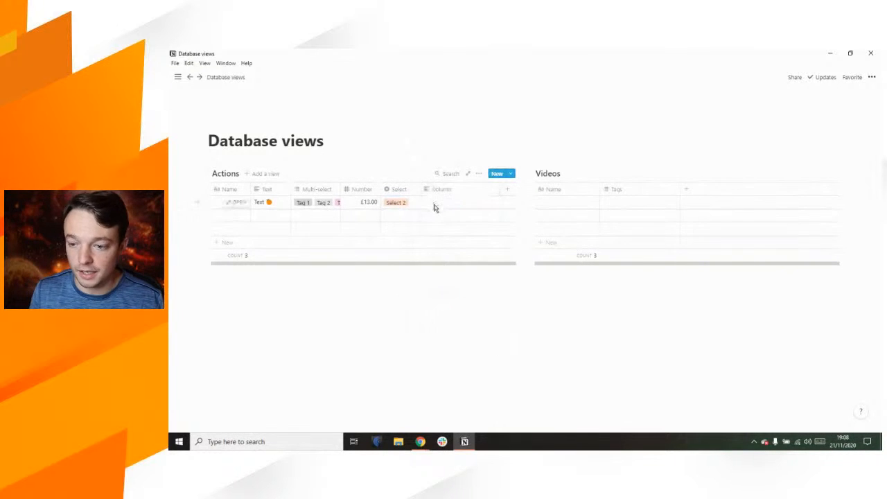
{"action": "left_click", "coordinate": [434, 203]}
{"action": "type", "text": "Select"}
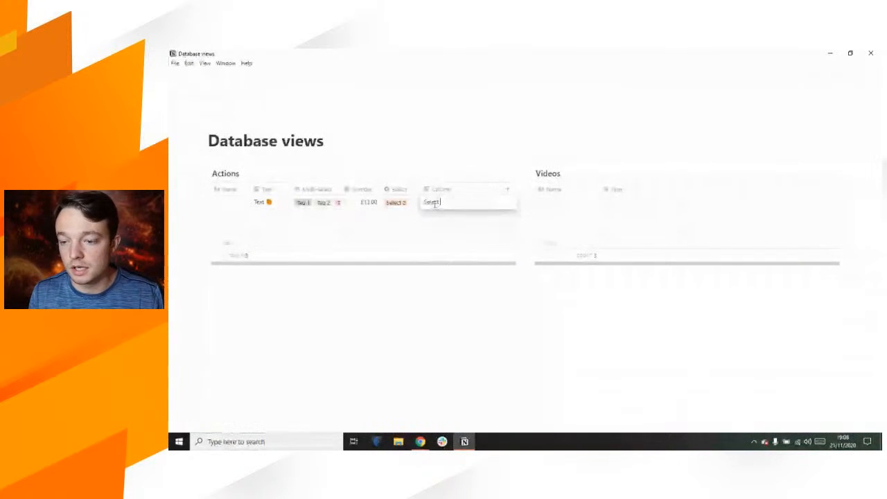
{"action": "type", "text": " 1, Select 2"}
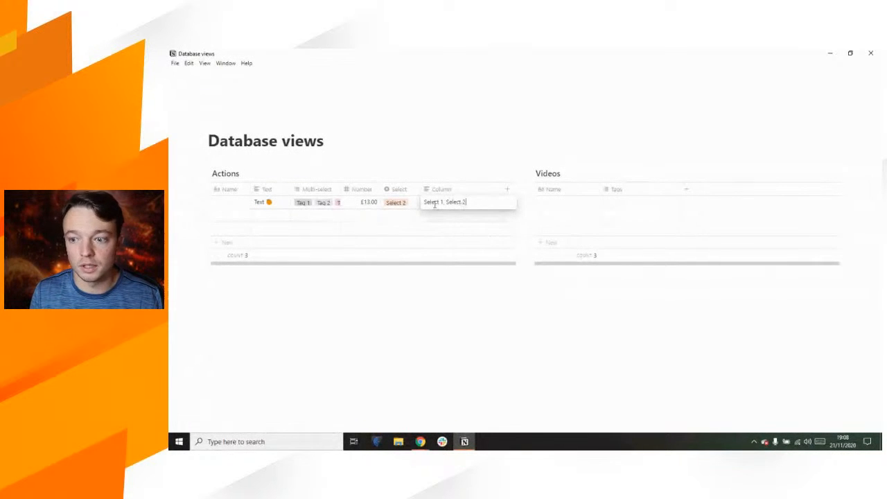
{"action": "type", "text": ", Select 3"}
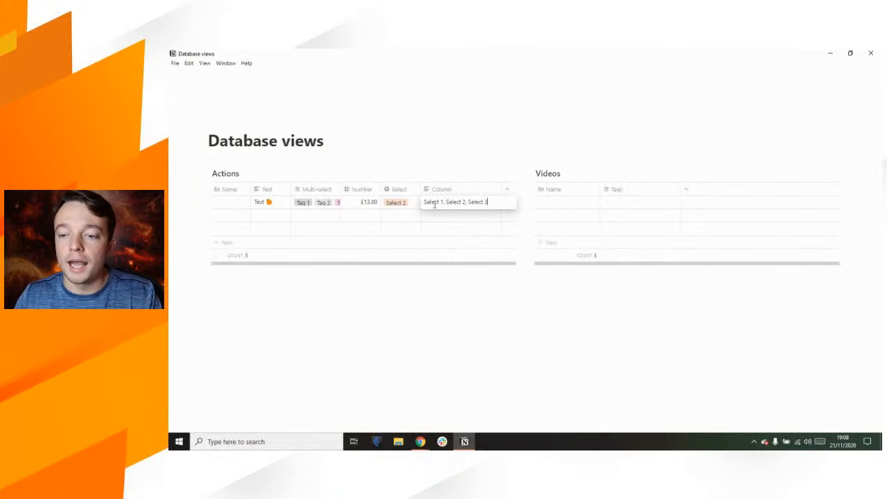
{"action": "left_click", "coordinate": [354, 140]}
{"action": "left_click", "coordinate": [441, 194]}
{"action": "mouse_move", "coordinate": [450, 236]}
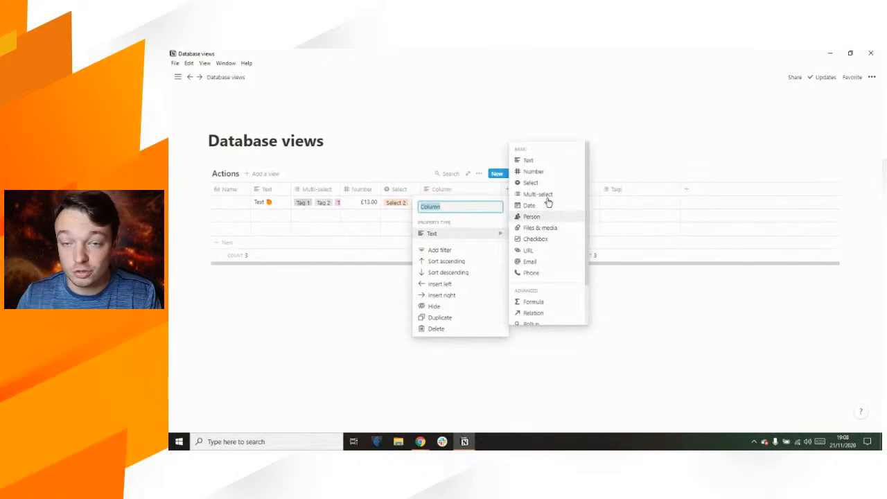
{"action": "left_click", "coordinate": [539, 183]}
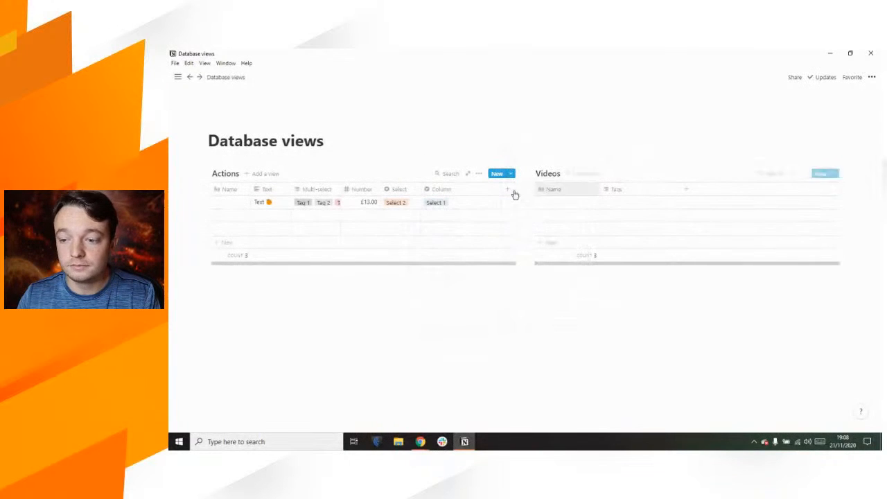
{"action": "left_click", "coordinate": [441, 203]}
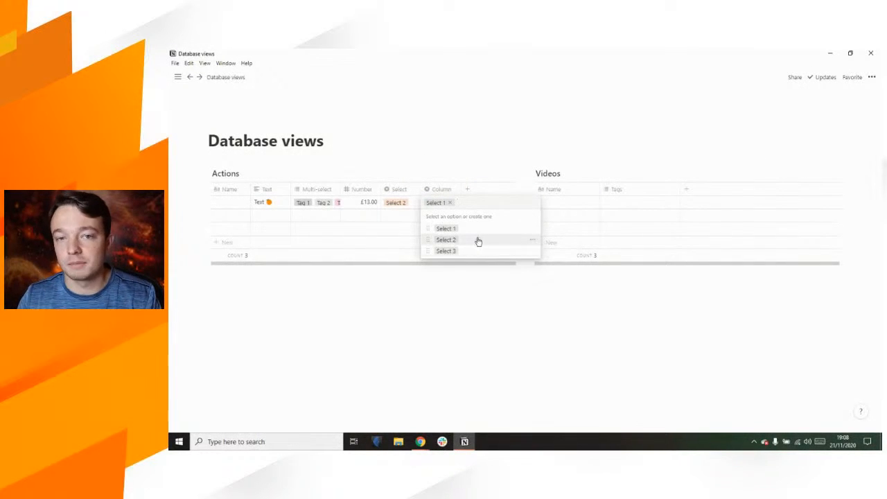
{"action": "left_click", "coordinate": [346, 143]}
Step: Delete the old Select column and rename Column to Select
{"action": "left_click", "coordinate": [399, 190]}
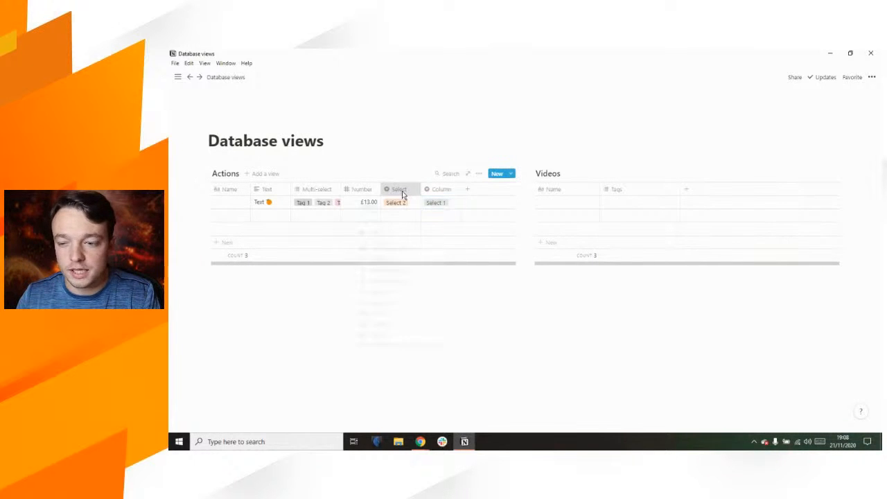
{"action": "left_click", "coordinate": [394, 340]}
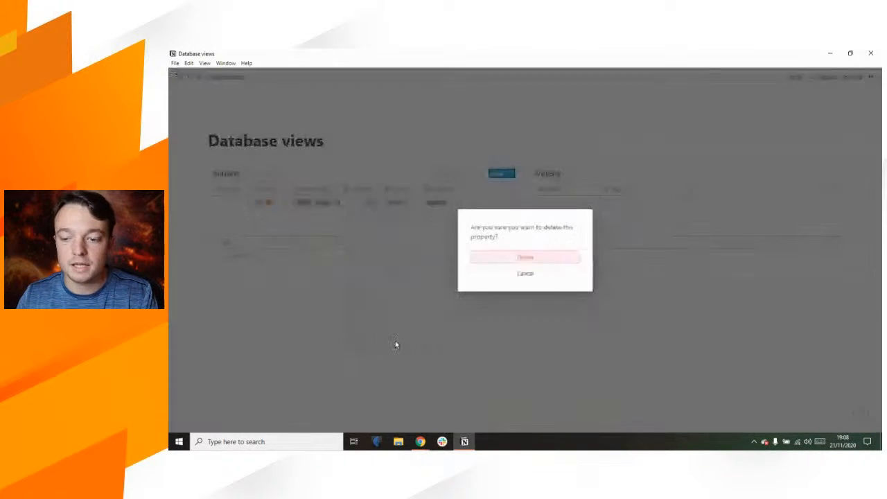
{"action": "left_click", "coordinate": [518, 258]}
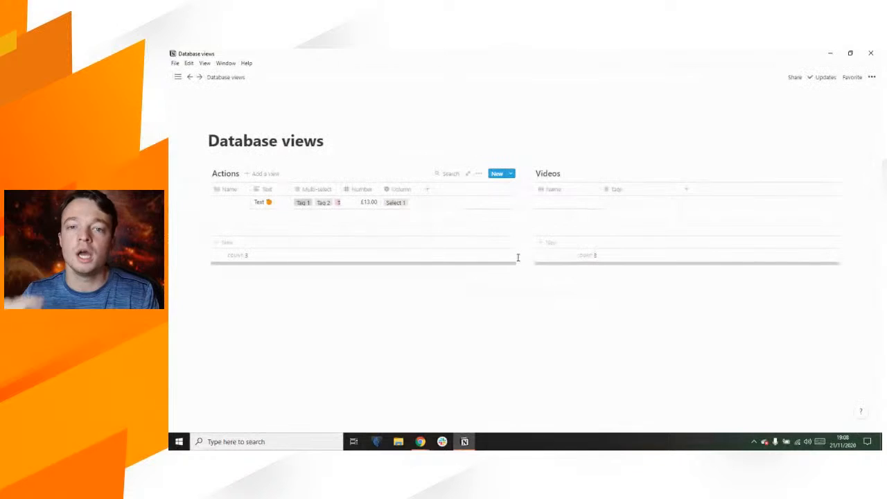
{"action": "left_click", "coordinate": [400, 190]}
{"action": "type", "text": "Select"}
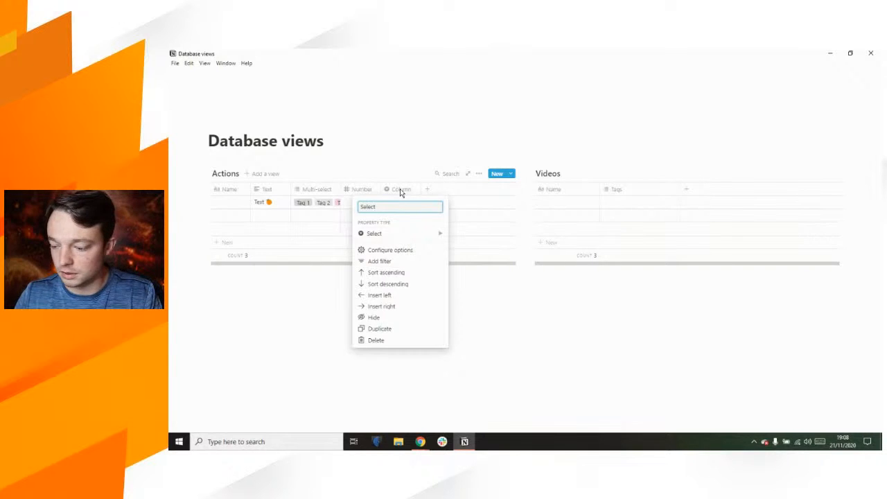
{"action": "key", "text": "Return"}
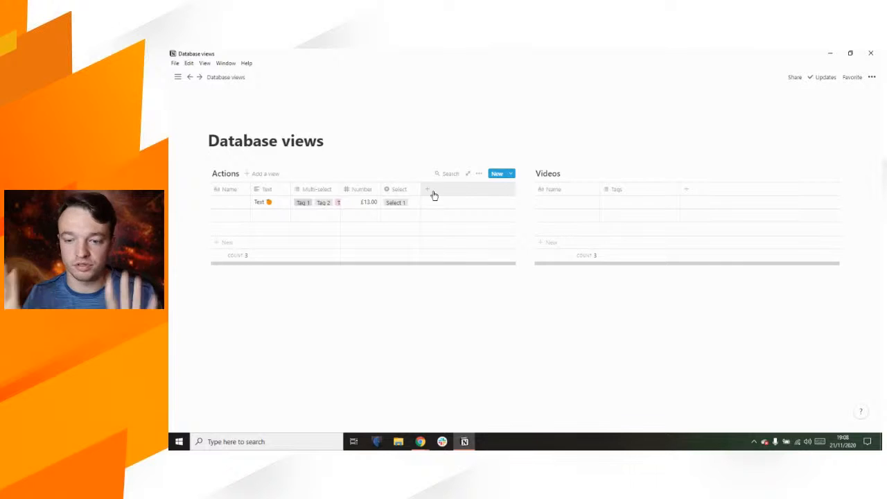
Step: Add a Date-type property named Date to the Actions table and narrow its column
{"action": "left_click", "coordinate": [427, 190]}
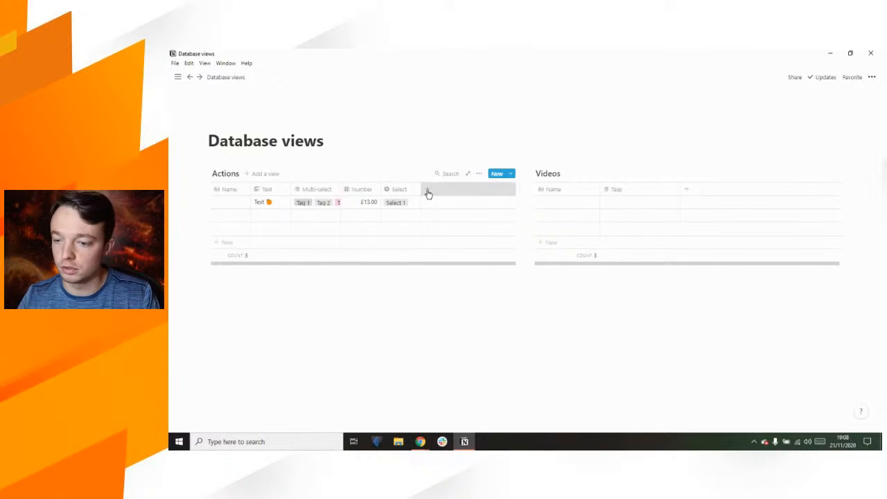
{"action": "mouse_move", "coordinate": [433, 233]}
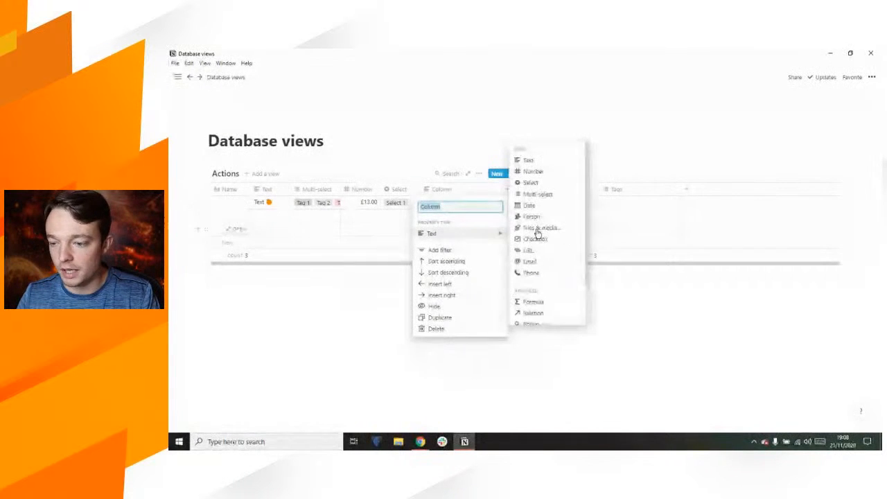
{"action": "type", "text": "Date"}
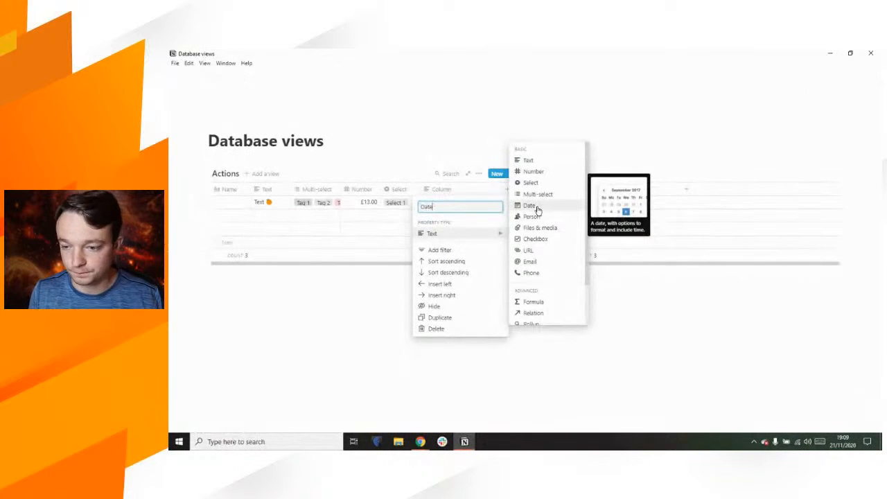
{"action": "left_click", "coordinate": [537, 210]}
{"action": "left_click_drag", "start_coordinate": [500, 190], "coordinate": [460, 193]}
Step: Move the Videos table below Actions and delete the leftover empty block
{"action": "left_click_drag", "start_coordinate": [531, 172], "coordinate": [526, 276]}
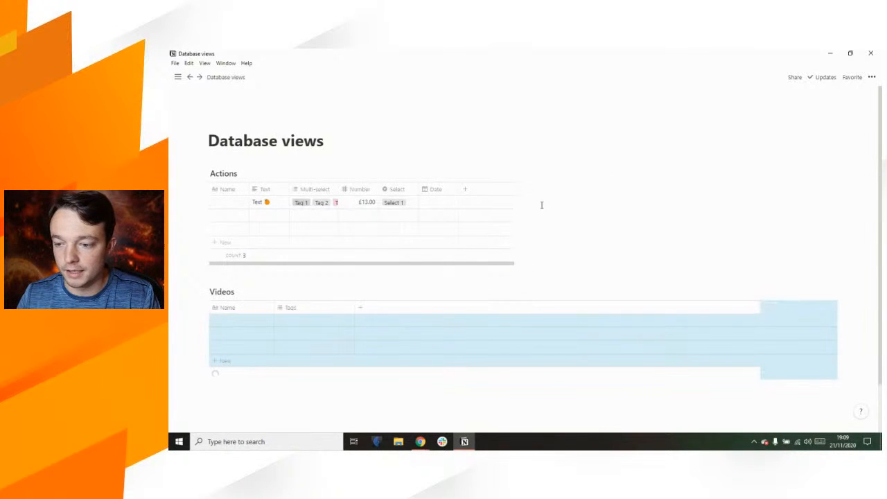
{"action": "left_click", "coordinate": [548, 182]}
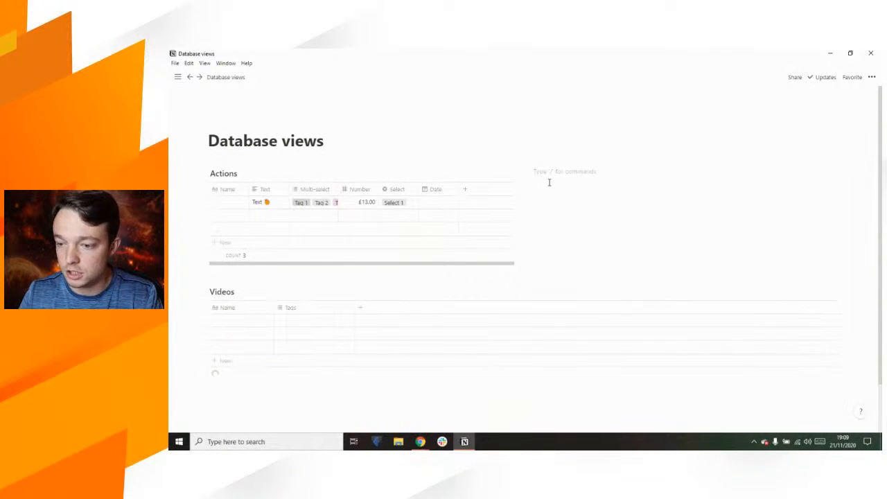
{"action": "key", "text": "BackSpace"}
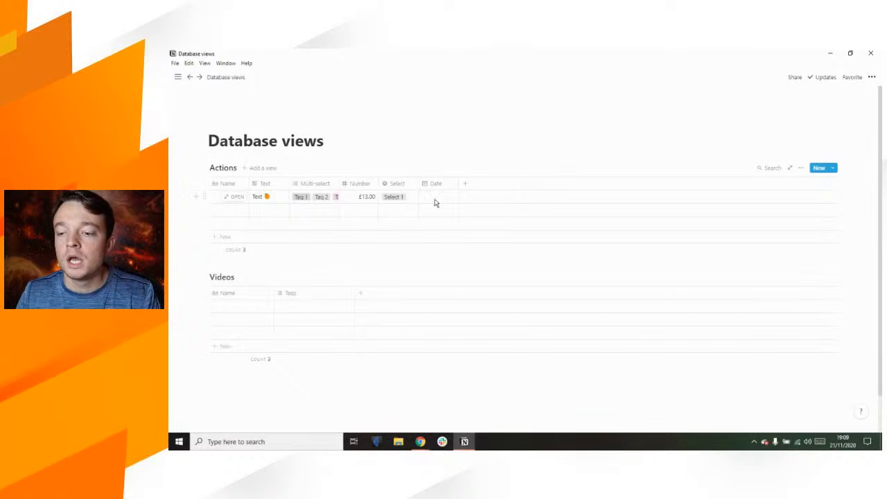
Step: Set the row's date to Nov 21, 2020 and name the row 'Dummy page'
{"action": "left_click", "coordinate": [435, 199]}
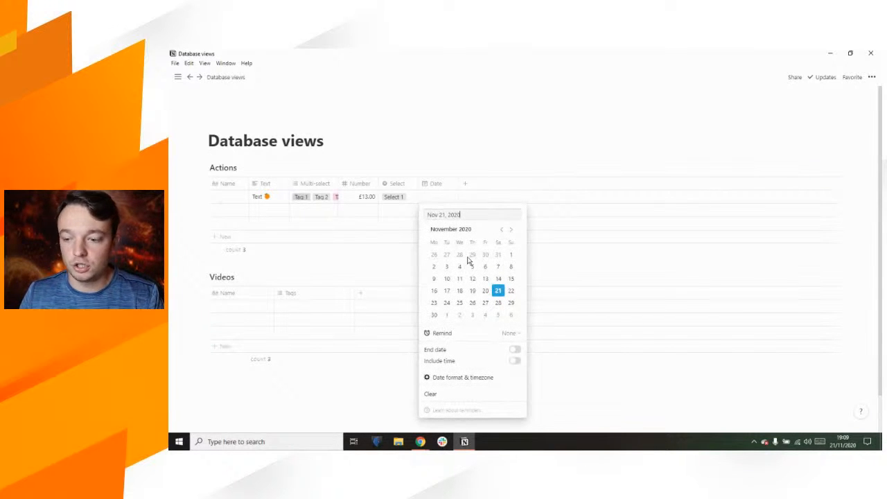
{"action": "left_click", "coordinate": [434, 143]}
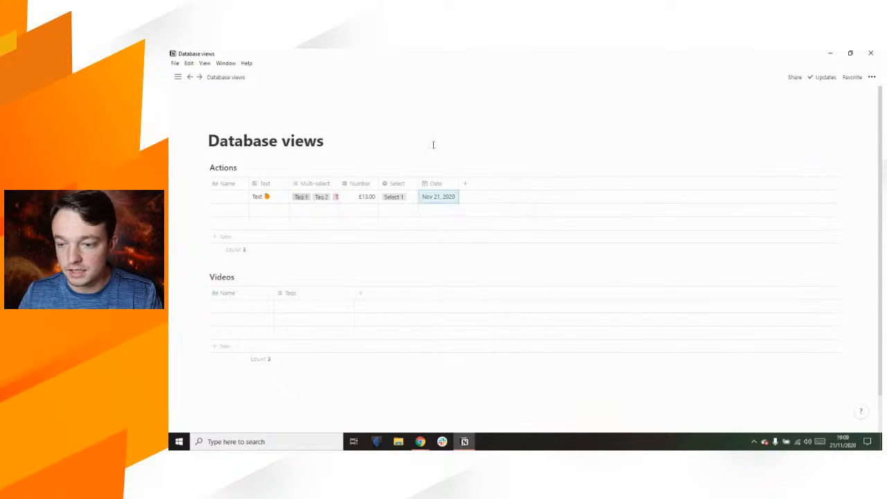
{"action": "left_click", "coordinate": [216, 200]}
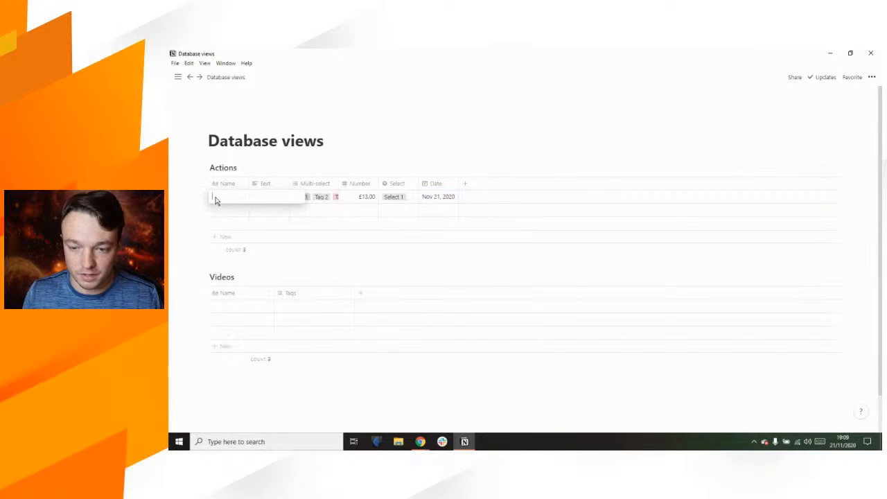
{"action": "type", "text": "Dummy page"}
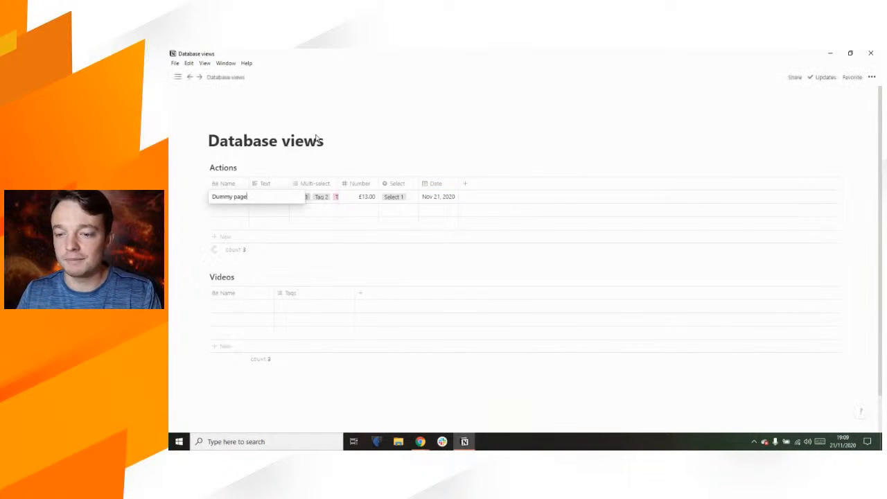
{"action": "key", "text": "Escape"}
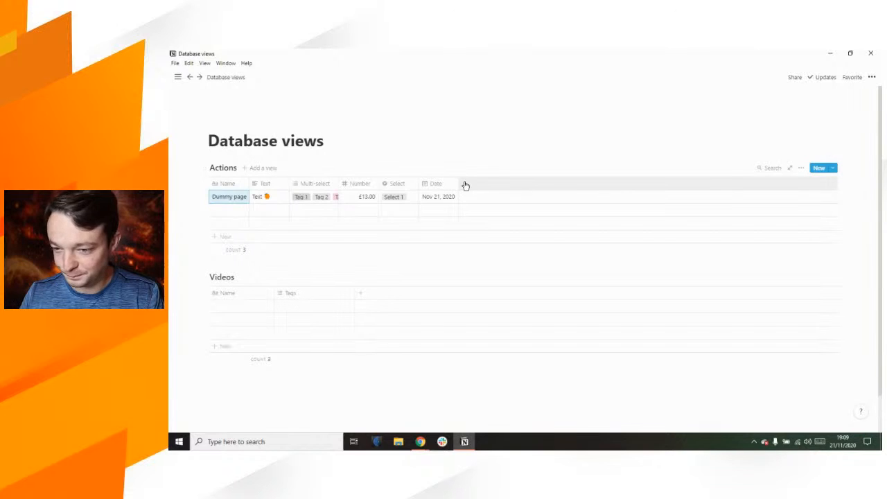
Step: Rename the Date column to 'Date N' and add another new property
{"action": "left_click", "coordinate": [436, 183]}
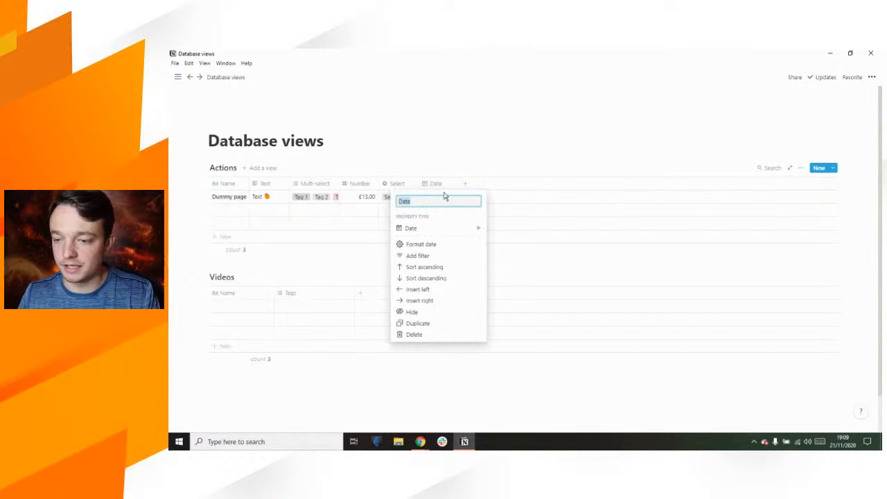
{"action": "type", "text": "N"}
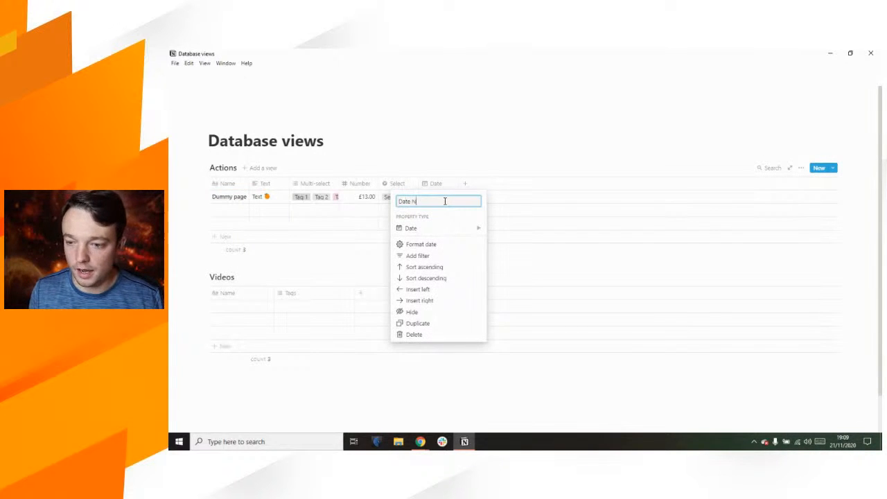
{"action": "key", "text": "Return"}
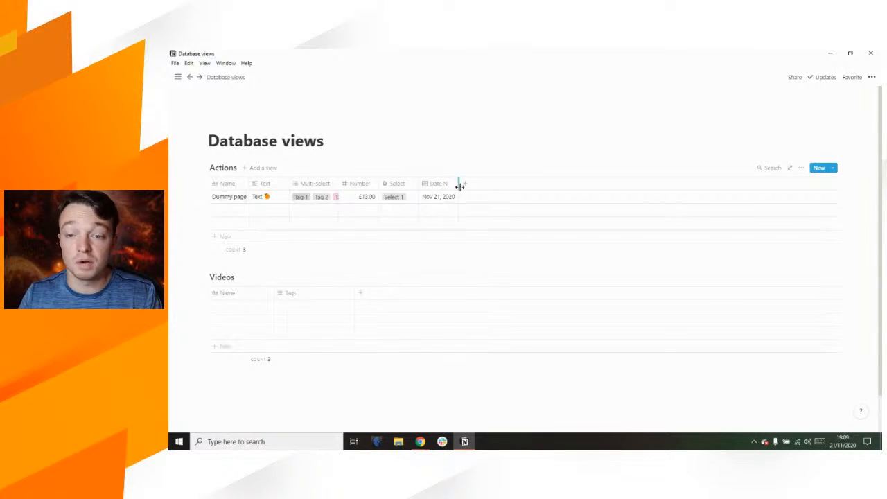
{"action": "left_click", "coordinate": [466, 185]}
Step: Make the new Date T property a Date type
{"action": "left_click", "coordinate": [475, 230]}
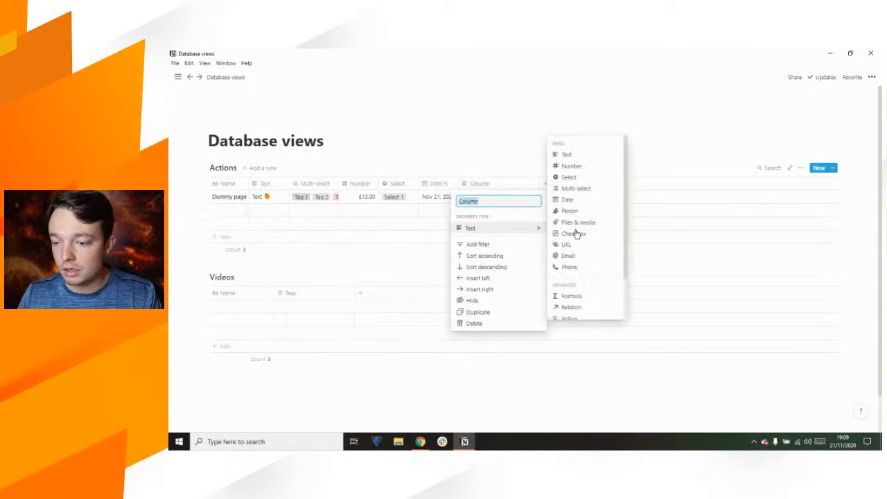
{"action": "type", "text": "Date f"}
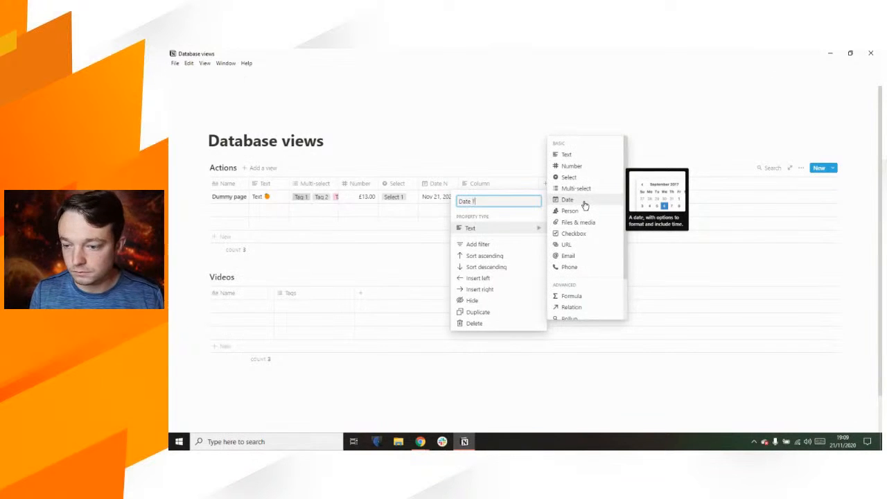
{"action": "left_click", "coordinate": [584, 201]}
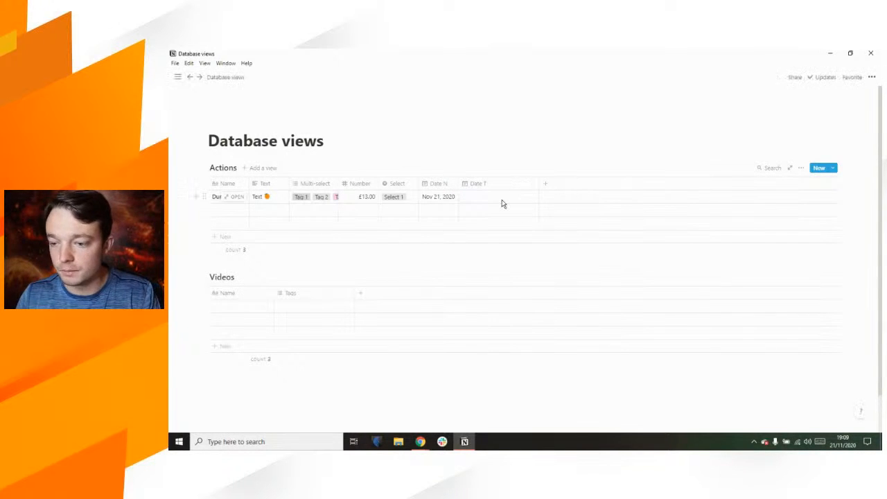
Step: Set Dummy page's Date T to Nov 21, 2020 1:00 PM and narrow the column
{"action": "left_click", "coordinate": [502, 200]}
{"action": "left_click", "coordinate": [538, 290]}
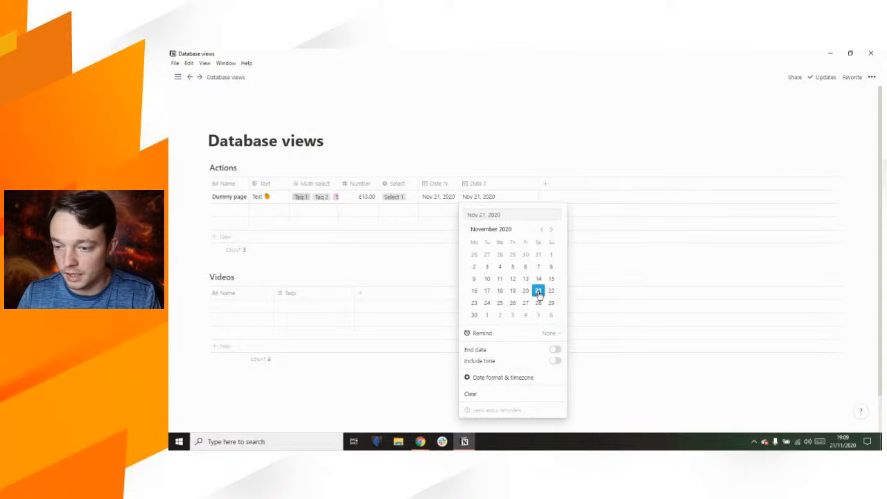
{"action": "left_click", "coordinate": [555, 362]}
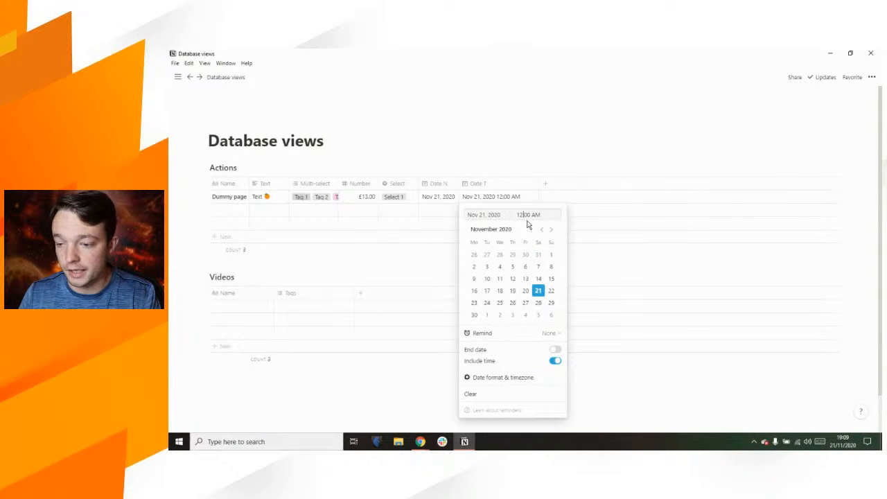
{"action": "type", "text": "1:00 PM"}
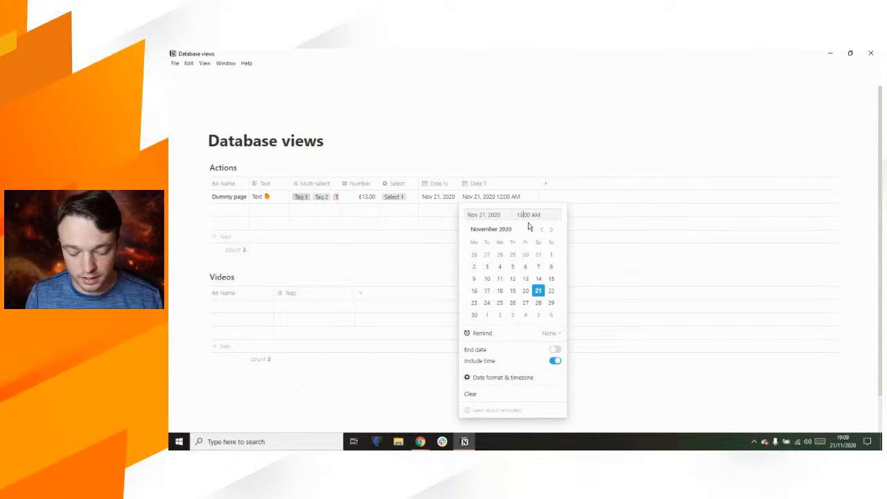
{"action": "left_click", "coordinate": [483, 143]}
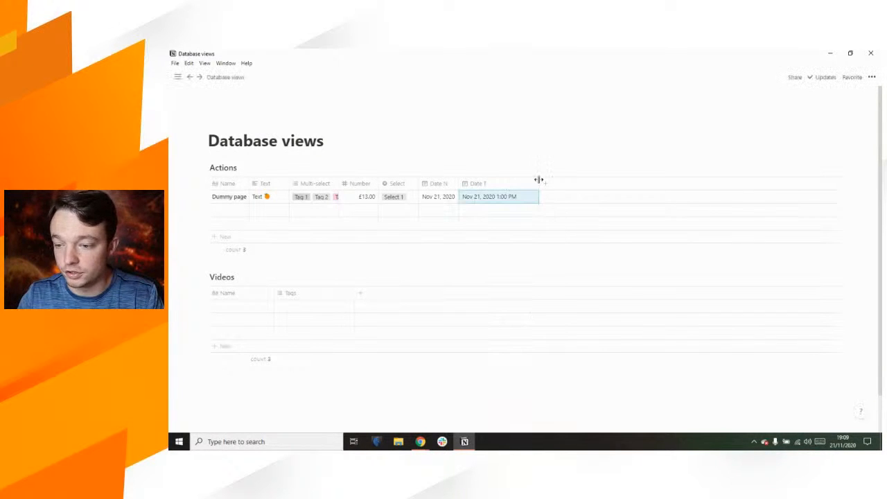
{"action": "left_click_drag", "start_coordinate": [537, 182], "coordinate": [521, 180]}
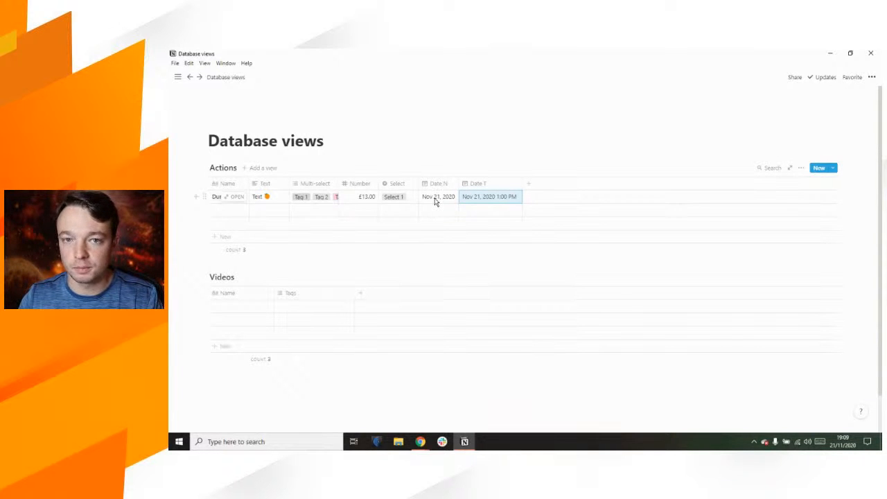
Step: Duplicate the Date T property and rename the copy 'Date 2'
{"action": "left_click", "coordinate": [505, 184]}
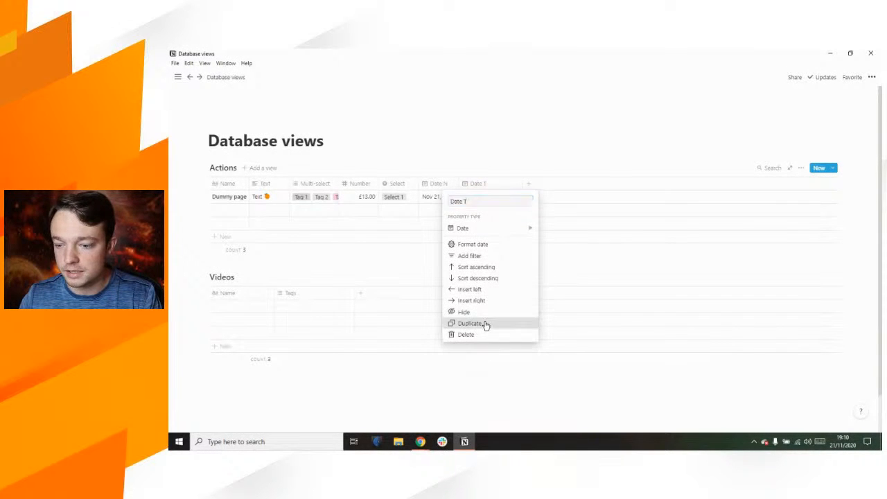
{"action": "left_click", "coordinate": [487, 323]}
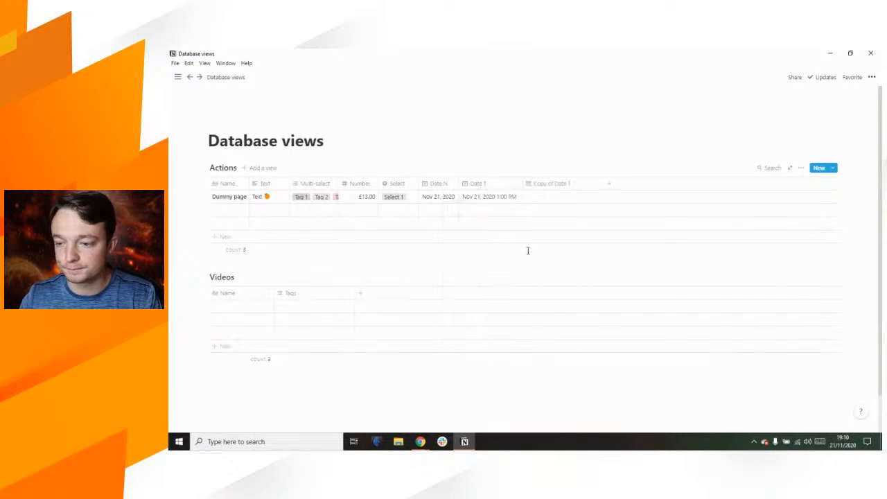
{"action": "left_click", "coordinate": [559, 184]}
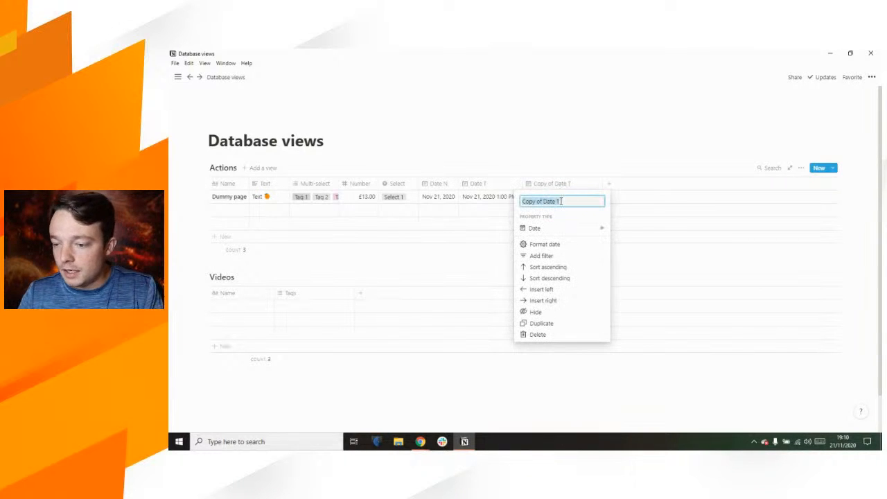
{"action": "type", "text": "Date 2"}
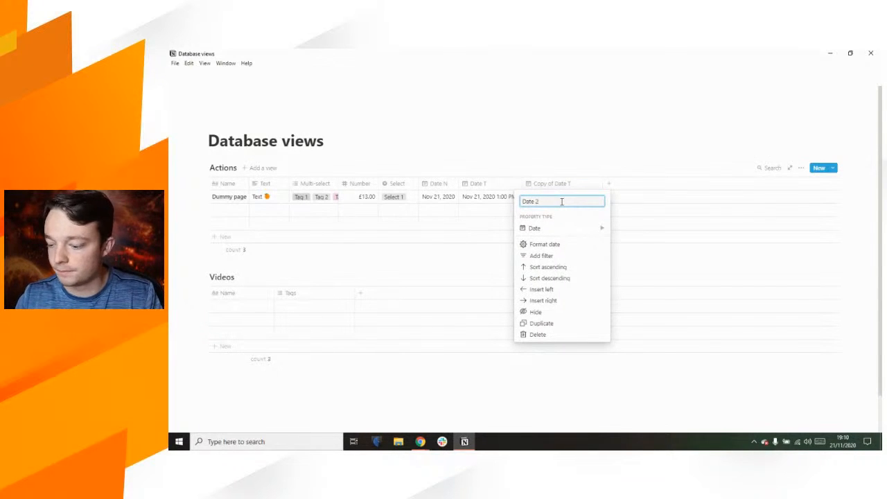
{"action": "key", "text": "Return"}
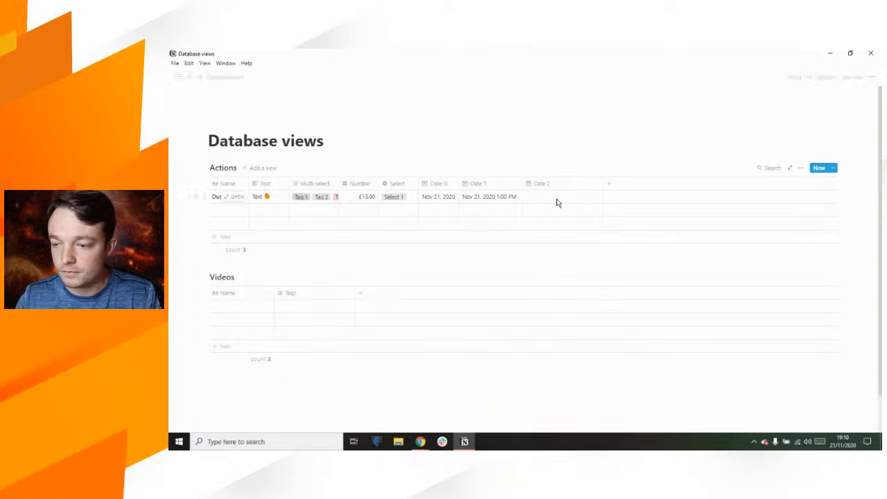
Step: Set Dummy page's Date 2 to the range Nov 21 – Nov 22, 2020, then add a new property
{"action": "left_click", "coordinate": [557, 200]}
{"action": "left_click", "coordinate": [601, 291]}
{"action": "left_click", "coordinate": [618, 349]}
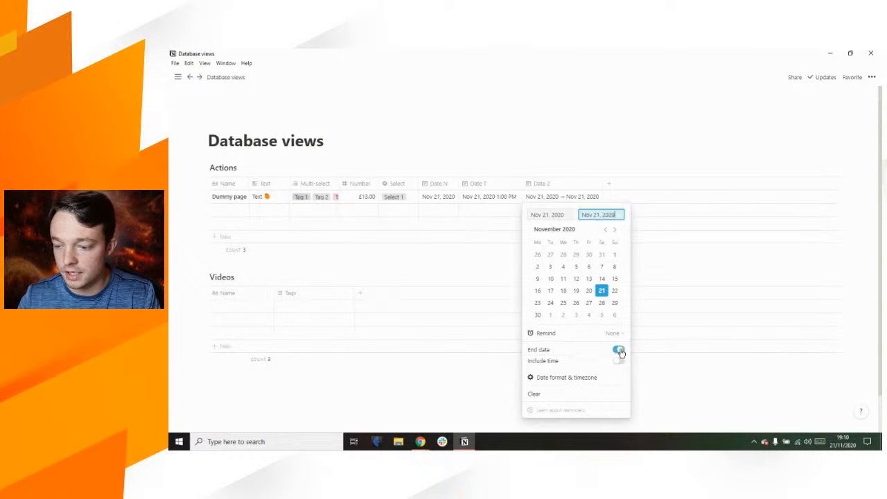
{"action": "left_click", "coordinate": [614, 292]}
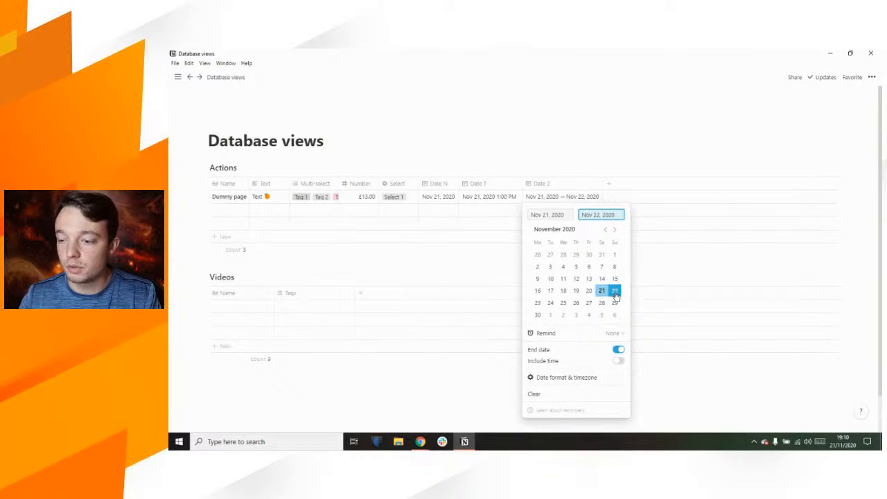
{"action": "left_click", "coordinate": [559, 144]}
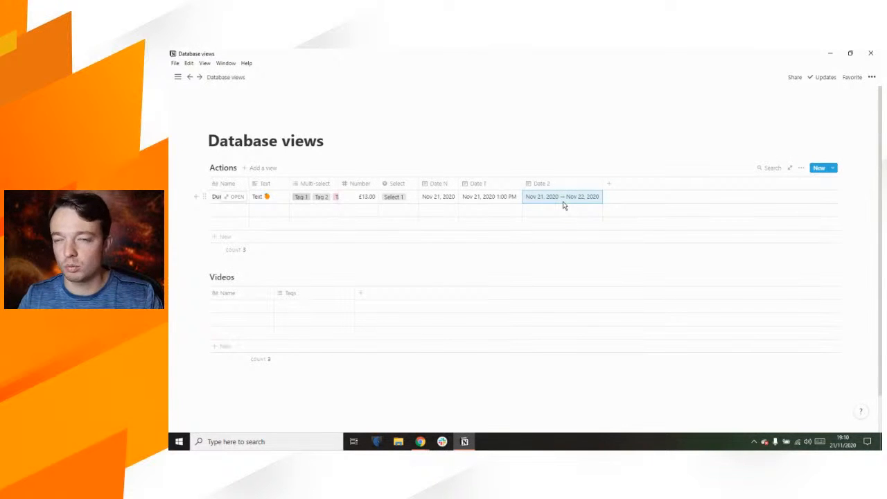
{"action": "left_click", "coordinate": [609, 187]}
Step: Add a Person property, assign a team member to Dummy page, and narrow the column
{"action": "mouse_move", "coordinate": [671, 230]}
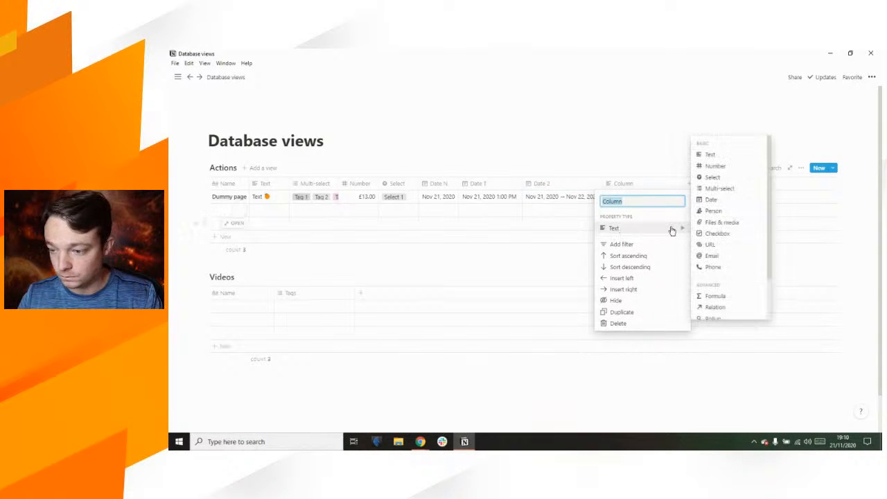
{"action": "type", "text": "P"}
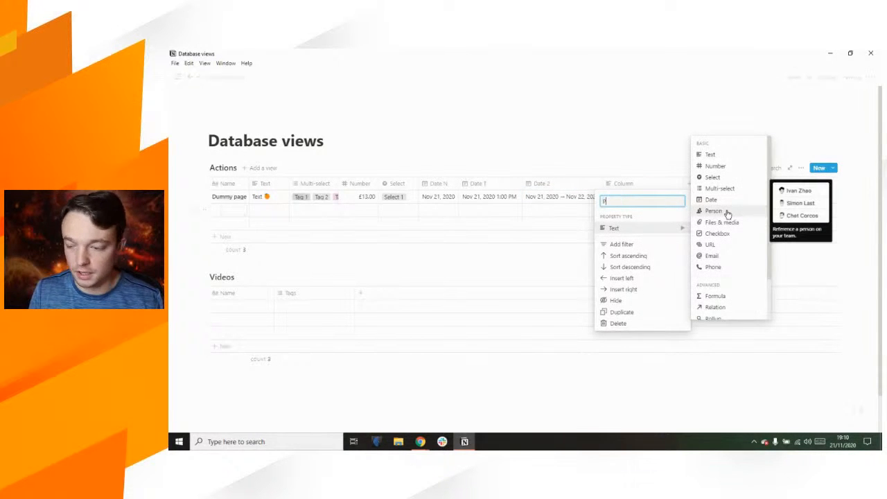
{"action": "type", "text": "erson"}
{"action": "left_click", "coordinate": [726, 211]}
{"action": "left_click", "coordinate": [646, 198]}
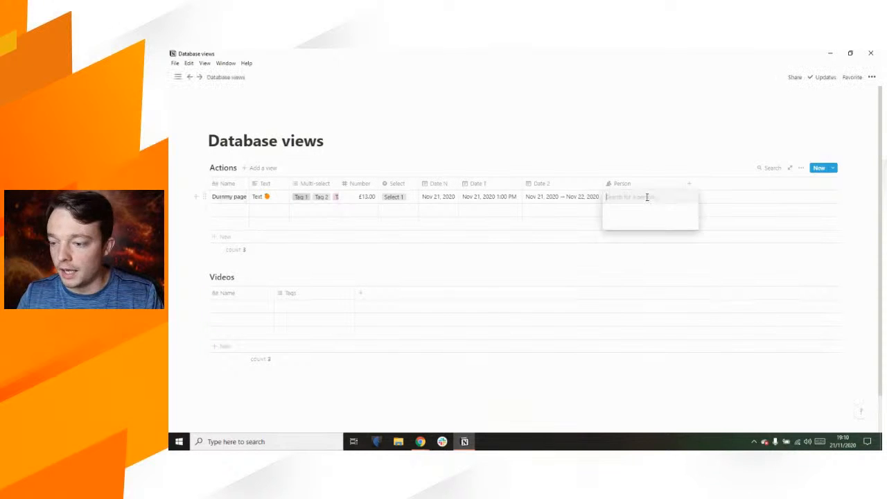
{"action": "left_click", "coordinate": [636, 223]}
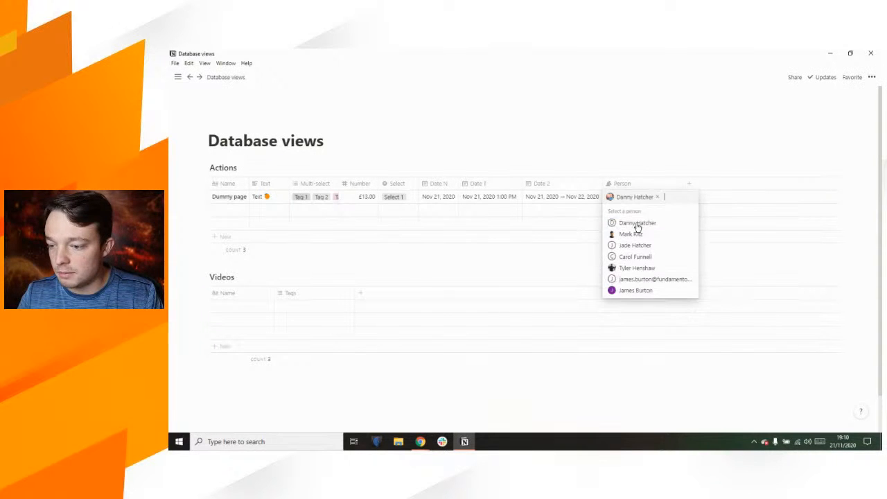
{"action": "left_click", "coordinate": [622, 140]}
{"action": "mouse_move", "coordinate": [683, 183]}
{"action": "left_mouse_down"}
{"action": "mouse_move", "coordinate": [638, 185]}
{"action": "mouse_move", "coordinate": [656, 181]}
{"action": "left_mouse_up"}
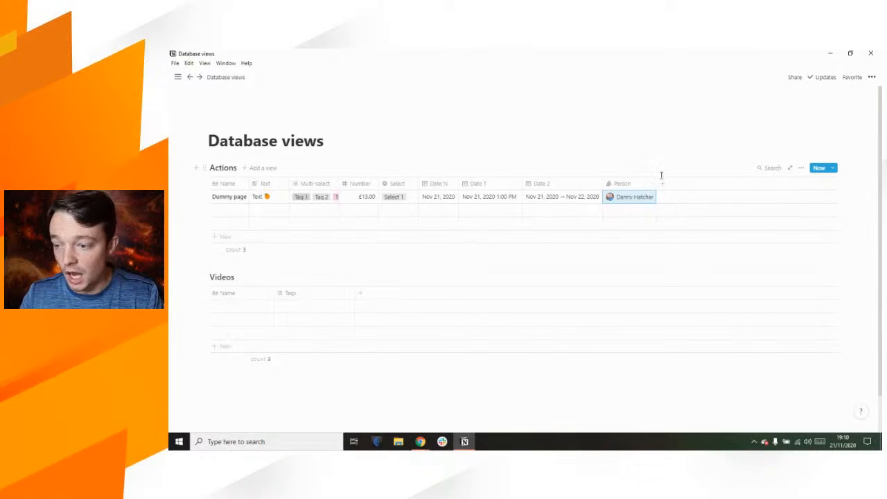
Step: Add a Files & media property named 'File' and upload the Notion logo for Dummy page
{"action": "left_click", "coordinate": [663, 183]}
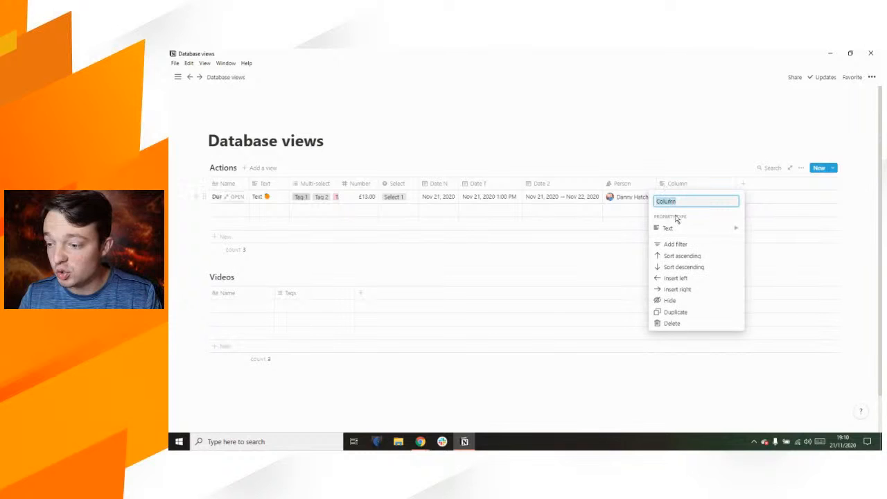
{"action": "mouse_move", "coordinate": [679, 230]}
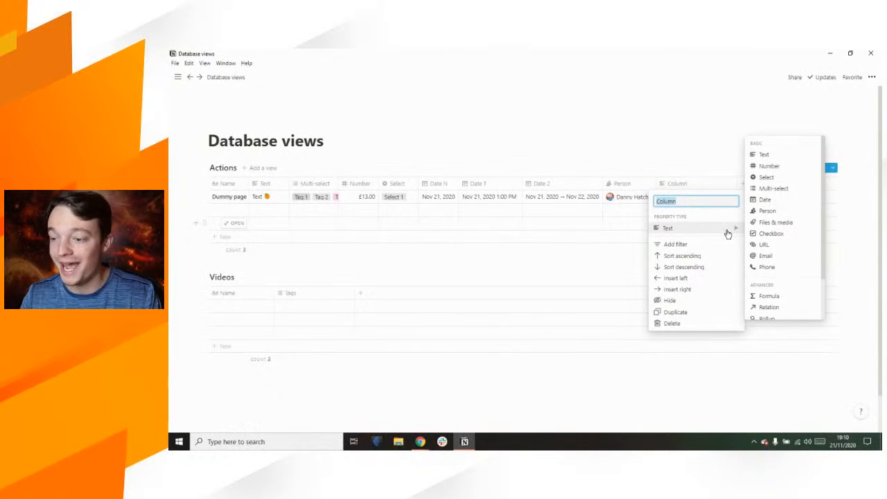
{"action": "left_click", "coordinate": [775, 223]}
{"action": "left_click", "coordinate": [689, 185]}
{"action": "type", "text": "File"}
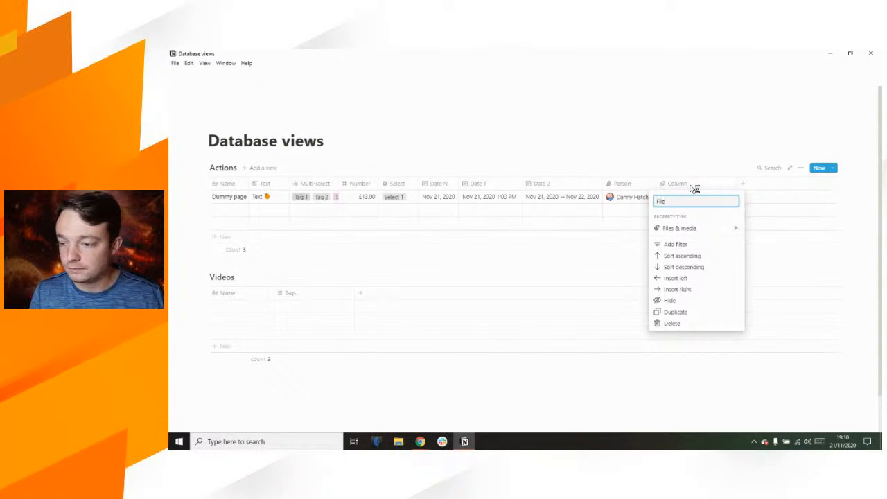
{"action": "key", "text": "Return"}
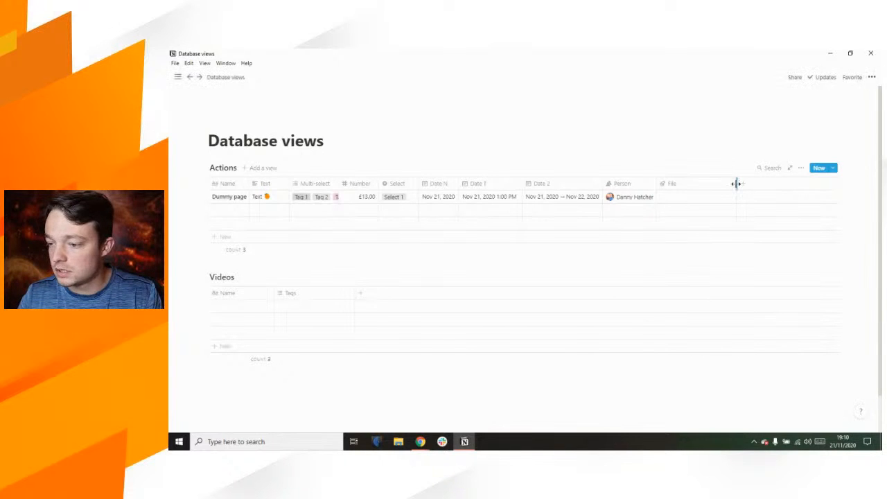
{"action": "left_click", "coordinate": [673, 197]}
{"action": "left_click", "coordinate": [681, 233]}
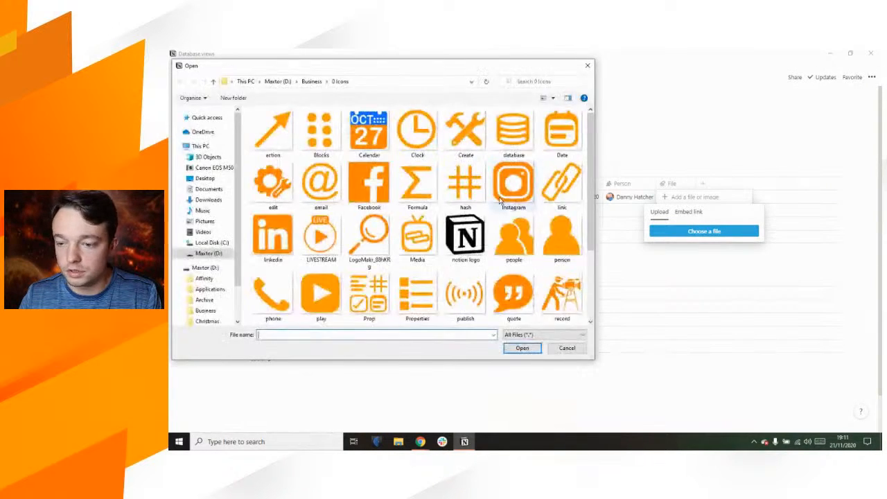
{"action": "double_click", "coordinate": [469, 229]}
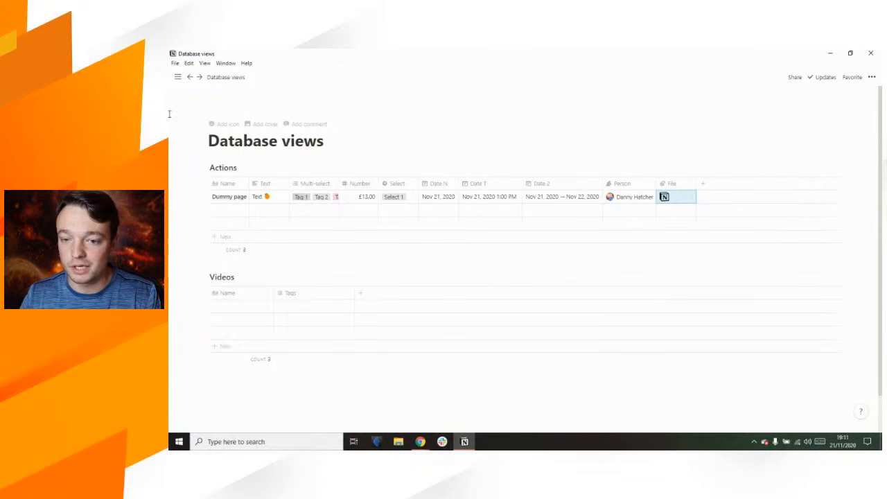
{"action": "mouse_move", "coordinate": [170, 112]}
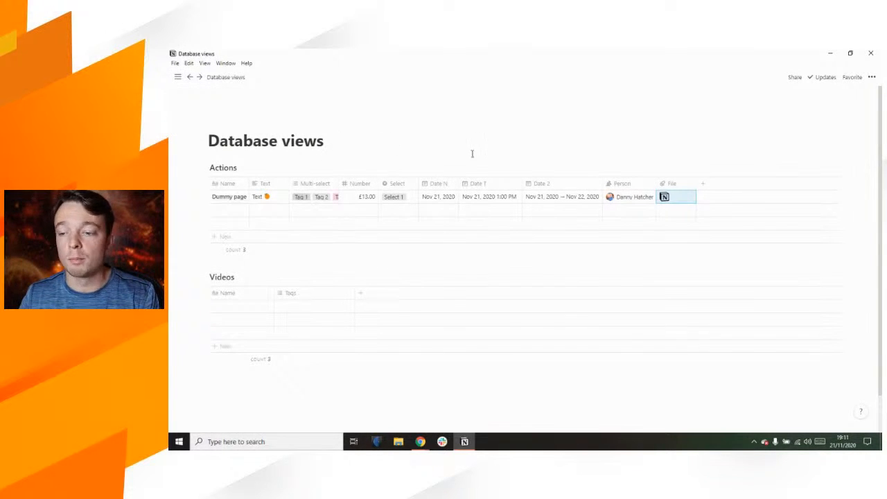
Step: Add a Checkbox property and tick it for Dummy page
{"action": "left_click", "coordinate": [701, 184]}
{"action": "mouse_move", "coordinate": [747, 229]}
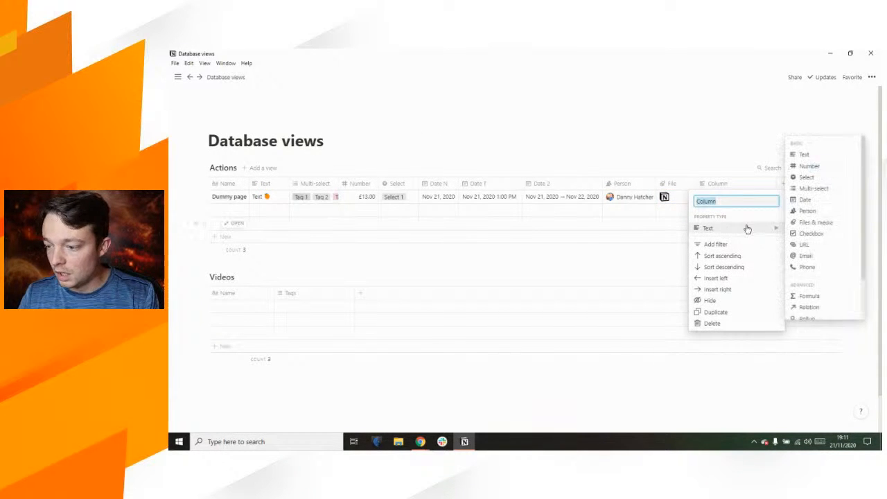
{"action": "type", "text": "checkbox"}
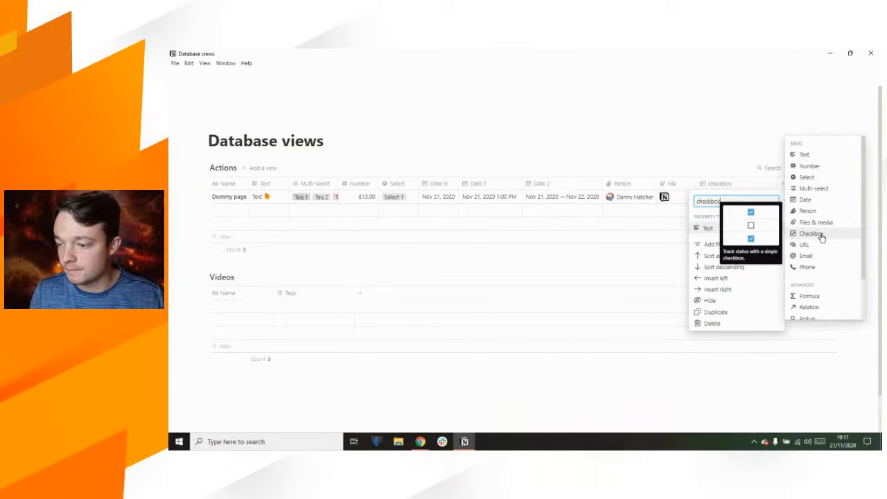
{"action": "left_click", "coordinate": [821, 235]}
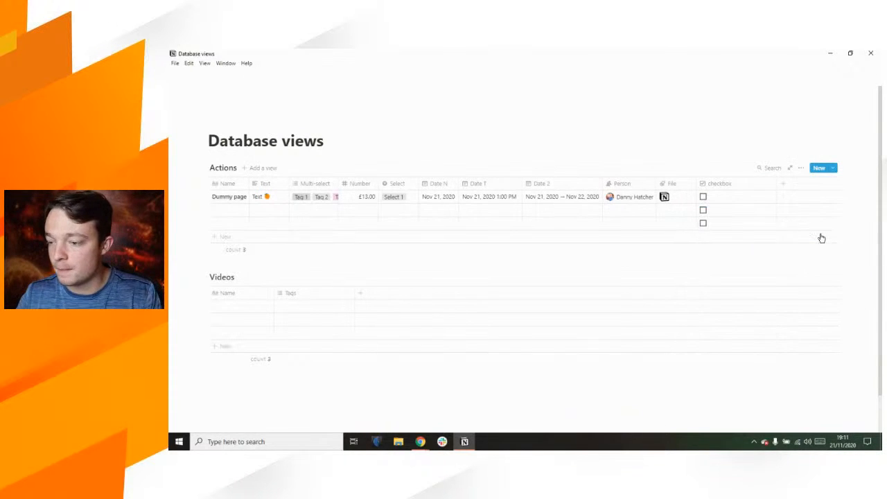
{"action": "left_click", "coordinate": [714, 200]}
Step: Add another new property of type URL
{"action": "left_click", "coordinate": [744, 185]}
{"action": "left_click", "coordinate": [757, 234]}
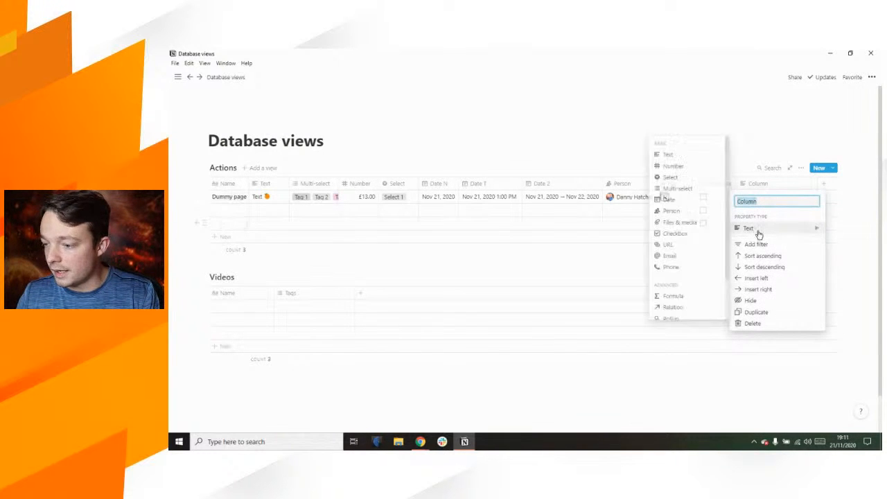
{"action": "type", "text": "URL"}
{"action": "left_click", "coordinate": [668, 245]}
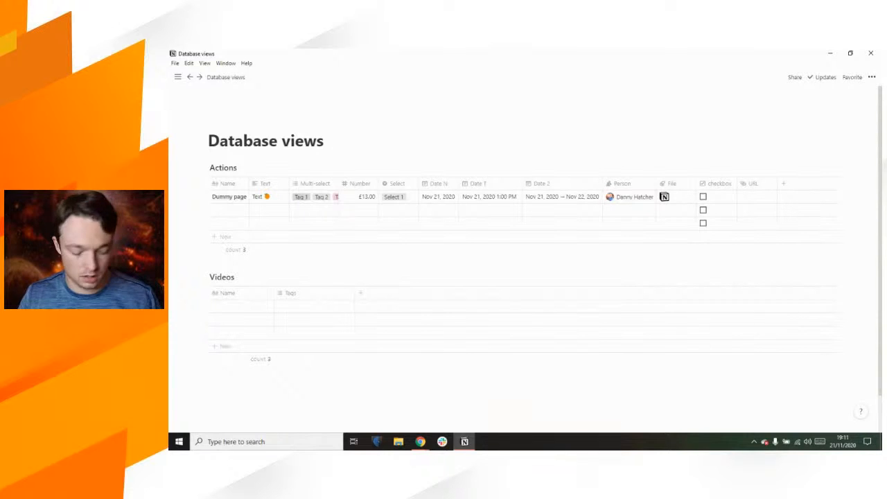
Step: Paste the StreamYard link into Dummy page's URL cell, widen the column to check it, then narrow it again
{"action": "key", "text": "alt+Tab"}
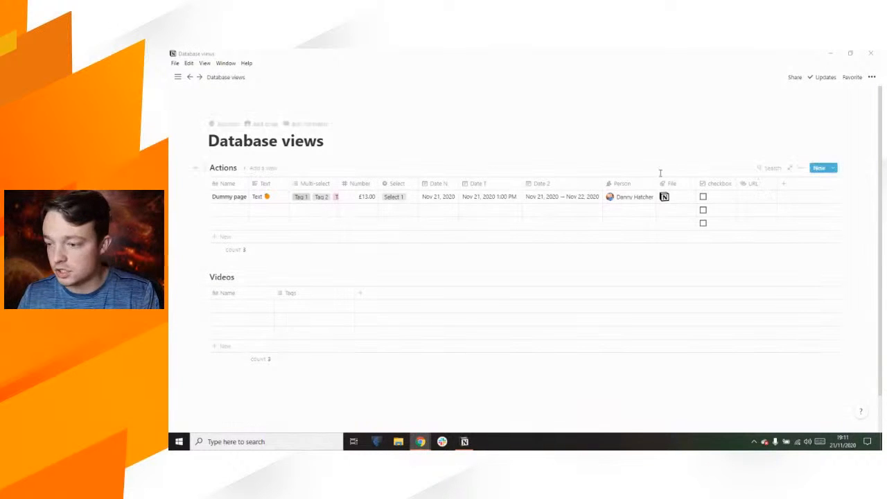
{"action": "left_click", "coordinate": [764, 198]}
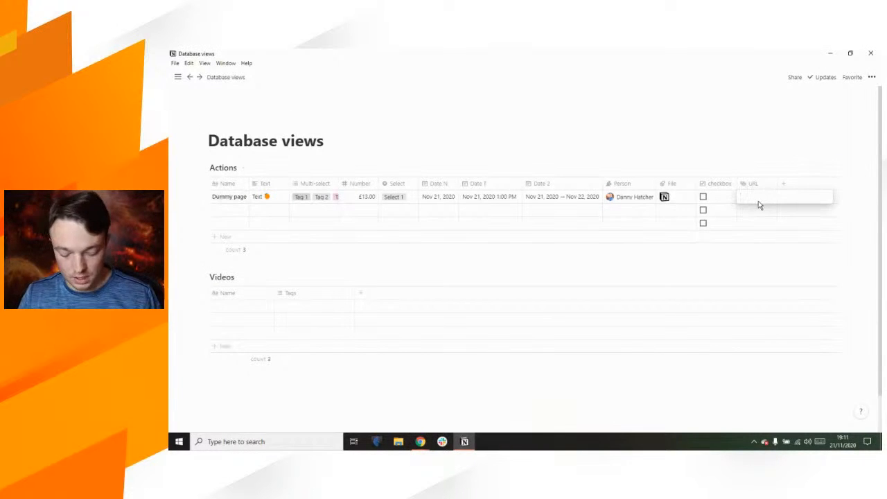
{"action": "key", "text": "ctrl+v"}
{"action": "key", "text": "Escape"}
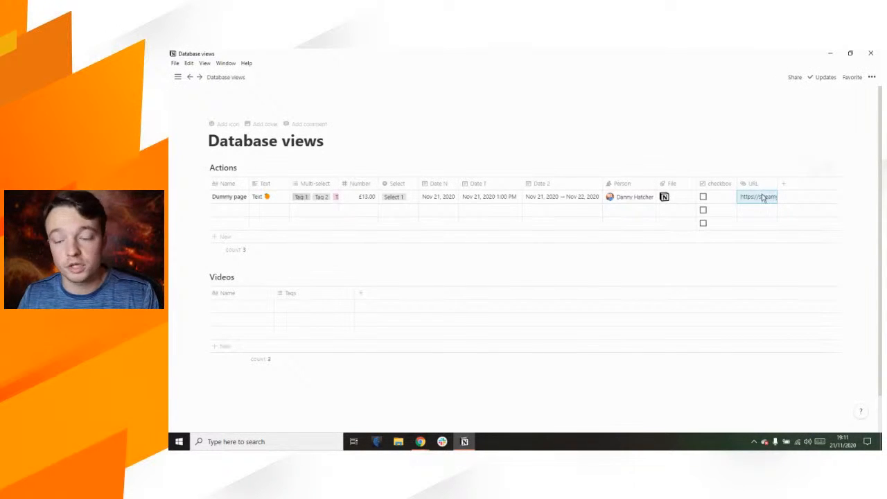
{"action": "left_click_drag", "start_coordinate": [777, 183], "coordinate": [847, 188]}
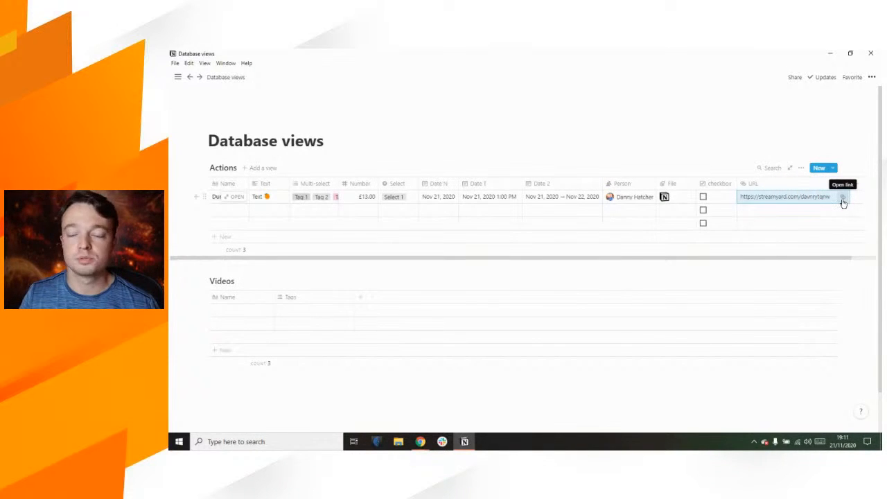
{"action": "left_click", "coordinate": [796, 198]}
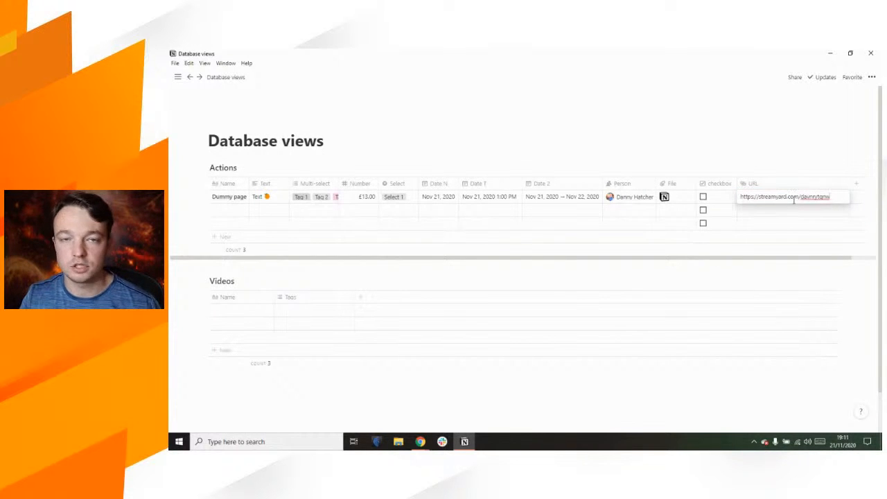
{"action": "key", "text": "Escape"}
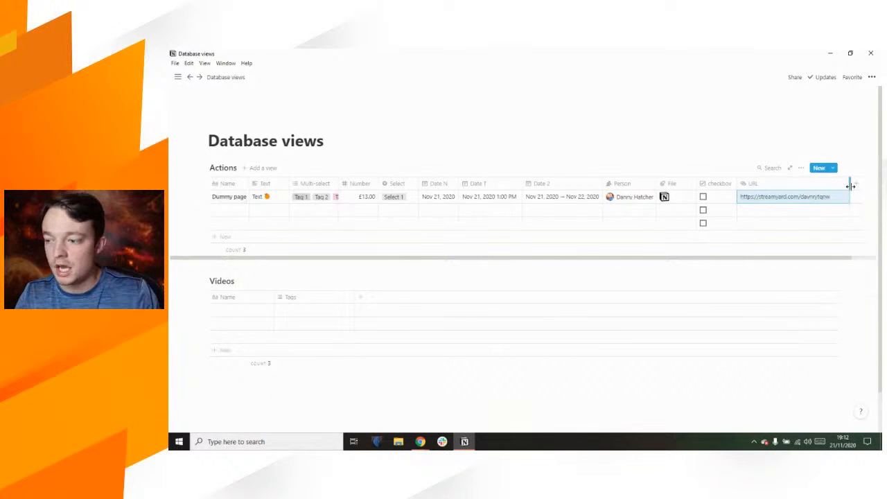
{"action": "left_click_drag", "start_coordinate": [850, 185], "coordinate": [766, 189]}
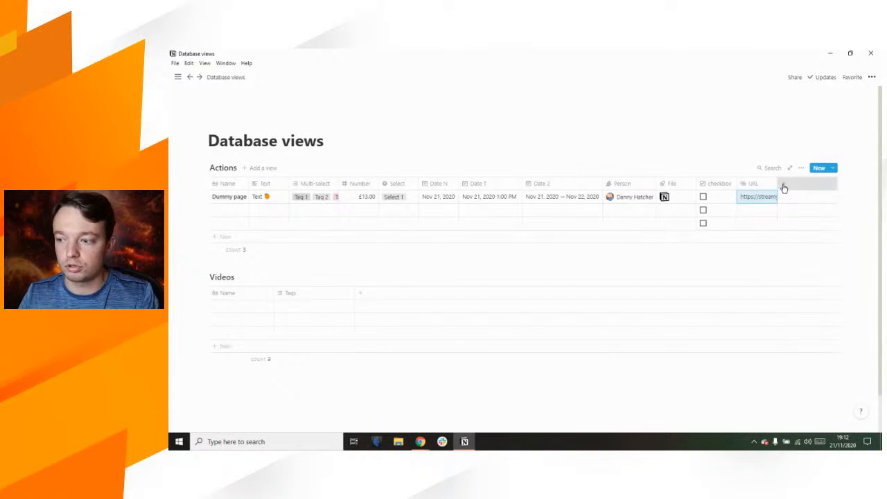
Step: Add an Email-type property named 'Email' and enter the contact's e-mail address for Dummy page
{"action": "left_click", "coordinate": [782, 185]}
{"action": "mouse_move", "coordinate": [792, 231]}
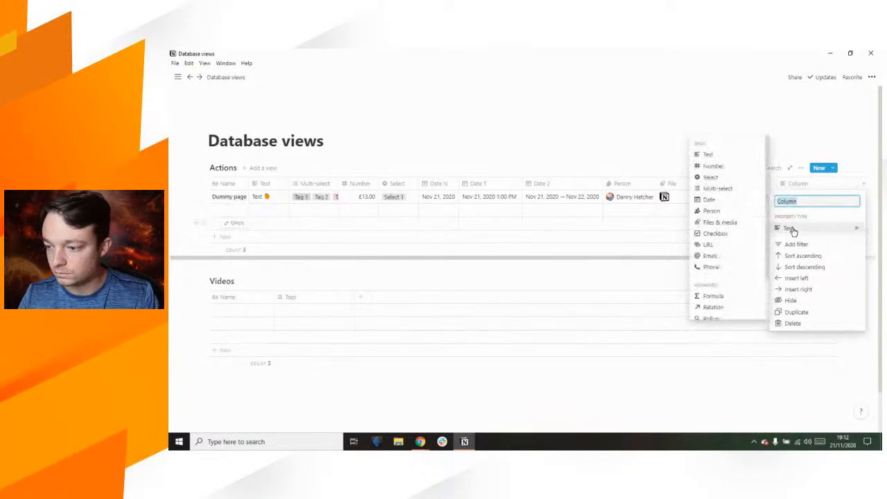
{"action": "type", "text": "Email"}
{"action": "left_click", "coordinate": [722, 257]}
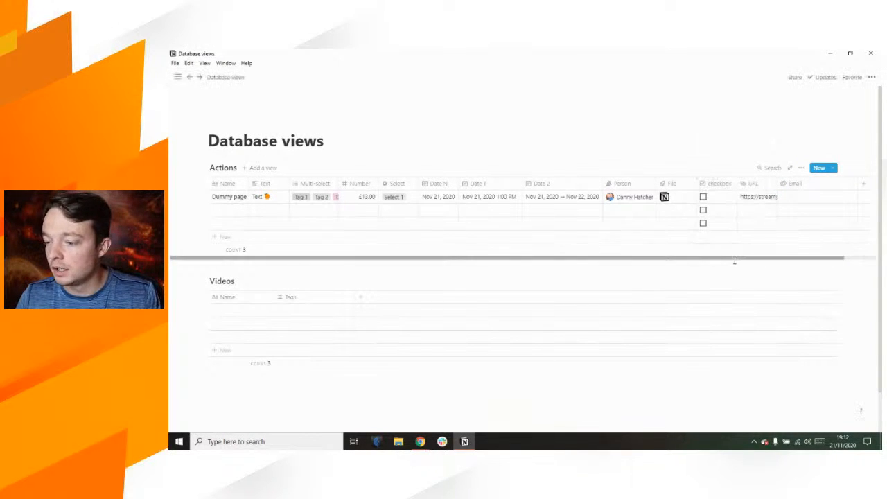
{"action": "scroll", "coordinate": [765, 257], "scroll_direction": "right", "scroll_amount": 2}
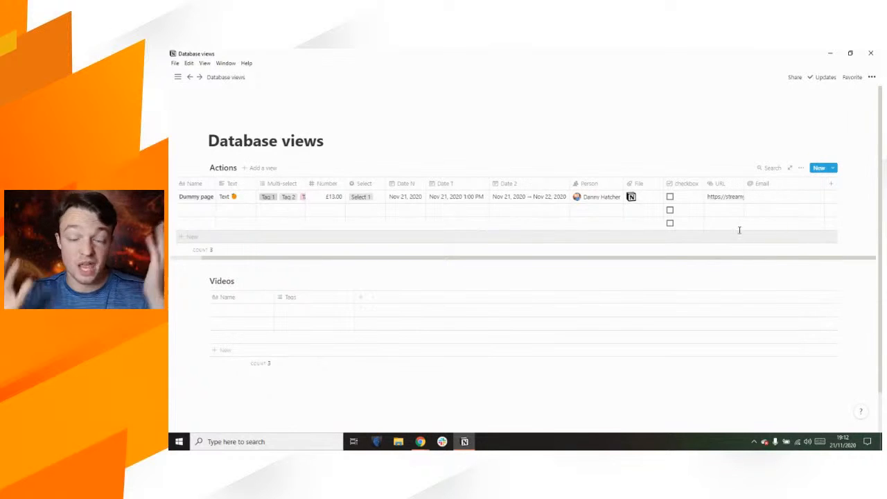
{"action": "left_click", "coordinate": [766, 196]}
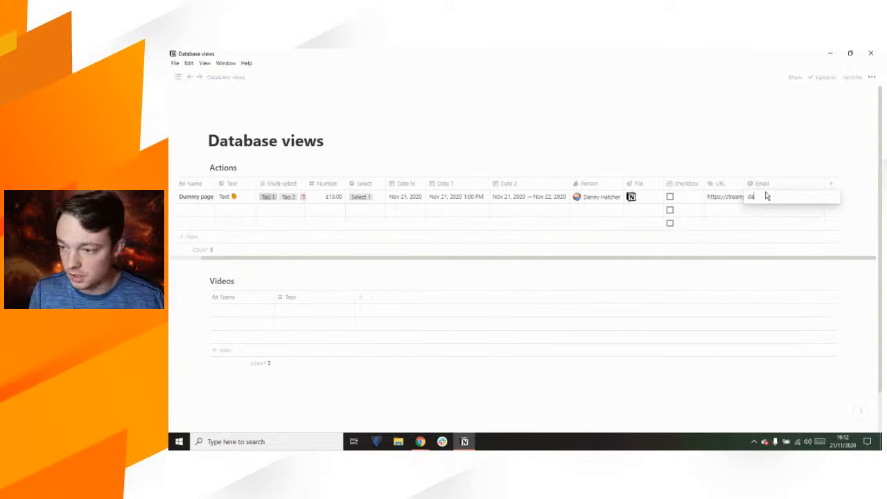
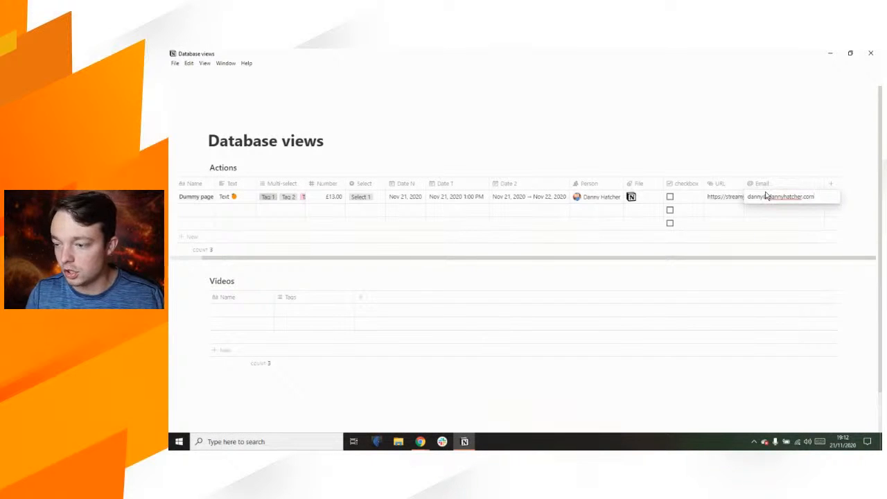
{"action": "key", "text": "Return"}
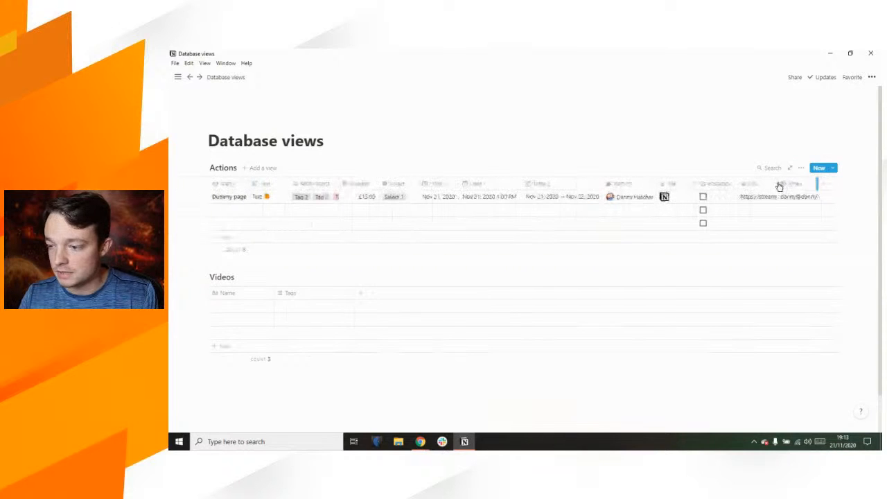
Step: Add a Phone-type property named 'Phone' to the Actions table
{"action": "left_click", "coordinate": [824, 184]}
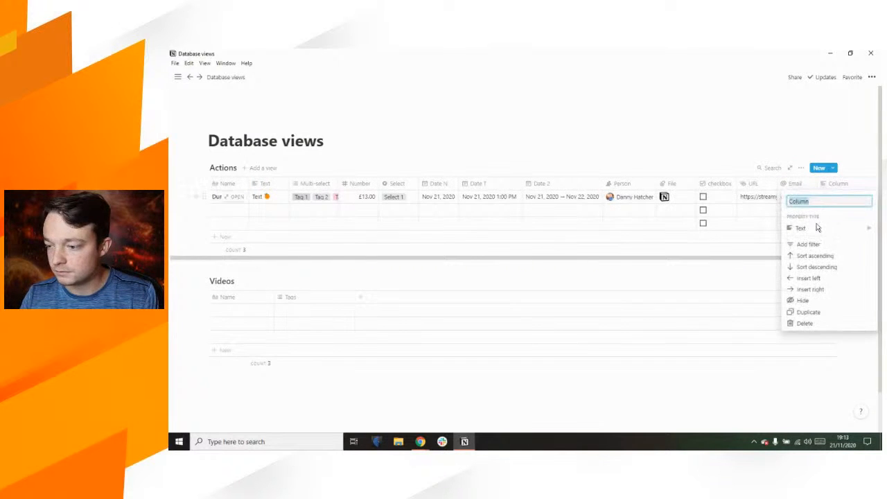
{"action": "left_click", "coordinate": [816, 229]}
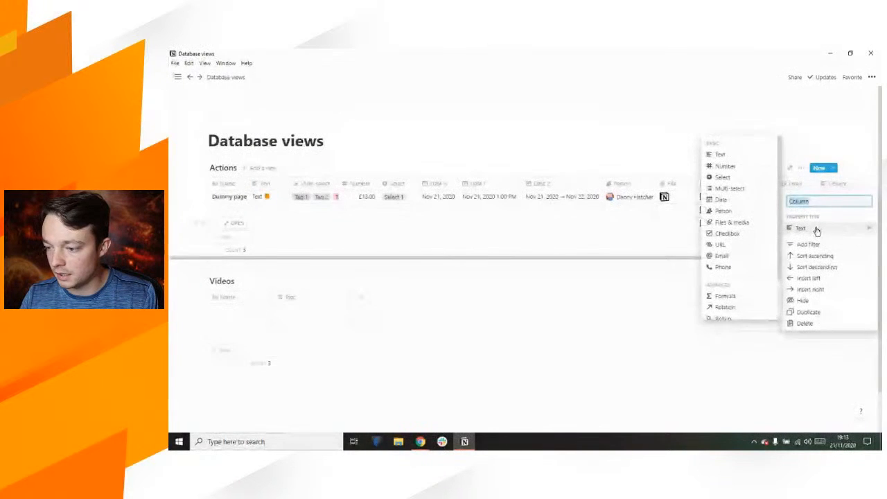
{"action": "type", "text": "Phone"}
{"action": "left_click", "coordinate": [722, 268]}
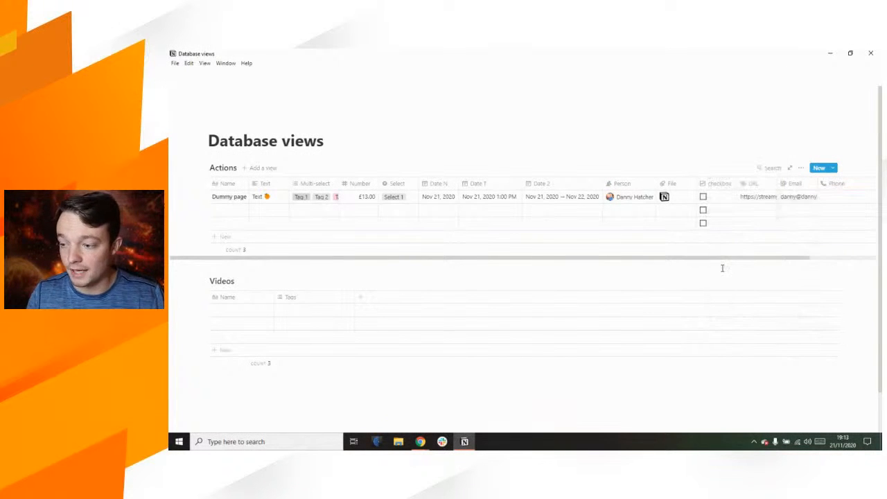
{"action": "left_click", "coordinate": [868, 257]}
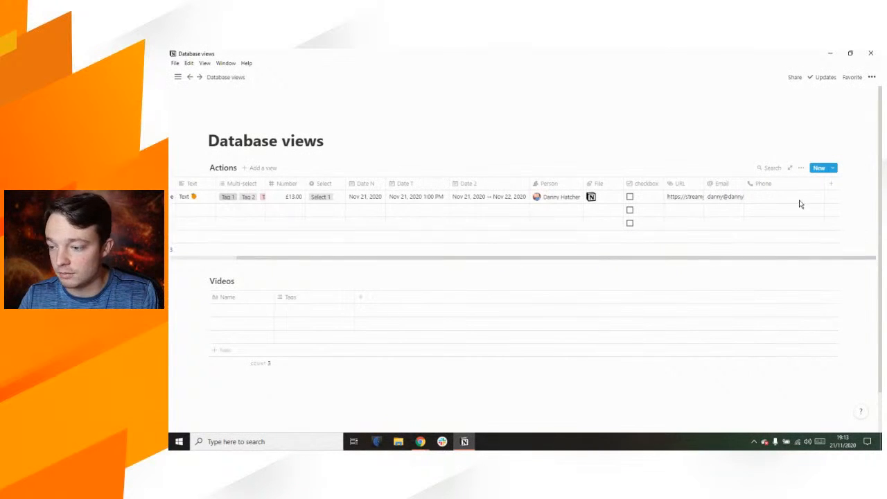
{"action": "scroll", "coordinate": [797, 184], "scroll_direction": "left", "scroll_amount": 3}
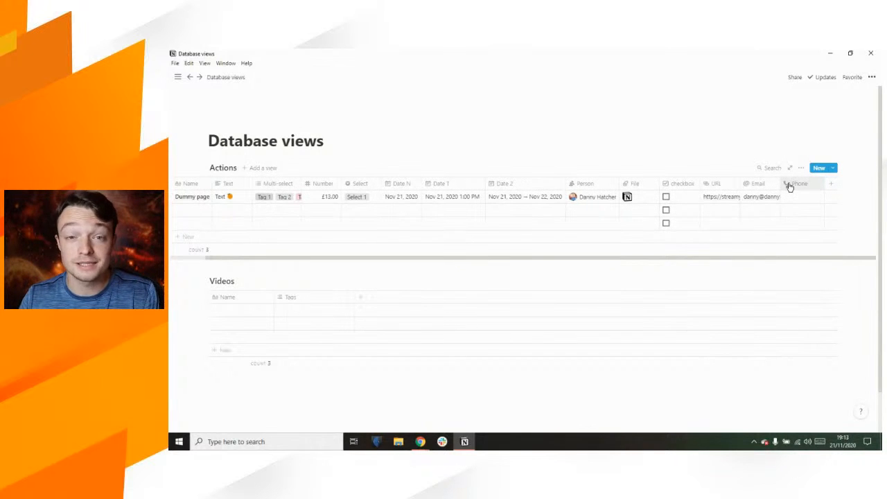
Step: Enter a phone number for Dummy page and add another new column after Phone
{"action": "left_click", "coordinate": [796, 197]}
{"action": "type", "text": "07777777"}
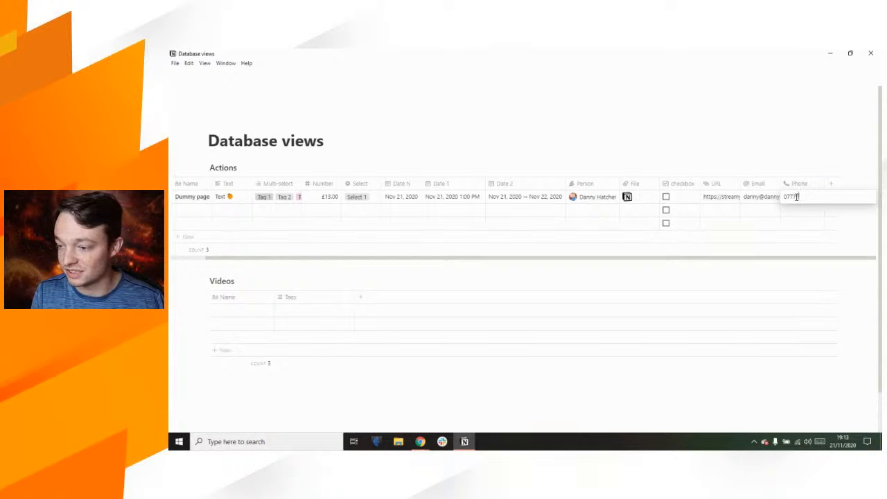
{"action": "left_click", "coordinate": [715, 153]}
{"action": "left_click", "coordinate": [839, 256]}
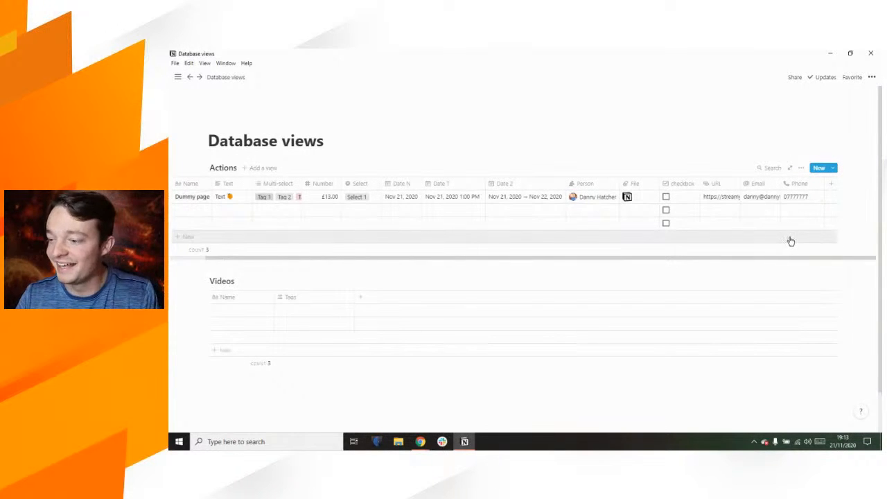
{"action": "left_click", "coordinate": [832, 186]}
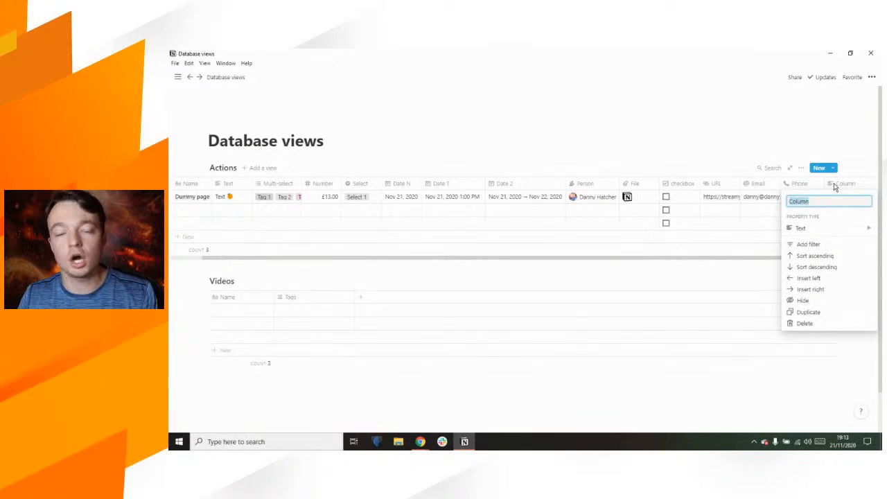
{"action": "left_click", "coordinate": [825, 182]}
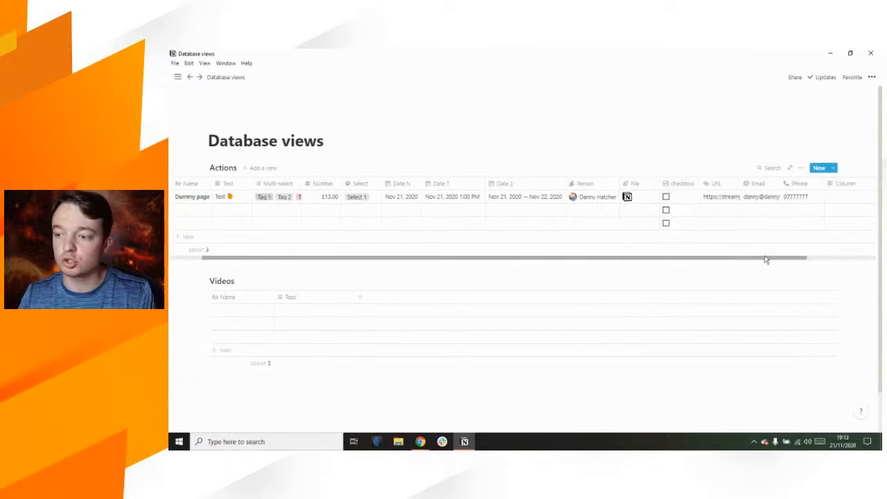
Step: Change the new column's property type to Relation, opening the database picker
{"action": "left_click_drag", "start_coordinate": [741, 259], "coordinate": [875, 262]}
{"action": "left_click", "coordinate": [796, 184]}
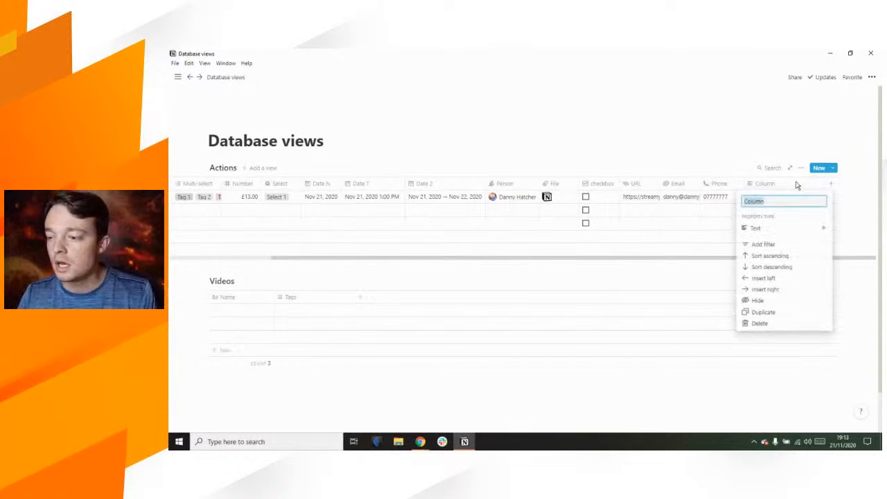
{"action": "mouse_move", "coordinate": [777, 229]}
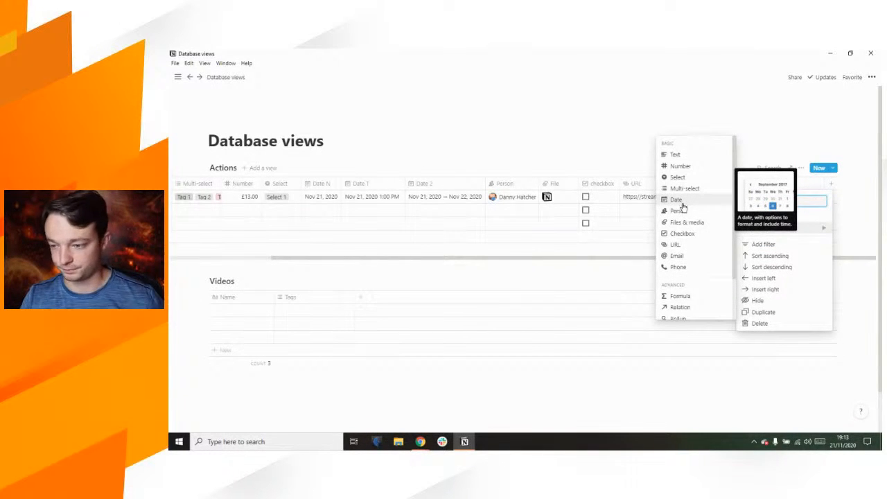
{"action": "scroll", "coordinate": [686, 254], "scroll_direction": "down", "scroll_amount": 2}
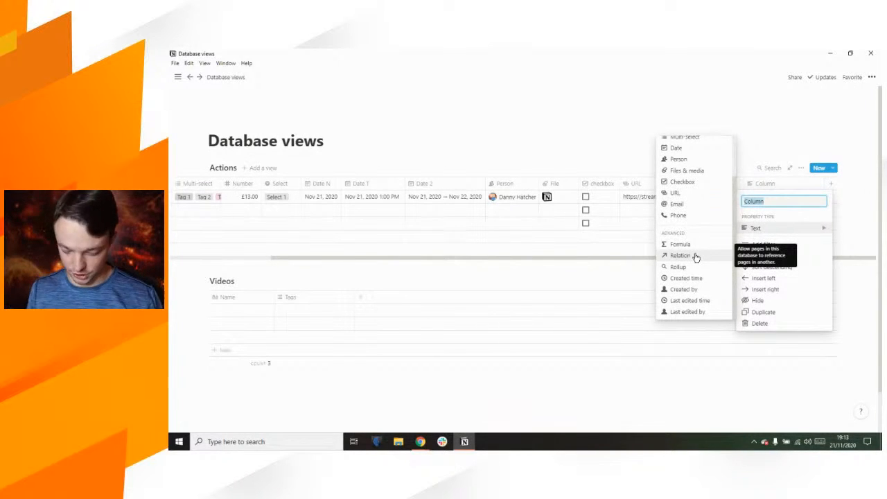
{"action": "type", "text": "Vide"}
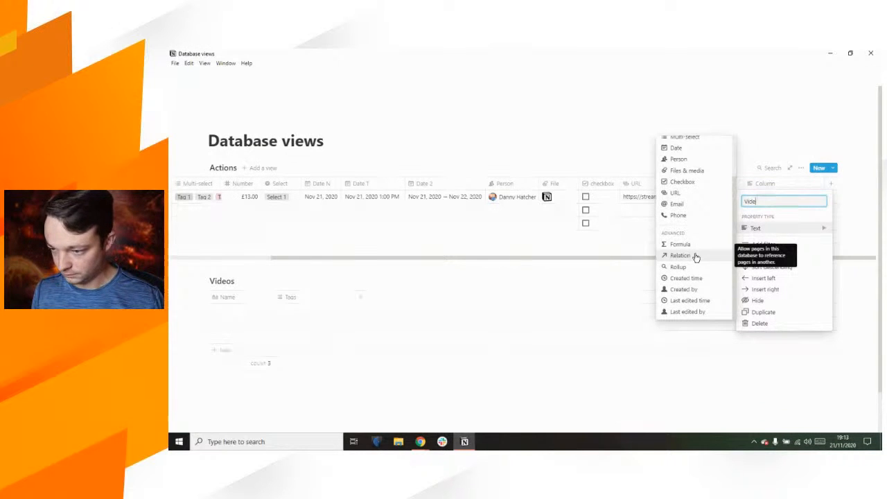
{"action": "left_click", "coordinate": [695, 256]}
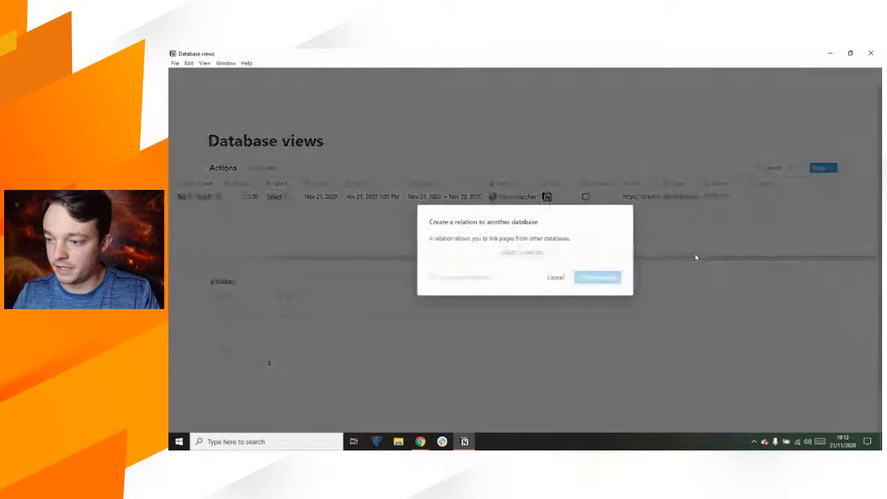
Step: Pick the Videos database as the relation target and create the relation
{"action": "left_click", "coordinate": [534, 255]}
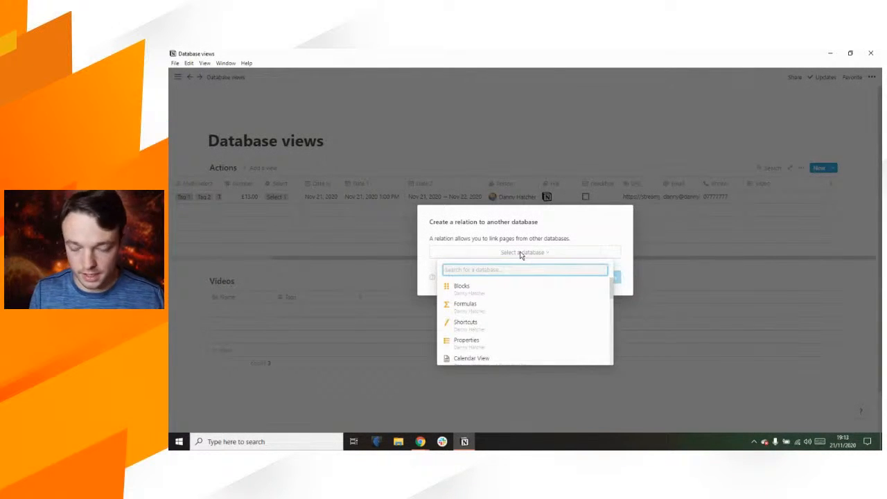
{"action": "type", "text": "videos"}
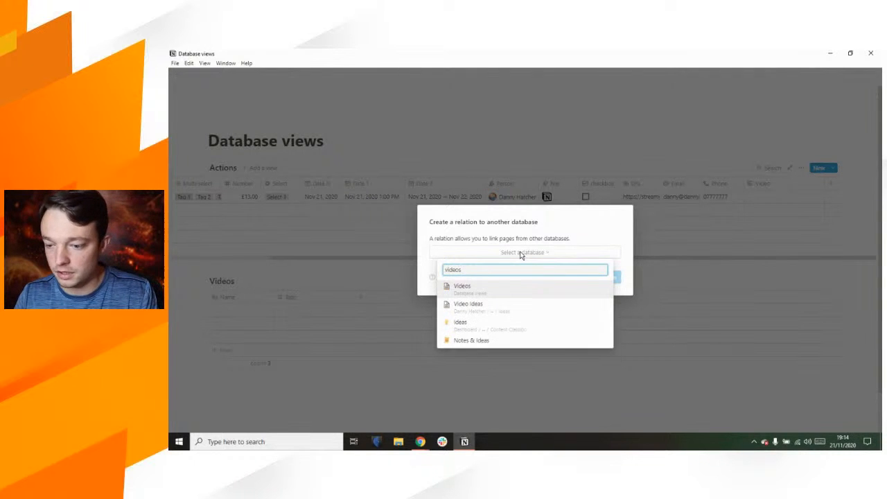
{"action": "left_click", "coordinate": [502, 292]}
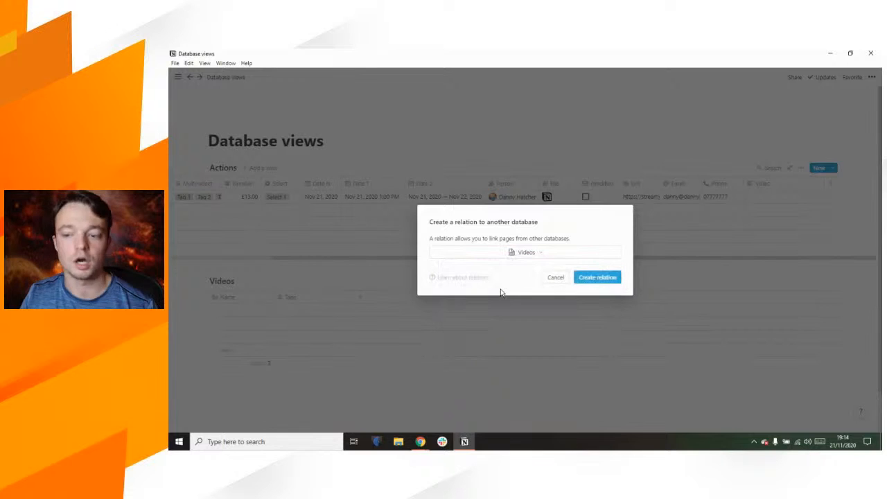
{"action": "left_click", "coordinate": [596, 278]}
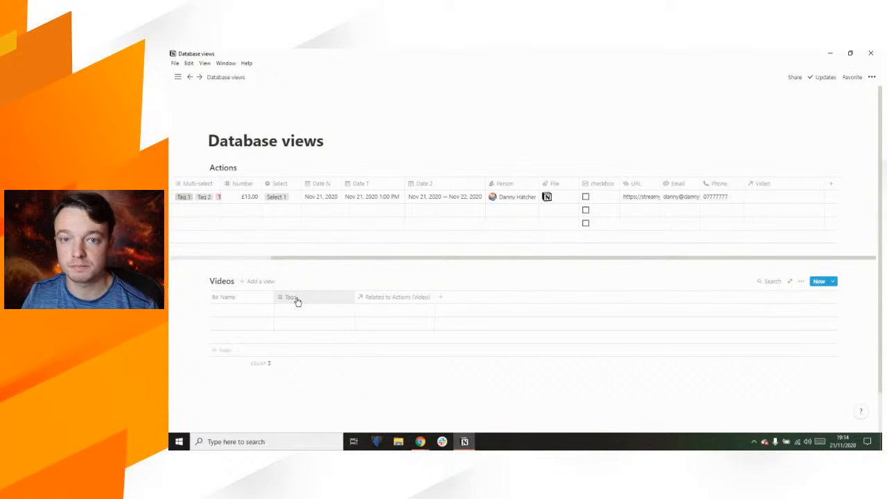
Step: Rename the Videos table's 'Related to Actions (Video)' column to Actions and narrow it
{"action": "left_click", "coordinate": [396, 298]}
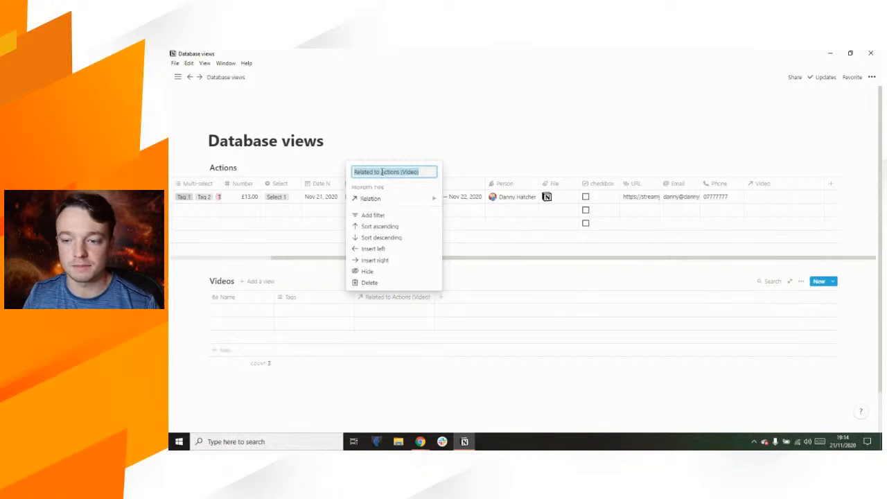
{"action": "type", "text": "Actions"}
{"action": "key", "text": "Return"}
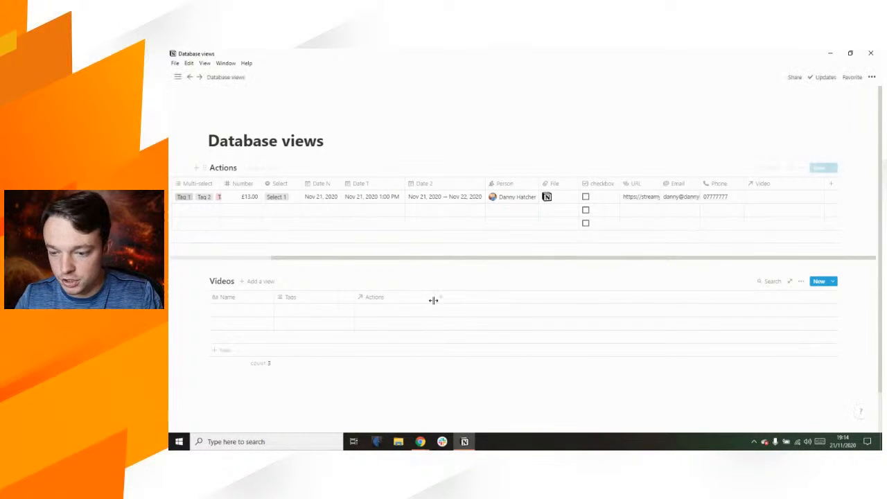
{"action": "left_click_drag", "start_coordinate": [436, 300], "coordinate": [248, 298]}
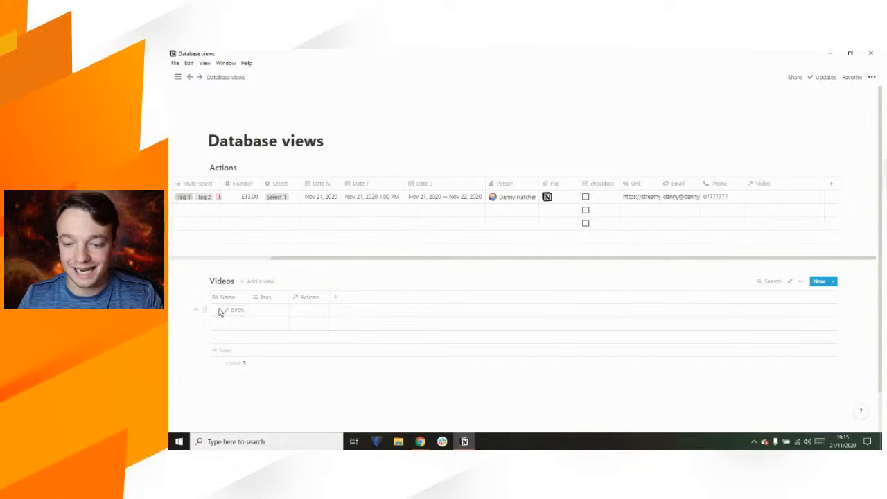
Step: Enter 'video 1', 'Video 2' and 'Video 3' into the three Name cells of the Videos table
{"action": "left_click", "coordinate": [219, 312]}
{"action": "type", "text": "video 1"}
{"action": "key", "text": "Return"}
{"action": "key", "text": "Down"}
{"action": "type", "text": "Video 2"}
{"action": "key", "text": "Return"}
{"action": "key", "text": "Down"}
{"action": "type", "text": "Vid"}
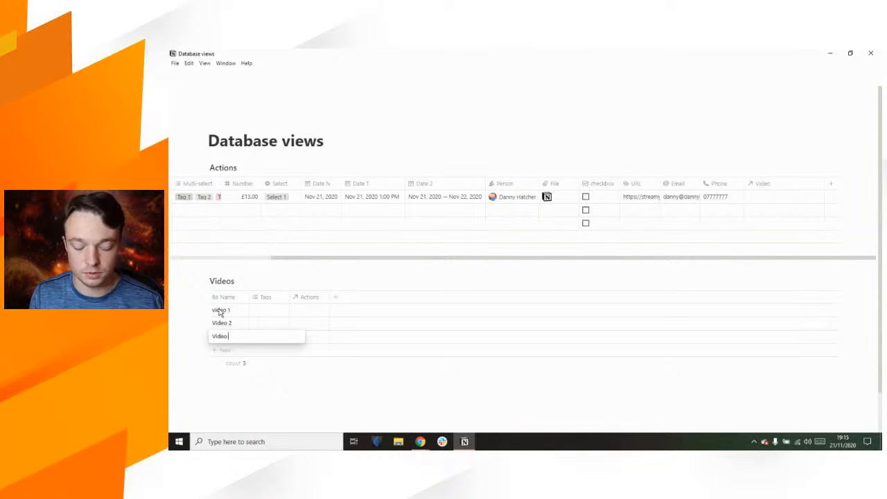
{"action": "type", "text": "eo 3"}
{"action": "key", "text": "Return"}
{"action": "key", "text": "Right"}
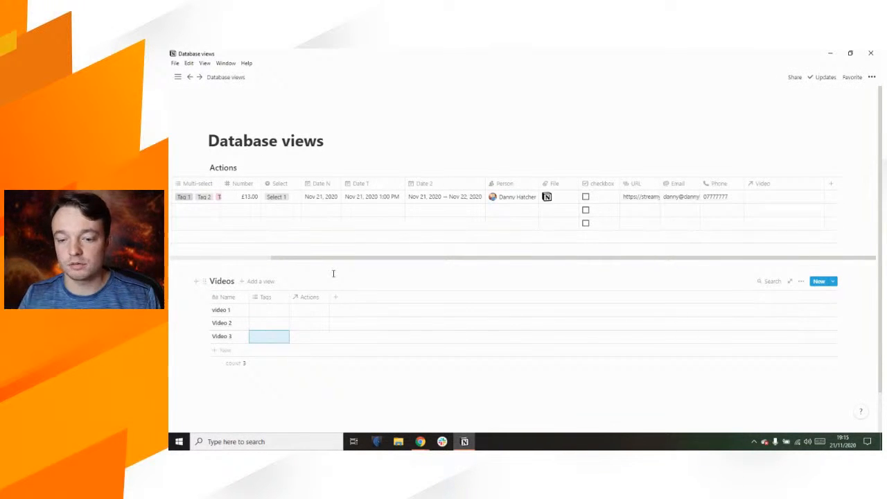
{"action": "mouse_move", "coordinate": [223, 342]}
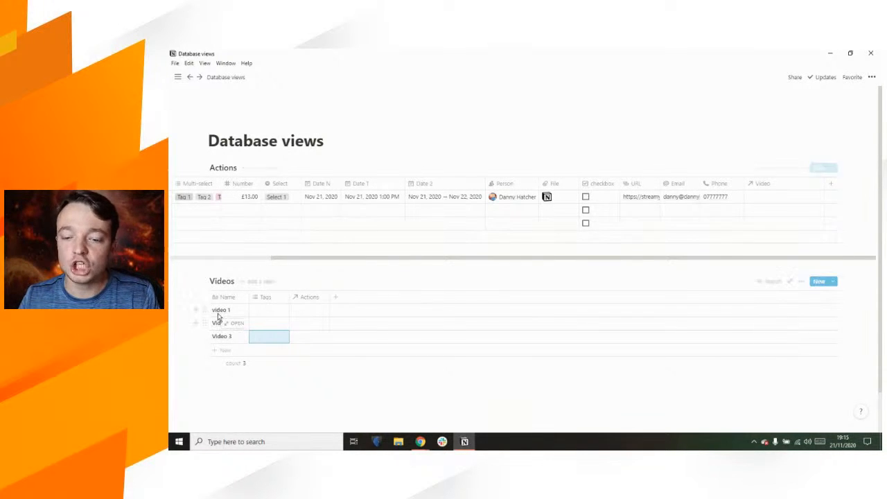
{"action": "scroll", "coordinate": [351, 231], "scroll_direction": "left", "scroll_amount": 5}
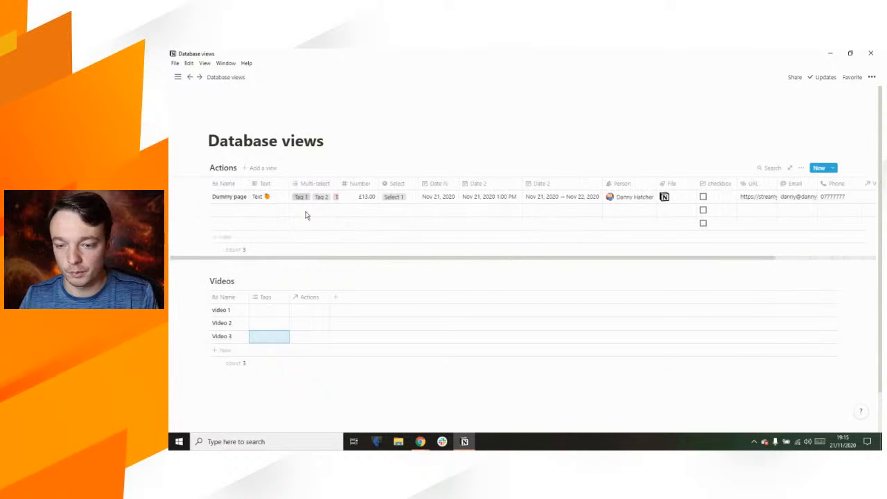
Step: Relate the Dummy page action to video 1 through its Video relation cell
{"action": "scroll", "coordinate": [426, 217], "scroll_direction": "right", "scroll_amount": 5}
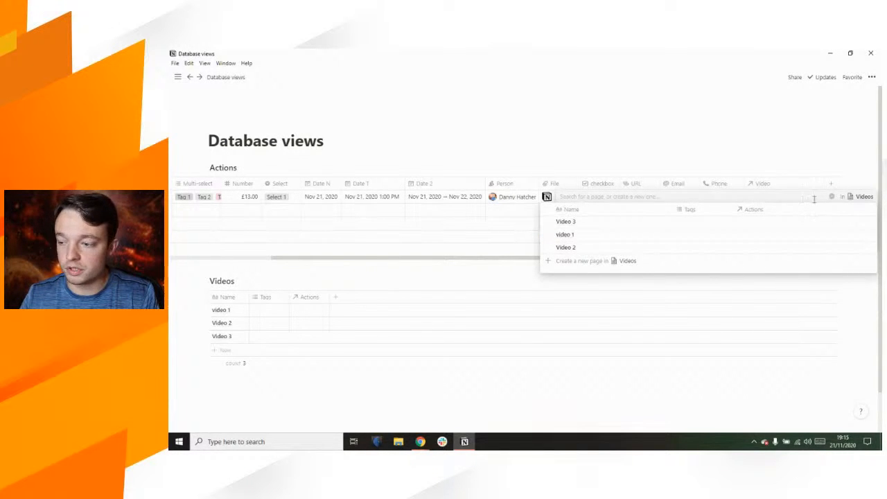
{"action": "left_click", "coordinate": [859, 200]}
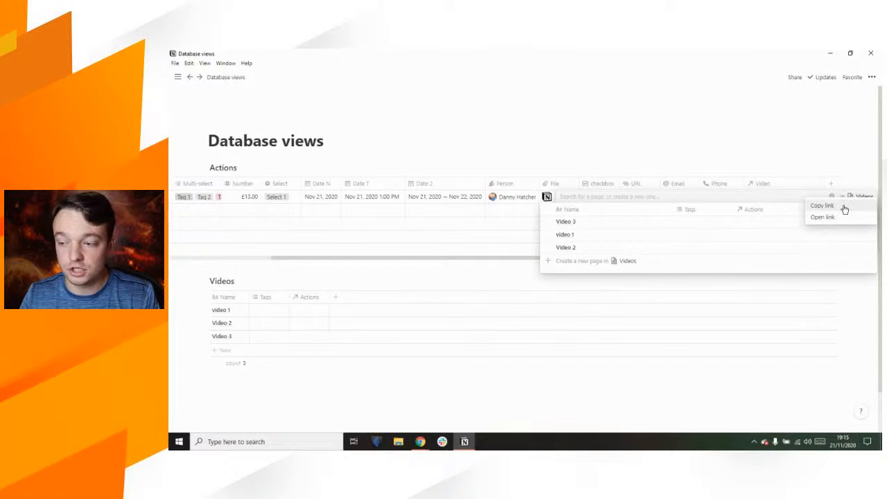
{"action": "left_click", "coordinate": [775, 199]}
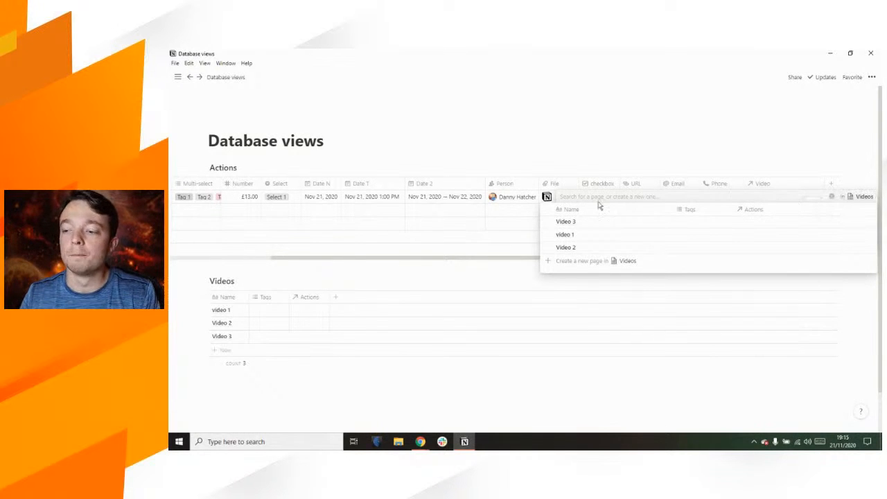
{"action": "left_click", "coordinate": [548, 235]}
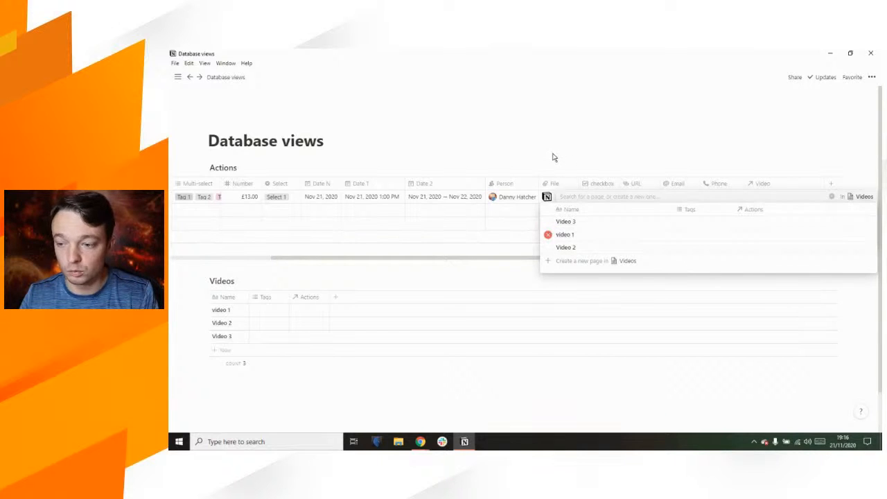
{"action": "left_click", "coordinate": [543, 150]}
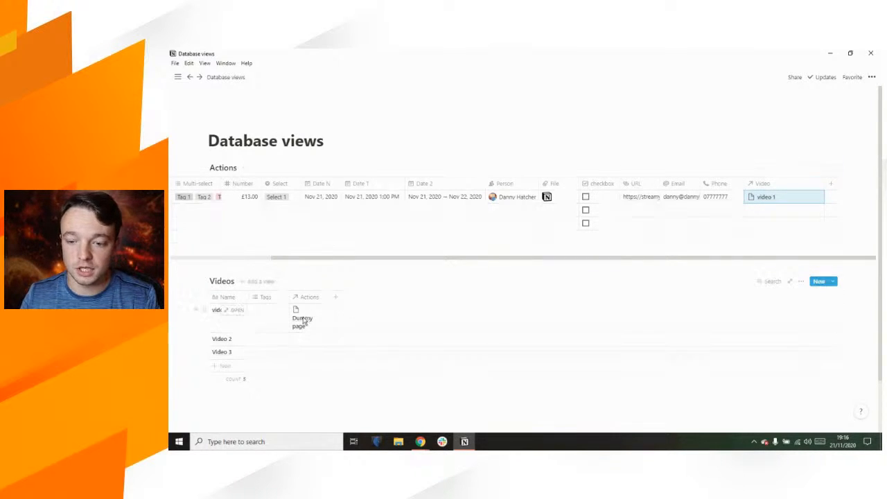
Step: Widen the Videos Actions column and inspect video 1's linked Dummy page
{"action": "left_click_drag", "start_coordinate": [328, 297], "coordinate": [356, 297]}
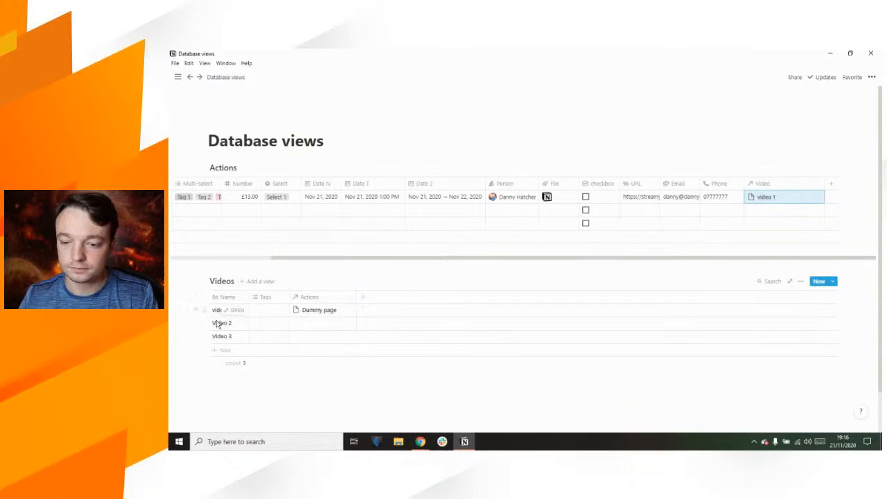
{"action": "left_click", "coordinate": [313, 310]}
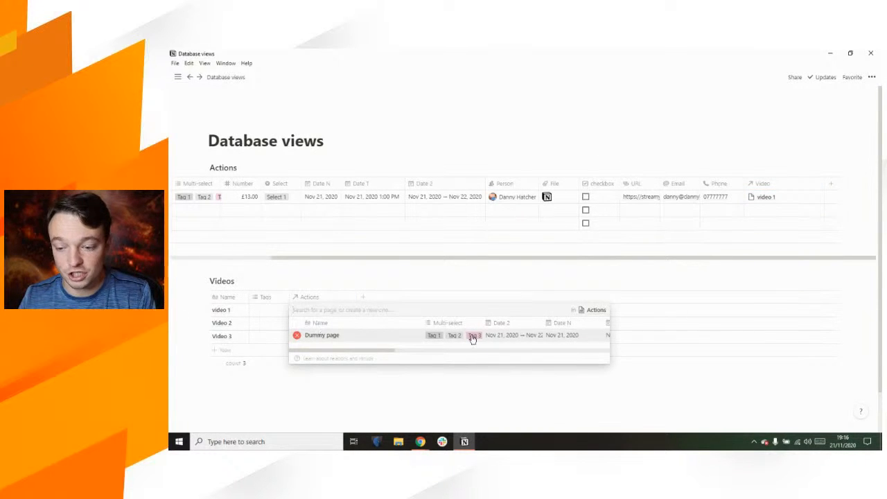
{"action": "scroll", "coordinate": [471, 338], "scroll_direction": "right", "scroll_amount": 8}
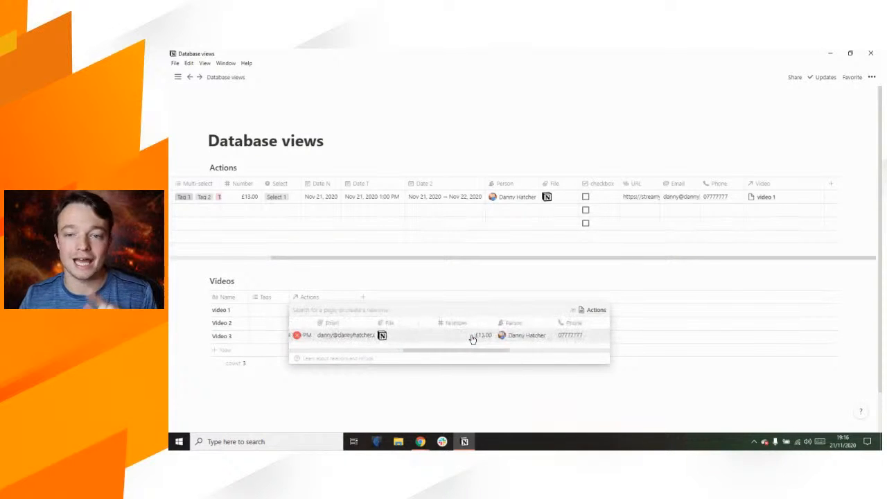
{"action": "scroll", "coordinate": [472, 338], "scroll_direction": "left", "scroll_amount": 8}
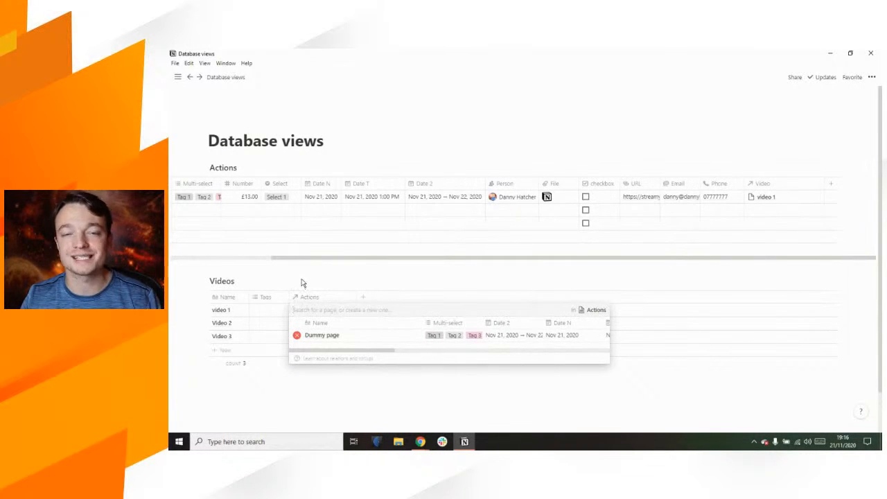
{"action": "key", "text": "Escape"}
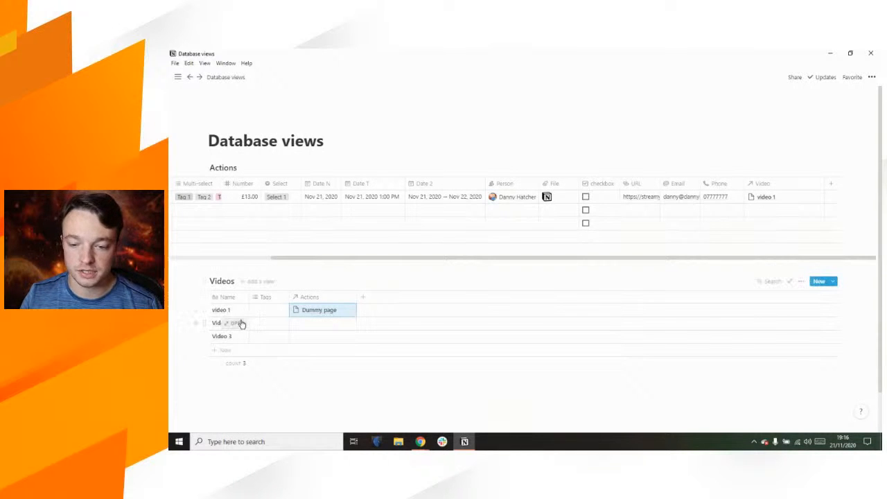
{"action": "left_click", "coordinate": [320, 310]}
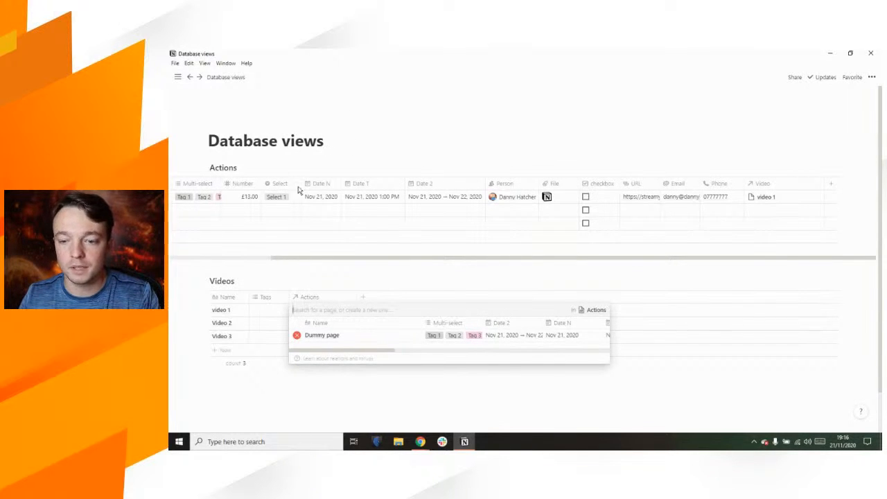
{"action": "left_click", "coordinate": [330, 145]}
{"action": "scroll", "coordinate": [322, 201], "scroll_direction": "left", "scroll_amount": 5}
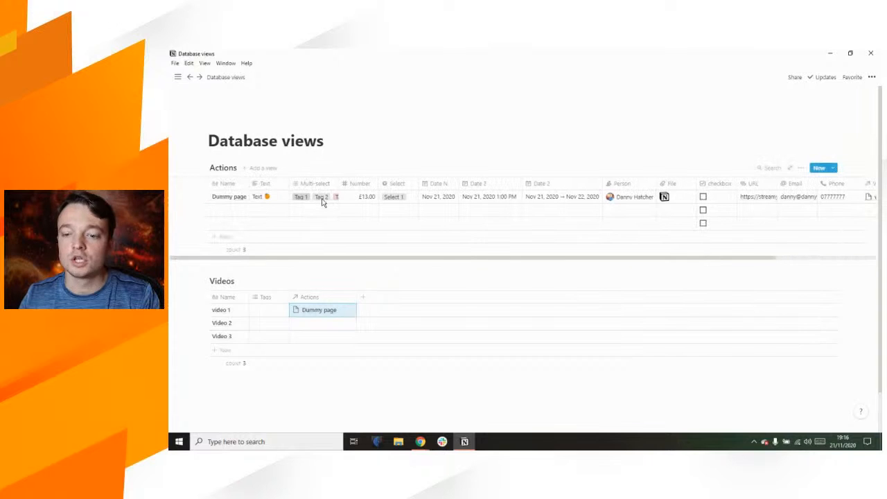
Step: Open Dummy page as a preview and move Multi-select below Date 2, Date N and Date T
{"action": "left_click", "coordinate": [232, 197]}
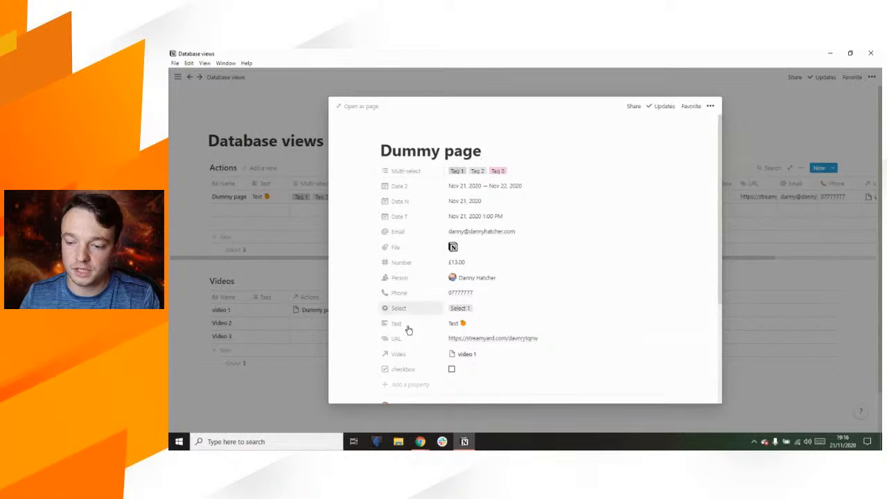
{"action": "scroll", "coordinate": [408, 330], "scroll_direction": "down", "scroll_amount": 1}
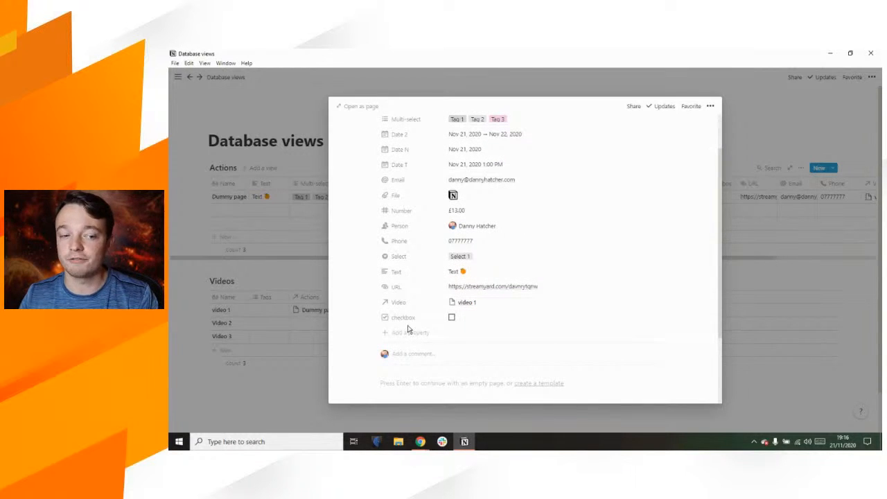
{"action": "left_click", "coordinate": [408, 317]}
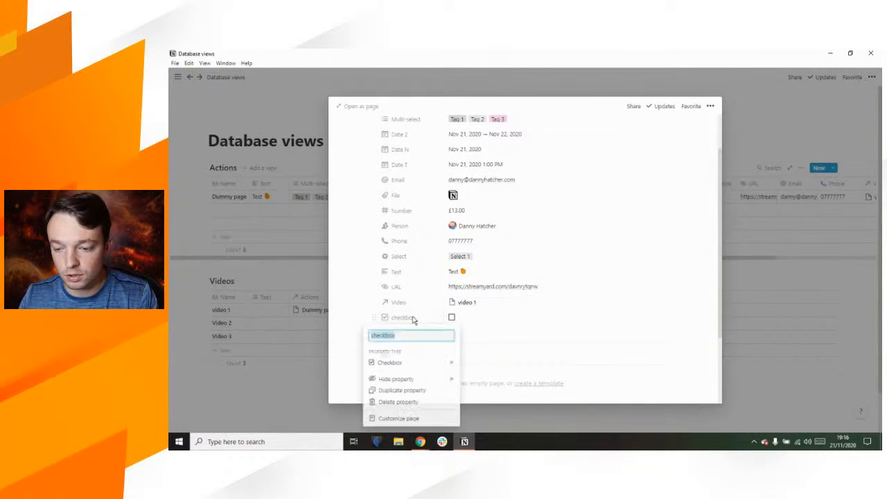
{"action": "left_click", "coordinate": [398, 417]}
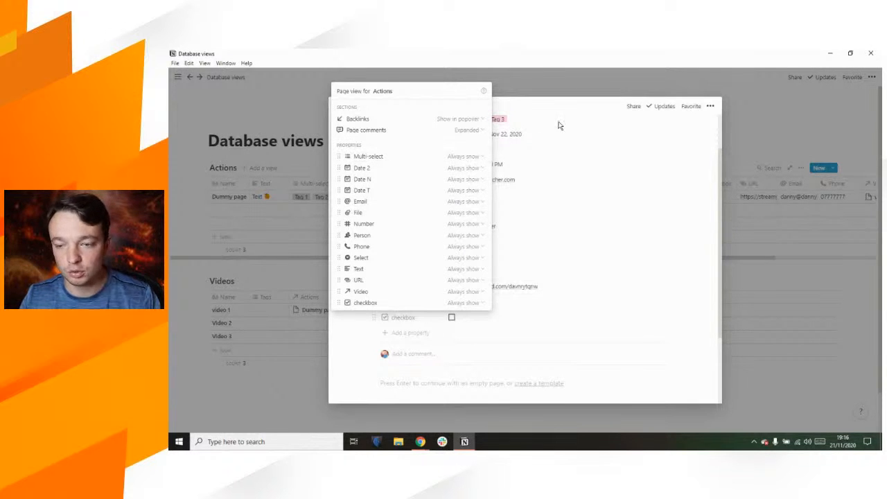
{"action": "left_click", "coordinate": [573, 165]}
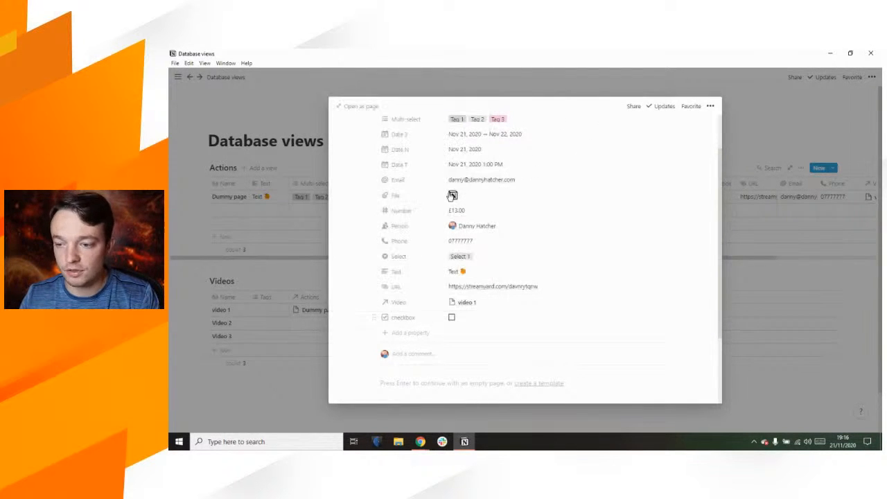
{"action": "scroll", "coordinate": [413, 270], "scroll_direction": "up", "scroll_amount": 2}
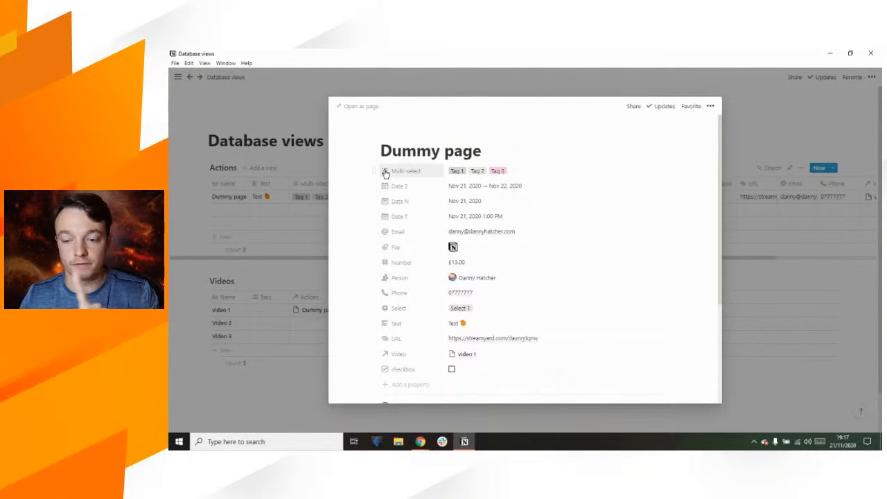
{"action": "left_click_drag", "start_coordinate": [370, 172], "coordinate": [373, 216]}
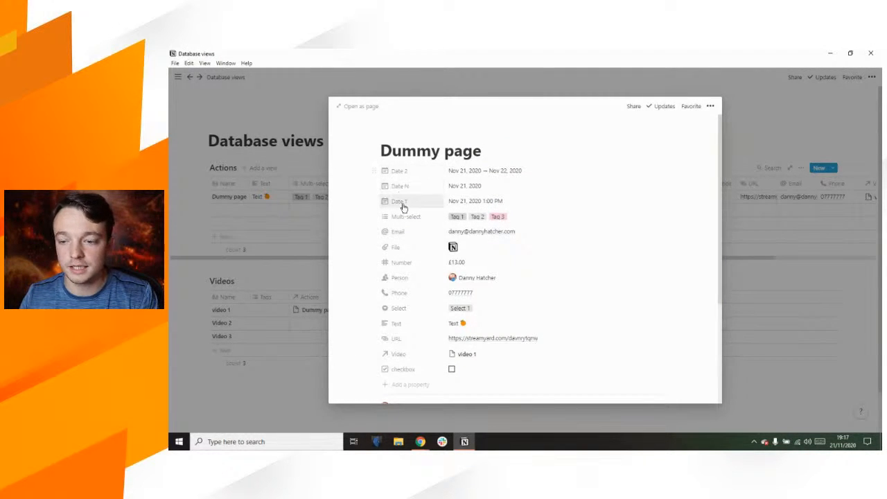
Step: Confirm Dummy page in video 1's Actions cell and check the Actions table's Video column
{"action": "left_click", "coordinate": [315, 314]}
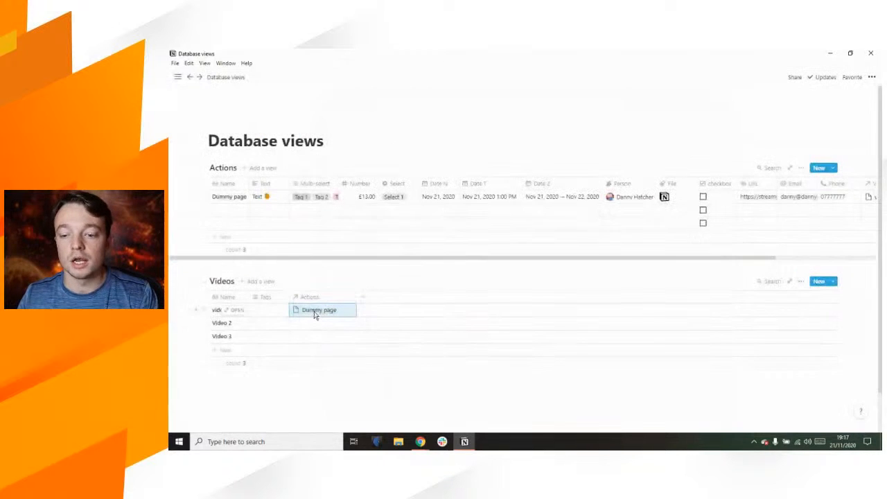
{"action": "left_click", "coordinate": [316, 311]}
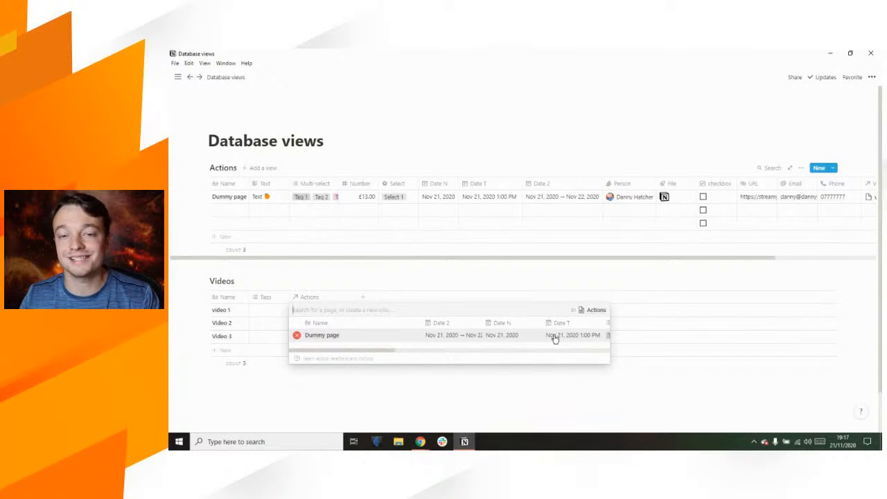
{"action": "scroll", "coordinate": [554, 338], "scroll_direction": "right", "scroll_amount": 3}
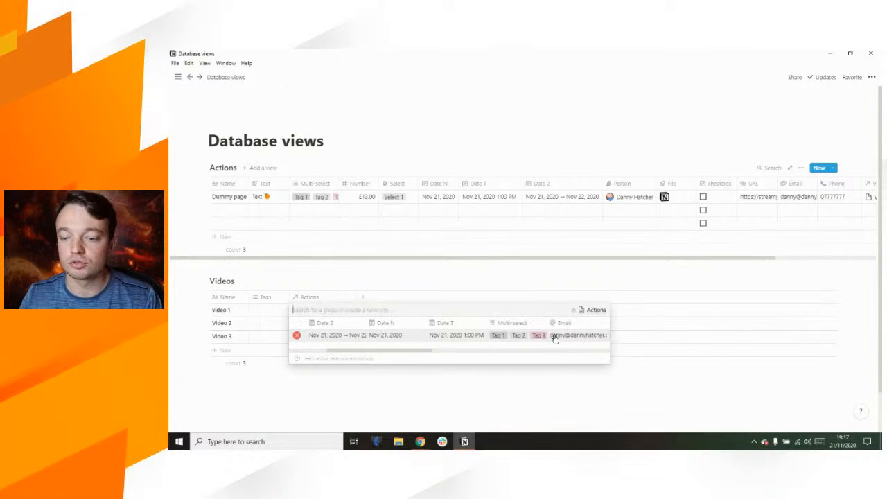
{"action": "scroll", "coordinate": [532, 342], "scroll_direction": "left", "scroll_amount": 4}
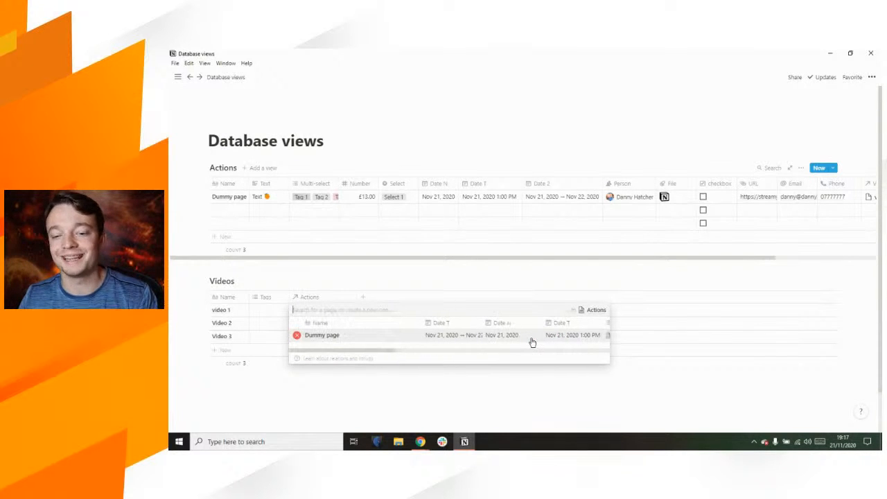
{"action": "left_click", "coordinate": [419, 264]}
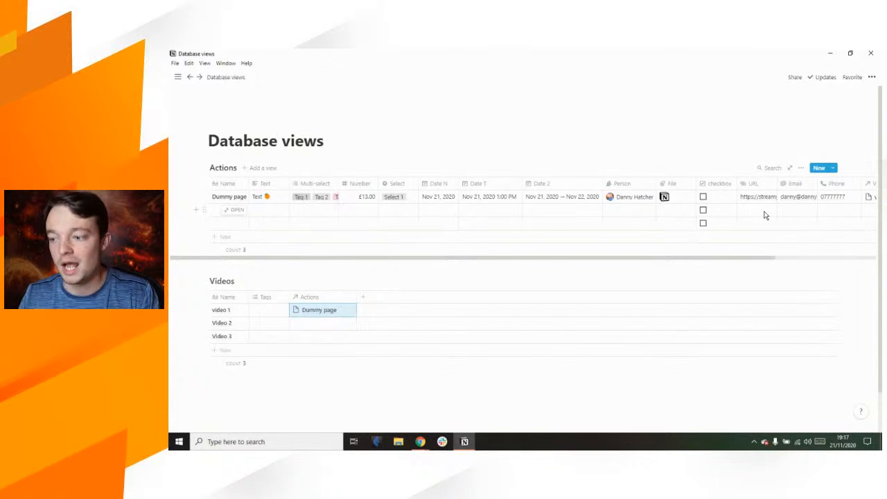
{"action": "scroll", "coordinate": [764, 215], "scroll_direction": "right", "scroll_amount": 3}
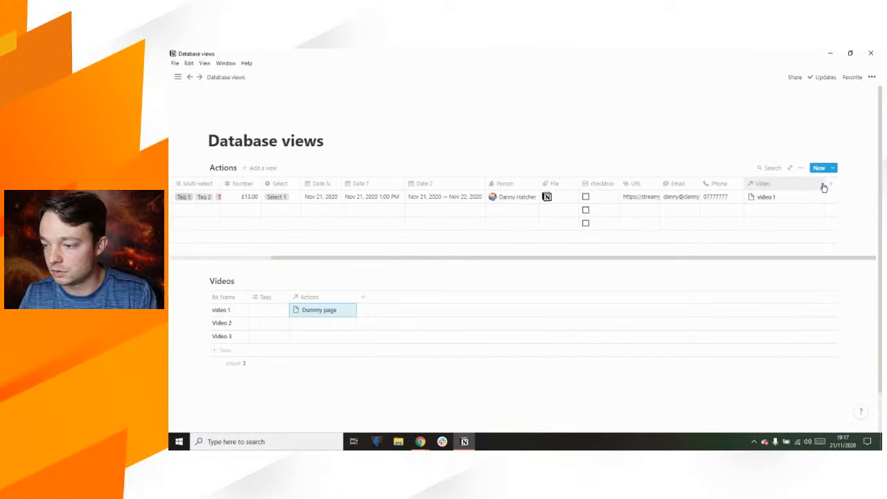
{"action": "scroll", "coordinate": [821, 183], "scroll_direction": "left", "scroll_amount": 2}
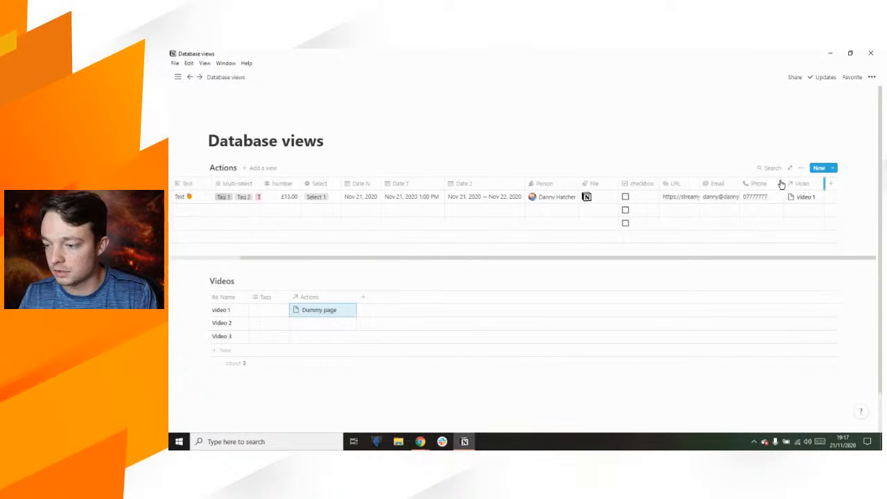
Step: Convert the Videos table's Tags column into a Date property
{"action": "left_click", "coordinate": [267, 297]}
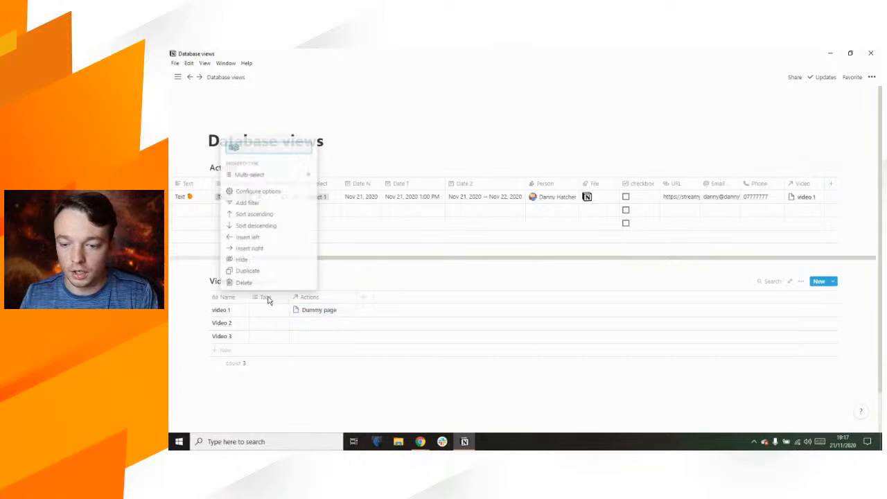
{"action": "left_click", "coordinate": [275, 176]}
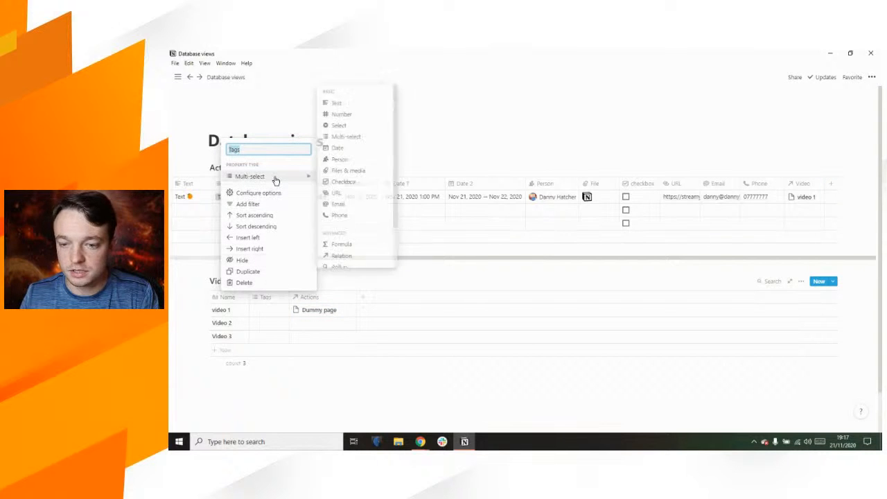
{"action": "type", "text": "Date"}
{"action": "left_click", "coordinate": [346, 150]}
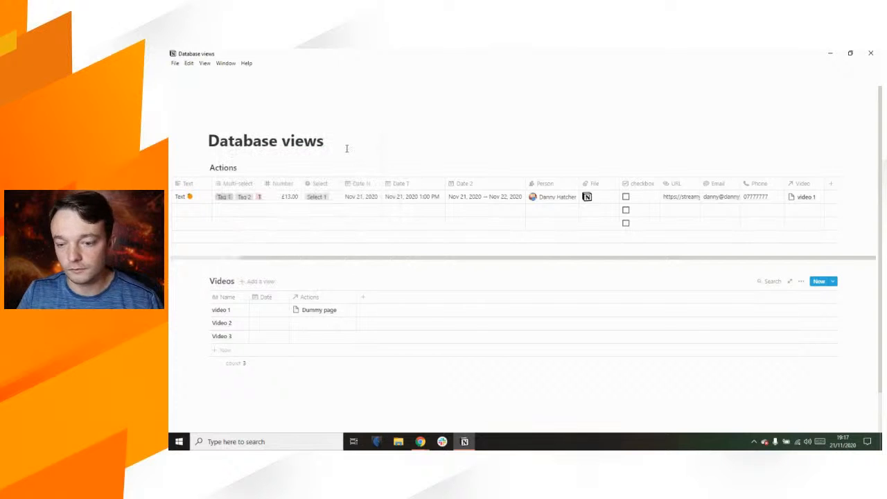
Step: Date video 1 Nov 14, 2020 and add a new column to the Actions table
{"action": "left_click", "coordinate": [261, 312]}
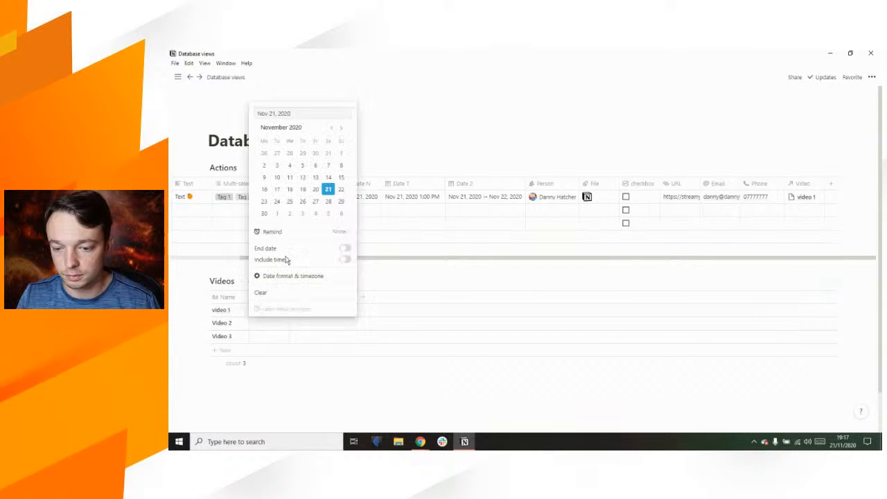
{"action": "left_click", "coordinate": [329, 179]}
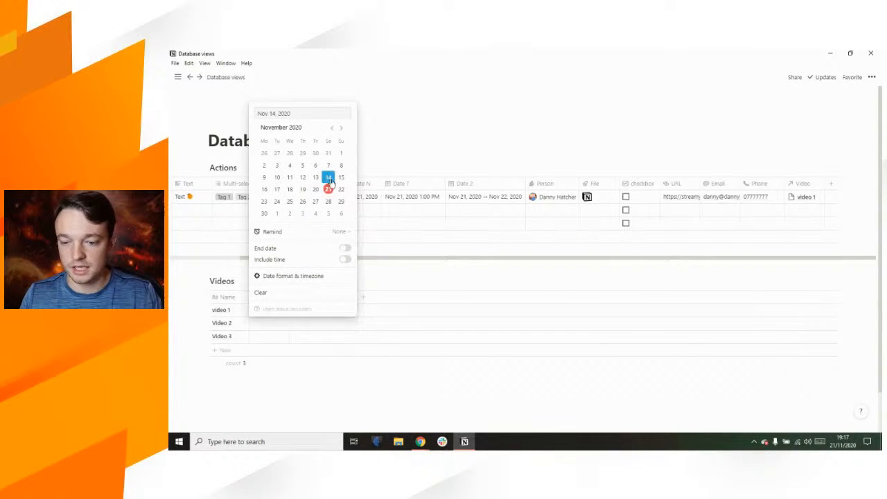
{"action": "left_click", "coordinate": [392, 276]}
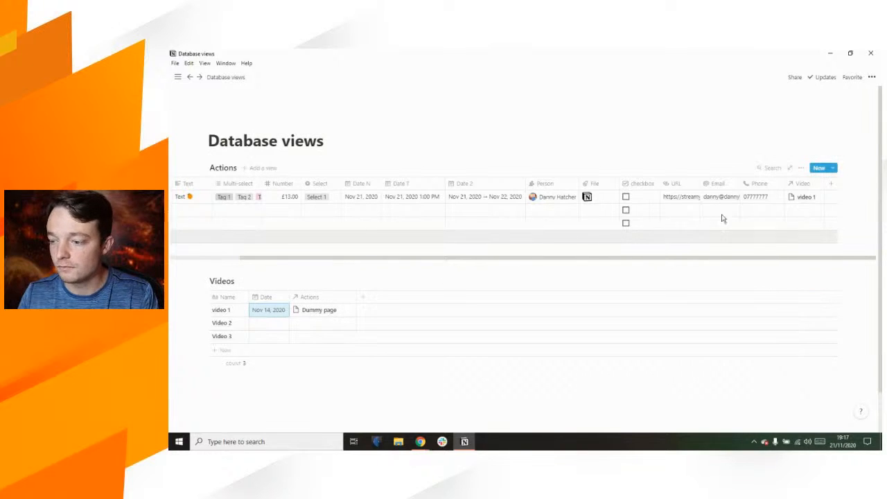
{"action": "left_click", "coordinate": [831, 184]}
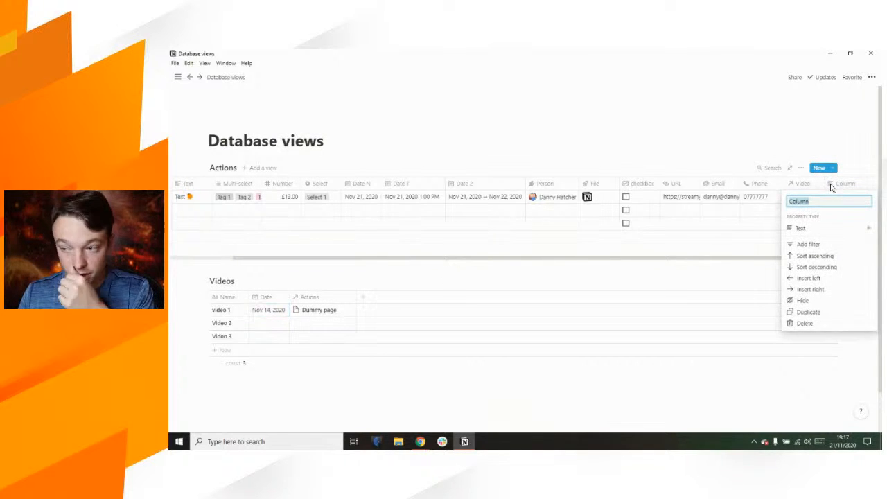
Step: Set the new Actions column's type to Rollup and rename it Roll Text
{"action": "mouse_move", "coordinate": [821, 231]}
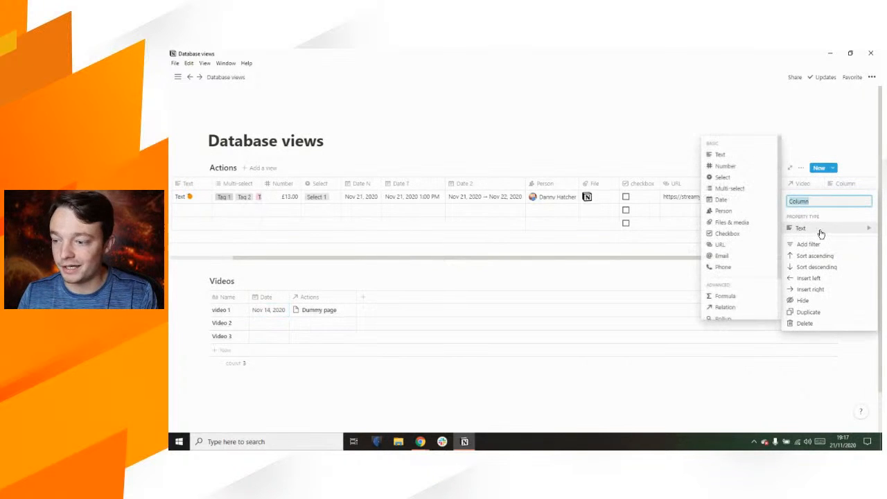
{"action": "left_click", "coordinate": [726, 317]}
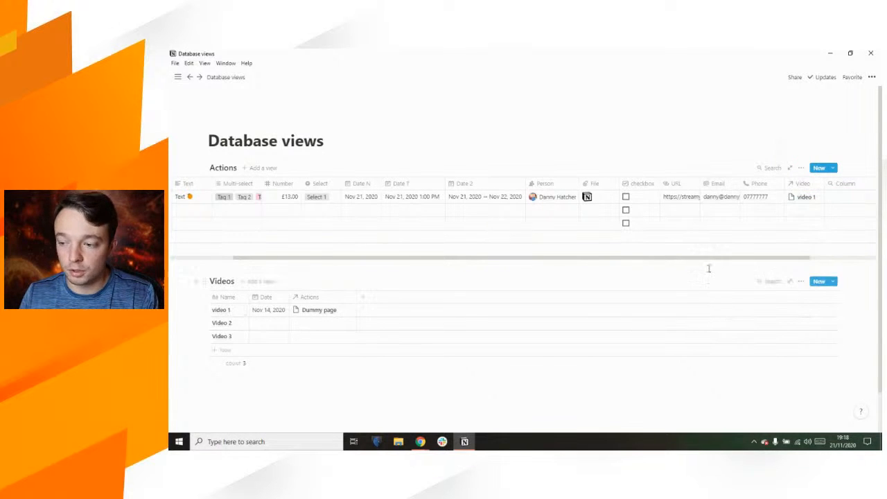
{"action": "left_click_drag", "start_coordinate": [706, 258], "coordinate": [793, 264]}
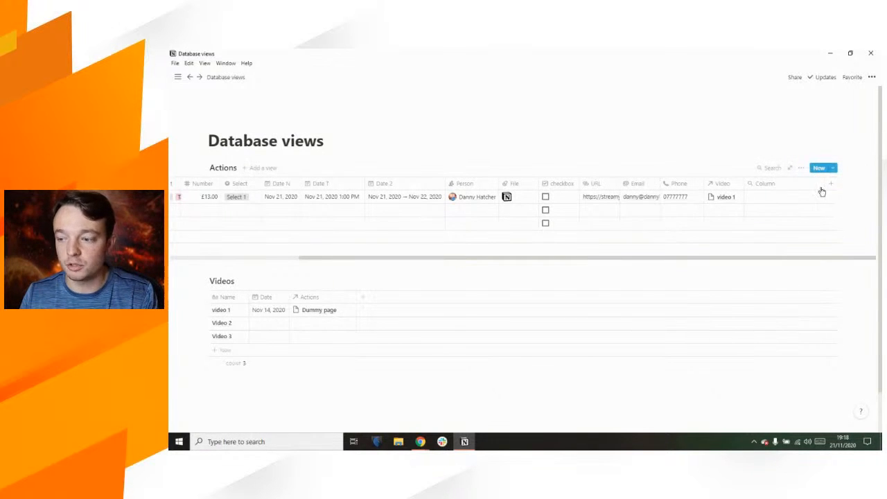
{"action": "scroll", "coordinate": [797, 185], "scroll_direction": "left", "scroll_amount": 1}
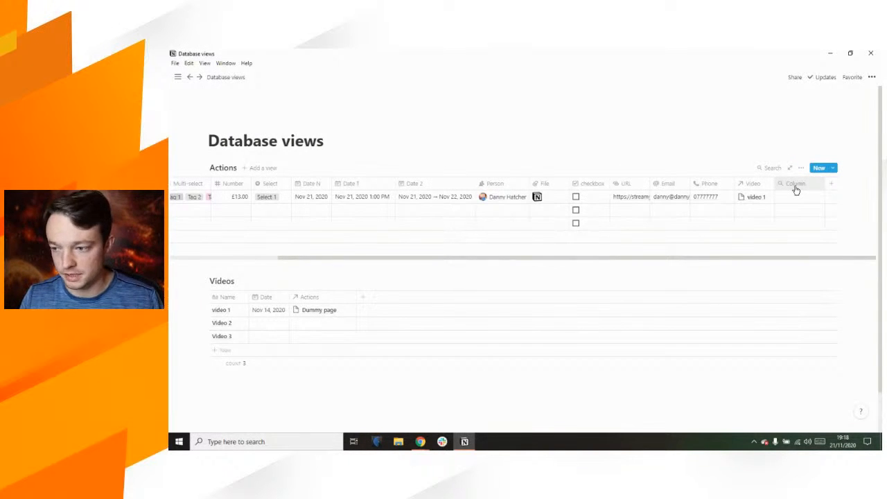
{"action": "left_click", "coordinate": [796, 184]}
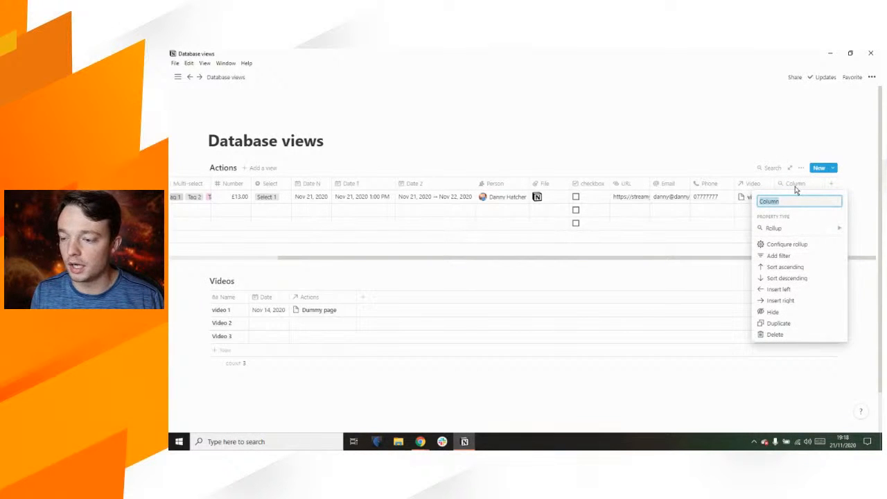
{"action": "type", "text": "Tex"}
{"action": "key", "text": "BackSpace"}
{"action": "type", "text": "R"}
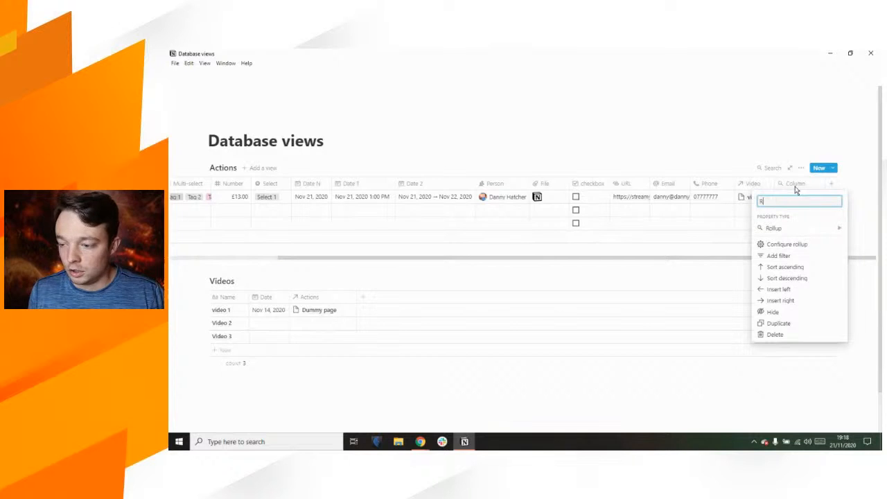
{"action": "key", "text": "Return"}
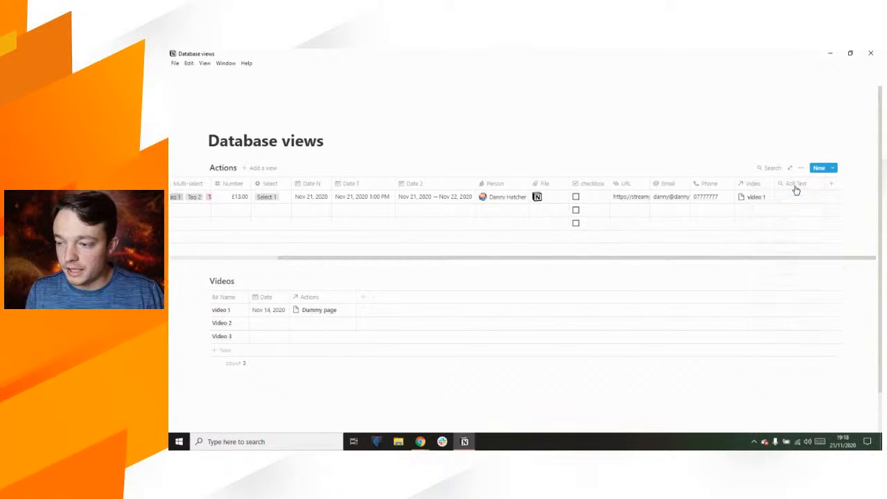
Step: Configure Roll Text to roll up the Date property via the Video relation, showing original values
{"action": "left_click", "coordinate": [797, 200]}
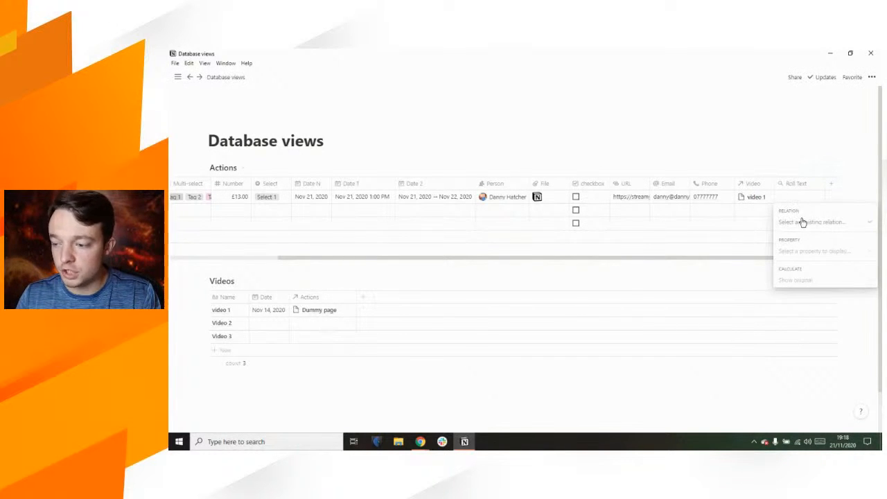
{"action": "left_click", "coordinate": [803, 227]}
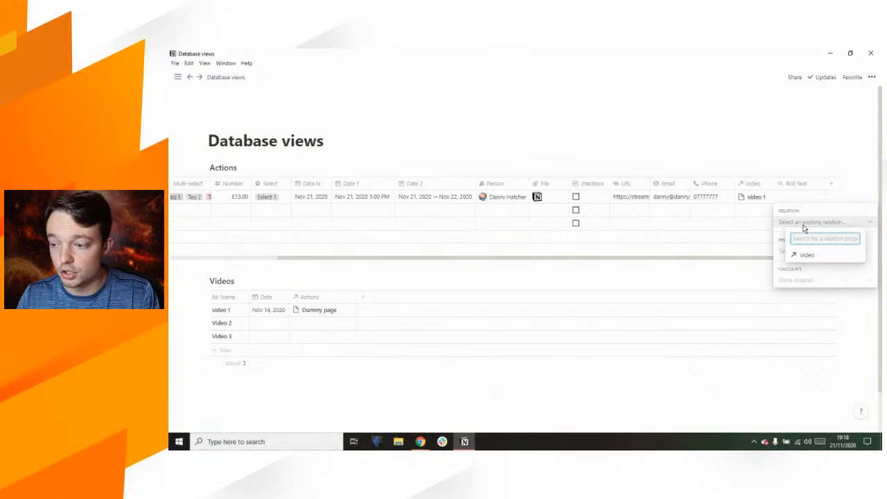
{"action": "left_click", "coordinate": [810, 257]}
{"action": "left_click", "coordinate": [803, 253]}
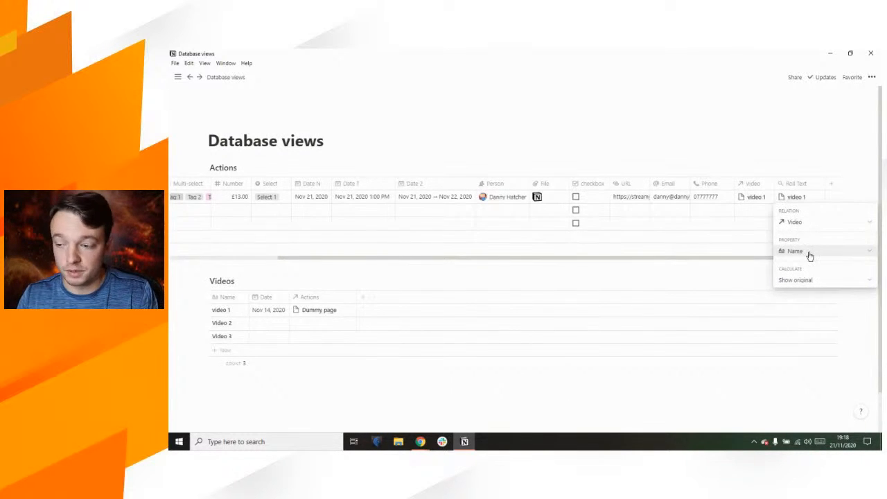
{"action": "left_click", "coordinate": [809, 255]}
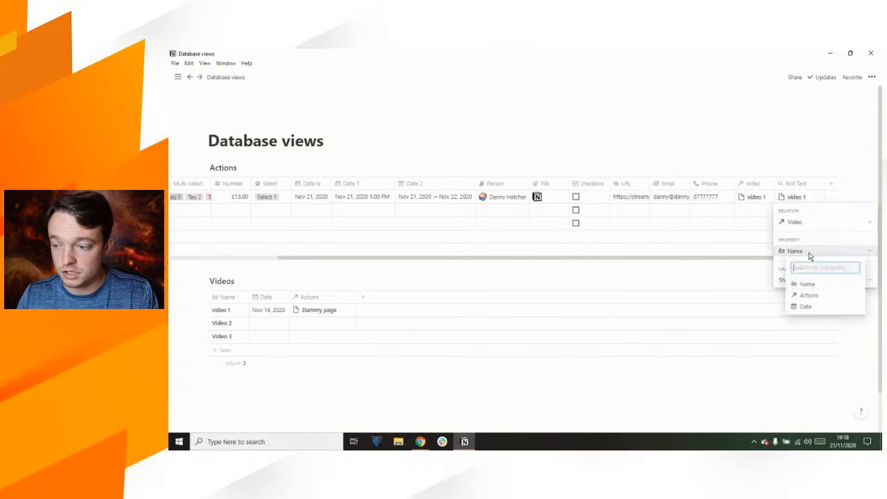
{"action": "left_click", "coordinate": [820, 312]}
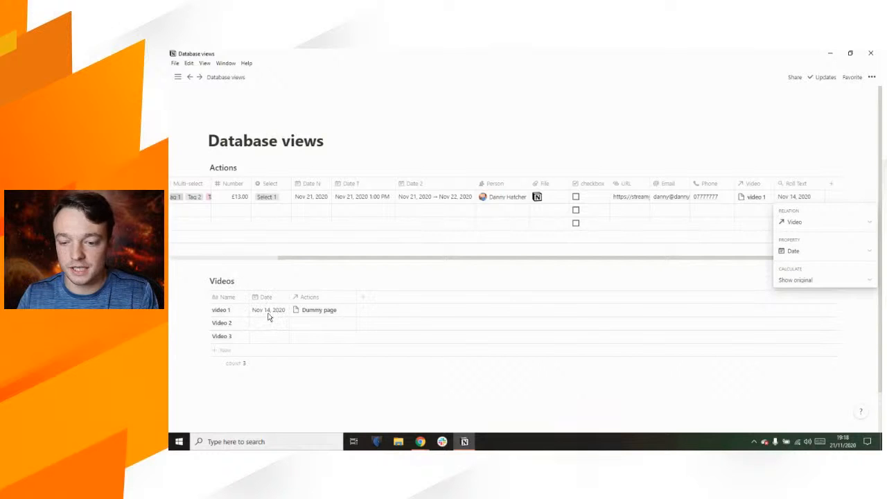
{"action": "left_click", "coordinate": [810, 281]}
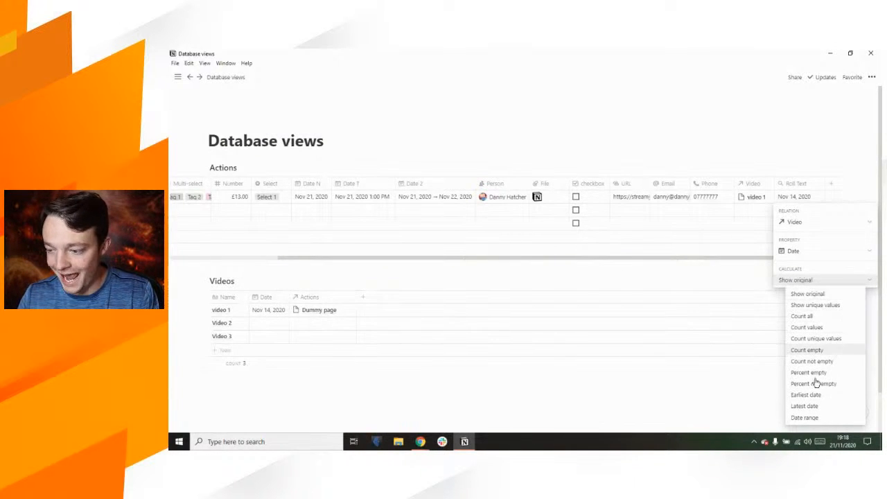
{"action": "left_click", "coordinate": [827, 295]}
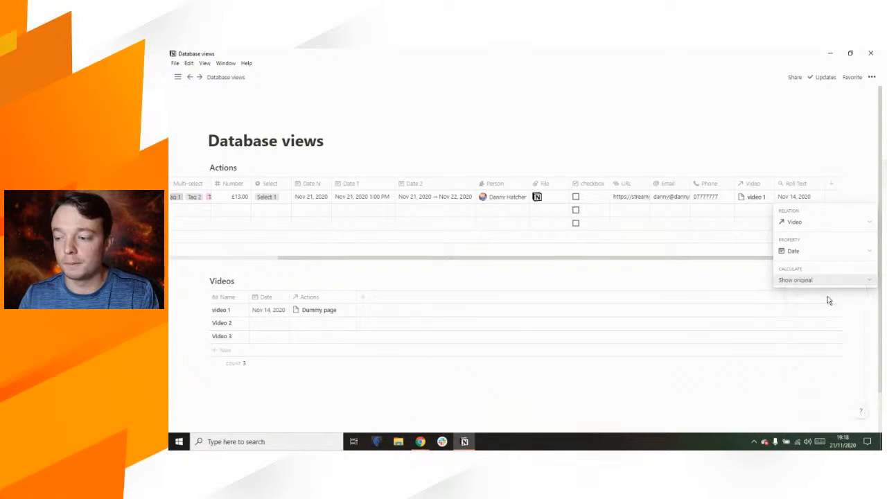
{"action": "left_click", "coordinate": [768, 157]}
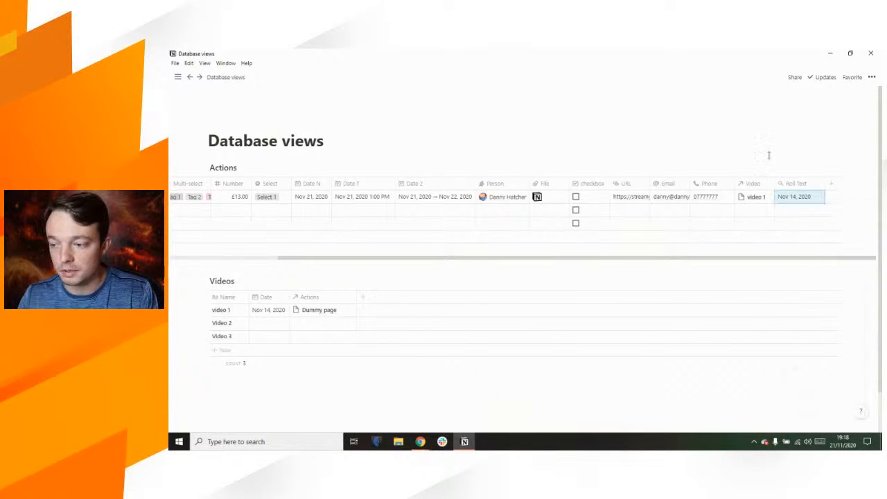
{"action": "left_click", "coordinate": [685, 259]}
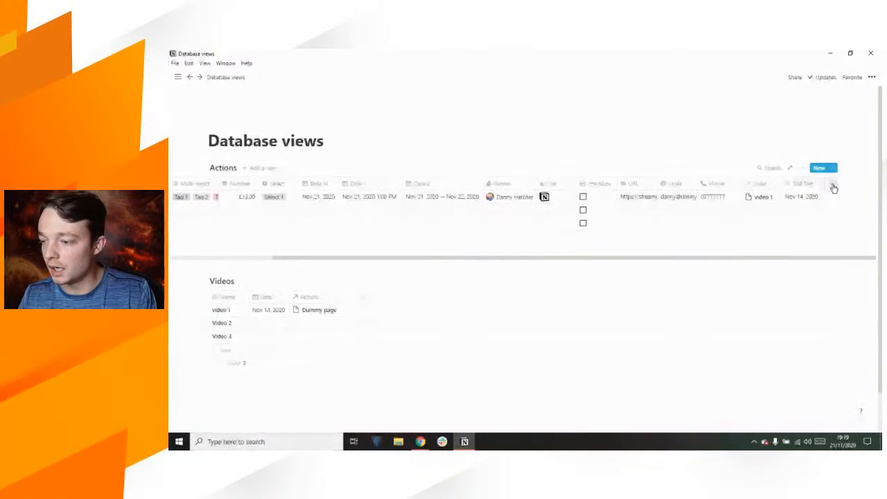
Step: Add another Actions column as a Rollup and name it roll Date
{"action": "left_click", "coordinate": [831, 184]}
{"action": "mouse_move", "coordinate": [818, 229]}
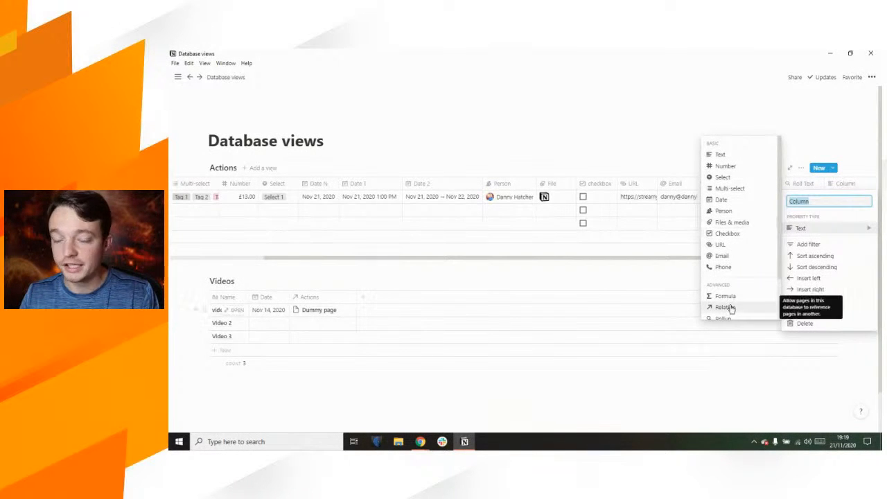
{"action": "scroll", "coordinate": [730, 309], "scroll_direction": "down", "scroll_amount": 1}
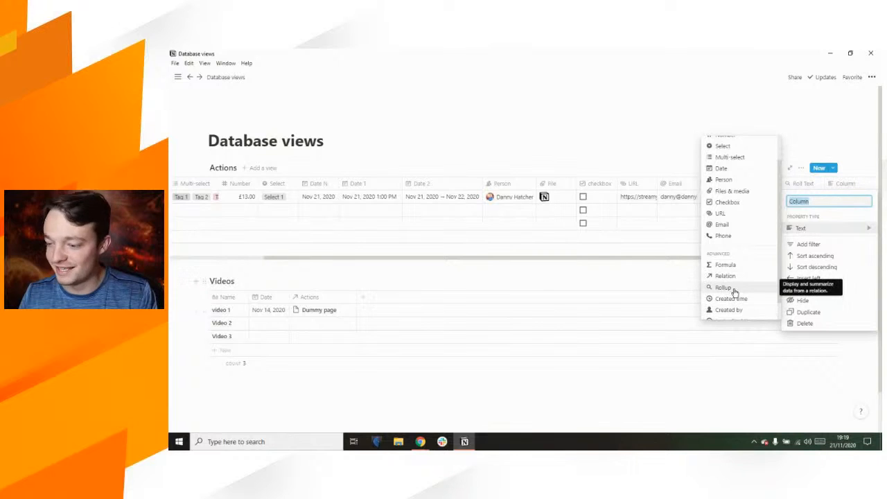
{"action": "type", "text": "Roll Date"}
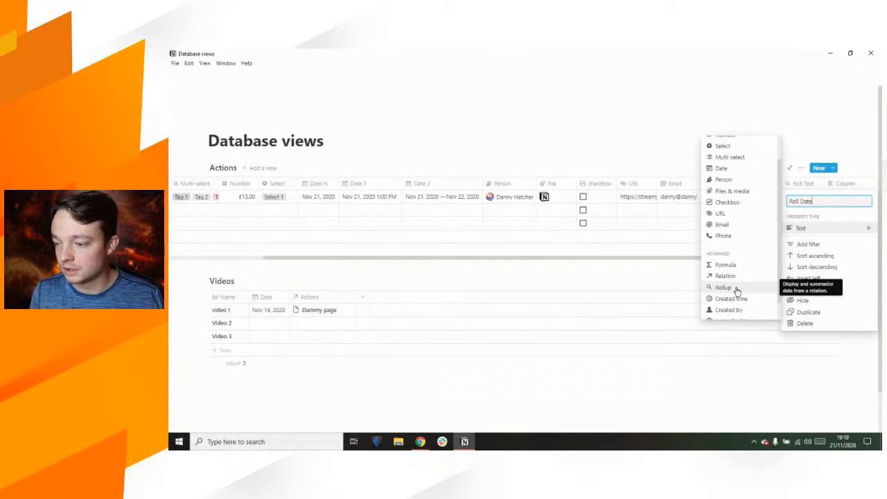
{"action": "left_click", "coordinate": [736, 290]}
{"action": "left_click_drag", "start_coordinate": [782, 257], "coordinate": [852, 258]}
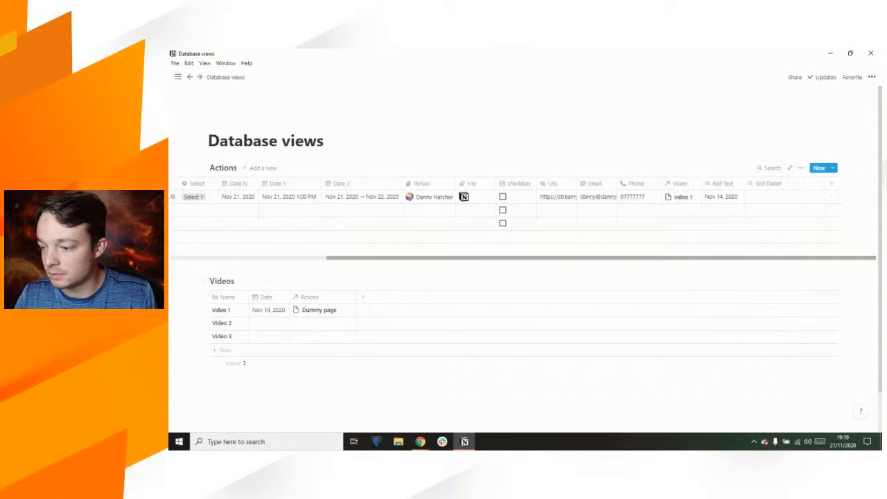
{"action": "left_click", "coordinate": [790, 186]}
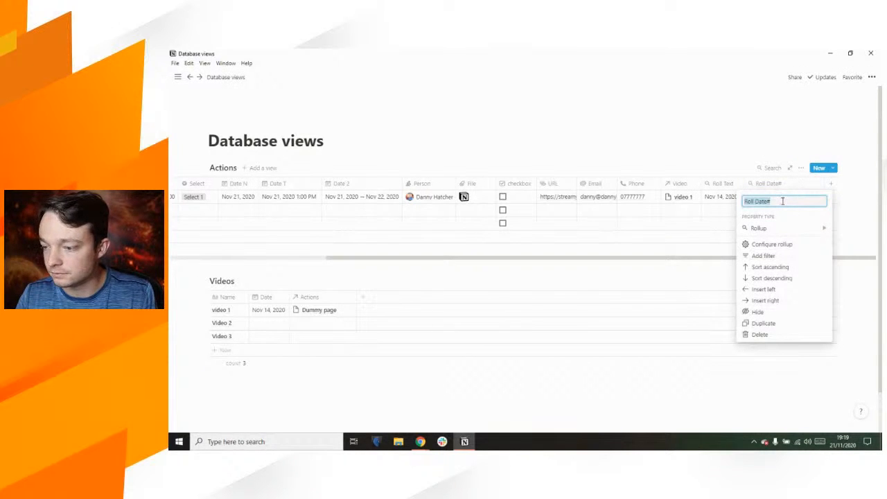
{"action": "type", "text": "ro"}
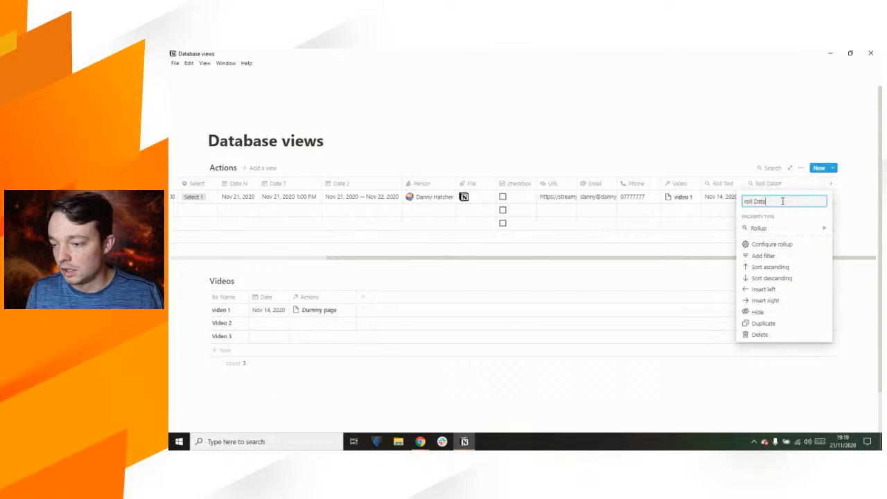
{"action": "key", "text": "Return"}
Step: Set roll Date to pull Date via the Video relation, calculated as Earliest date
{"action": "left_click", "coordinate": [782, 201]}
{"action": "left_click", "coordinate": [780, 223]}
{"action": "left_click", "coordinate": [773, 253]}
{"action": "left_click", "coordinate": [773, 253]}
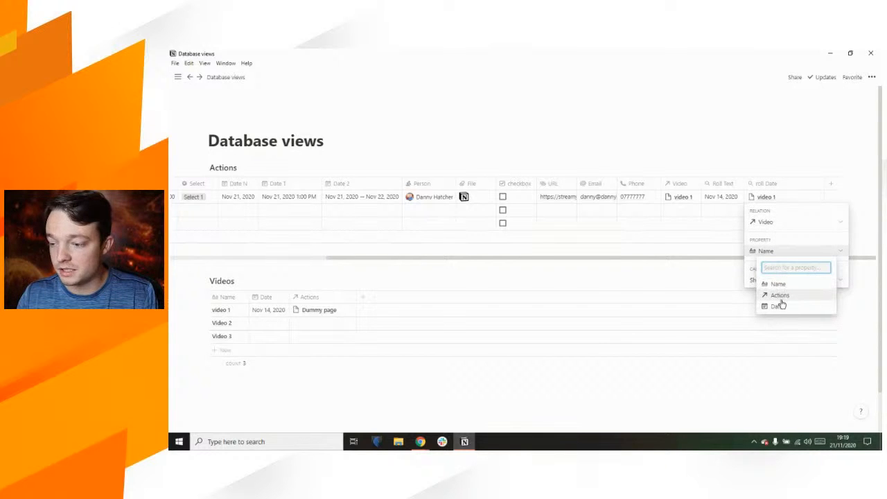
{"action": "left_click", "coordinate": [780, 306]}
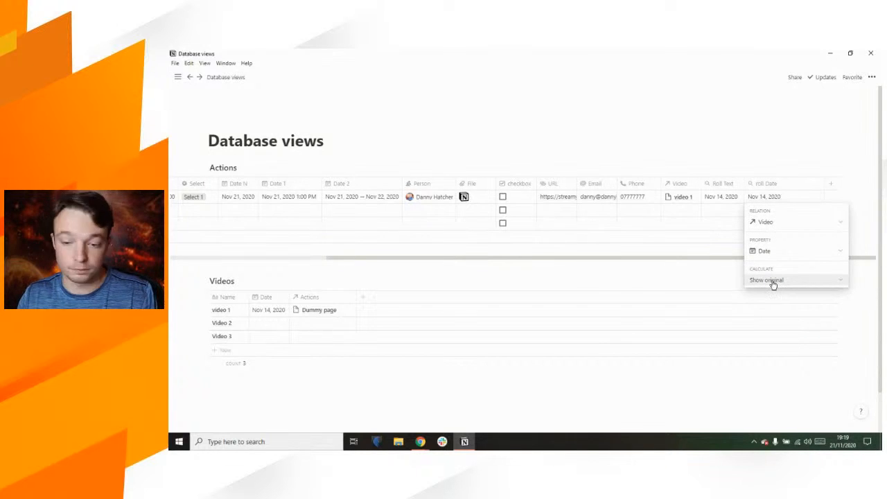
{"action": "left_click", "coordinate": [773, 283]}
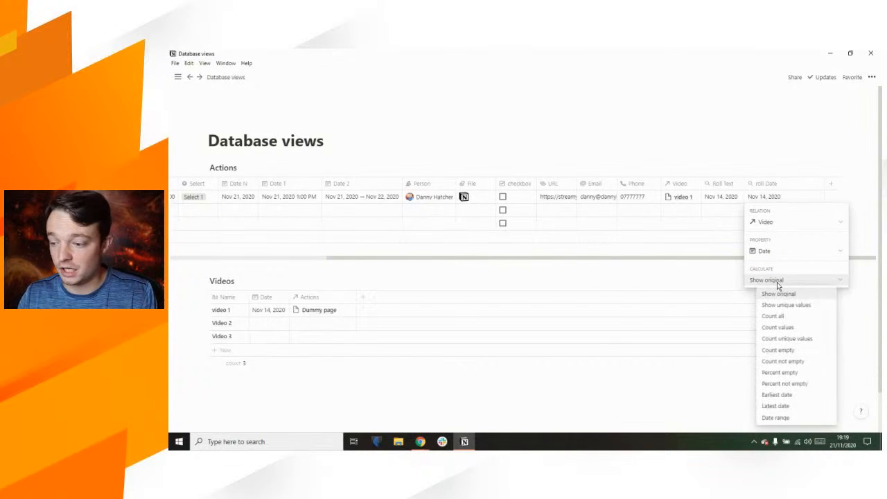
{"action": "left_click", "coordinate": [785, 396]}
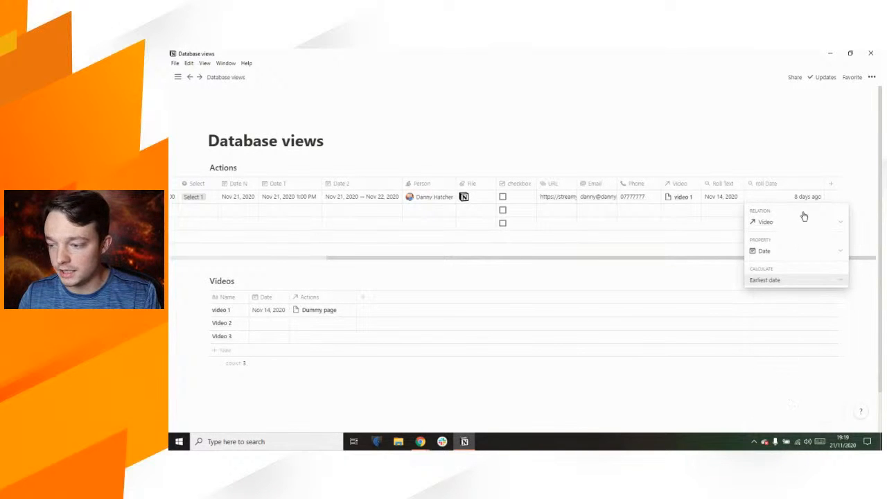
{"action": "left_click", "coordinate": [707, 141]}
Step: Close the rollup settings and narrow the roll Date column in the Actions table
{"action": "left_click_drag", "start_coordinate": [824, 184], "coordinate": [795, 187]}
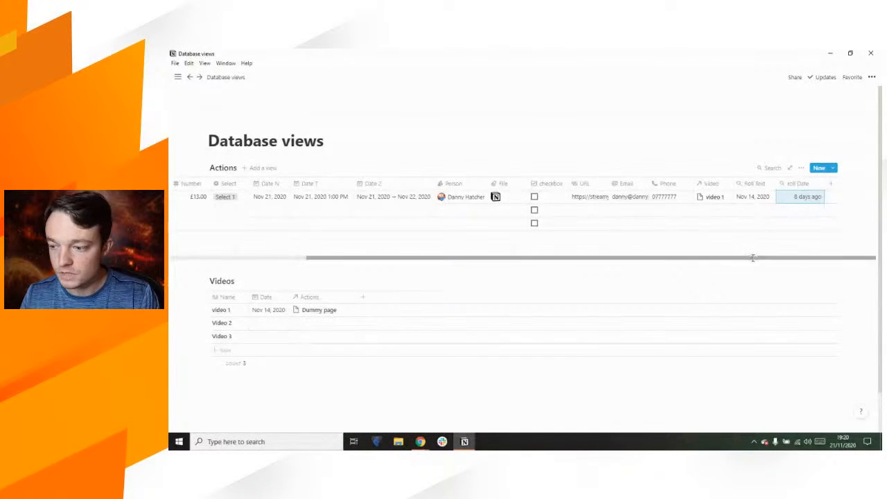
Step: Add a Number property to Videos, enter 45 for video 1, and narrow the column
{"action": "left_click", "coordinate": [841, 248]}
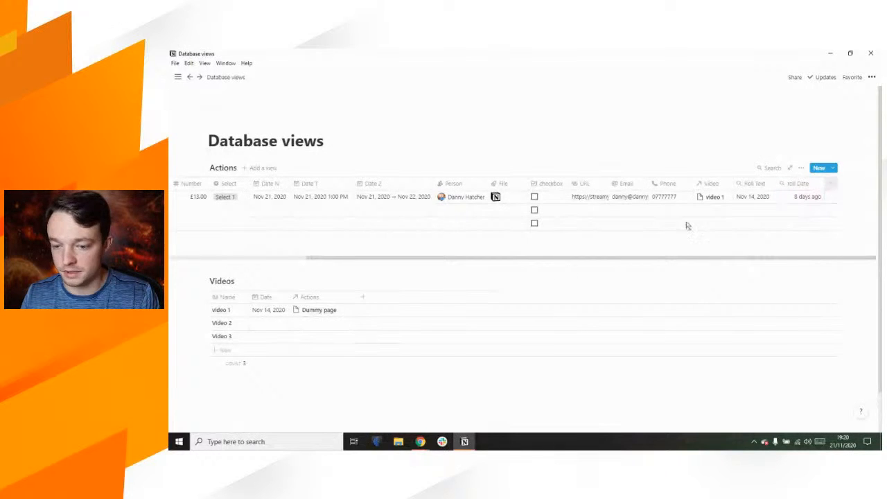
{"action": "left_click", "coordinate": [361, 300]}
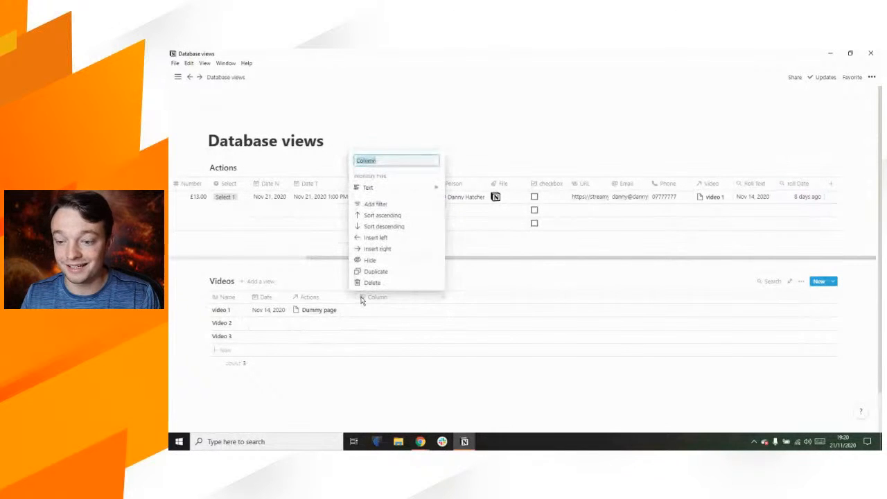
{"action": "mouse_move", "coordinate": [393, 189]}
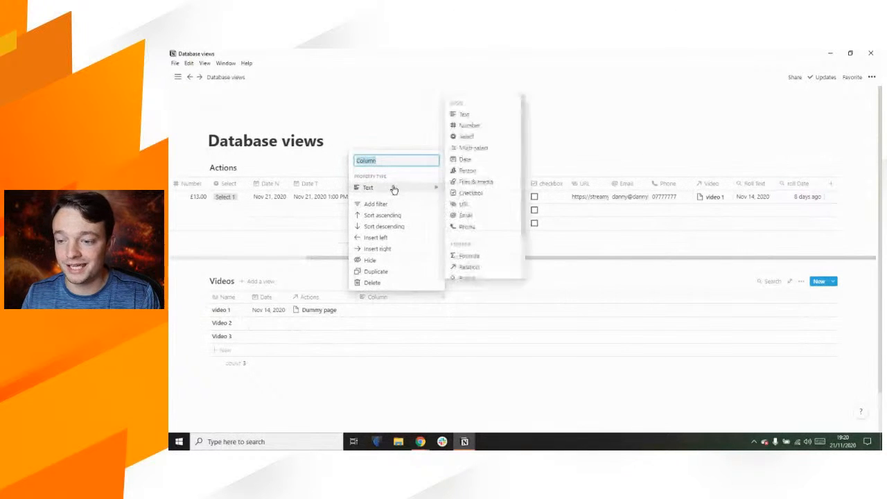
{"action": "left_click", "coordinate": [476, 128]}
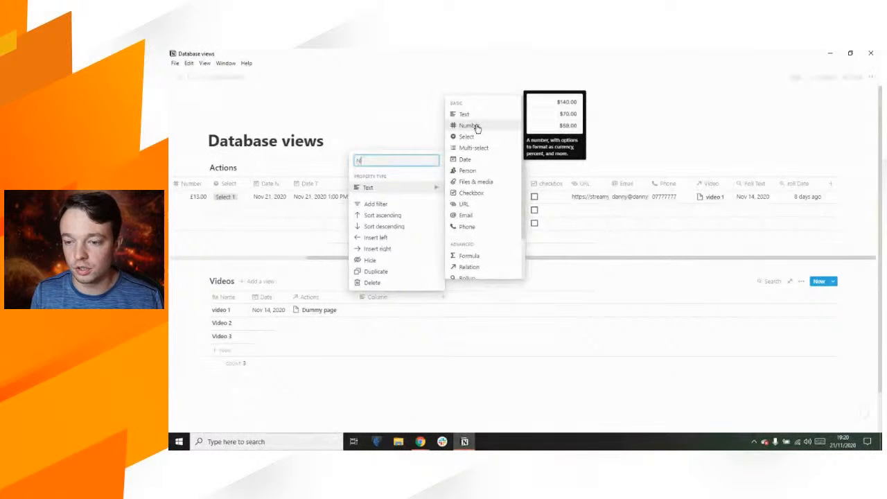
{"action": "left_click", "coordinate": [410, 311]}
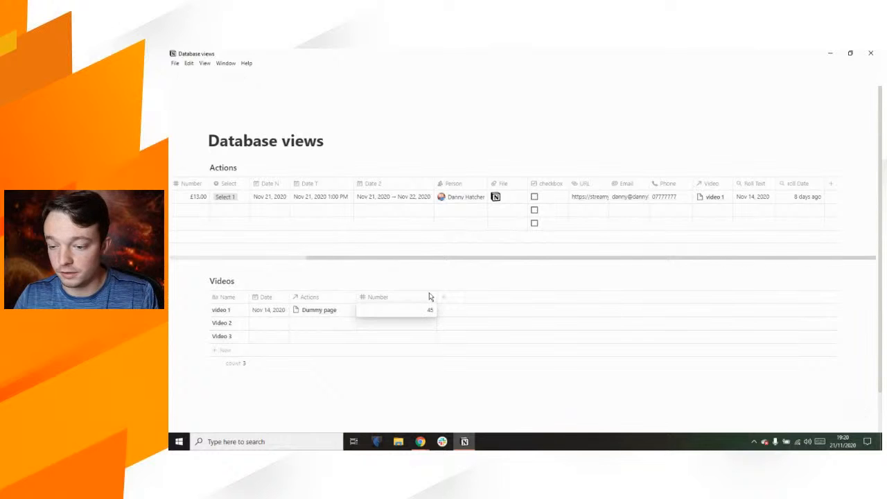
{"action": "key", "text": "Return"}
{"action": "left_click_drag", "start_coordinate": [425, 297], "coordinate": [395, 295]}
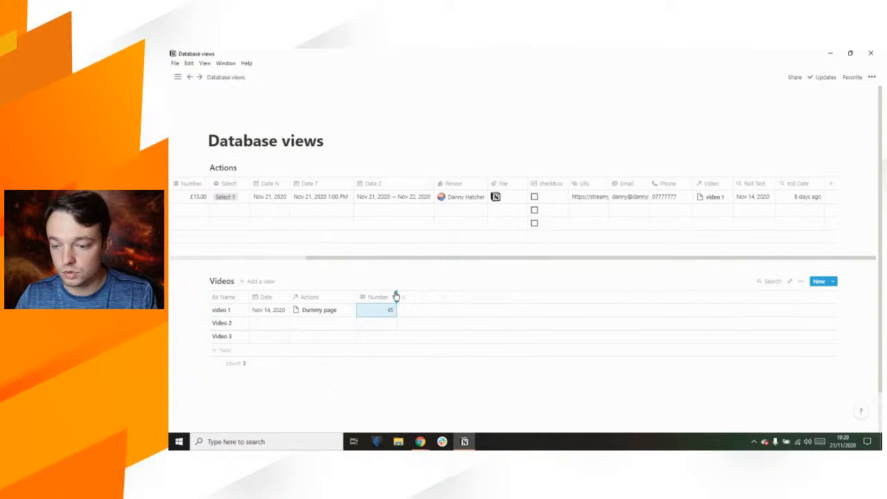
Step: Add a new Actions column named 'Roll Number'
{"action": "left_click", "coordinate": [831, 186]}
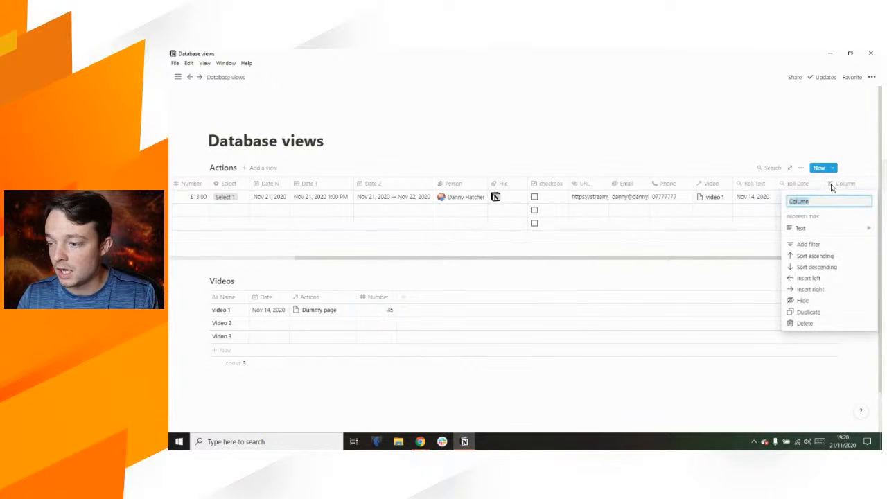
{"action": "mouse_move", "coordinate": [819, 230]}
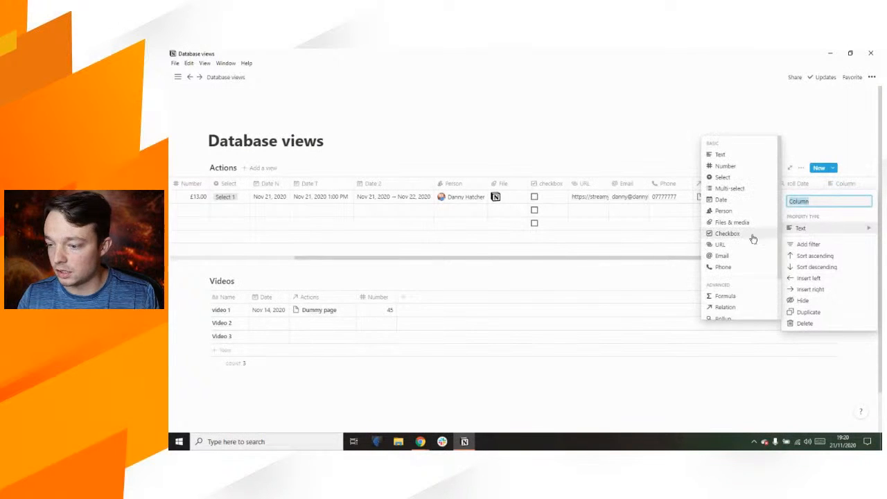
{"action": "type", "text": "Roll Number"}
{"action": "key", "text": "Return"}
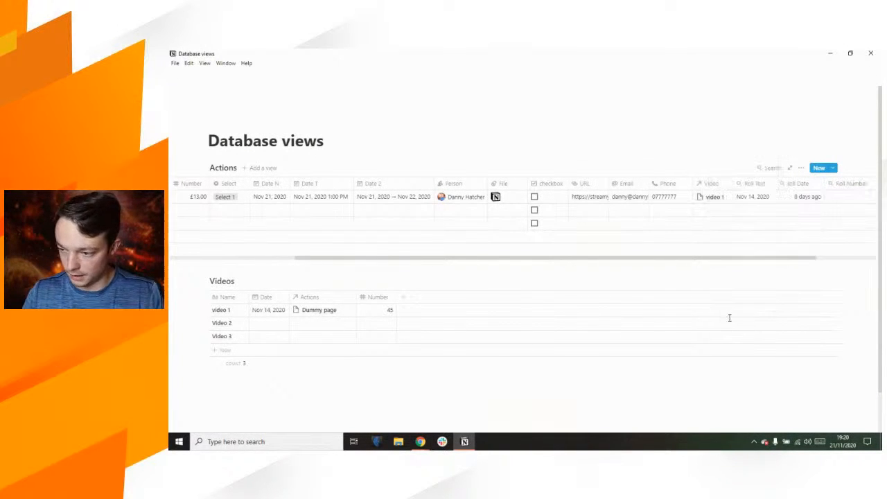
{"action": "left_click_drag", "start_coordinate": [785, 257], "coordinate": [877, 260]}
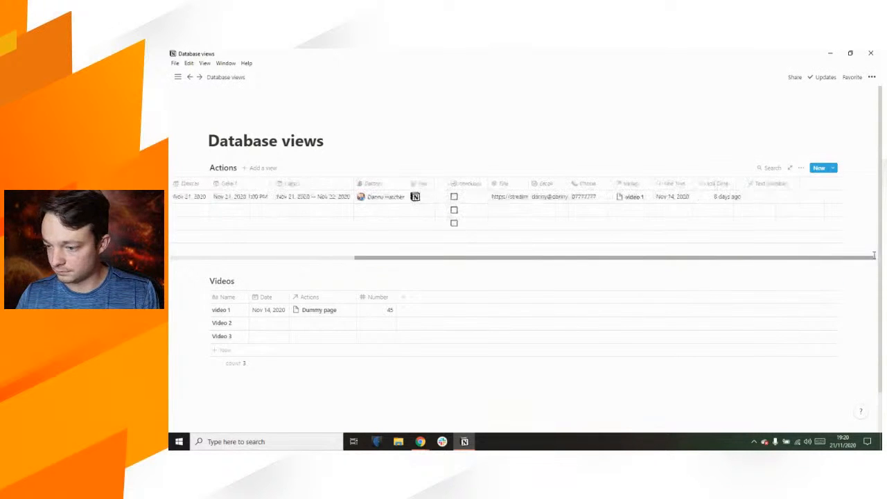
Step: Make Roll Number a rollup of the Number property through the Video relation
{"action": "left_click", "coordinate": [773, 202]}
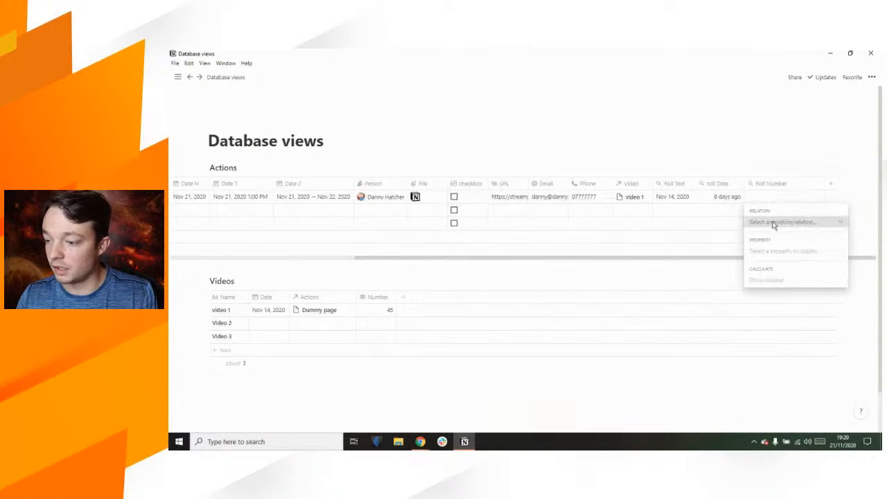
{"action": "left_click", "coordinate": [775, 222]}
{"action": "left_click", "coordinate": [774, 254]}
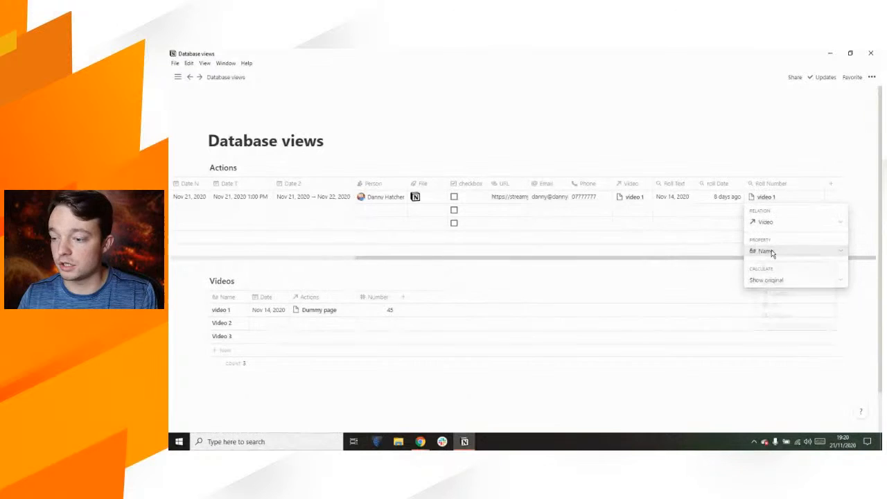
{"action": "left_click", "coordinate": [771, 251]}
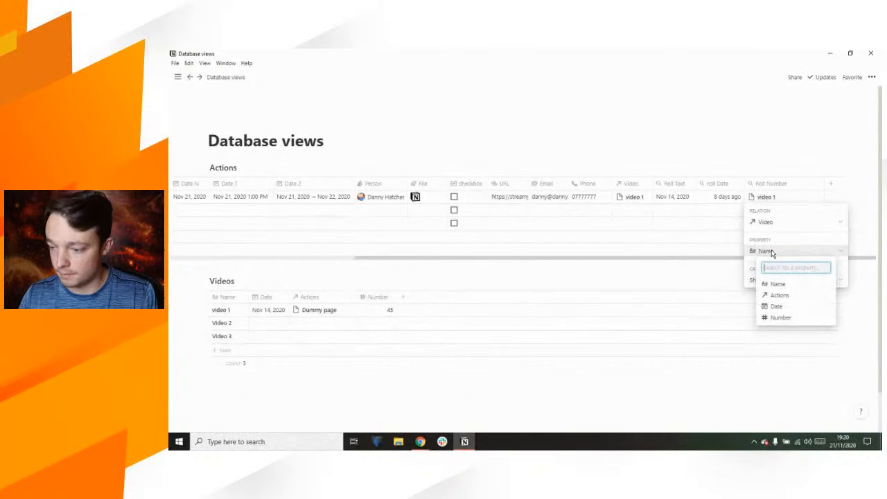
{"action": "left_click", "coordinate": [791, 318]}
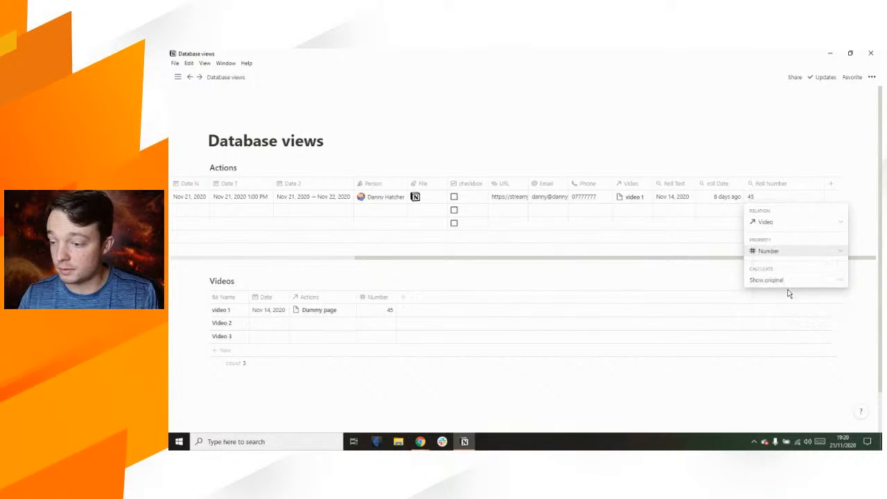
{"action": "left_click", "coordinate": [786, 281]}
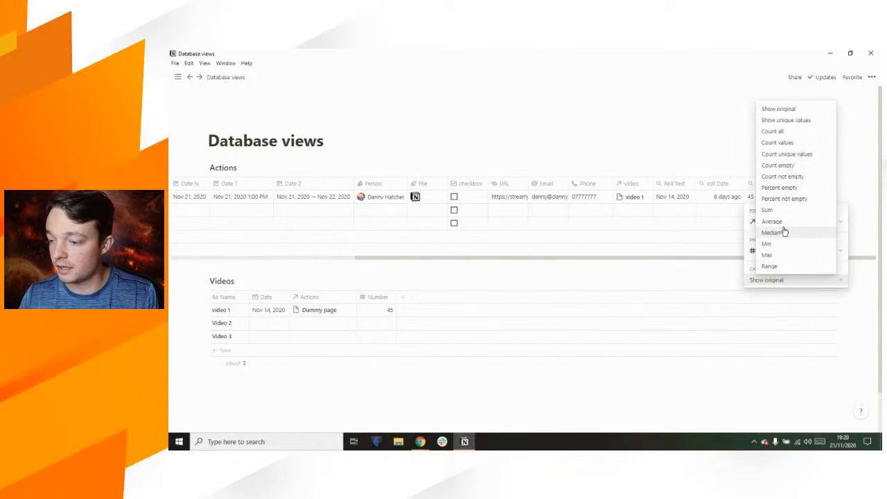
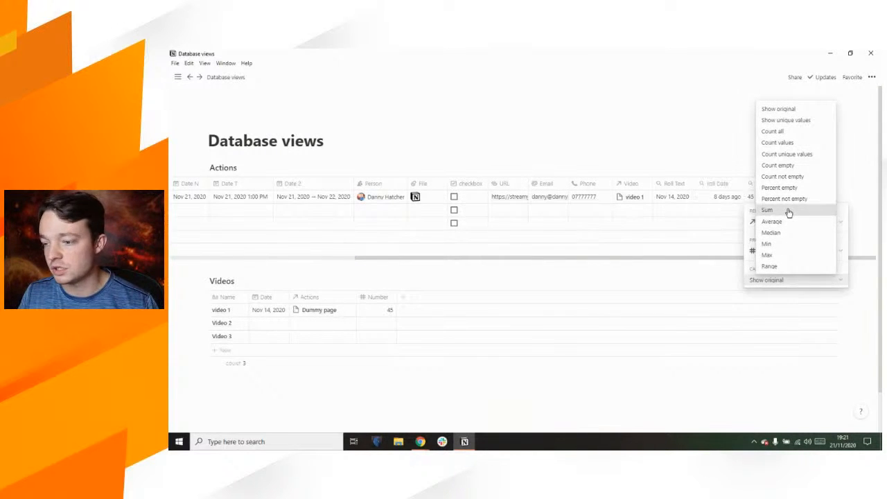
Step: Set Roll Number's calculation to Sum so it shows 45, 0, 0, and narrow the column
{"action": "left_click", "coordinate": [788, 212]}
{"action": "left_click", "coordinate": [683, 153]}
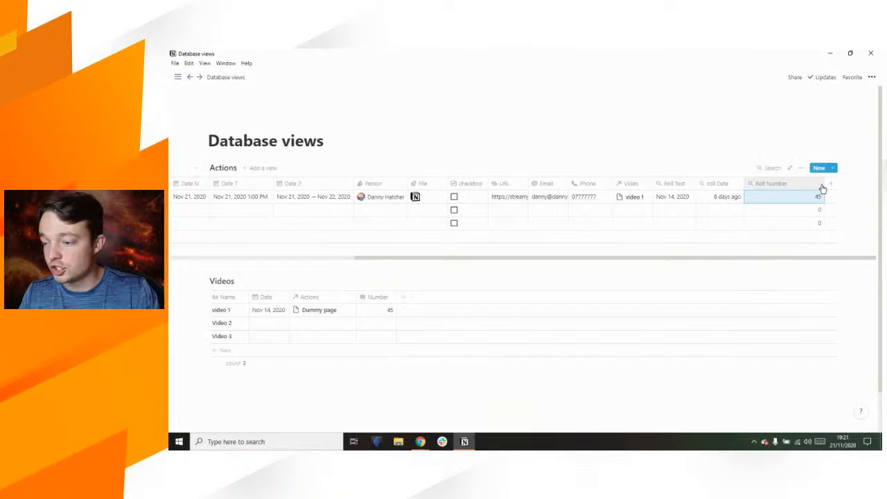
{"action": "left_click_drag", "start_coordinate": [823, 186], "coordinate": [798, 188]}
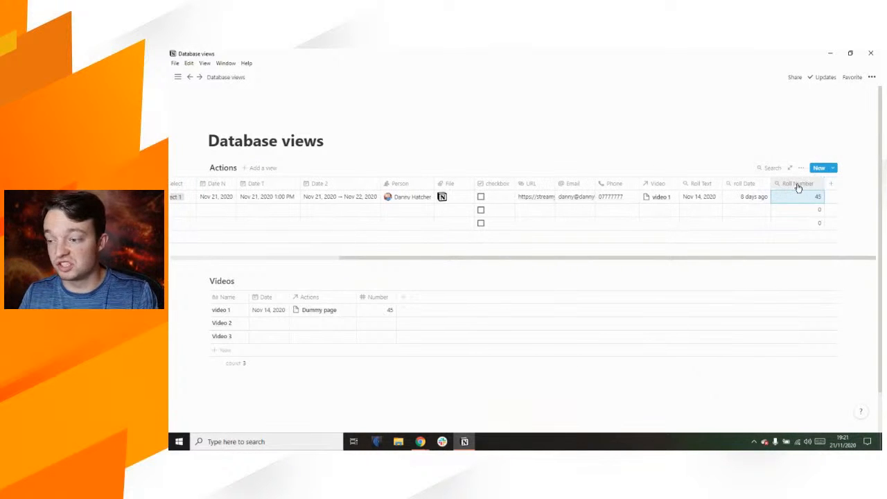
{"action": "left_click", "coordinate": [774, 261]}
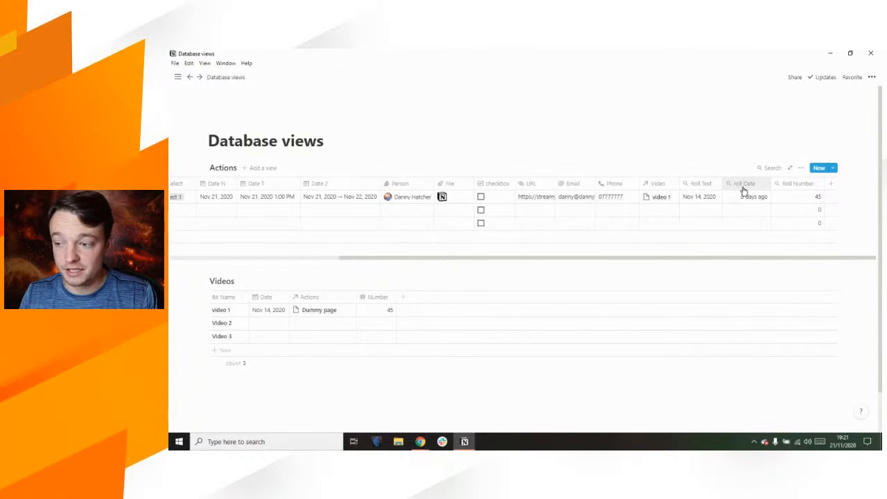
Step: Add a Created time property column to the Actions table and name it
{"action": "left_click", "coordinate": [831, 184]}
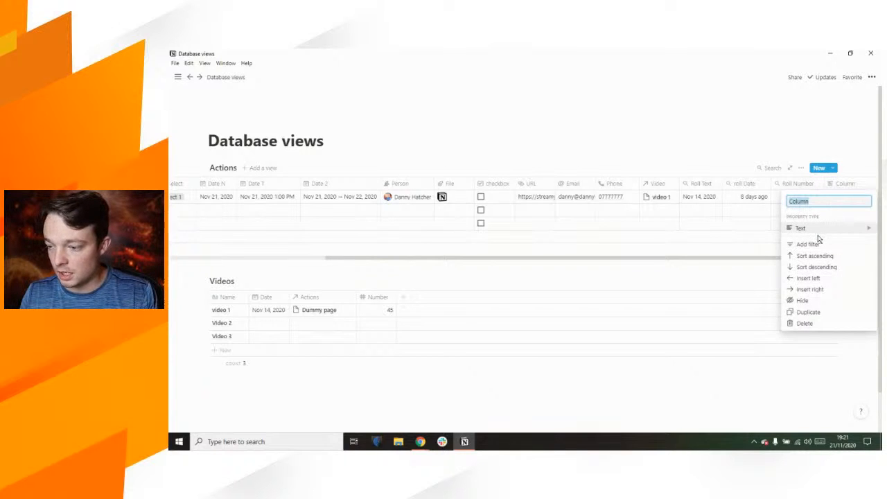
{"action": "mouse_move", "coordinate": [818, 237]}
{"action": "scroll", "coordinate": [746, 233], "scroll_direction": "down", "scroll_amount": 2}
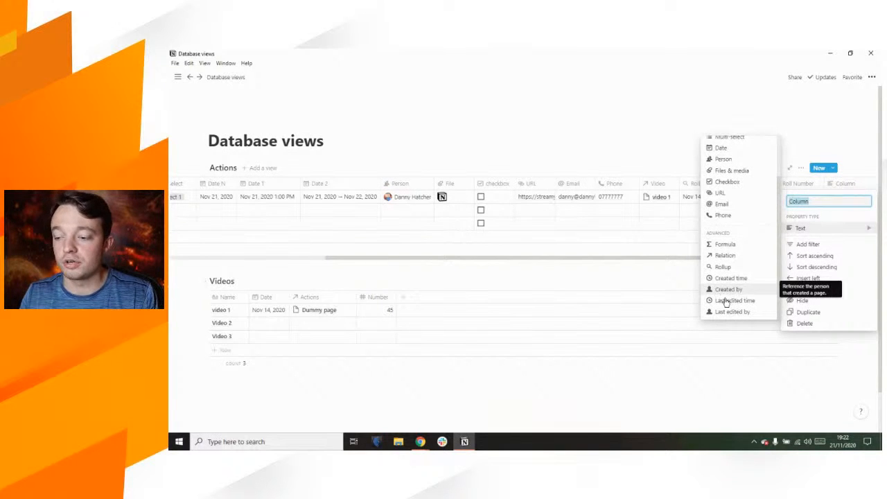
{"action": "left_click", "coordinate": [730, 278]}
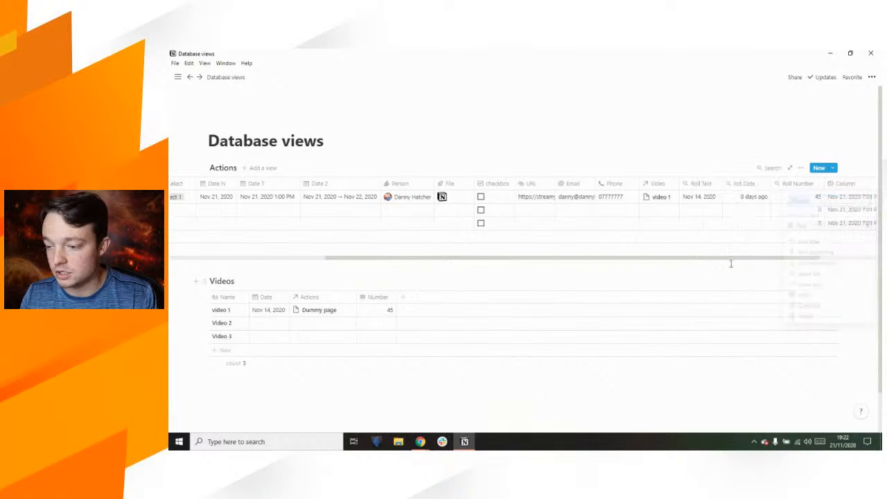
{"action": "left_click_drag", "start_coordinate": [762, 257], "coordinate": [865, 265]}
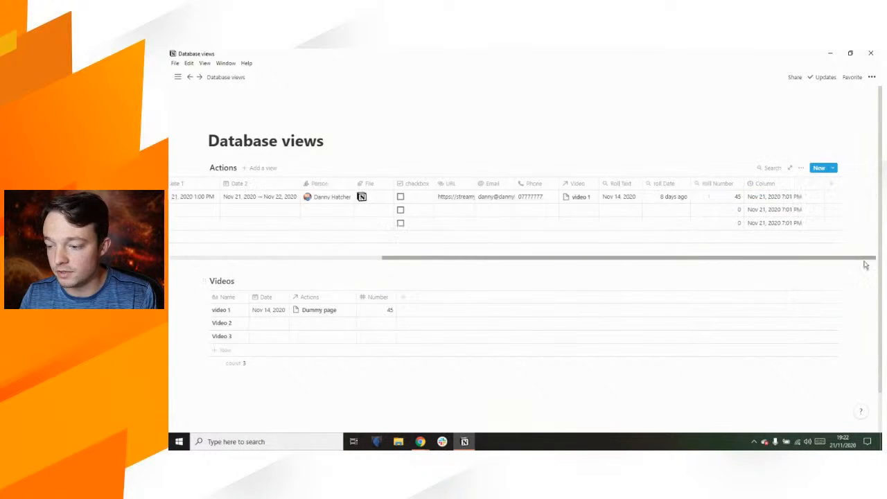
{"action": "left_click", "coordinate": [771, 184]}
{"action": "type", "text": "crea"}
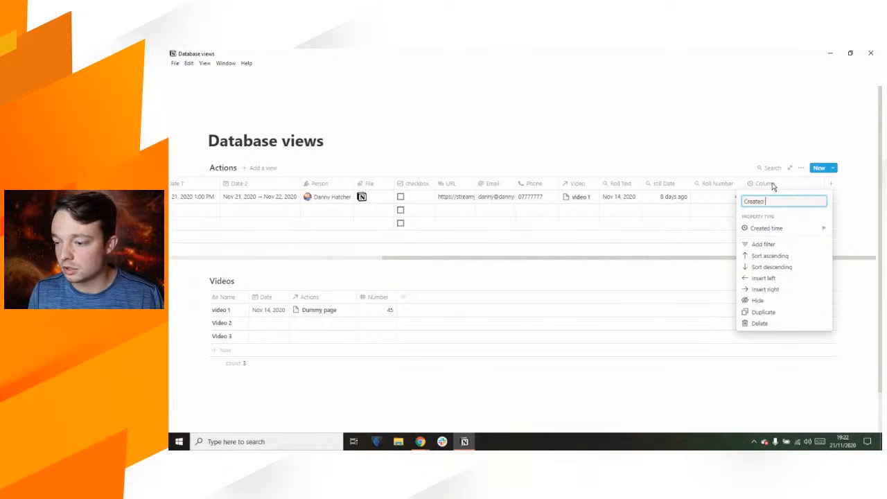
{"action": "key", "text": "Return"}
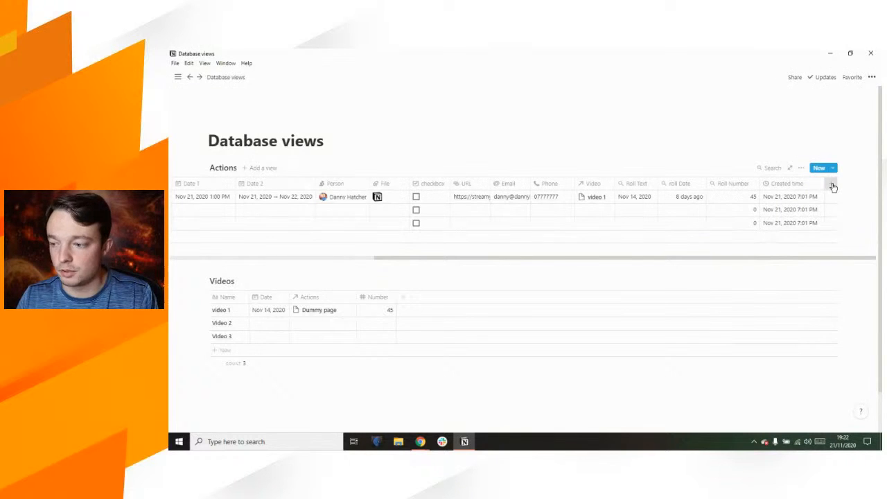
Step: Add a Last edited time property named 'Last edited' and adjust the column widths
{"action": "left_click", "coordinate": [831, 185]}
{"action": "left_click", "coordinate": [823, 229]}
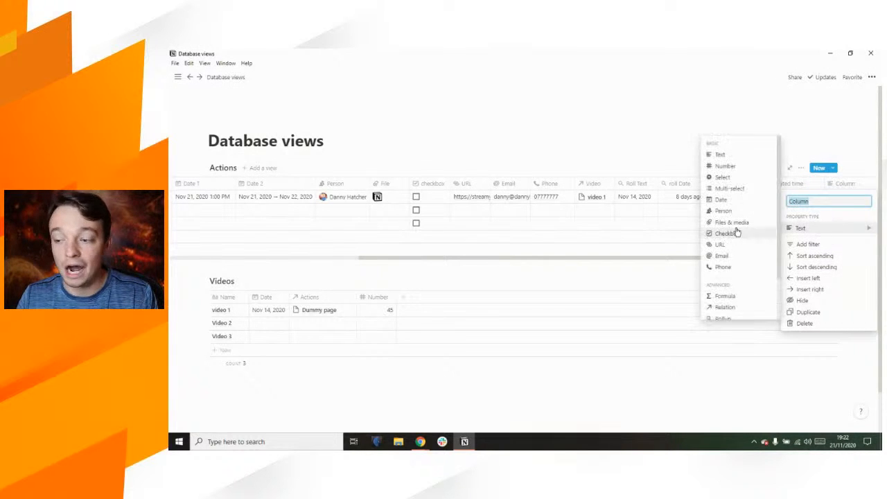
{"action": "scroll", "coordinate": [729, 236], "scroll_direction": "down", "scroll_amount": 2}
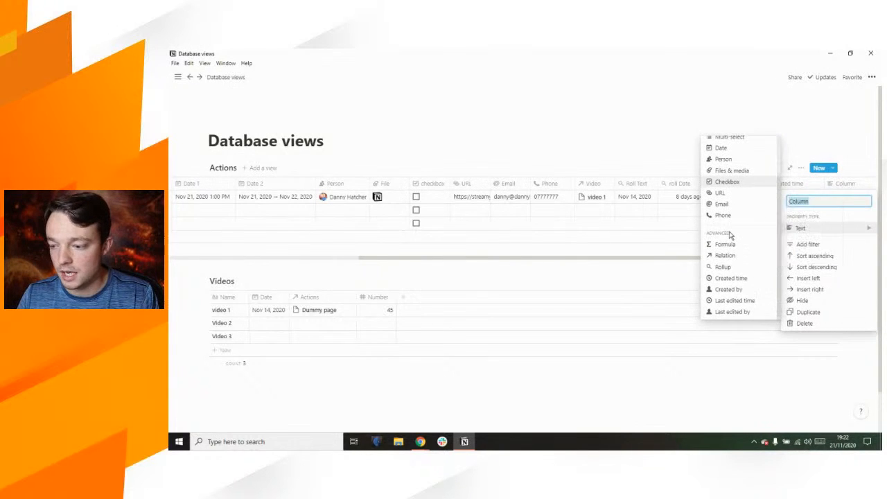
{"action": "left_click", "coordinate": [737, 300]}
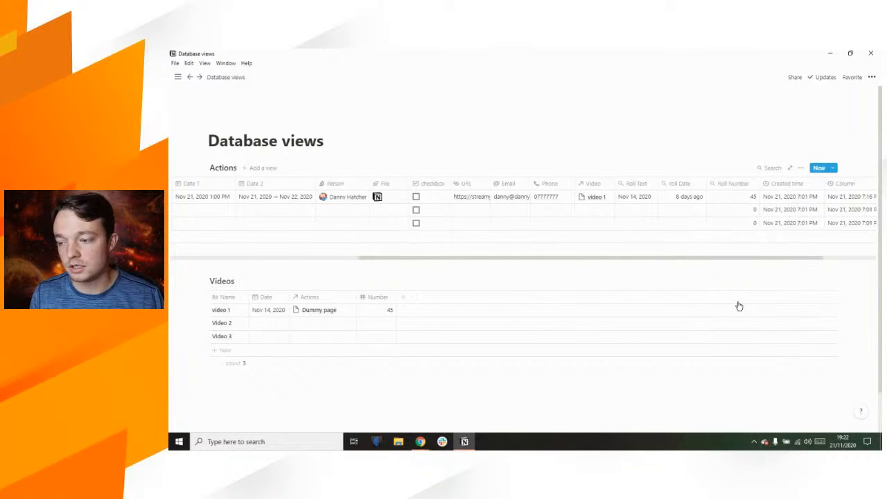
{"action": "left_click", "coordinate": [843, 186]}
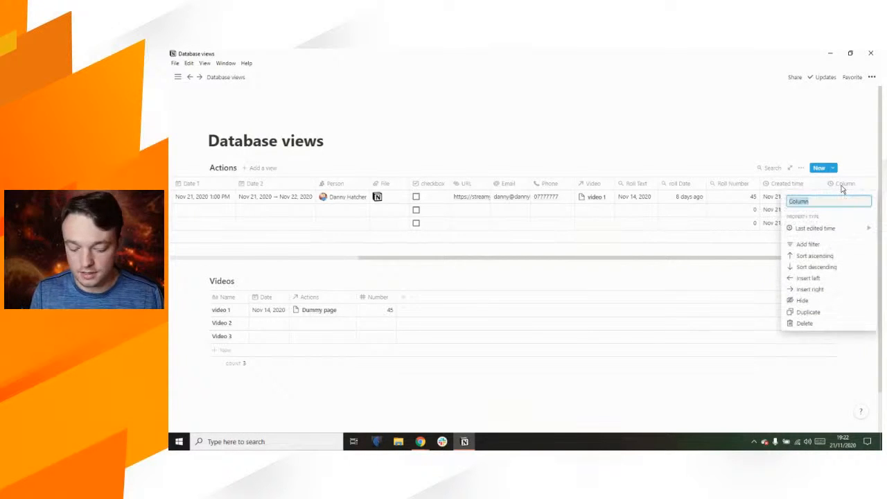
{"action": "type", "text": "Last edited"}
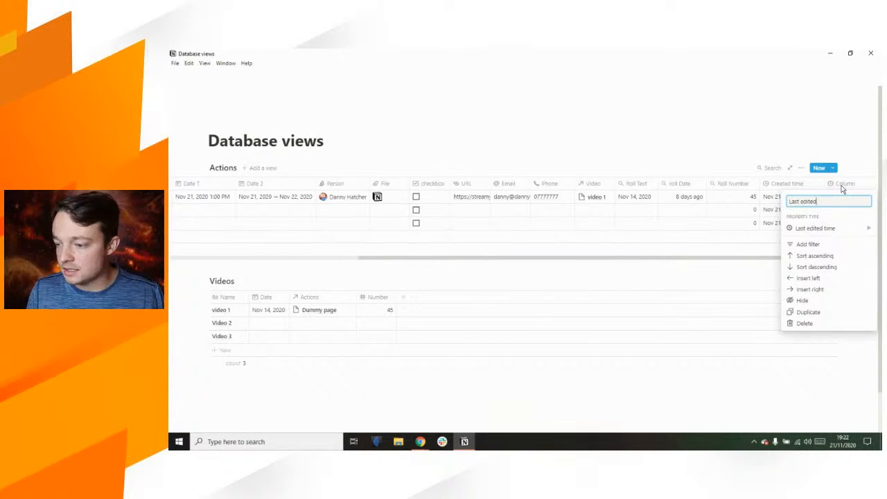
{"action": "key", "text": "Return"}
{"action": "left_click_drag", "start_coordinate": [786, 257], "coordinate": [845, 258]}
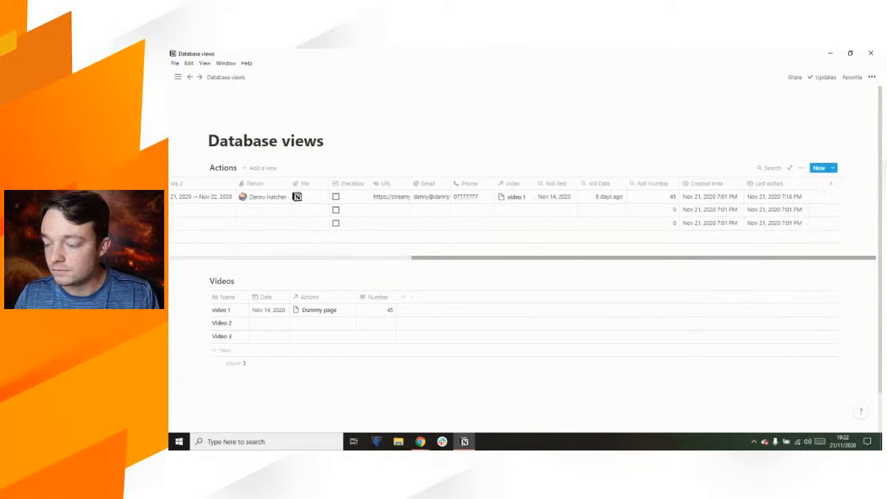
{"action": "left_click_drag", "start_coordinate": [825, 184], "coordinate": [817, 185]}
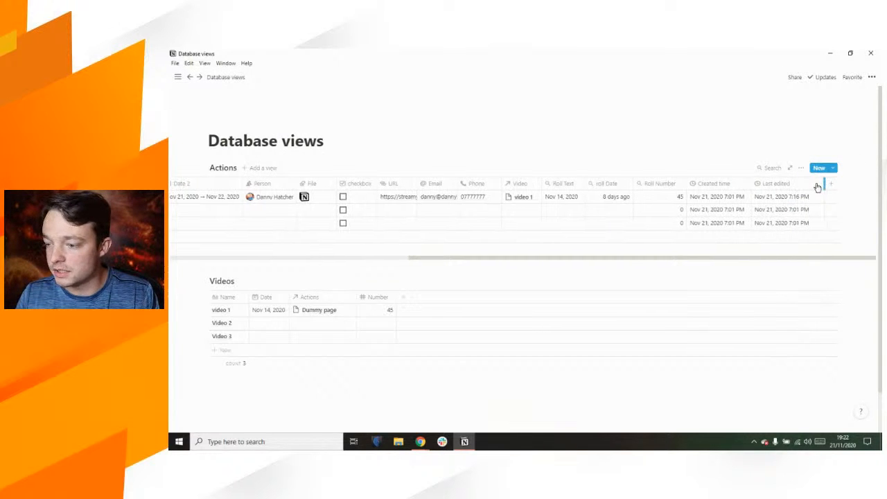
Step: Add a Created by person column to the Actions table and narrow it
{"action": "left_click", "coordinate": [833, 184]}
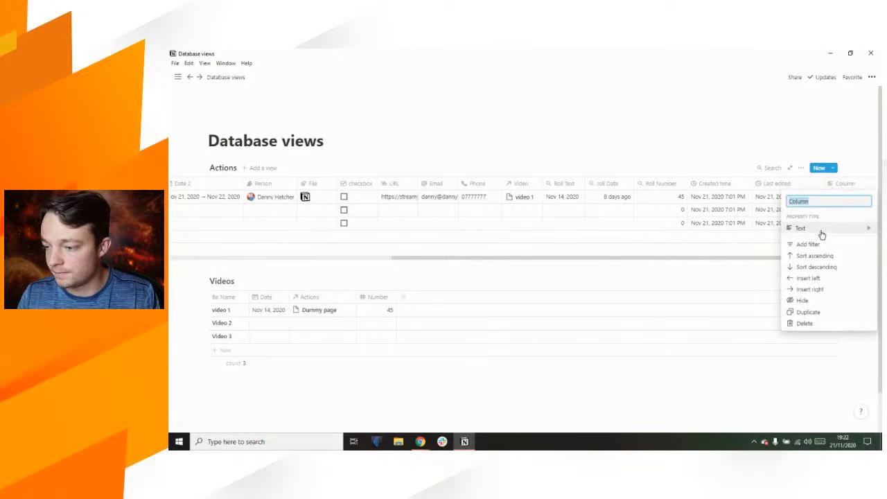
{"action": "mouse_move", "coordinate": [821, 234]}
{"action": "scroll", "coordinate": [729, 284], "scroll_direction": "down", "scroll_amount": 2}
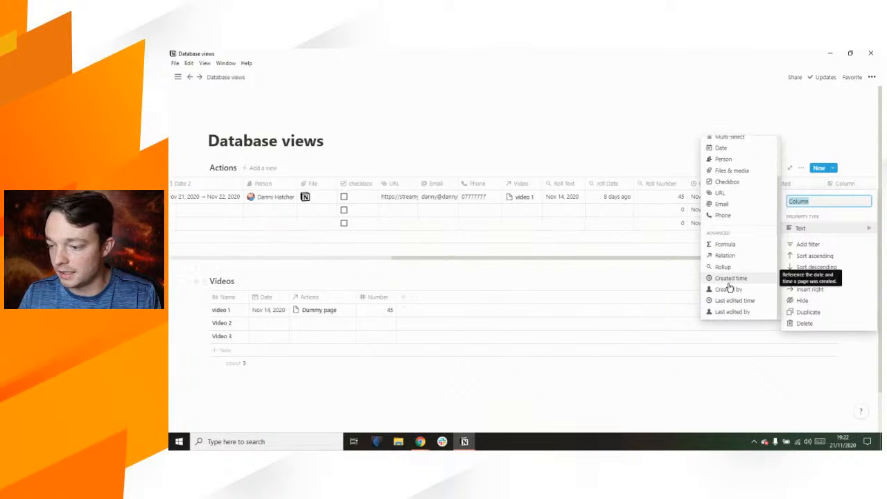
{"action": "type", "text": "Created by"}
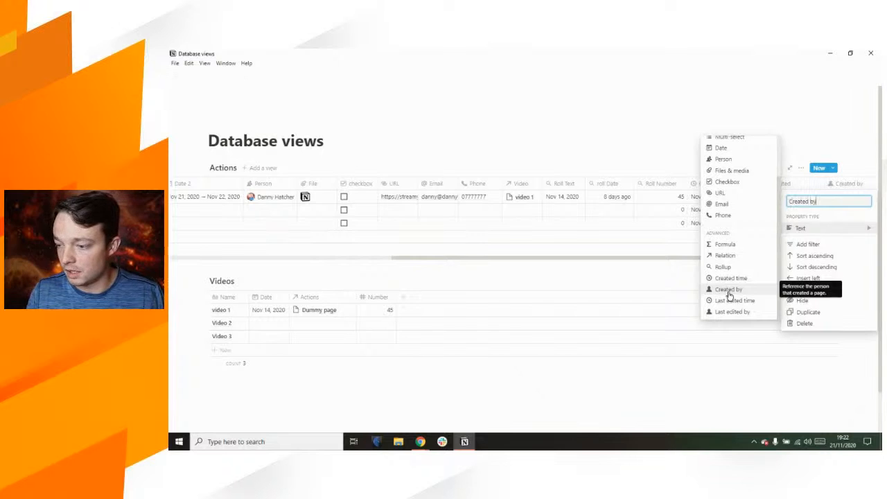
{"action": "left_click", "coordinate": [728, 290]}
{"action": "left_click_drag", "start_coordinate": [713, 254], "coordinate": [854, 260]}
{"action": "left_click", "coordinate": [695, 122]}
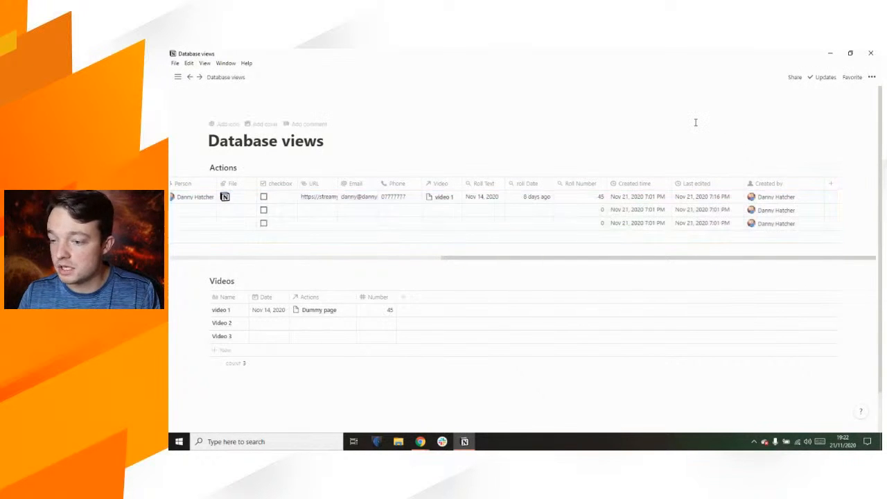
{"action": "left_click_drag", "start_coordinate": [825, 184], "coordinate": [814, 188]}
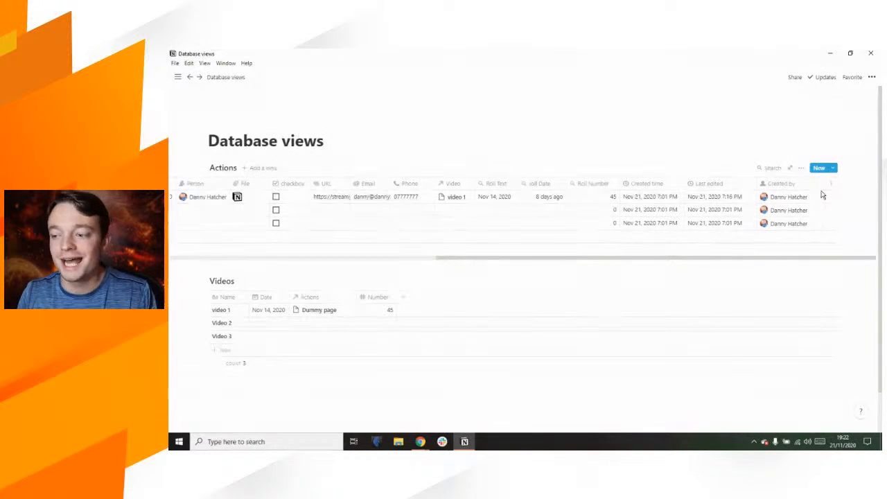
Step: Add a Last edited by property column, which ends up named 'Last editeda'
{"action": "left_click", "coordinate": [834, 185]}
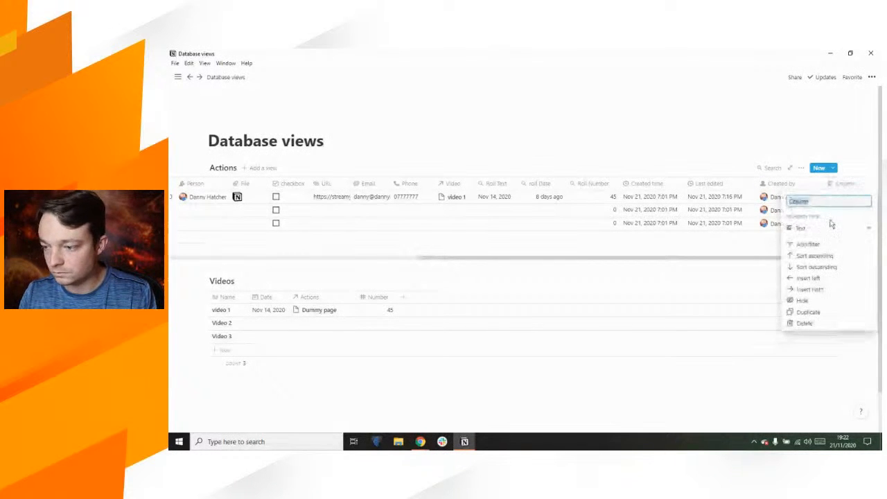
{"action": "left_click", "coordinate": [829, 229]}
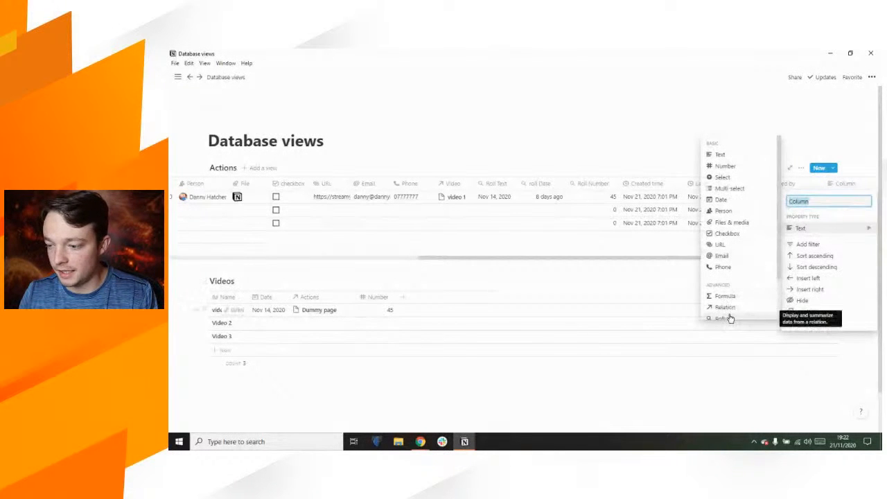
{"action": "scroll", "coordinate": [728, 317], "scroll_direction": "down", "scroll_amount": 2}
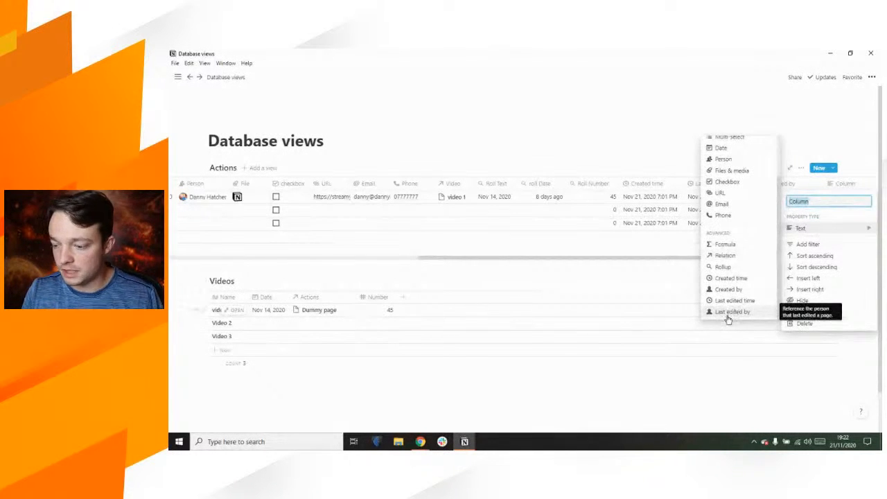
{"action": "type", "text": "Last edit"}
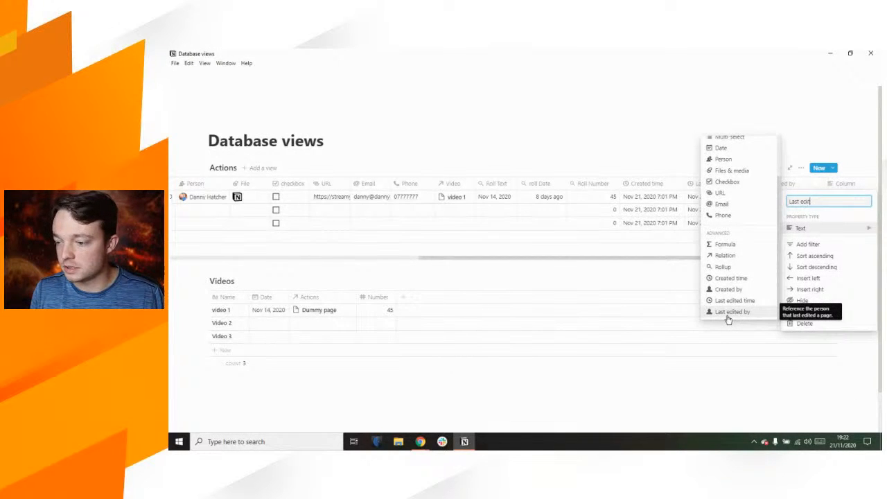
{"action": "type", "text": "ed"}
{"action": "left_click", "coordinate": [727, 313]}
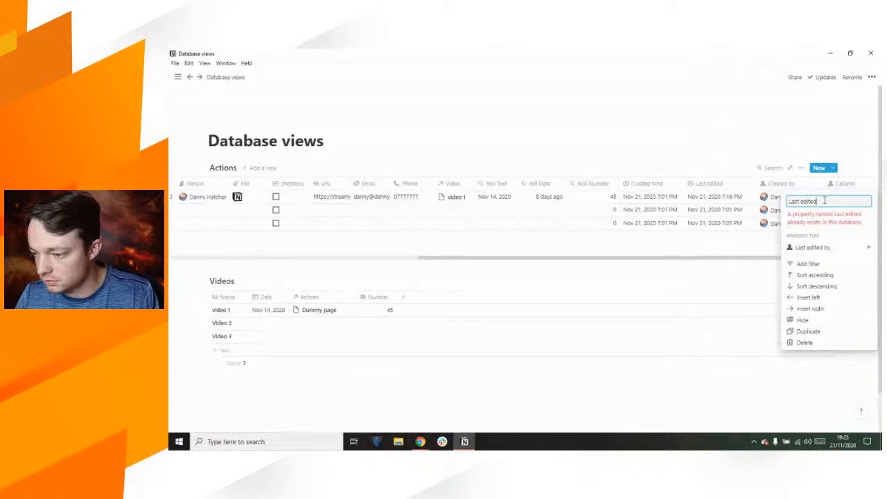
{"action": "type", "text": "a"}
{"action": "left_click", "coordinate": [762, 258]}
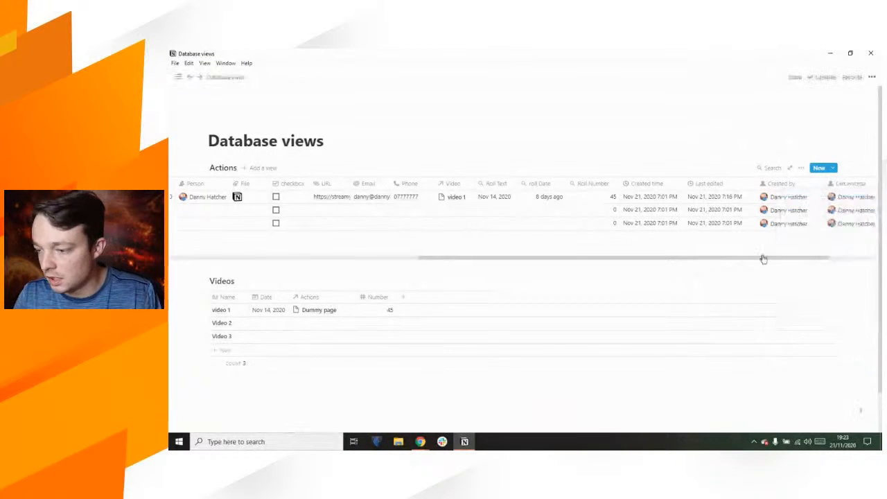
{"action": "left_click_drag", "start_coordinate": [764, 258], "coordinate": [845, 255]}
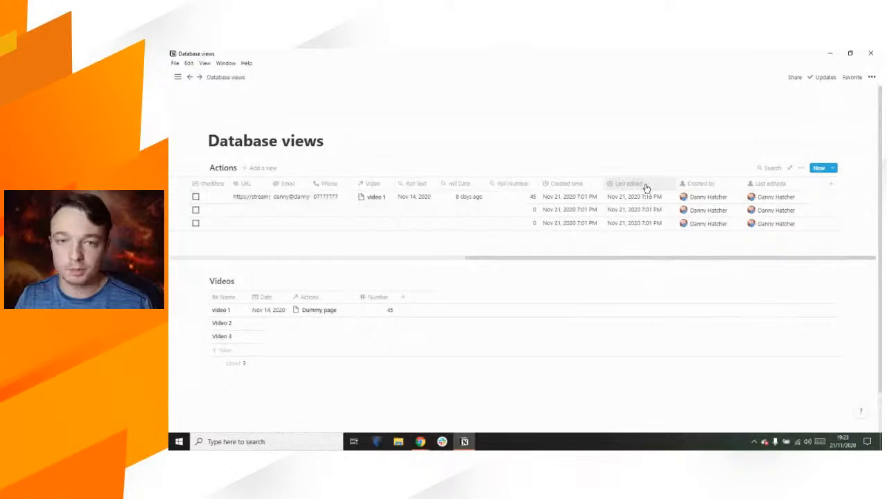
Step: Correct that column's name to 'Last edited by'
{"action": "left_click", "coordinate": [780, 186]}
{"action": "left_click", "coordinate": [782, 203]}
{"action": "key", "text": "BackSpace"}
{"action": "type", "text": "by"}
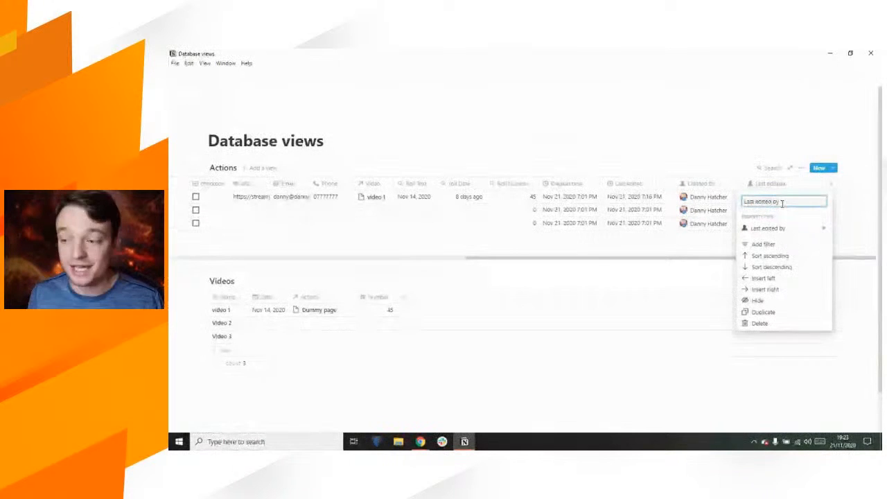
{"action": "key", "text": "Return"}
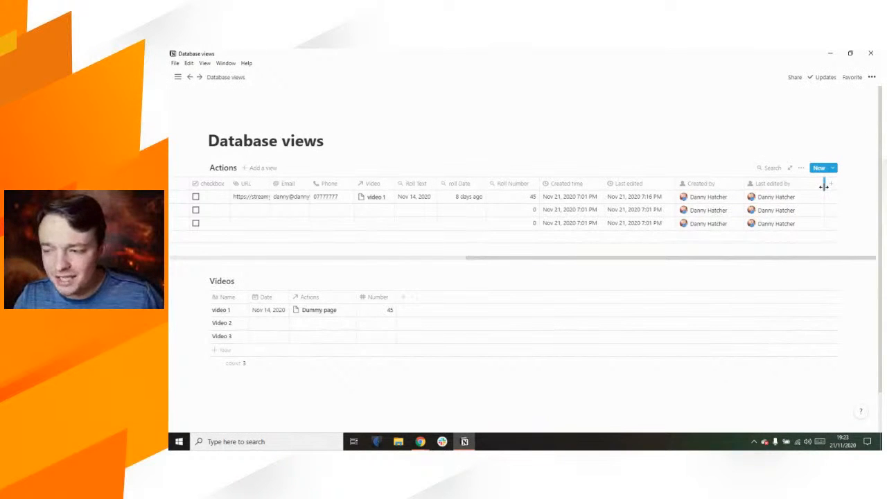
{"action": "scroll", "coordinate": [810, 194], "scroll_direction": "left", "scroll_amount": 2}
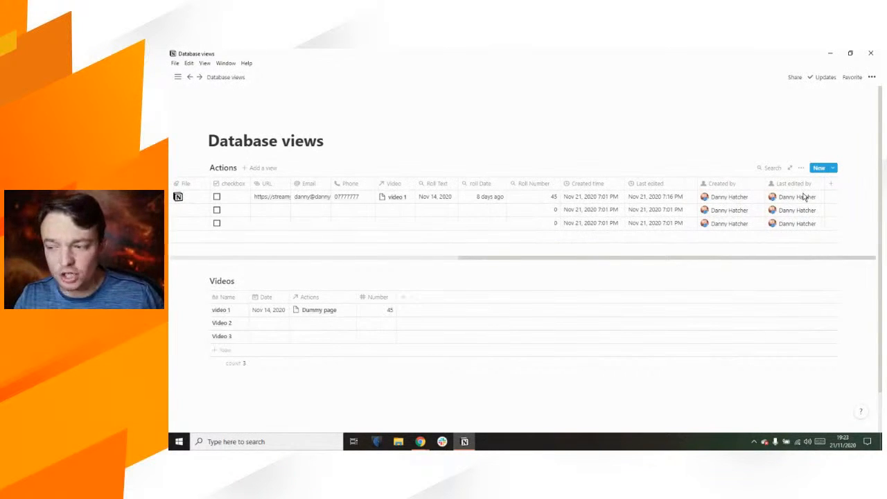
{"action": "mouse_move", "coordinate": [723, 255]}
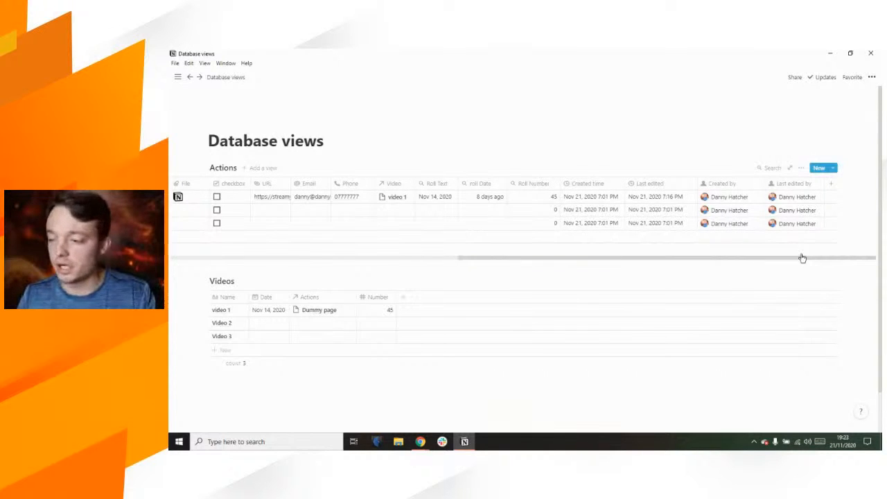
Step: Add a new default property column to the Actions table
{"action": "left_click", "coordinate": [833, 186]}
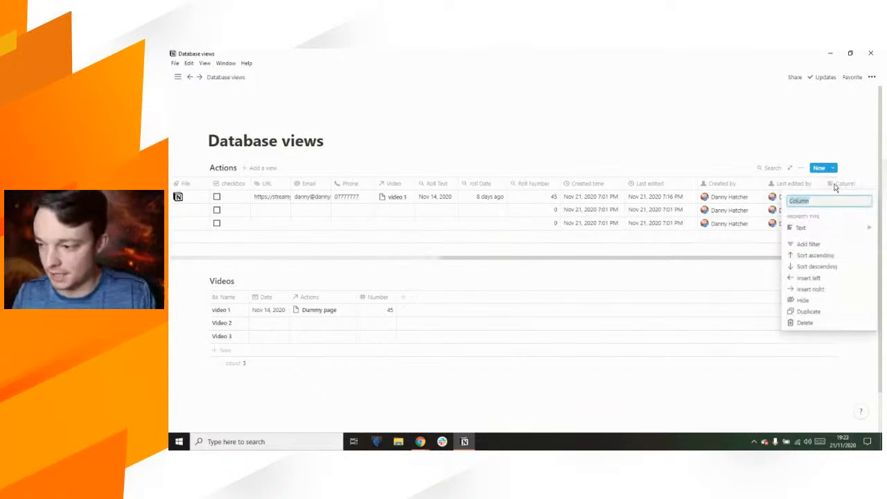
{"action": "left_click", "coordinate": [821, 228]}
{"action": "scroll", "coordinate": [737, 239], "scroll_direction": "down", "scroll_amount": 2}
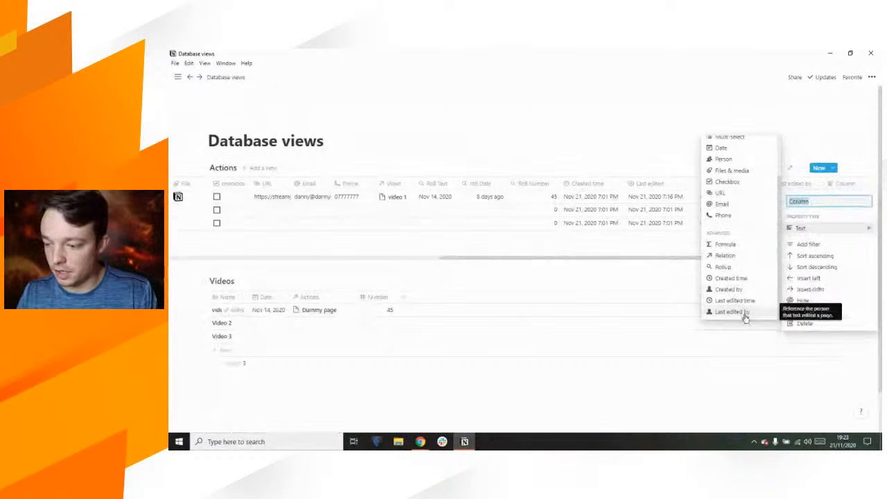
{"action": "left_click", "coordinate": [644, 112]}
{"action": "left_click_drag", "start_coordinate": [740, 256], "coordinate": [783, 258]}
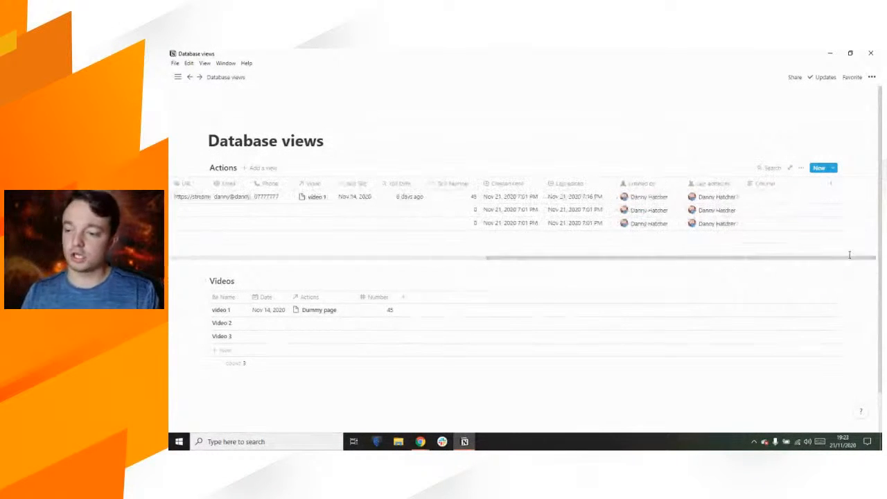
Step: Turn the new column into a formula using prop("Text")
{"action": "left_click", "coordinate": [779, 185]}
{"action": "mouse_move", "coordinate": [778, 228]}
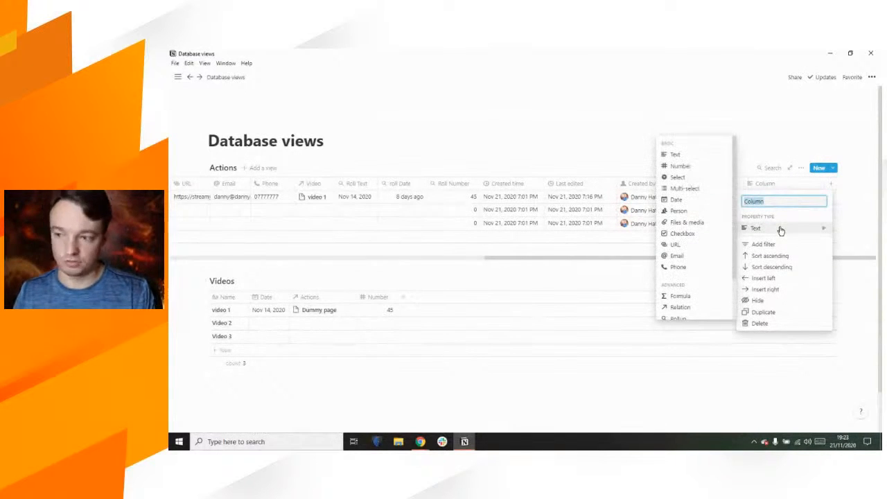
{"action": "scroll", "coordinate": [693, 224], "scroll_direction": "down", "scroll_amount": 3}
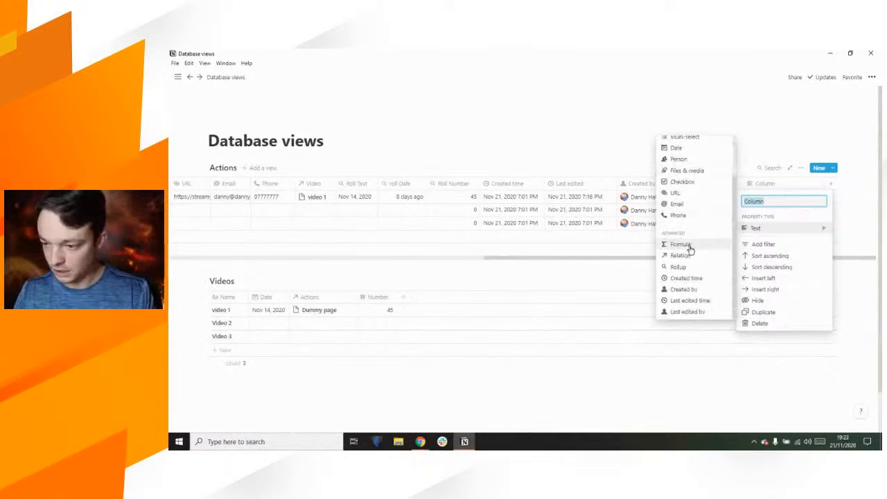
{"action": "left_click", "coordinate": [689, 248]}
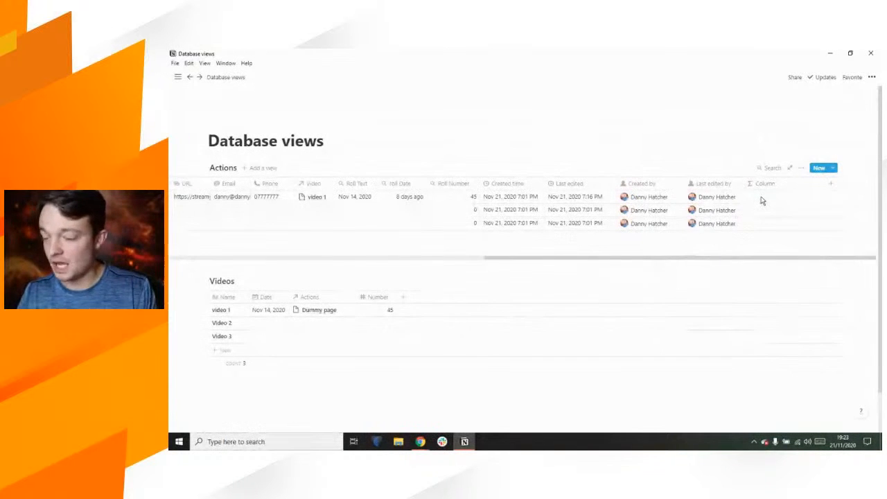
{"action": "left_click", "coordinate": [761, 200]}
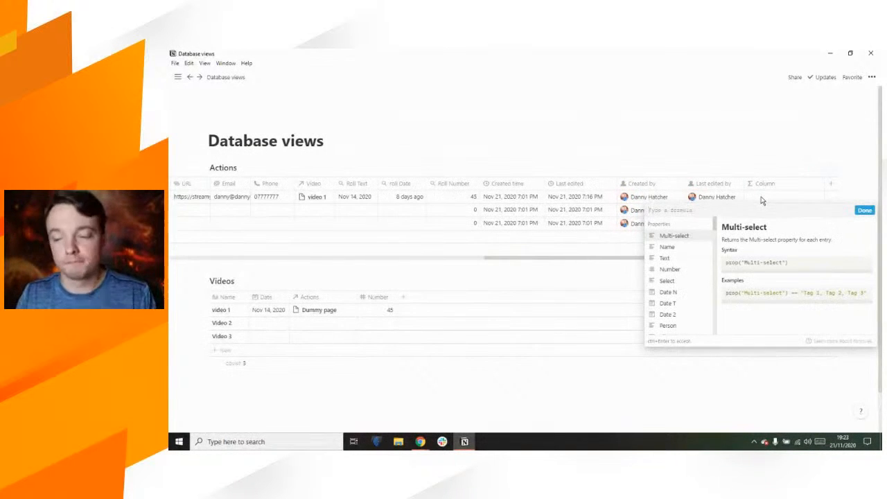
{"action": "left_click", "coordinate": [668, 259]}
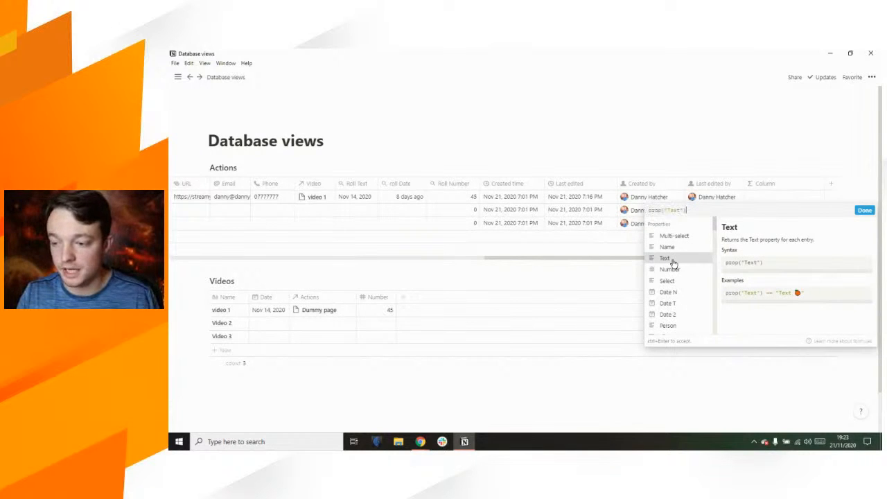
{"action": "left_click", "coordinate": [864, 210]}
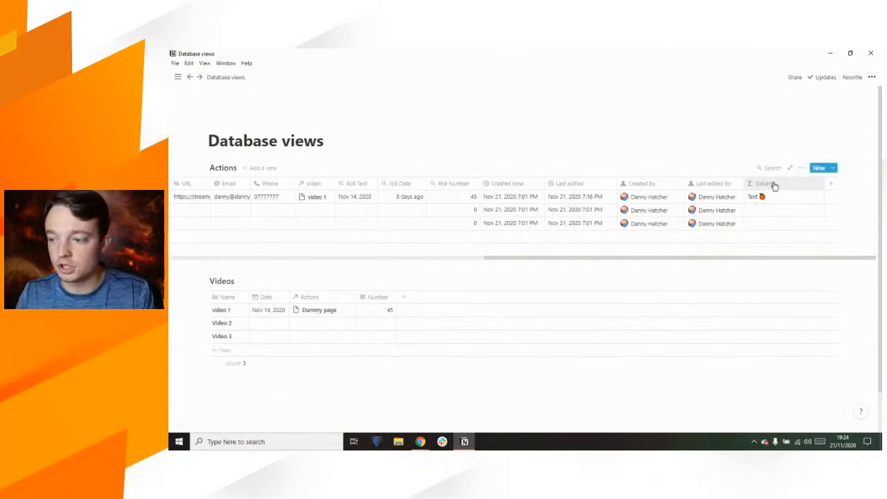
Step: Rename the formula column to 'Form Text'
{"action": "left_click", "coordinate": [764, 184]}
{"action": "type", "text": "Fo"}
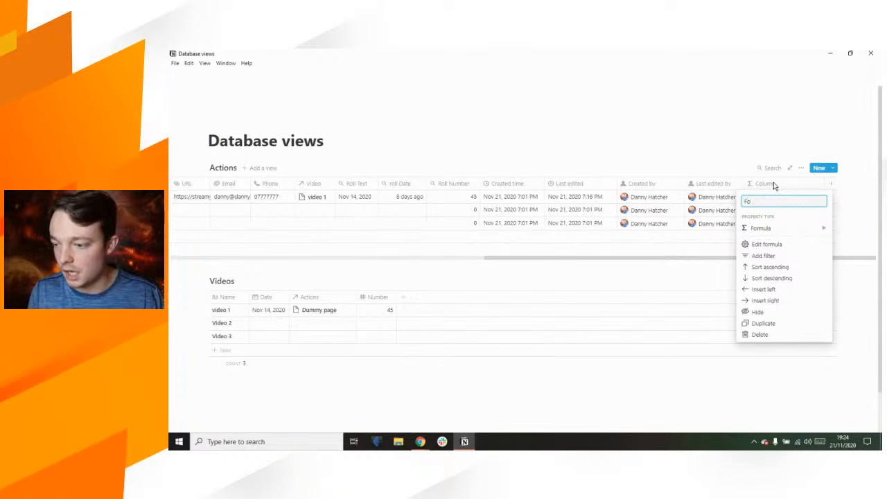
{"action": "type", "text": "rm Text"}
{"action": "key", "text": "Return"}
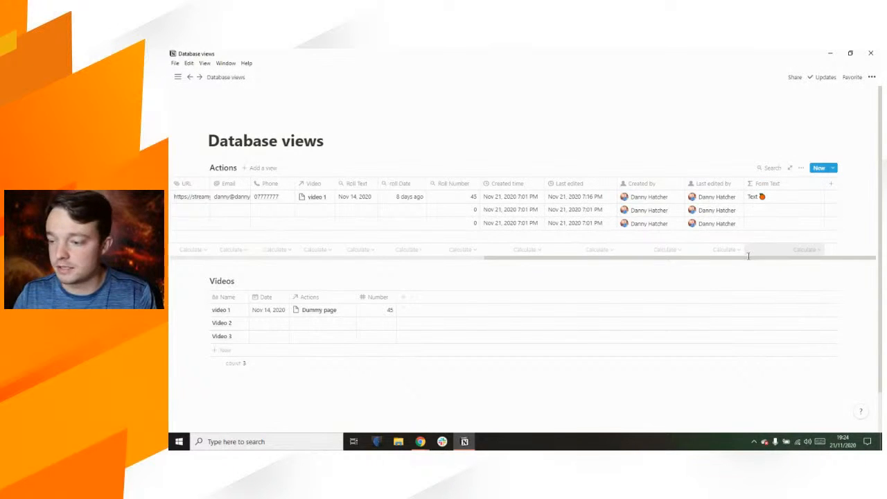
{"action": "left_click_drag", "start_coordinate": [746, 257], "coordinate": [416, 237]}
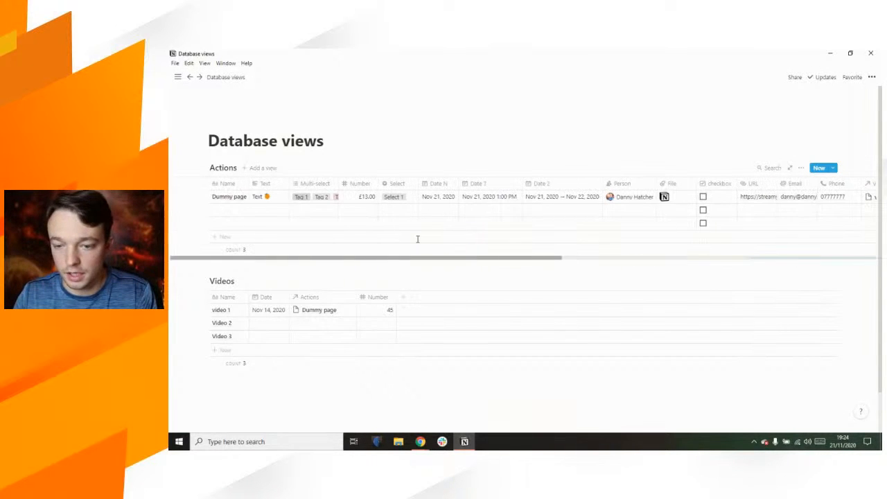
{"action": "left_click_drag", "start_coordinate": [345, 259], "coordinate": [782, 249]}
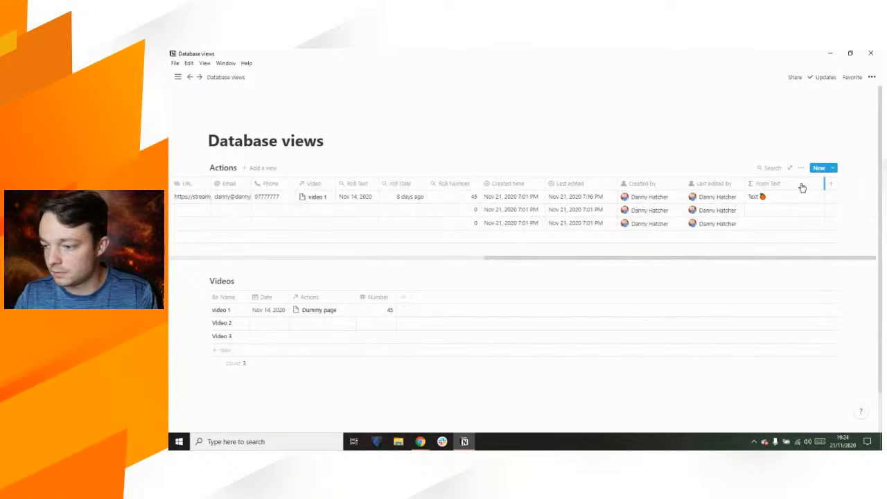
Step: Add a Form Date formula property that references the Date N property
{"action": "left_click", "coordinate": [830, 184]}
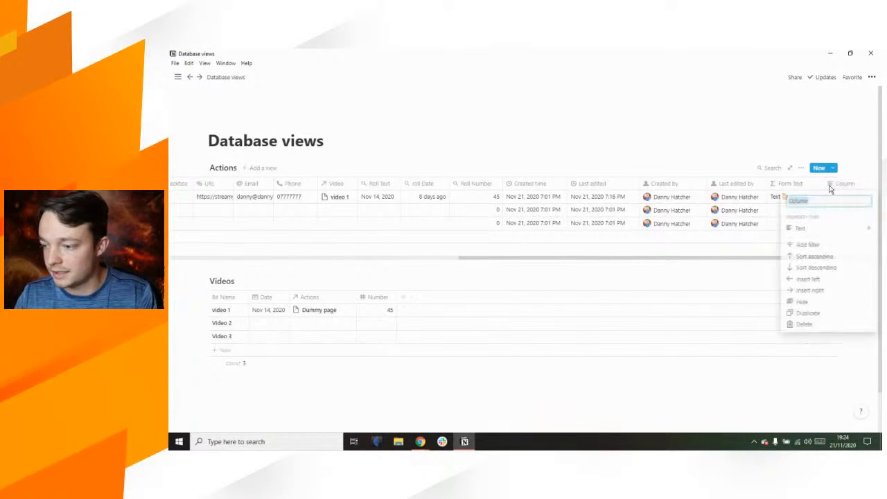
{"action": "left_click", "coordinate": [821, 228]}
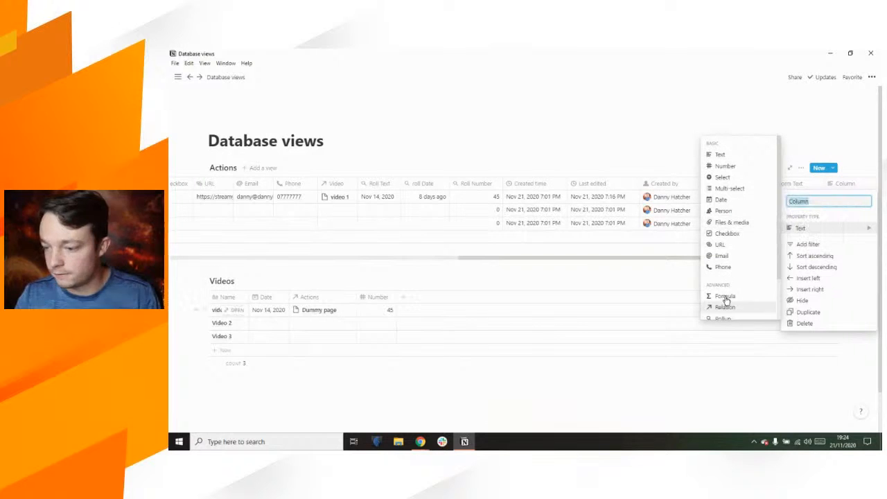
{"action": "type", "text": "Form Data"}
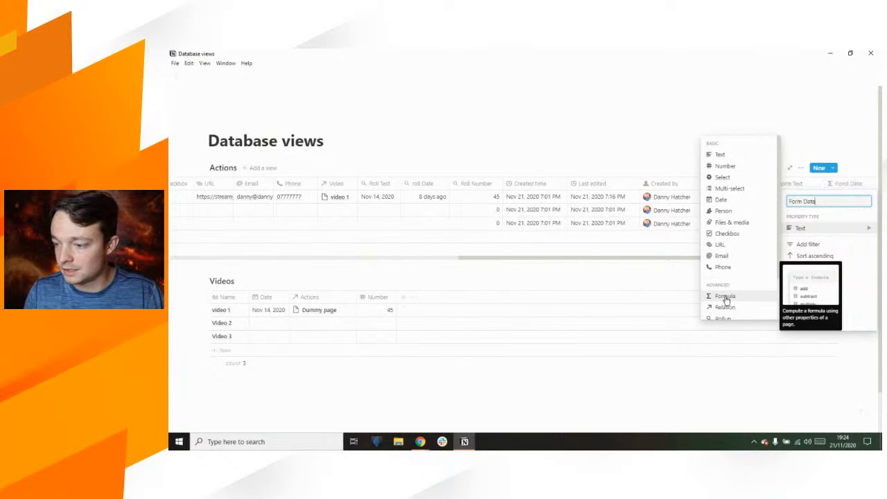
{"action": "left_click", "coordinate": [724, 299]}
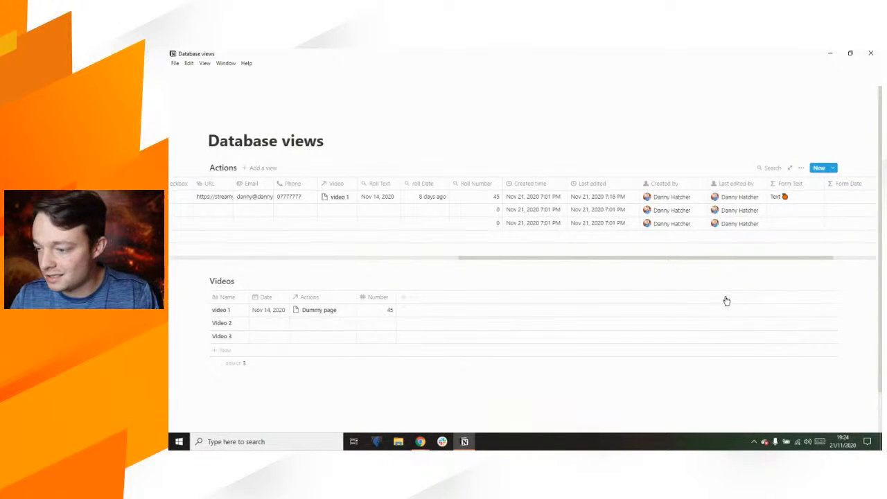
{"action": "left_click", "coordinate": [836, 201]}
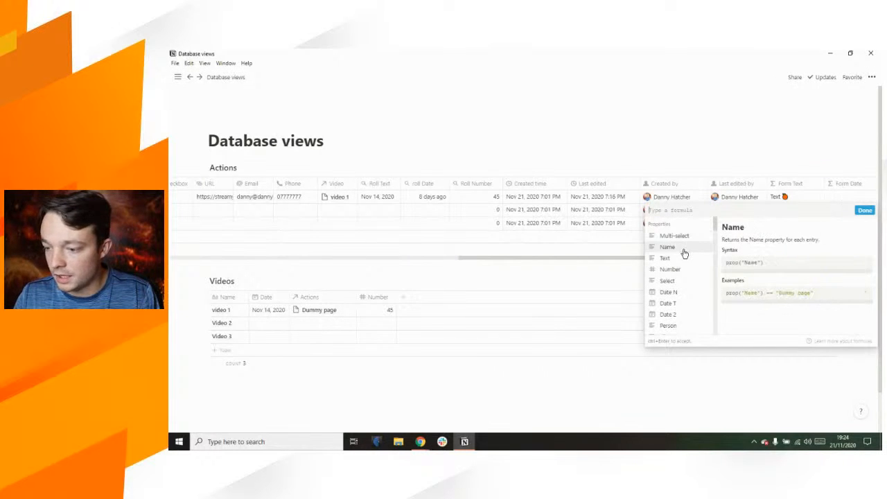
{"action": "left_click", "coordinate": [672, 293]}
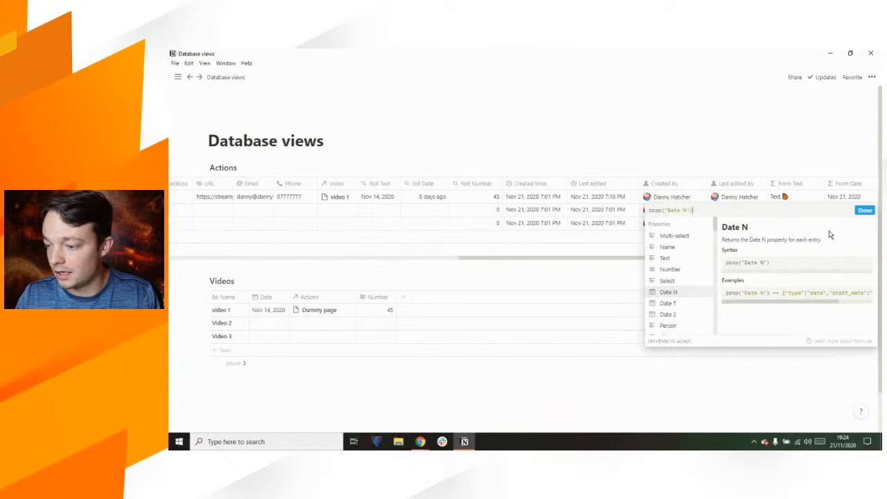
{"action": "left_click", "coordinate": [865, 211]}
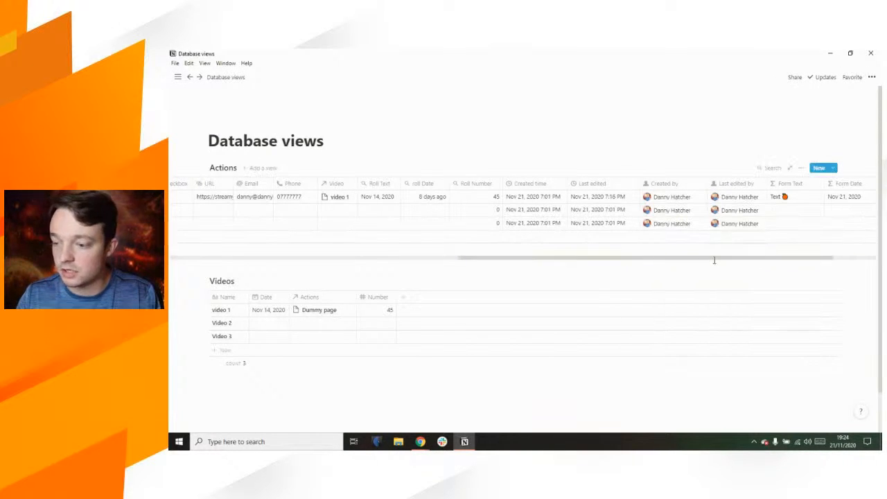
{"action": "left_click_drag", "start_coordinate": [713, 260], "coordinate": [782, 257]}
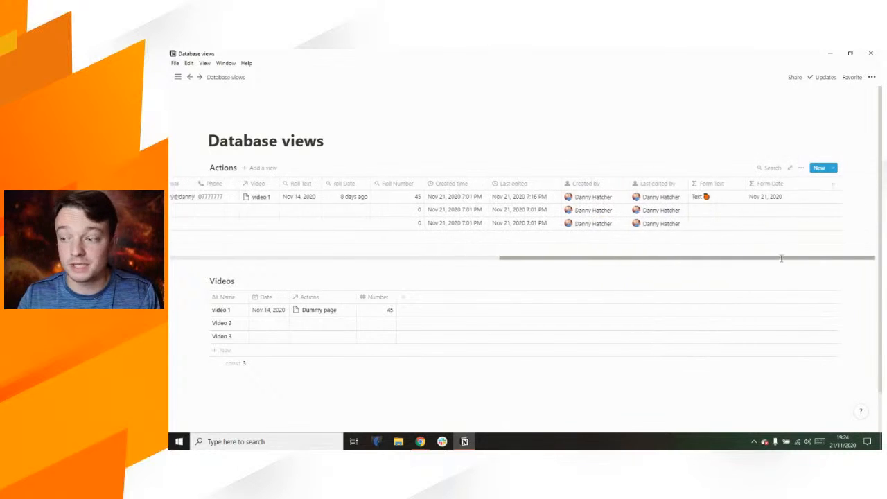
Step: Add a Form Number formula returning the Number property (13), and narrow Form Date
{"action": "left_click", "coordinate": [827, 185]}
{"action": "mouse_move", "coordinate": [820, 228]}
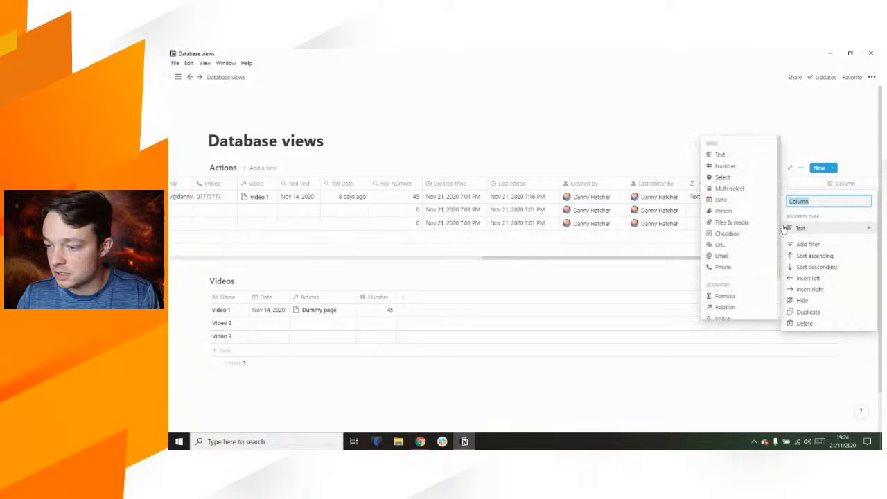
{"action": "type", "text": "Form Numbe"}
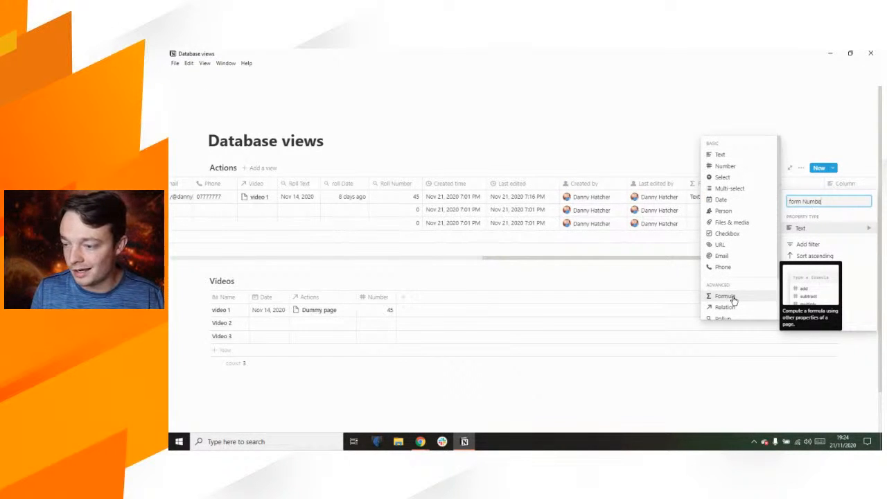
{"action": "type", "text": "r"}
{"action": "left_click", "coordinate": [724, 296]}
{"action": "left_click_drag", "start_coordinate": [729, 258], "coordinate": [863, 261]}
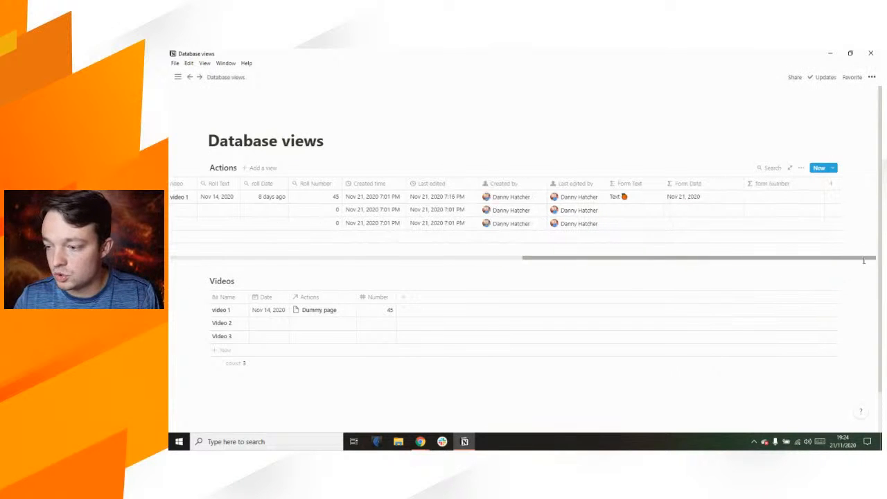
{"action": "left_click", "coordinate": [768, 199]}
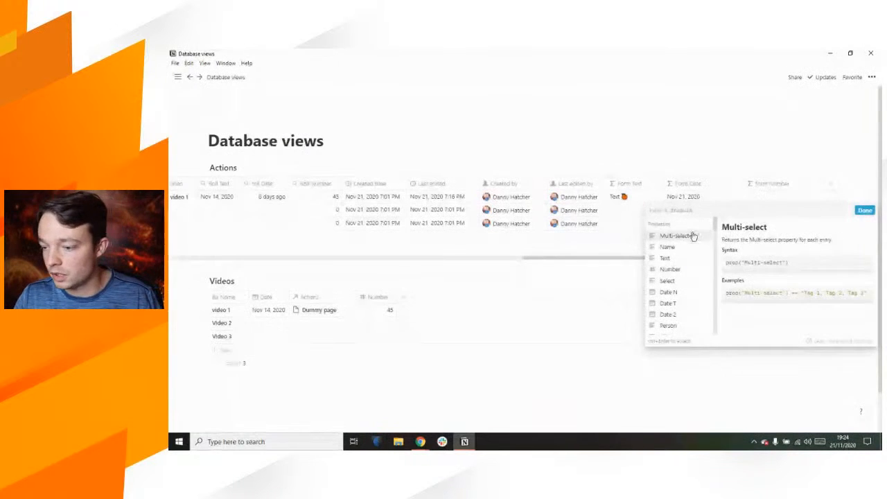
{"action": "left_click", "coordinate": [675, 270]}
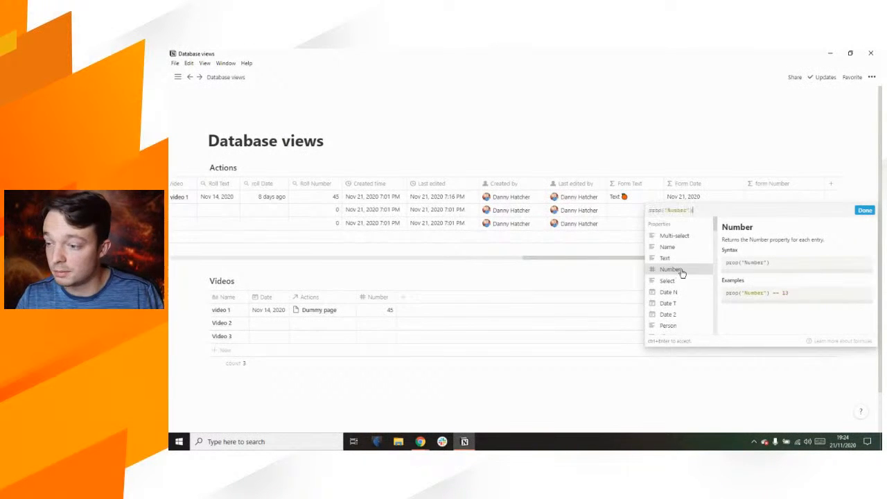
{"action": "left_click", "coordinate": [863, 211]}
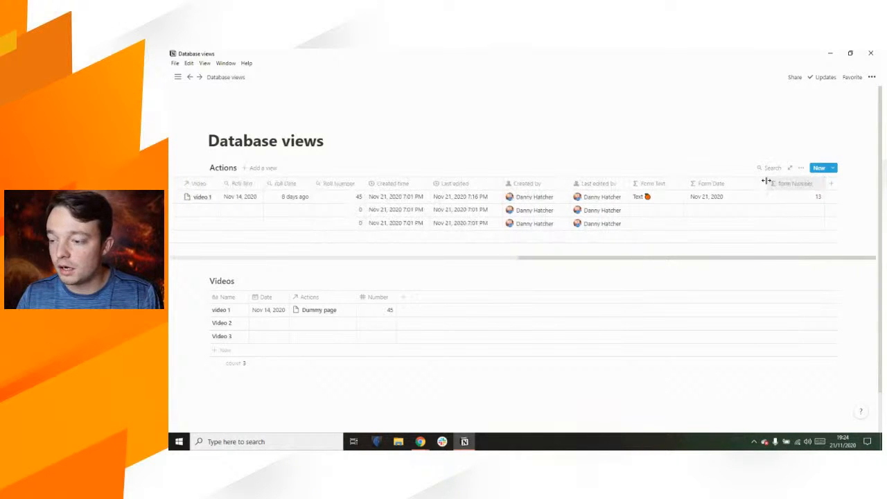
{"action": "left_click_drag", "start_coordinate": [765, 181], "coordinate": [699, 184]}
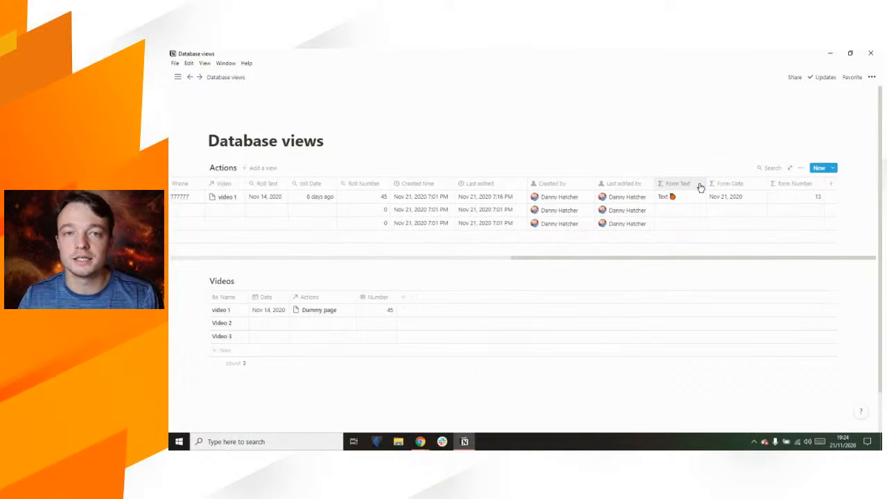
Step: Scroll the Actions table back left and open the Text property's menu
{"action": "left_click_drag", "start_coordinate": [662, 259], "coordinate": [308, 246]}
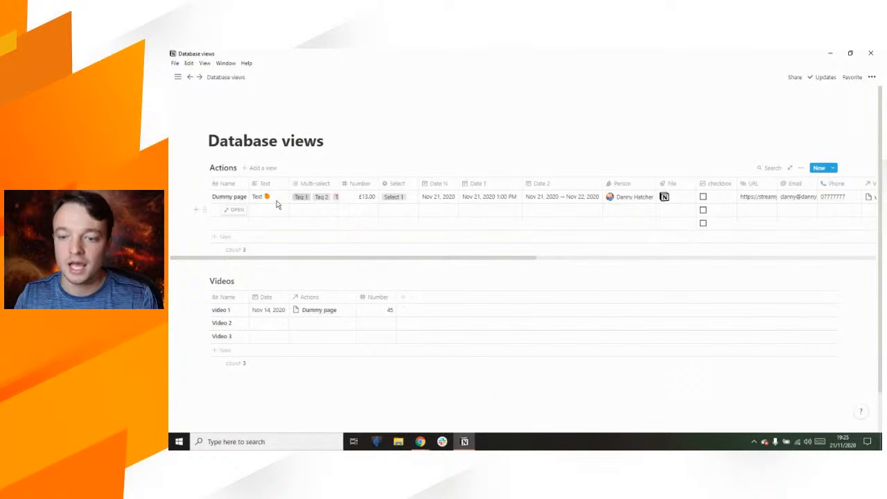
{"action": "left_click", "coordinate": [267, 184]}
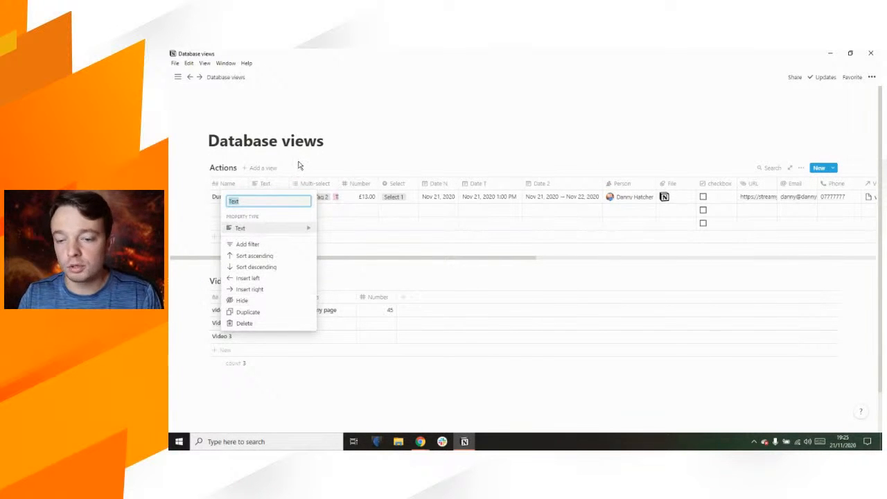
Step: Create a Board view of Actions with No Select and Select 1–3 columns
{"action": "left_click", "coordinate": [272, 160]}
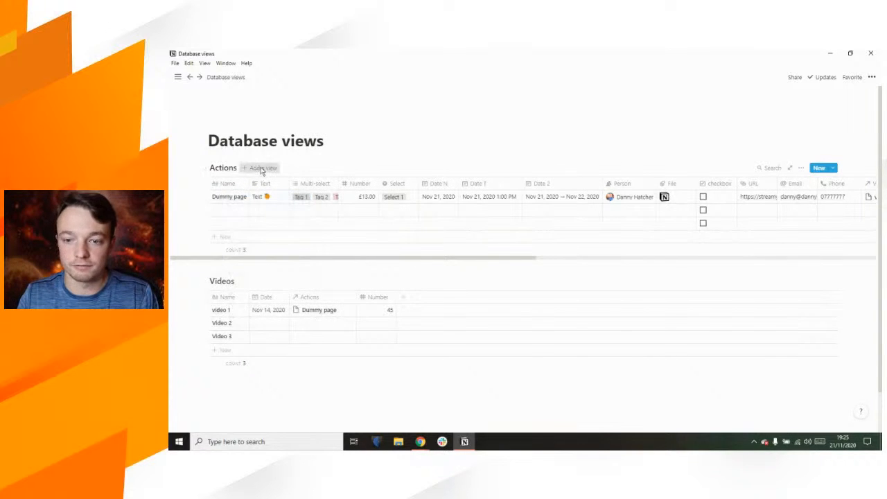
{"action": "left_click", "coordinate": [262, 169]}
{"action": "left_click", "coordinate": [249, 233]}
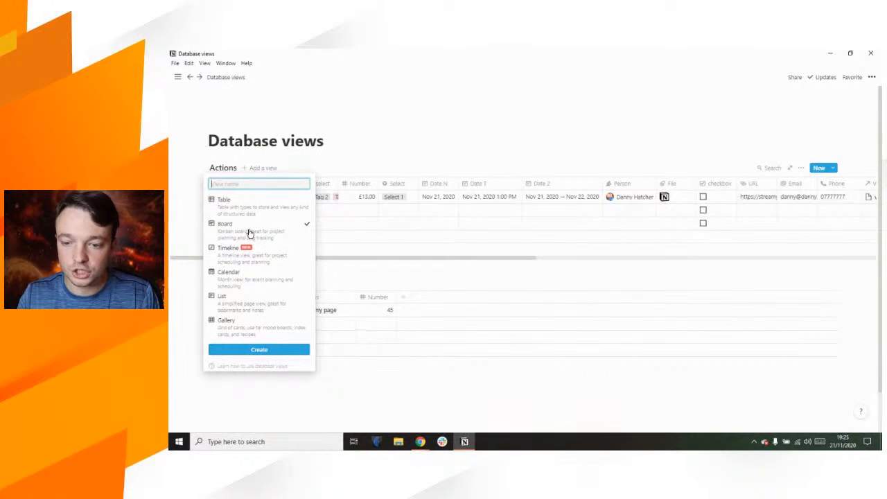
{"action": "left_click", "coordinate": [257, 351]}
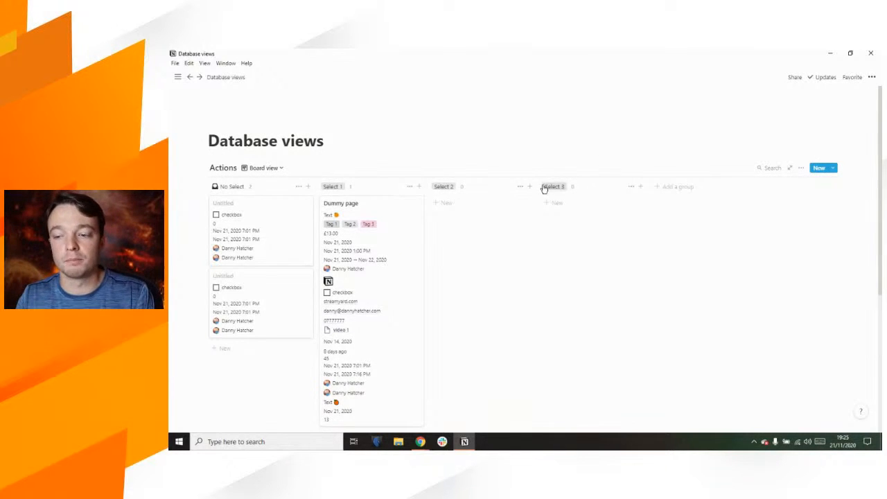
Step: Change the board's grouping from Select to Person
{"action": "left_click", "coordinate": [801, 169]}
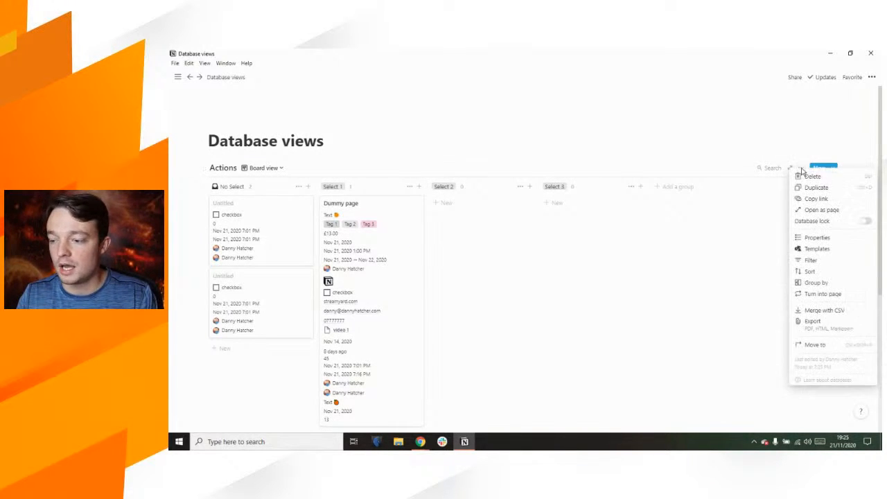
{"action": "left_click", "coordinate": [835, 287]}
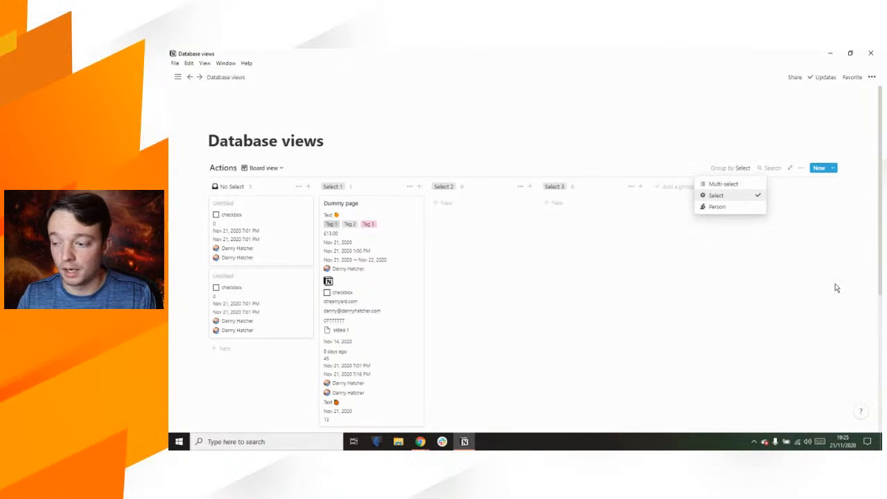
{"action": "left_click", "coordinate": [723, 209]}
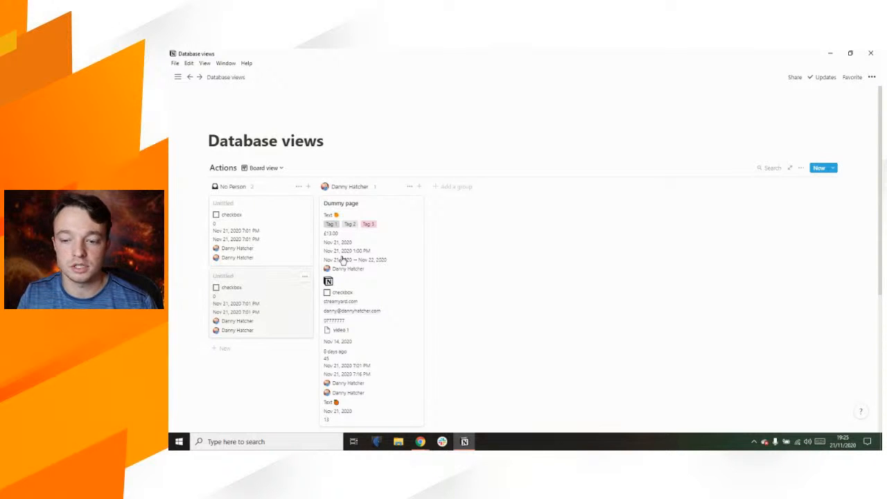
{"action": "scroll", "coordinate": [352, 252], "scroll_direction": "down", "scroll_amount": 3}
{"action": "scroll", "coordinate": [353, 229], "scroll_direction": "up", "scroll_amount": 2}
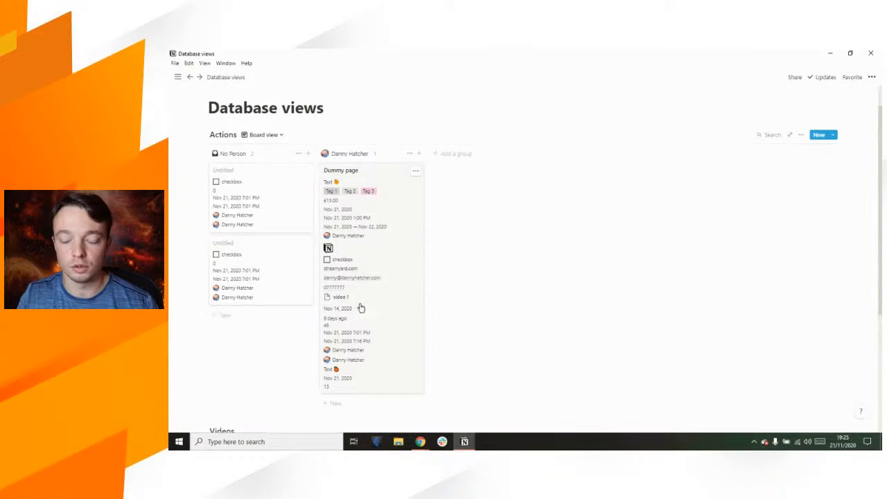
Step: Hide Text, Multi-select and Number on the cards, then show them again
{"action": "left_click", "coordinate": [801, 136]}
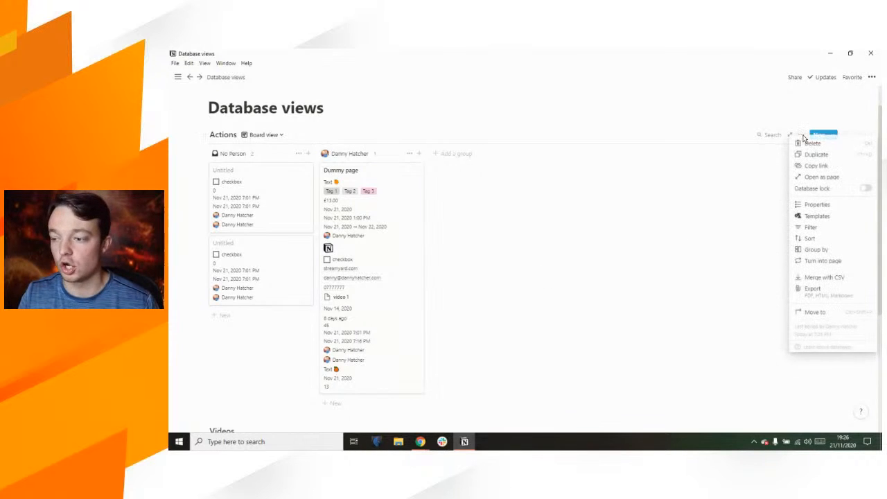
{"action": "left_click", "coordinate": [817, 205]}
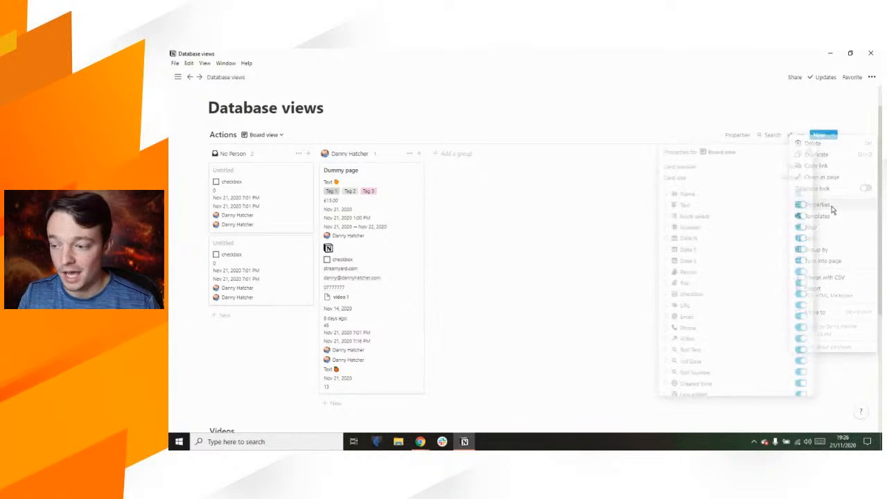
{"action": "left_click", "coordinate": [802, 205]}
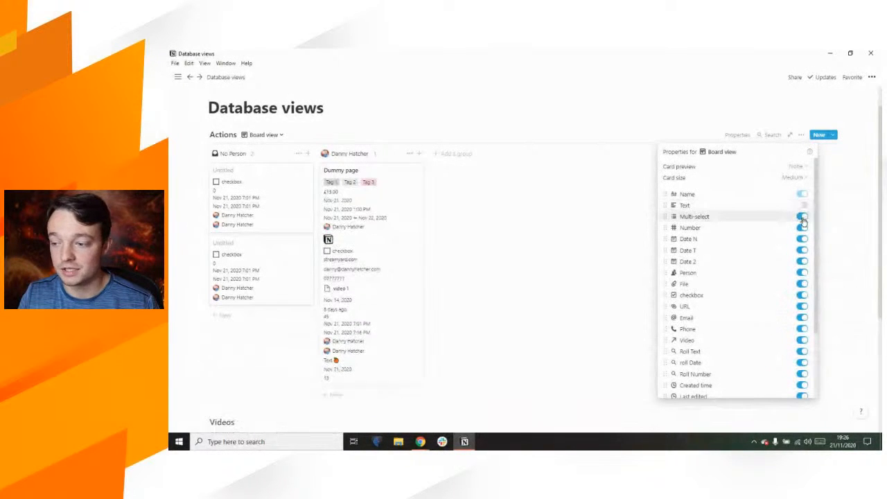
{"action": "left_click", "coordinate": [802, 217]}
{"action": "left_click", "coordinate": [802, 217]}
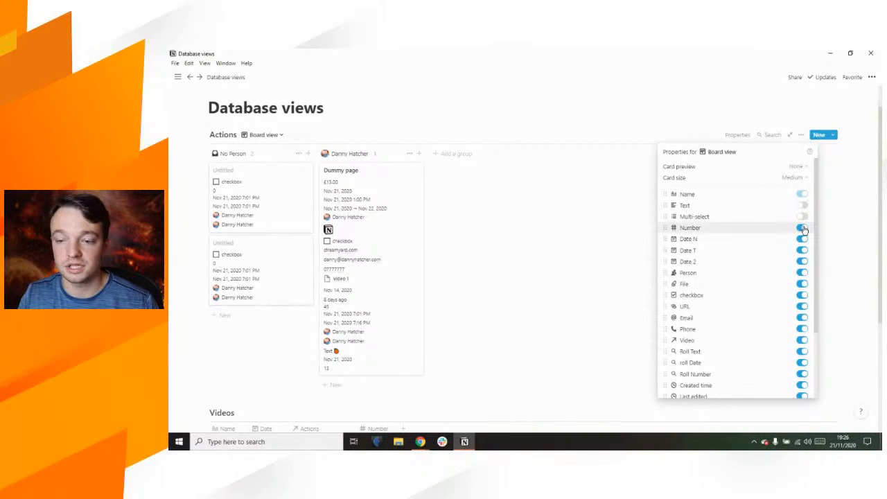
{"action": "left_click", "coordinate": [802, 227]}
{"action": "left_click", "coordinate": [803, 228]}
{"action": "left_click", "coordinate": [802, 217]}
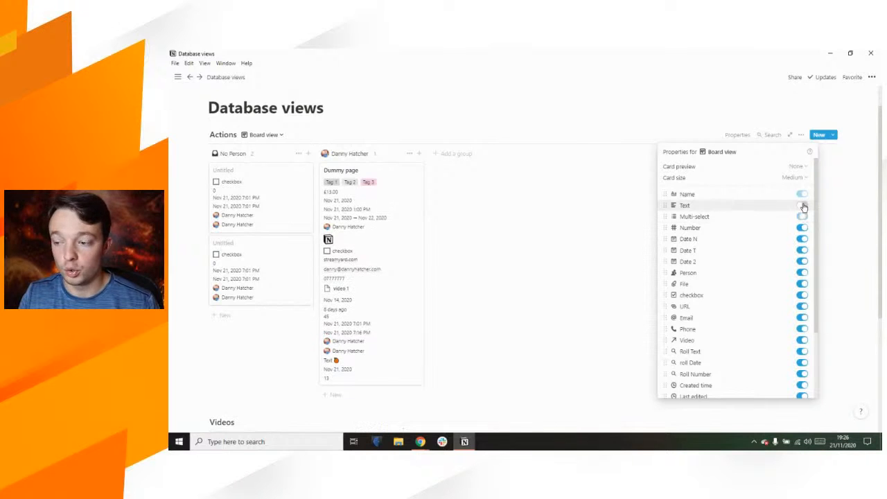
{"action": "left_click", "coordinate": [802, 206]}
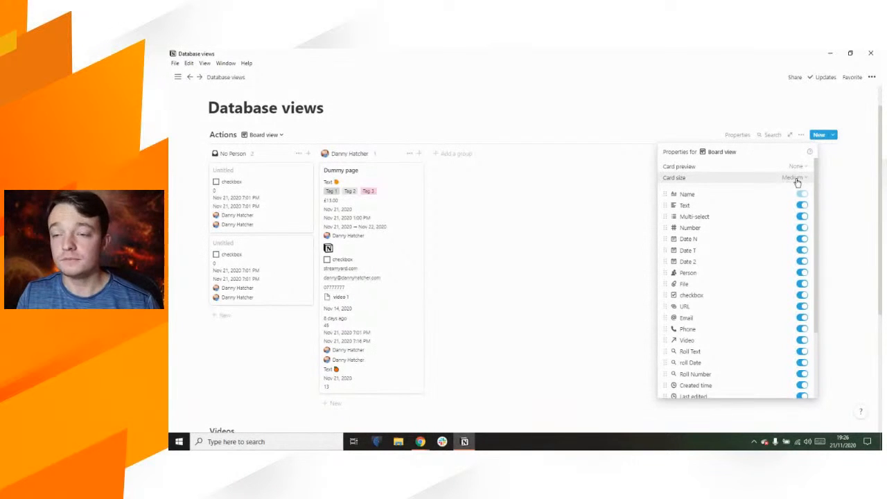
Step: Try Small and Large card sizes, then settle on Medium
{"action": "left_click", "coordinate": [794, 179]}
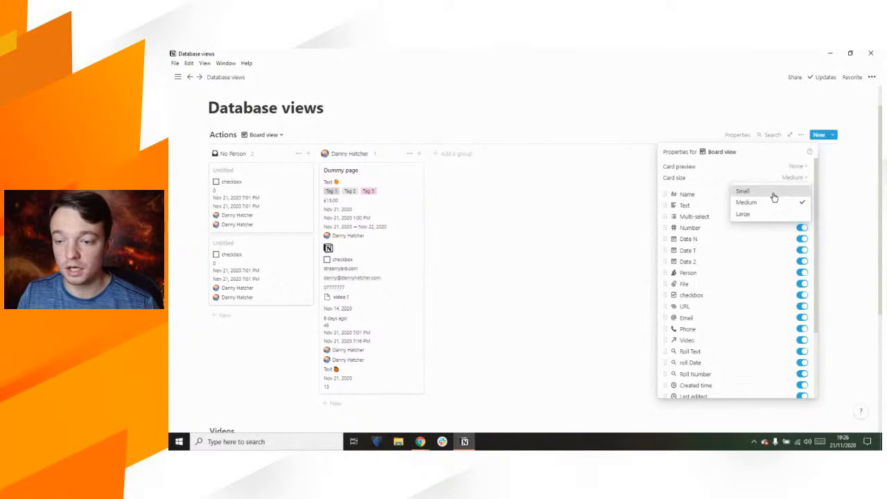
{"action": "left_click", "coordinate": [773, 193]}
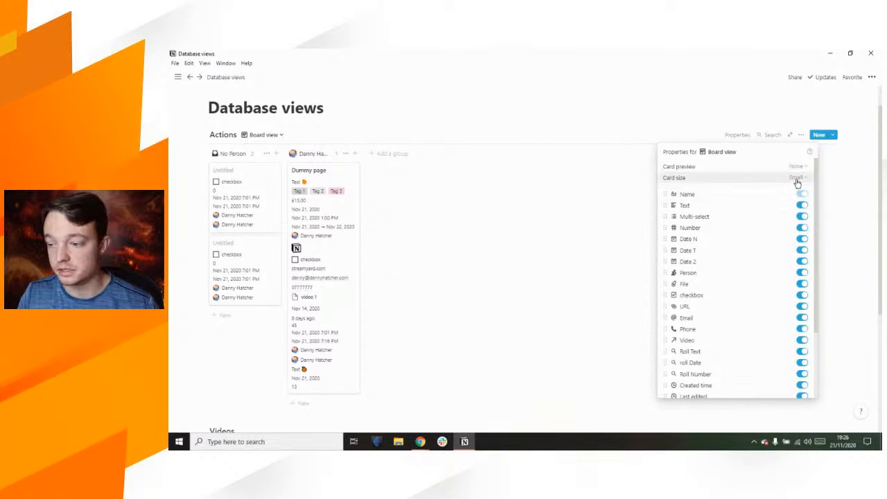
{"action": "left_click", "coordinate": [796, 178]}
{"action": "left_click", "coordinate": [785, 216]}
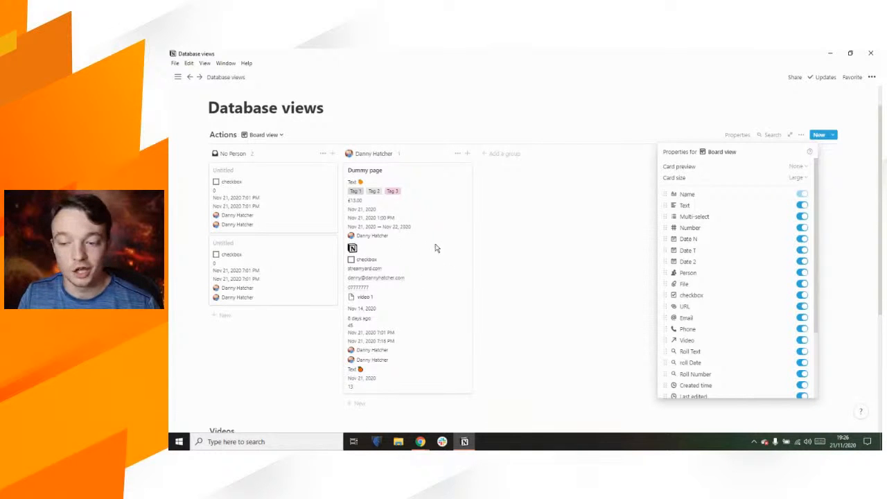
{"action": "left_click", "coordinate": [796, 179]}
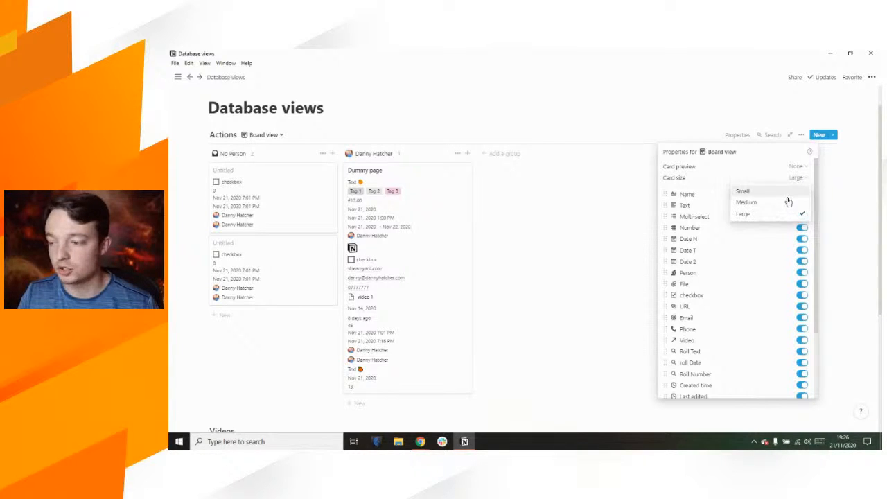
{"action": "left_click", "coordinate": [787, 201]}
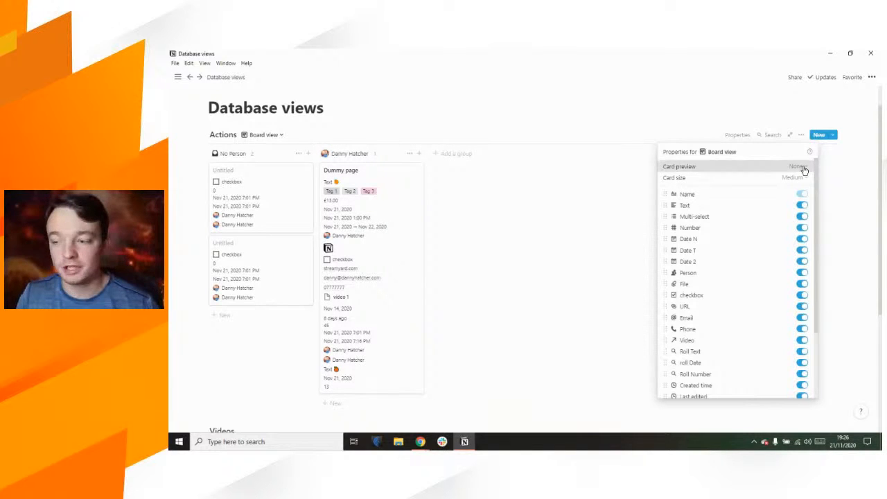
Step: Set the card preview to Page cover after trying Page content
{"action": "left_click", "coordinate": [798, 167]}
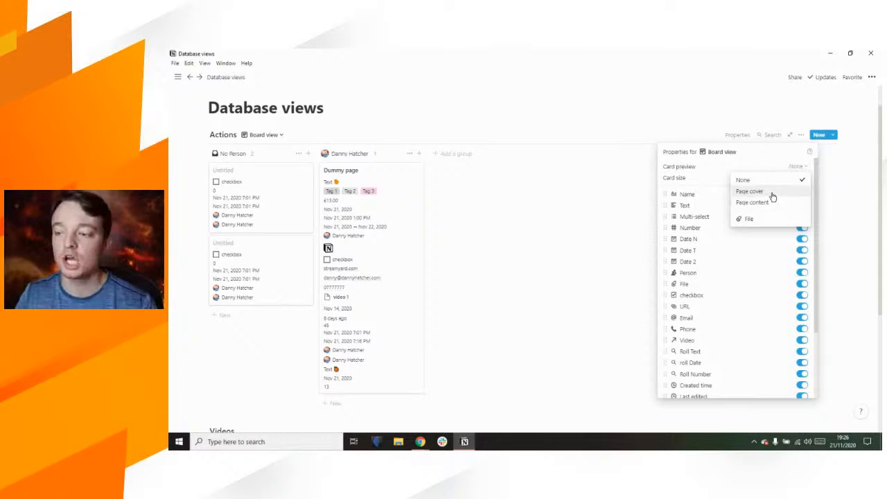
{"action": "left_click", "coordinate": [775, 203]}
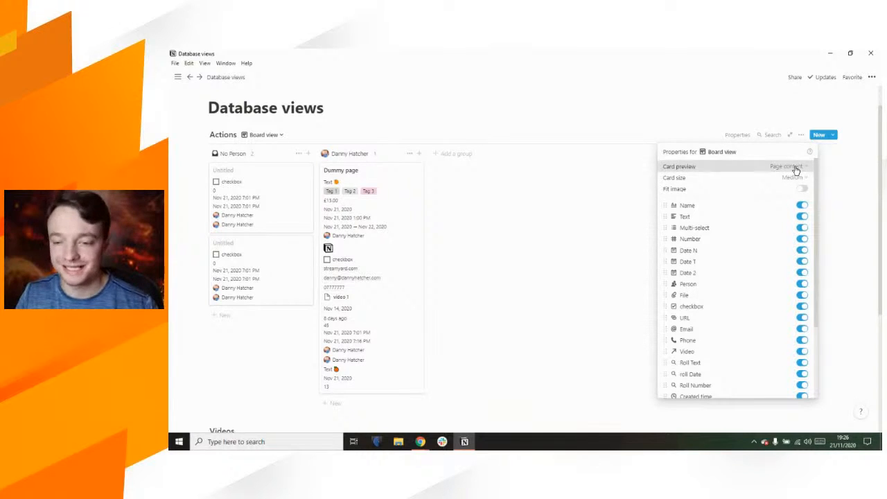
{"action": "left_click", "coordinate": [796, 169]}
{"action": "left_click", "coordinate": [787, 194]}
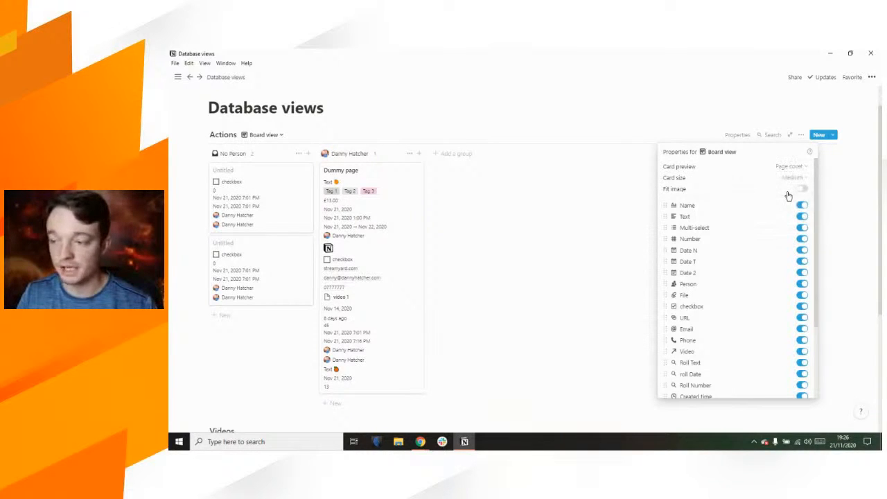
Step: Open the Dummy page and add a cover image to it
{"action": "left_click", "coordinate": [392, 211]}
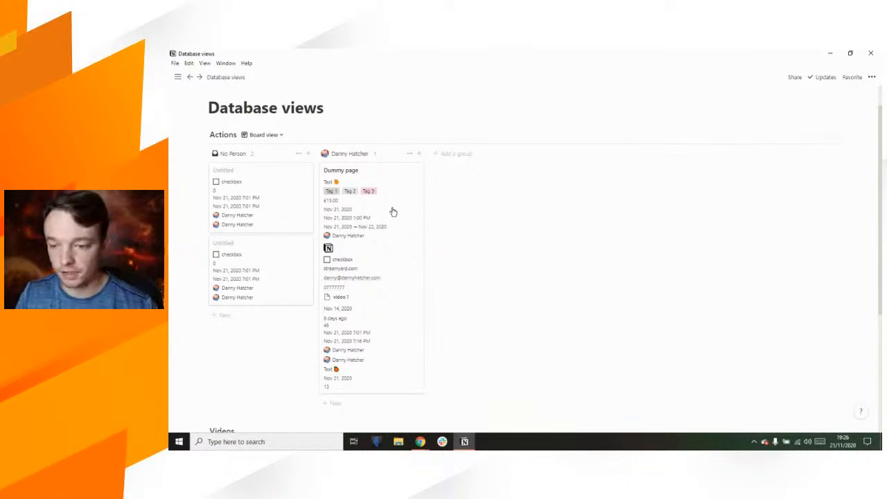
{"action": "left_click", "coordinate": [391, 211]}
{"action": "mouse_move", "coordinate": [417, 138]}
{"action": "left_click", "coordinate": [427, 136]}
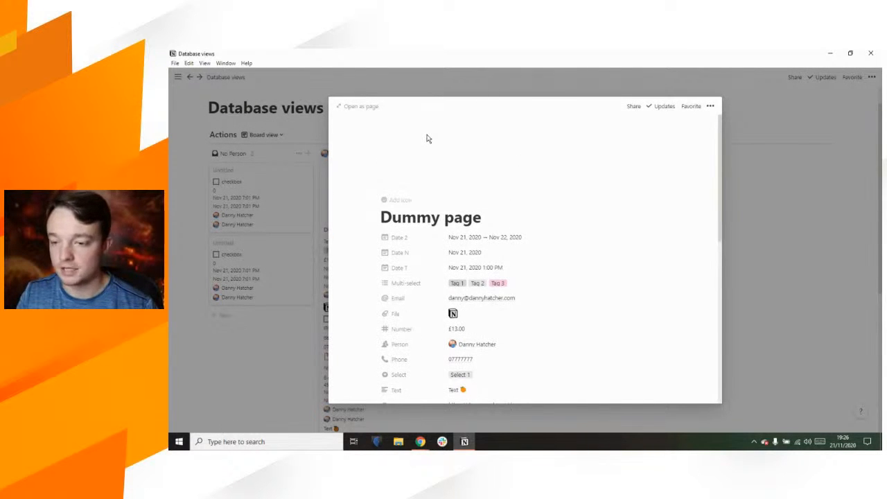
Step: Type 'random' in the Dummy page's body and return to the board
{"action": "scroll", "coordinate": [556, 187], "scroll_direction": "down", "scroll_amount": 5}
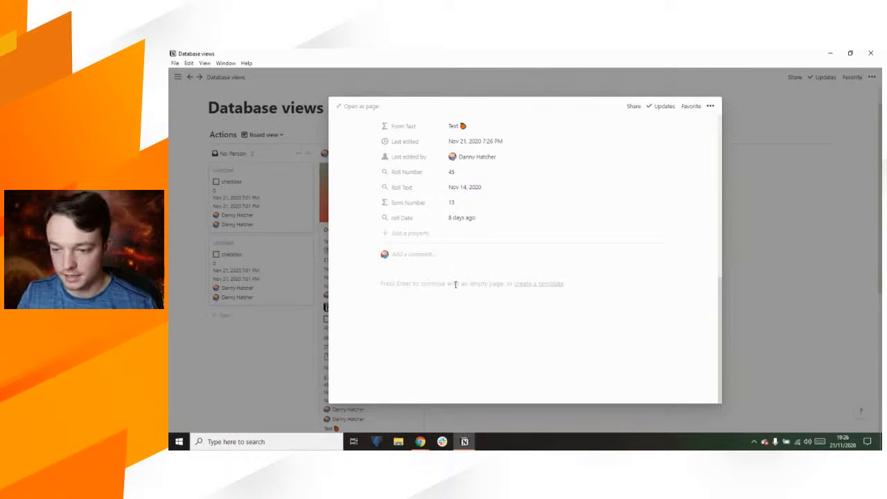
{"action": "left_click", "coordinate": [455, 285]}
{"action": "type", "text": "random"}
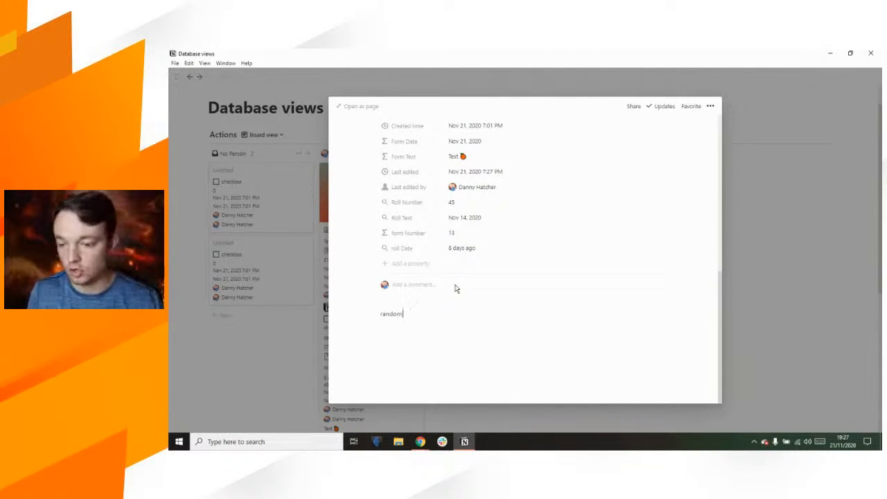
{"action": "left_click", "coordinate": [778, 226]}
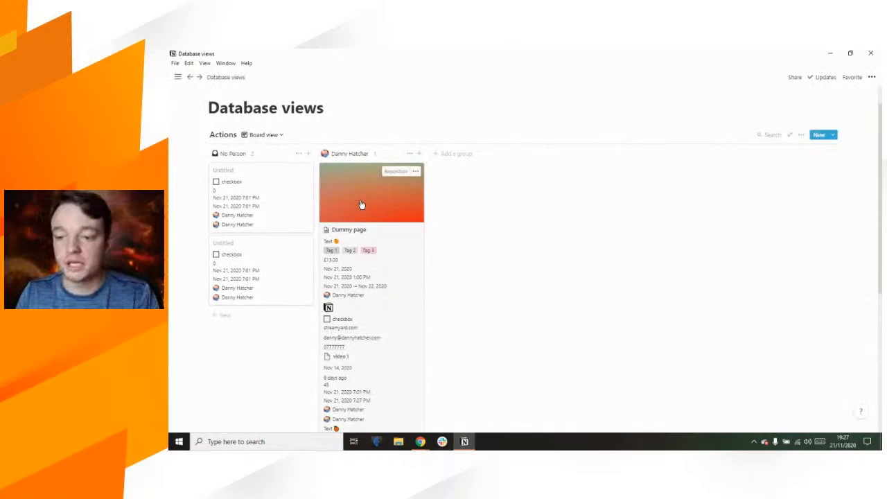
Step: Set the Actions board's card preview to the File property, after briefly trying Page content
{"action": "left_click", "coordinate": [801, 135]}
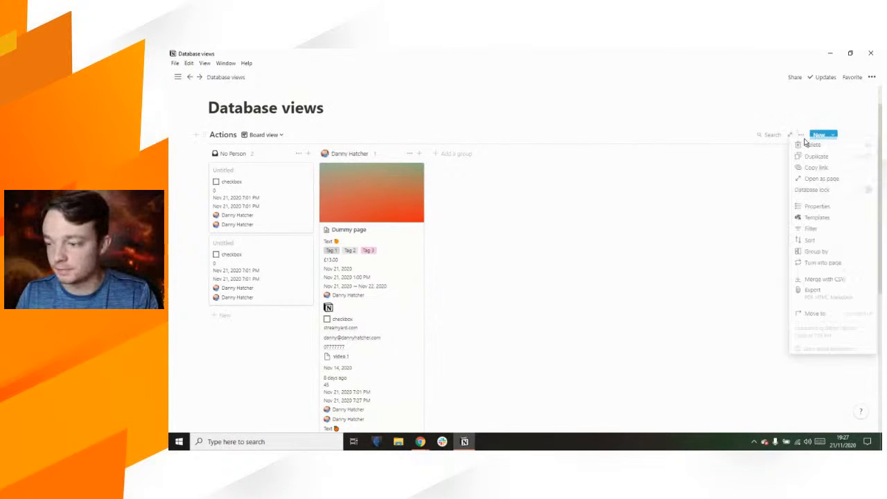
{"action": "left_click", "coordinate": [818, 206]}
{"action": "left_click", "coordinate": [773, 168]}
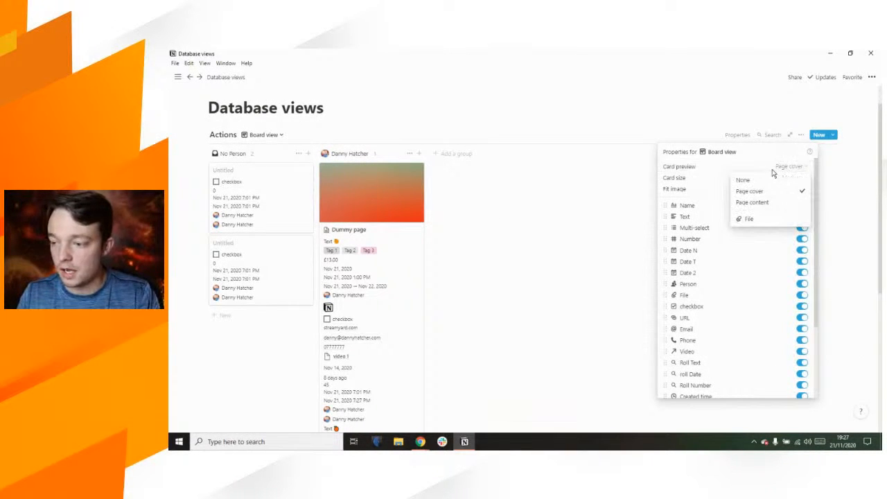
{"action": "left_click", "coordinate": [753, 202]}
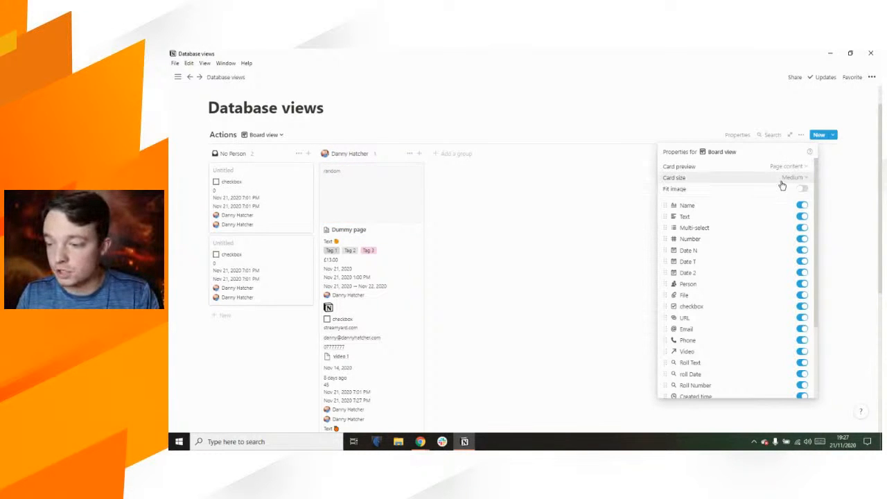
{"action": "left_click", "coordinate": [783, 170]}
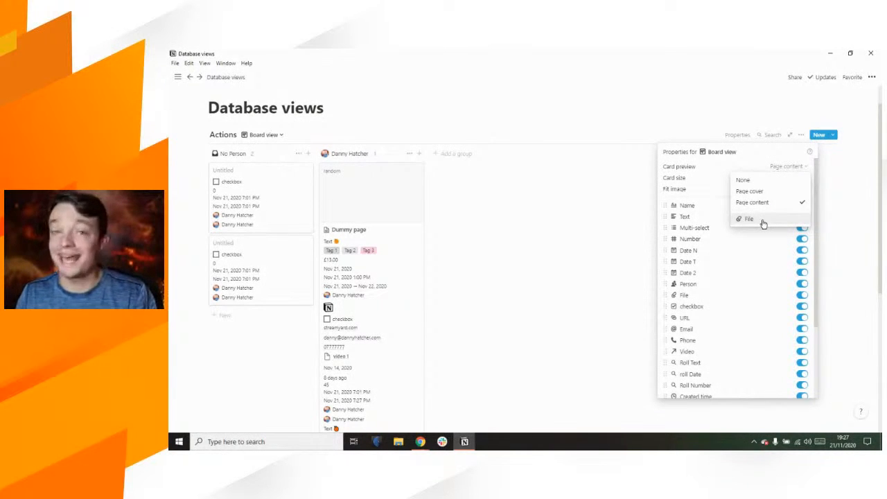
{"action": "left_click", "coordinate": [767, 222]}
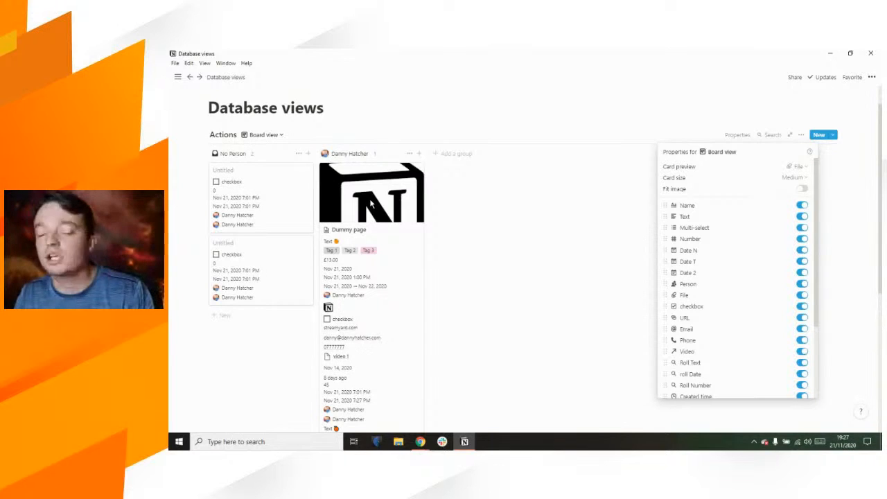
{"action": "left_click", "coordinate": [357, 109]}
{"action": "left_click", "coordinate": [344, 109]}
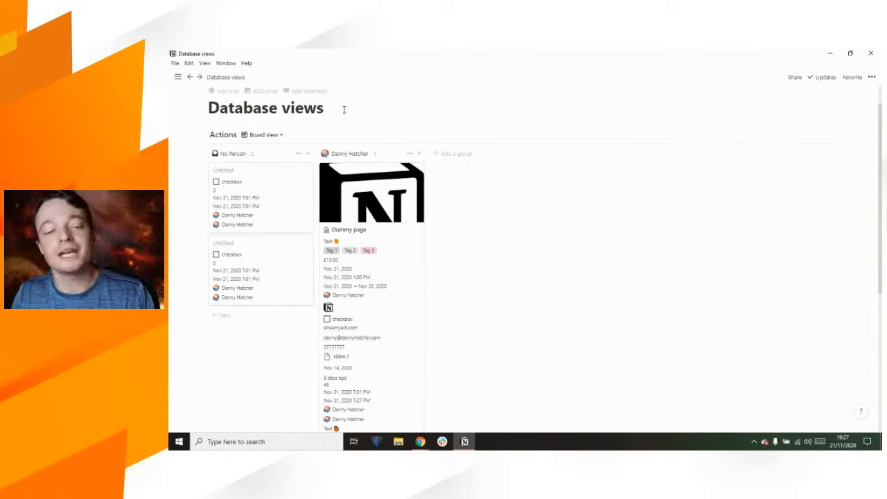
Step: Reposition the Notion logo in the Dummy page card's preview so the full N shows
{"action": "left_click", "coordinate": [368, 201]}
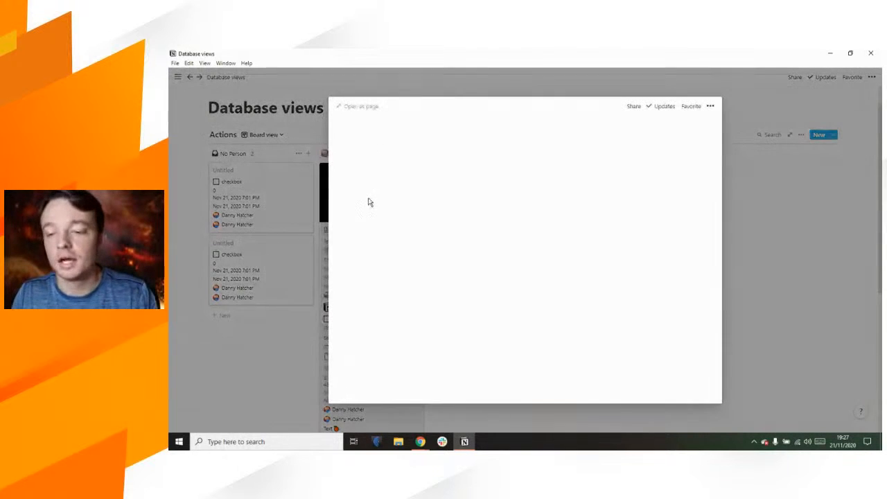
{"action": "left_click", "coordinate": [742, 234]}
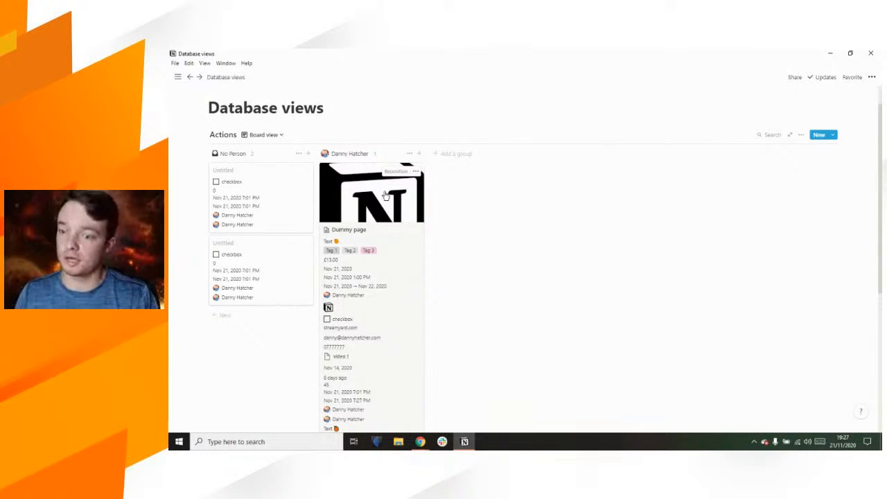
{"action": "left_click", "coordinate": [396, 171]}
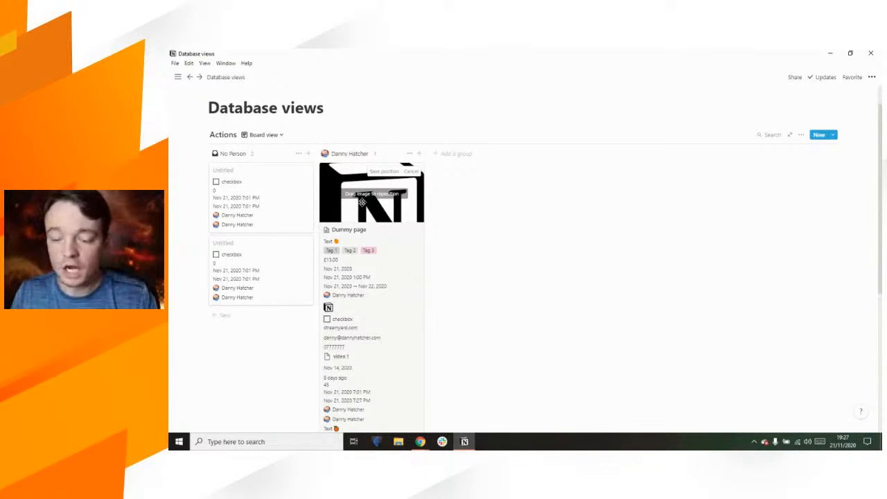
{"action": "left_click_drag", "start_coordinate": [362, 202], "coordinate": [356, 185]}
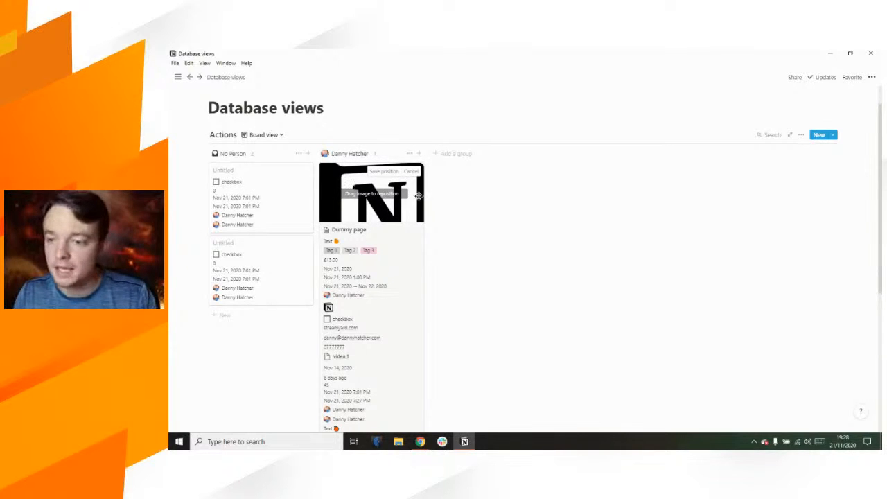
{"action": "left_click", "coordinate": [386, 171]}
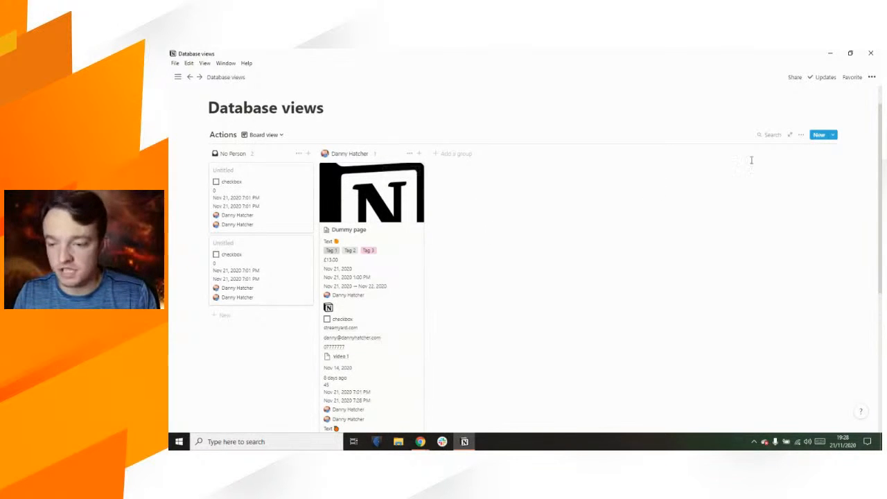
{"action": "left_click", "coordinate": [801, 136]}
{"action": "left_click", "coordinate": [815, 204]}
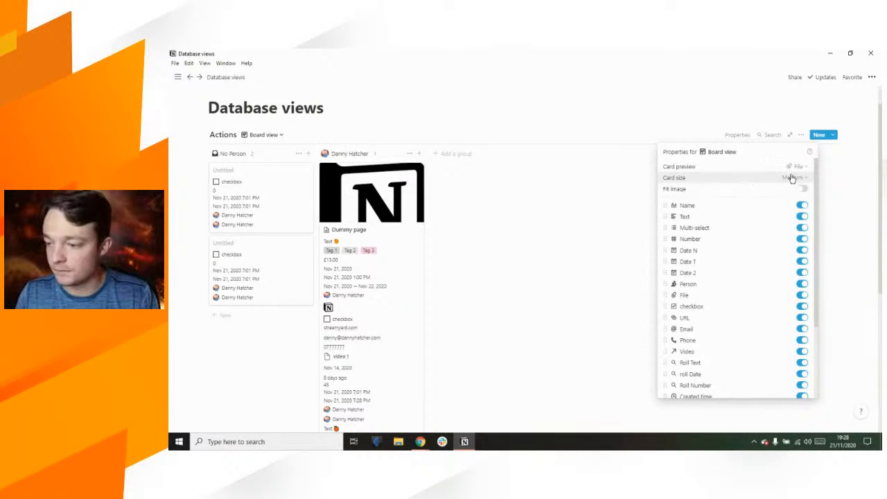
Step: Set the Actions board's card preview to None
{"action": "left_click", "coordinate": [794, 171]}
{"action": "left_click", "coordinate": [764, 181]}
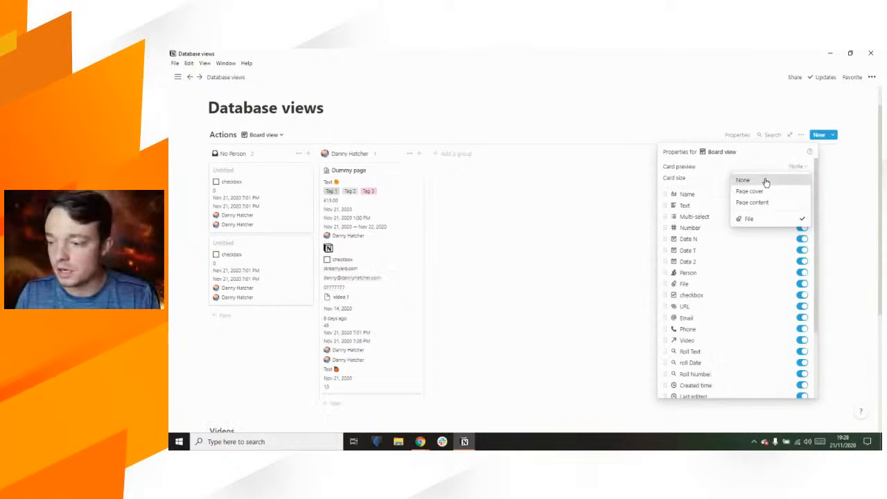
{"action": "left_click", "coordinate": [592, 95]}
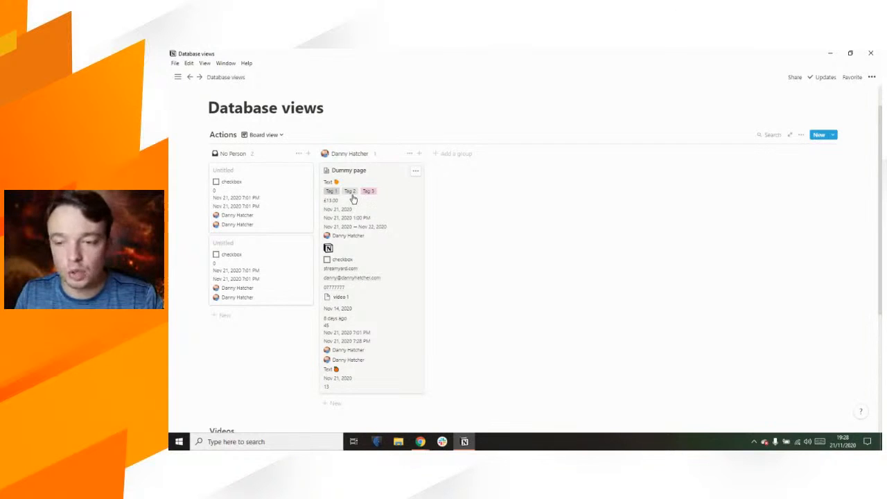
Step: Toggle the Dummy page's checkbox, leaving it unticked
{"action": "left_click", "coordinate": [327, 260]}
{"action": "left_click", "coordinate": [327, 261]}
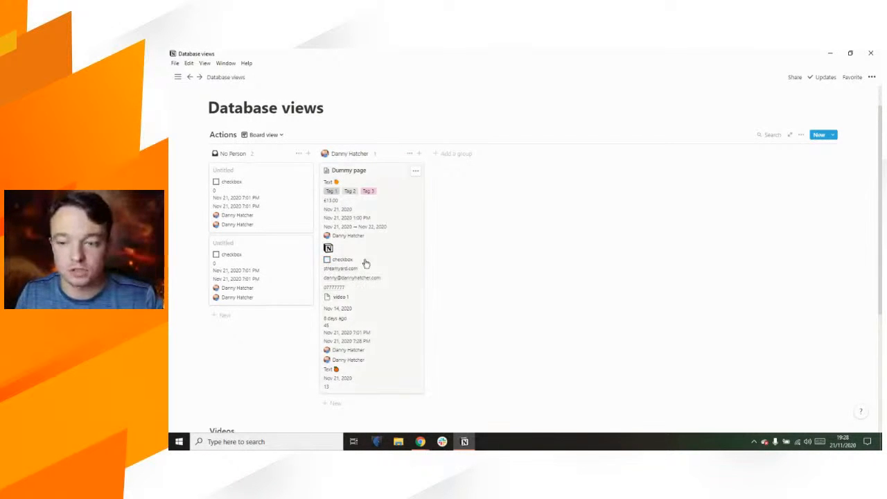
{"action": "left_click", "coordinate": [327, 261]}
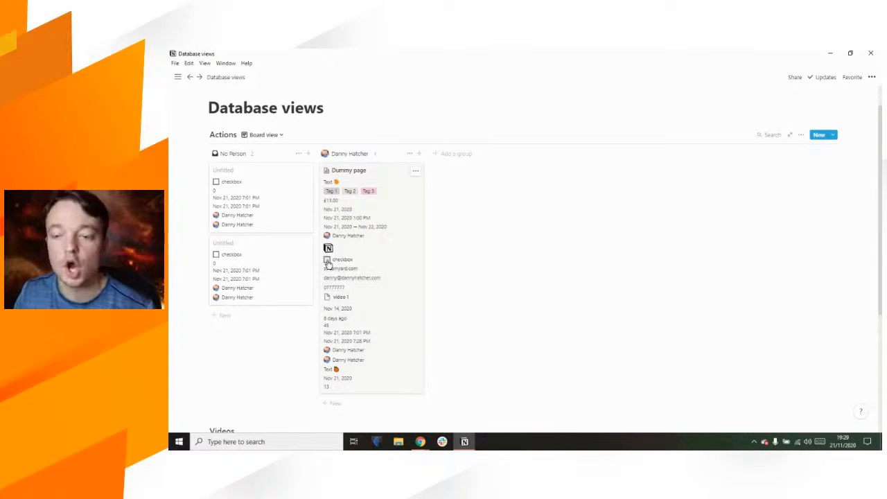
Step: Add a board filter showing only cards whose checkbox is unticked
{"action": "left_click", "coordinate": [801, 135]}
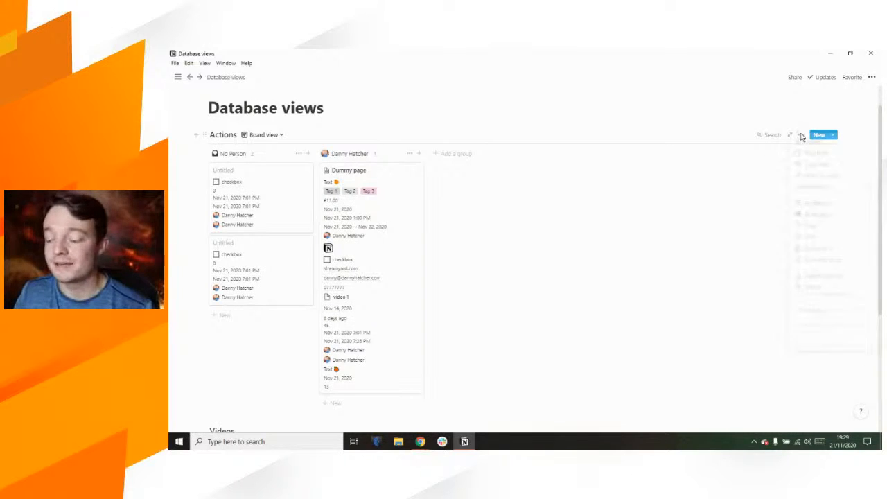
{"action": "left_click", "coordinate": [817, 226]}
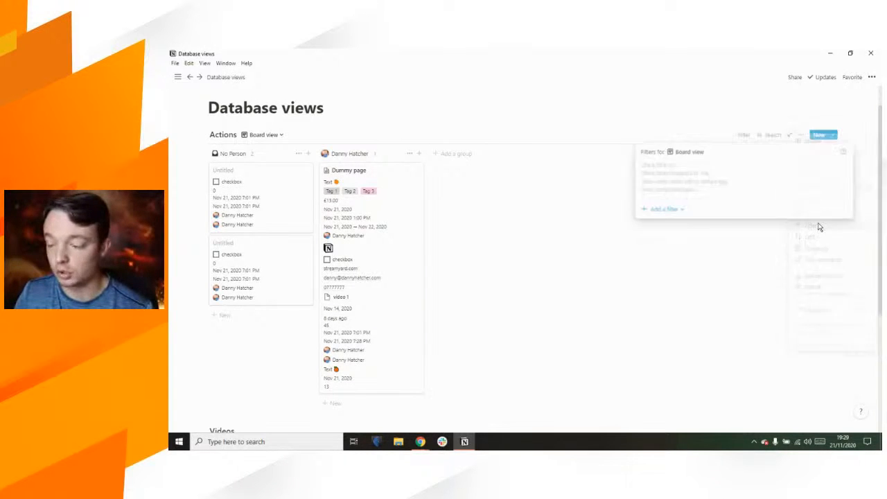
{"action": "left_click", "coordinate": [718, 212]}
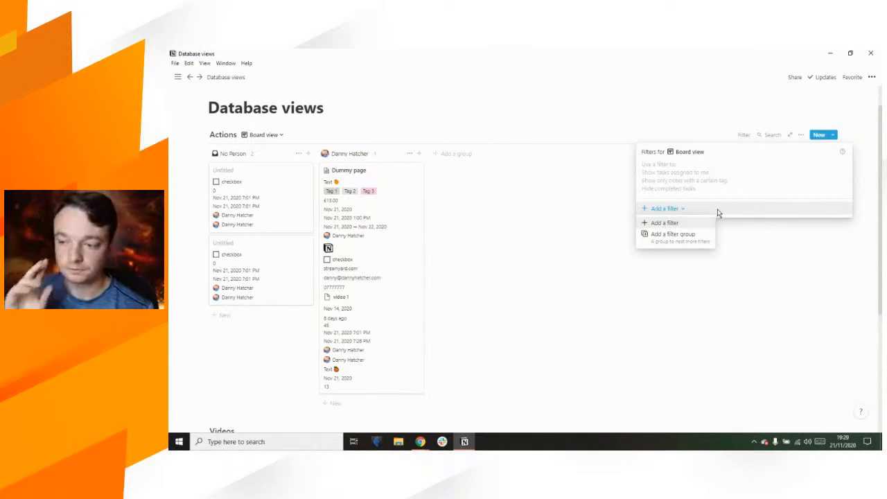
{"action": "left_click", "coordinate": [693, 224]}
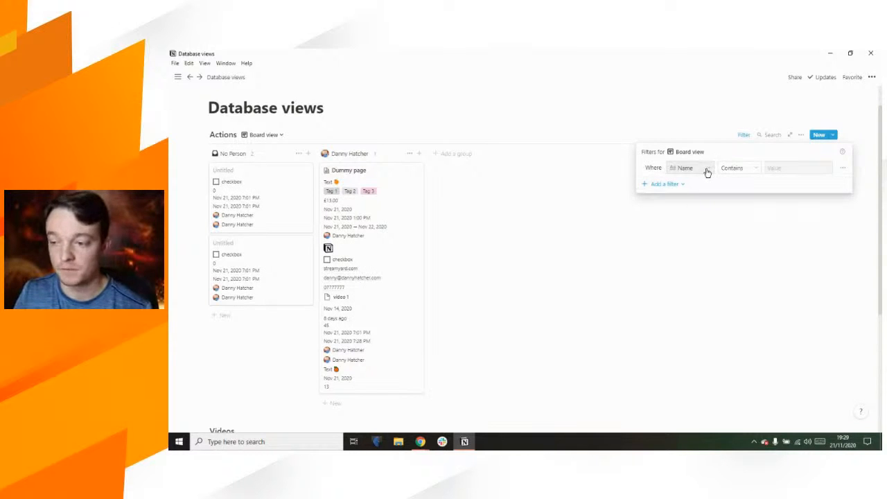
{"action": "left_click", "coordinate": [707, 172]}
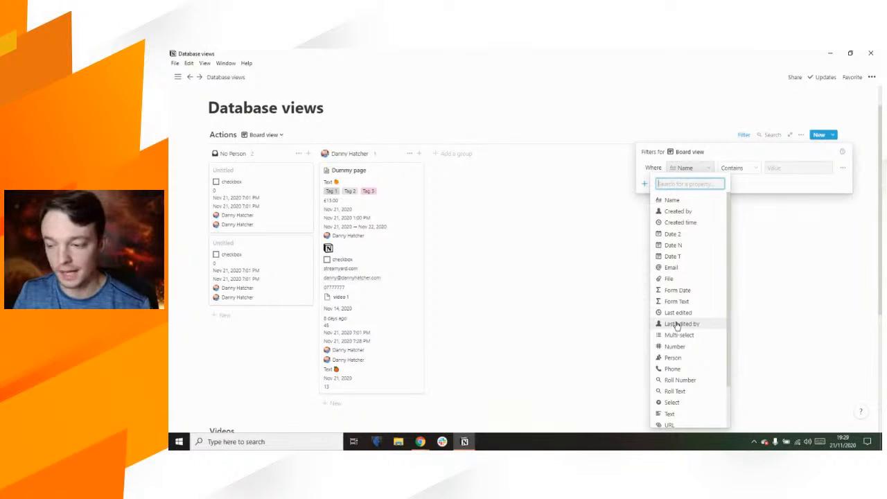
{"action": "scroll", "coordinate": [677, 325], "scroll_direction": "down", "scroll_amount": 2}
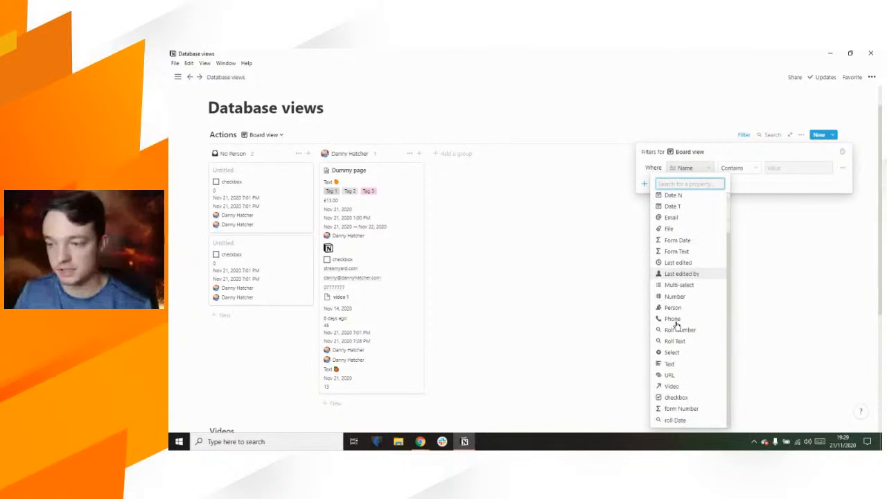
{"action": "left_click", "coordinate": [677, 397]}
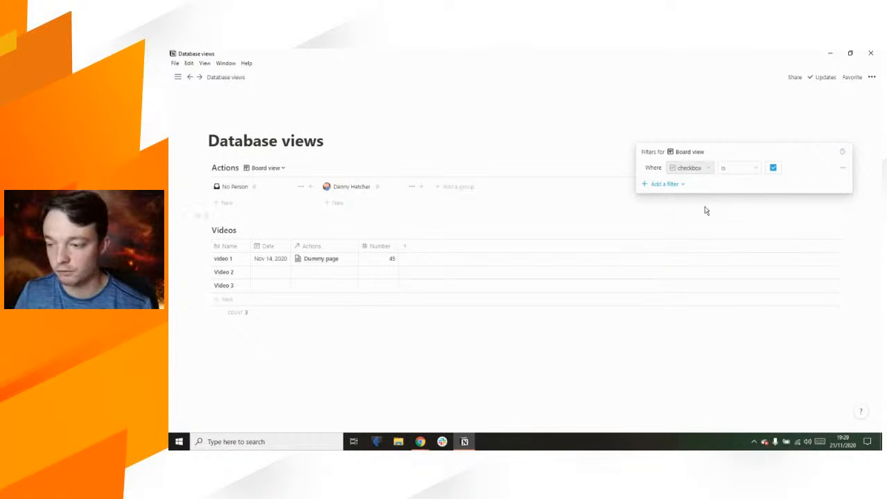
{"action": "left_click", "coordinate": [773, 169]}
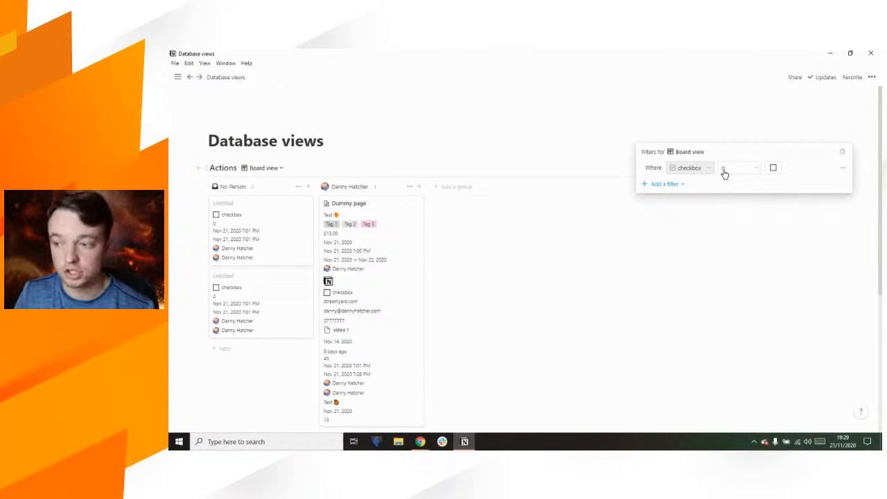
{"action": "left_click", "coordinate": [476, 159]}
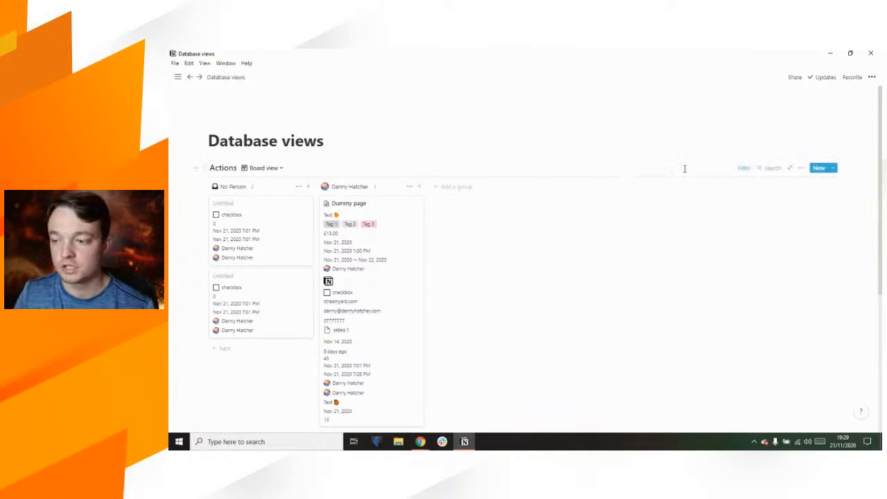
Step: Tick the Dummy page's checkbox and remove the checkbox filter rule
{"action": "scroll", "coordinate": [464, 161], "scroll_direction": "down", "scroll_amount": 3}
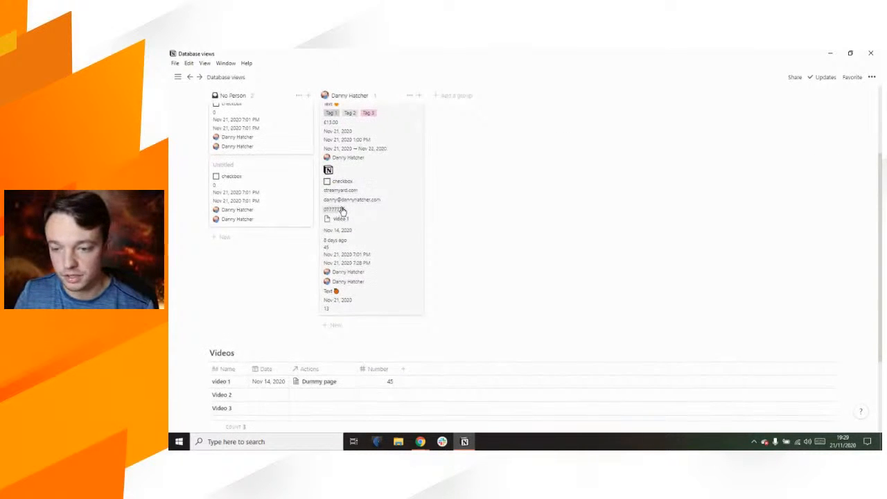
{"action": "scroll", "coordinate": [341, 210], "scroll_direction": "up", "scroll_amount": 2}
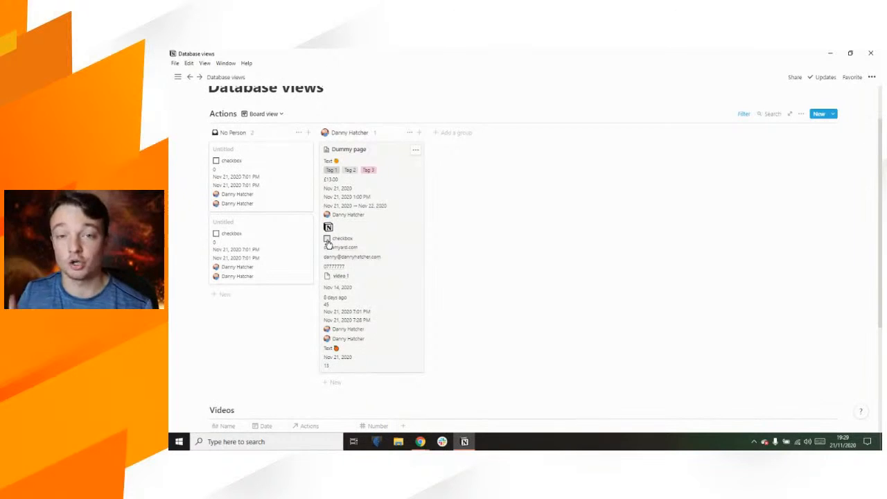
{"action": "left_click", "coordinate": [327, 240]}
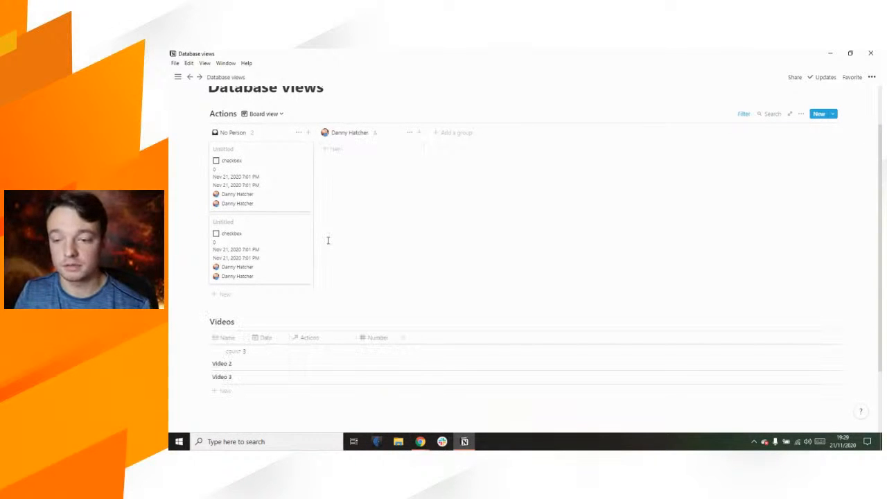
{"action": "left_click", "coordinate": [742, 113]}
{"action": "left_click", "coordinate": [841, 146]}
{"action": "left_click", "coordinate": [837, 162]}
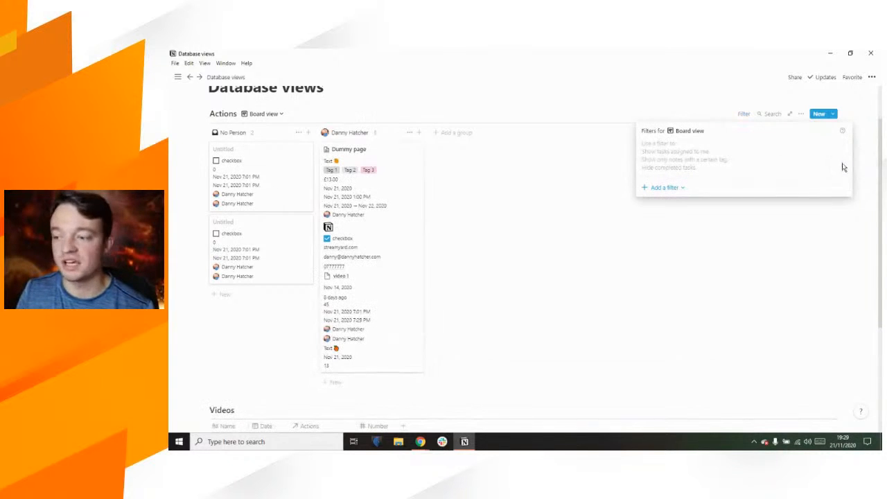
{"action": "left_click", "coordinate": [608, 98]}
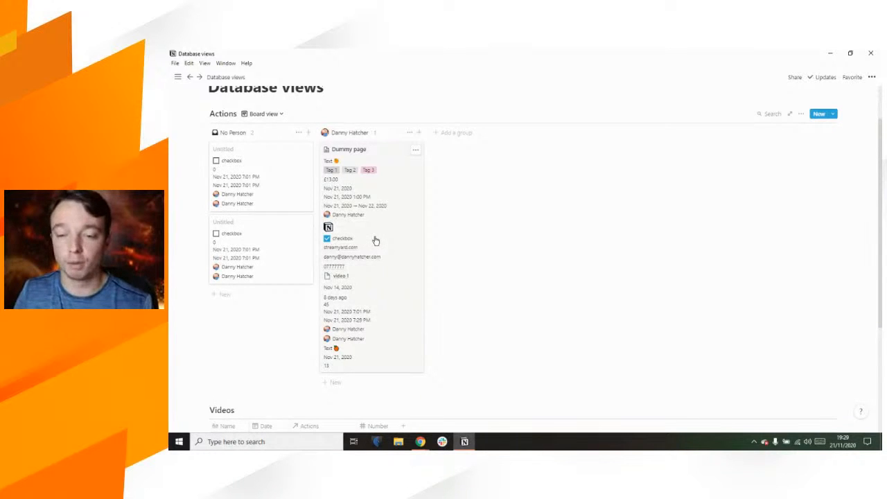
{"action": "left_click", "coordinate": [801, 114]}
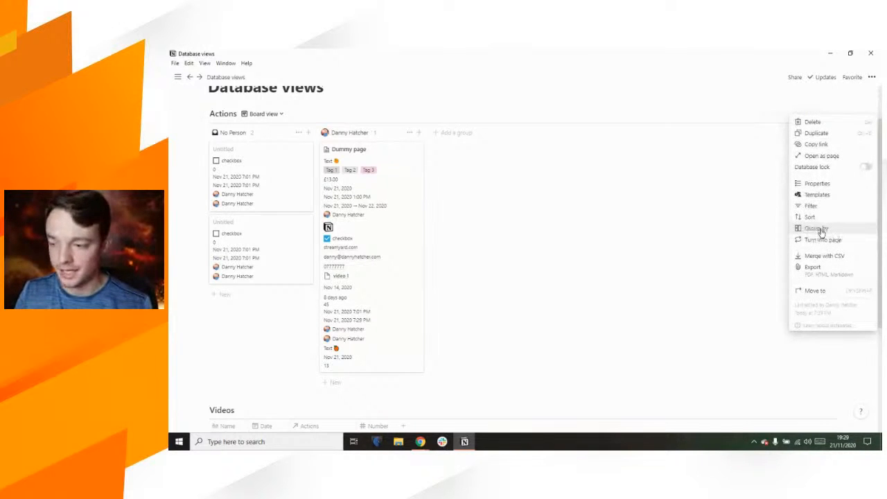
Step: Group the Actions board by the Multi-select property
{"action": "left_click", "coordinate": [830, 230]}
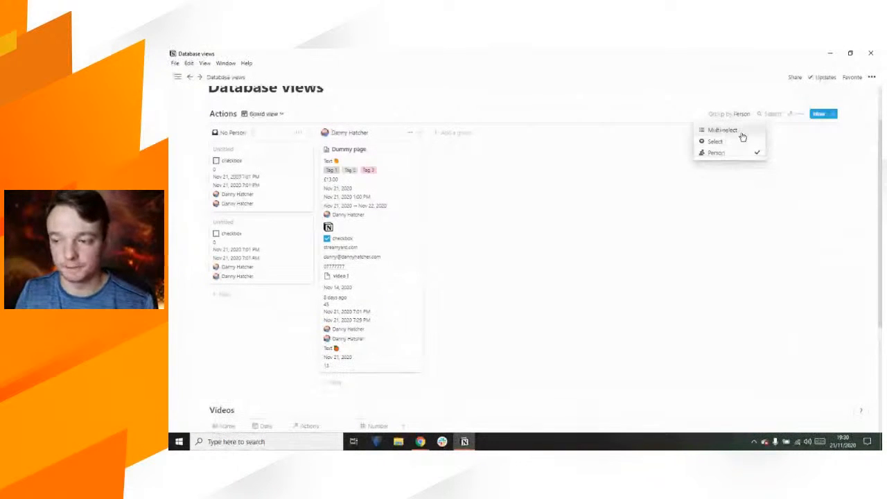
{"action": "left_click", "coordinate": [738, 130]}
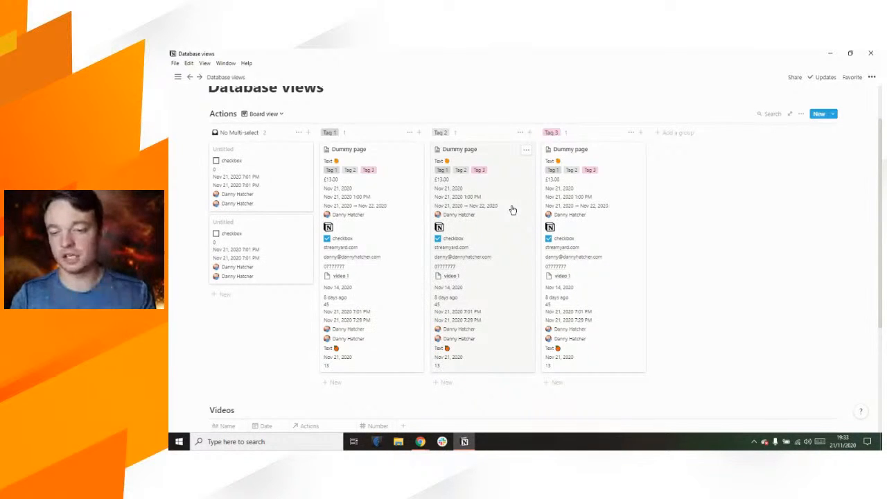
Step: Drag Dummy page cards between the Tag 1, Tag 2, Tag 3 and No Multi-select columns
{"action": "left_click_drag", "start_coordinate": [479, 171], "coordinate": [364, 330]}
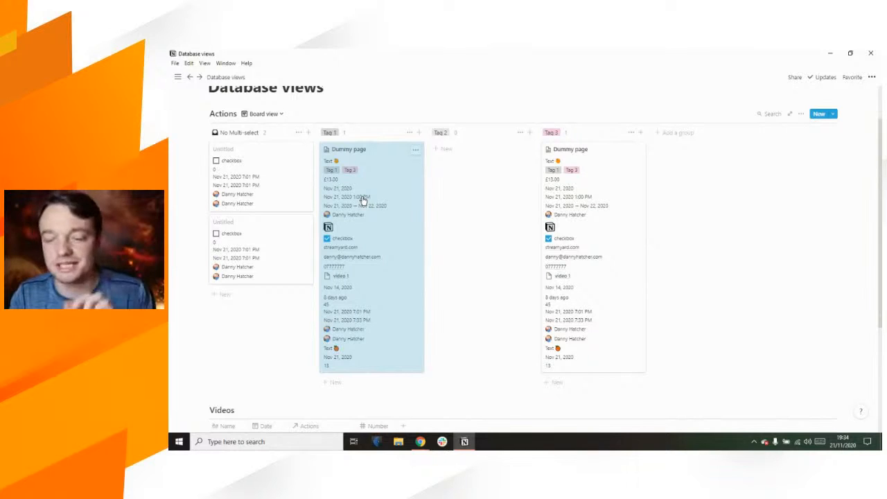
{"action": "left_click_drag", "start_coordinate": [340, 192], "coordinate": [452, 179]}
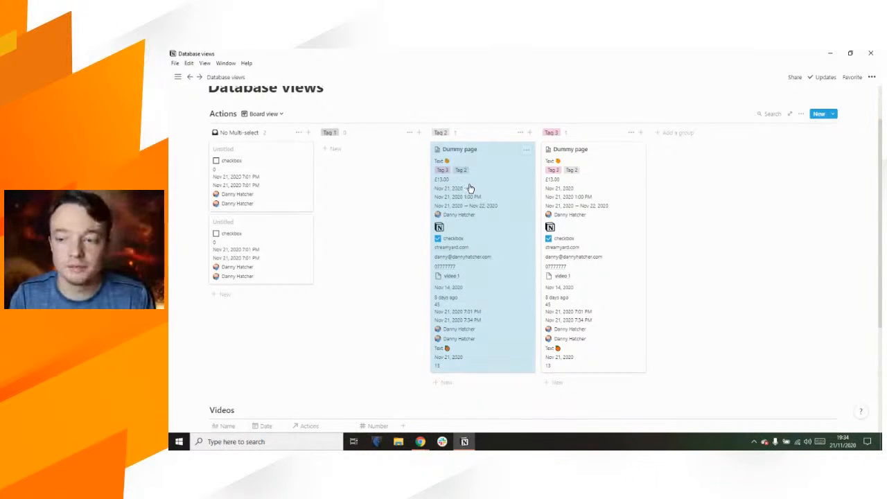
{"action": "left_click_drag", "start_coordinate": [580, 194], "coordinate": [275, 278]}
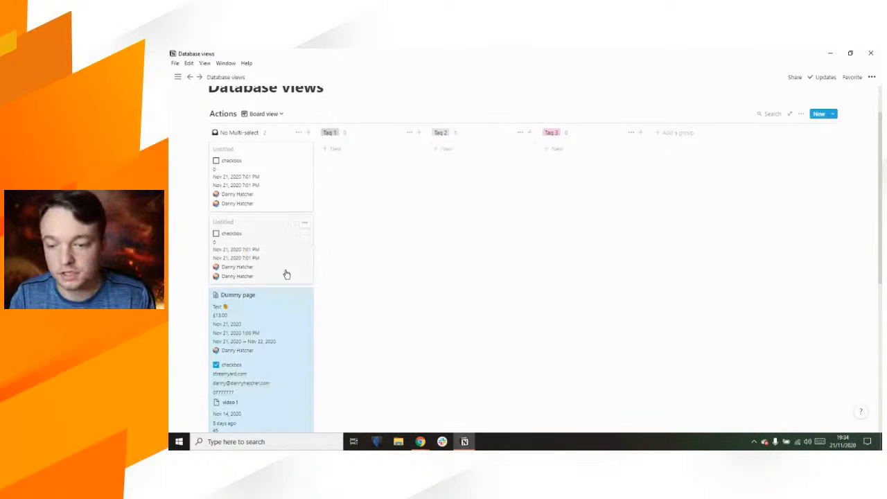
{"action": "left_click_drag", "start_coordinate": [287, 295], "coordinate": [572, 197]}
Step: Add Tag 1 and Tag 2 to the Dummy page's Multi-select property from its preview
{"action": "left_click", "coordinate": [572, 197]}
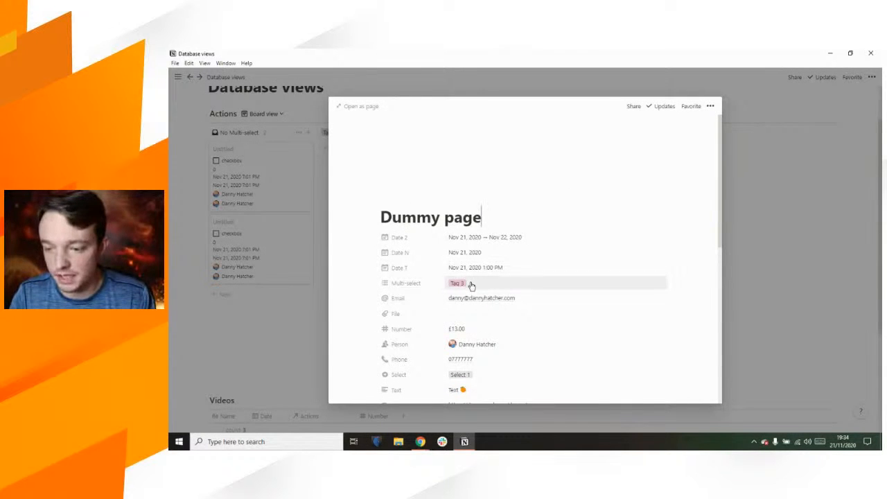
{"action": "left_click", "coordinate": [469, 283]}
{"action": "left_click", "coordinate": [477, 309]}
{"action": "left_click", "coordinate": [478, 320]}
{"action": "left_click", "coordinate": [782, 249]}
{"action": "left_click", "coordinate": [782, 251]}
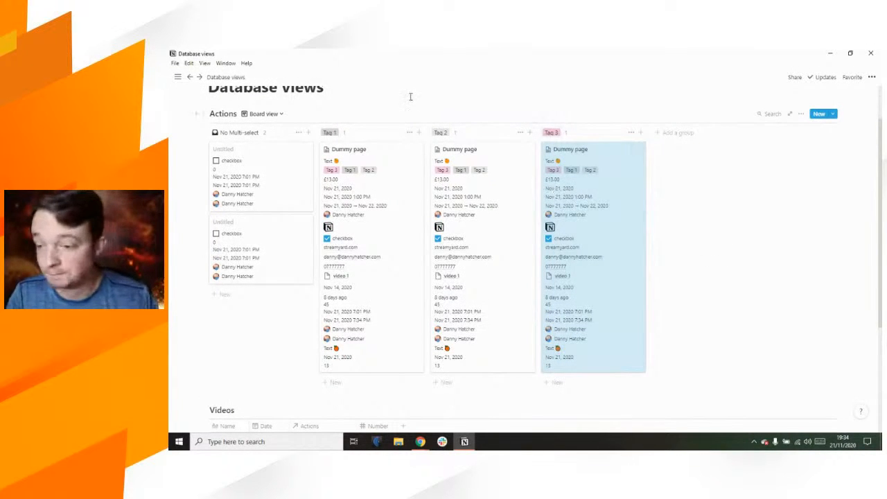
{"action": "left_click", "coordinate": [387, 95]}
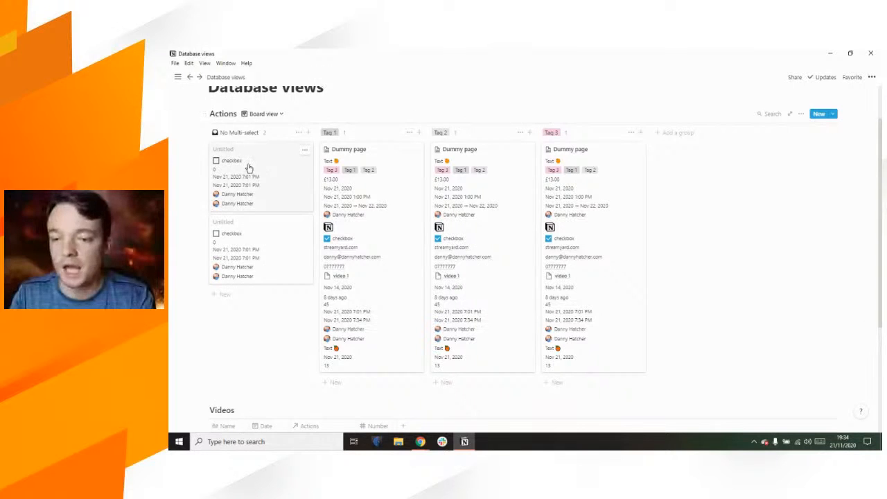
Step: Check the No Multi-select and Tag 1 group menus, then show Tag 1's count calculations
{"action": "left_click", "coordinate": [298, 133]}
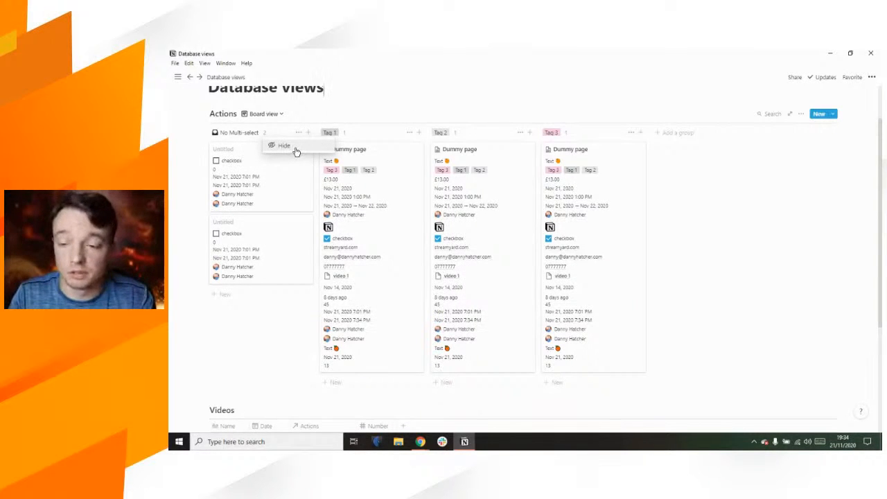
{"action": "left_click", "coordinate": [327, 115]}
{"action": "left_click", "coordinate": [410, 133]}
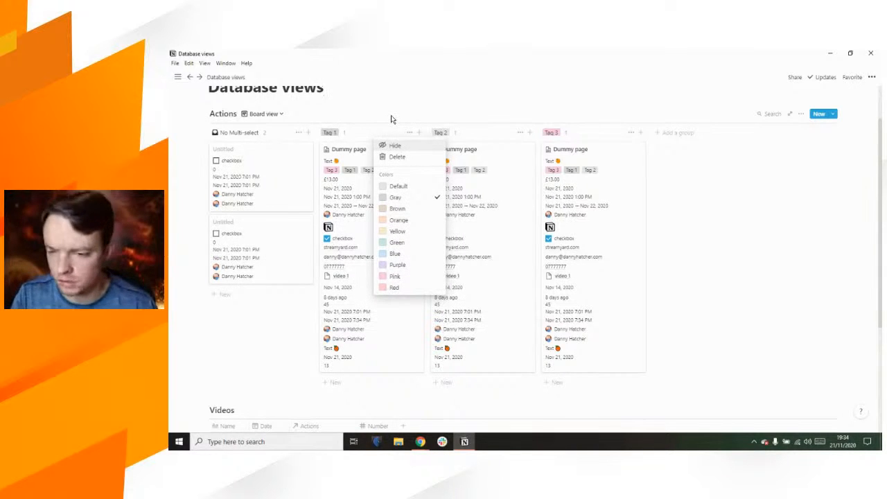
{"action": "left_click", "coordinate": [391, 120]}
{"action": "left_click", "coordinate": [346, 136]}
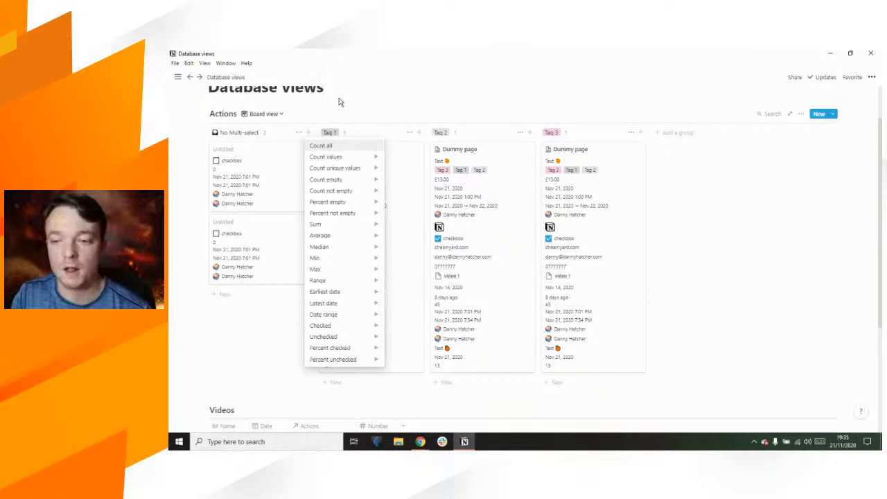
Step: Move the Tag 2 Dummy page card into Tag 1 and delete the accidental Copy of Dummy page
{"action": "left_click", "coordinate": [339, 102]}
{"action": "left_click_drag", "start_coordinate": [471, 192], "coordinate": [386, 162]}
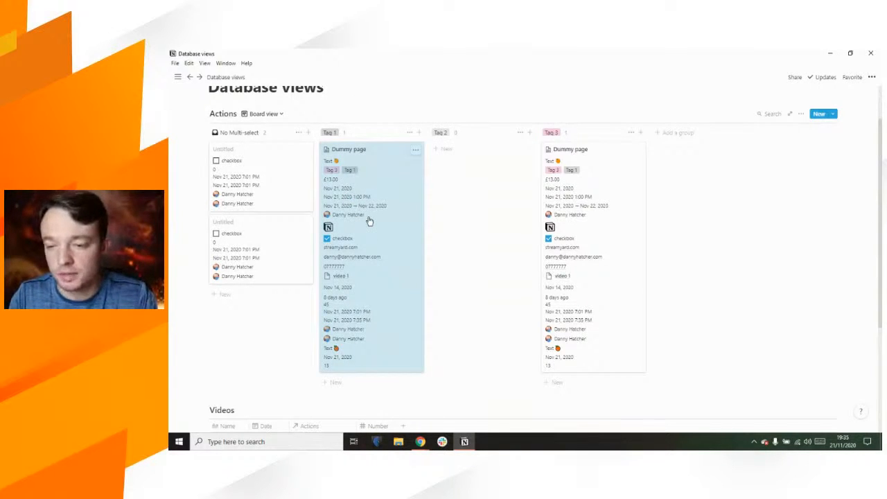
{"action": "left_click_drag", "start_coordinate": [370, 220], "coordinate": [472, 152]}
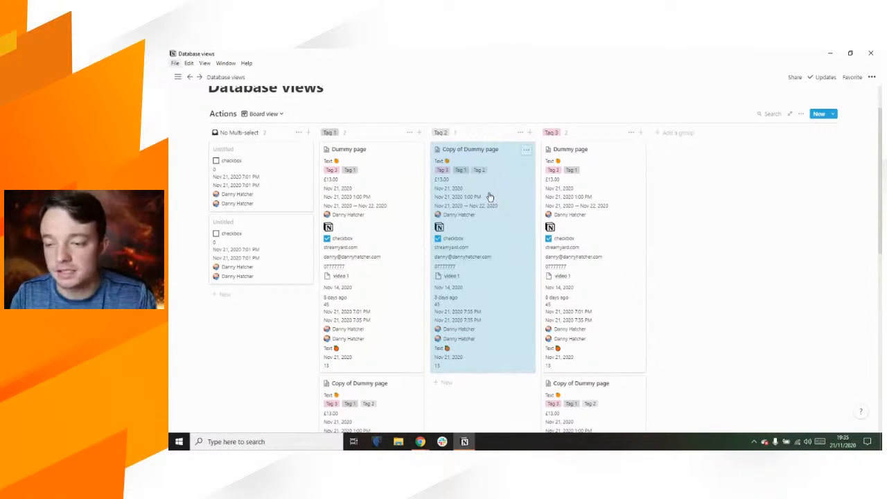
{"action": "scroll", "coordinate": [490, 197], "scroll_direction": "down", "scroll_amount": 3}
{"action": "scroll", "coordinate": [489, 198], "scroll_direction": "up", "scroll_amount": 3}
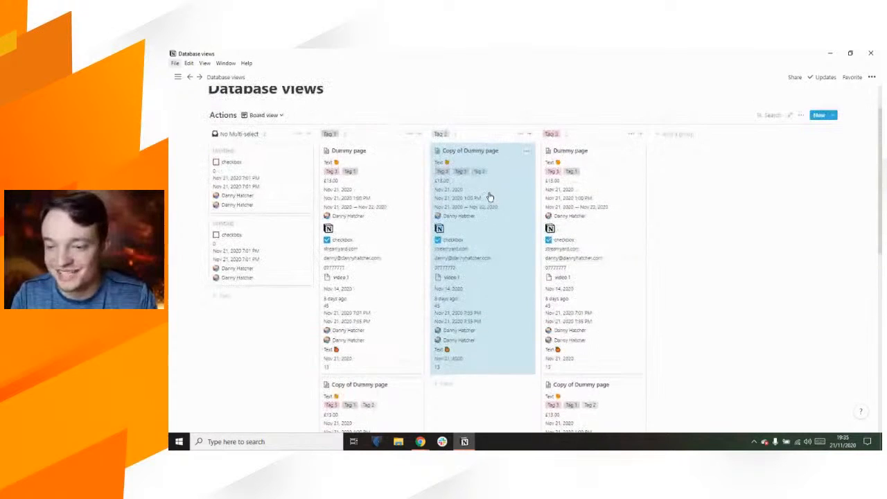
{"action": "right_click", "coordinate": [490, 198]}
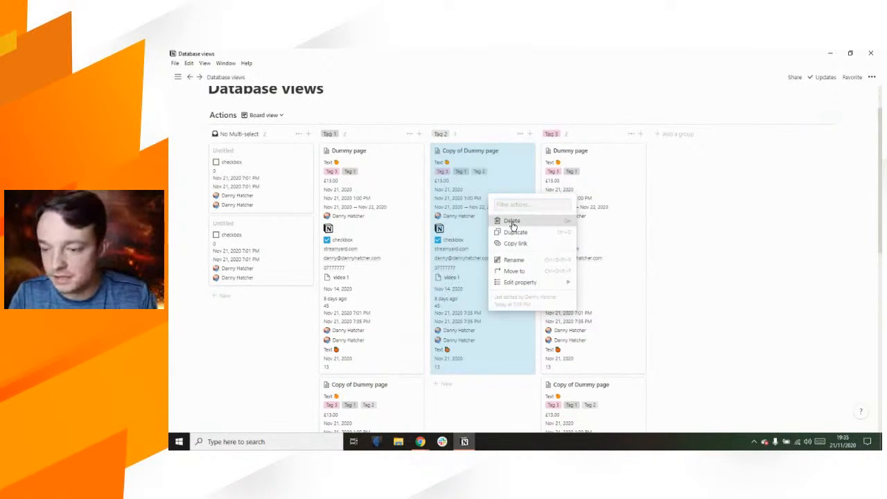
{"action": "left_click", "coordinate": [510, 219]}
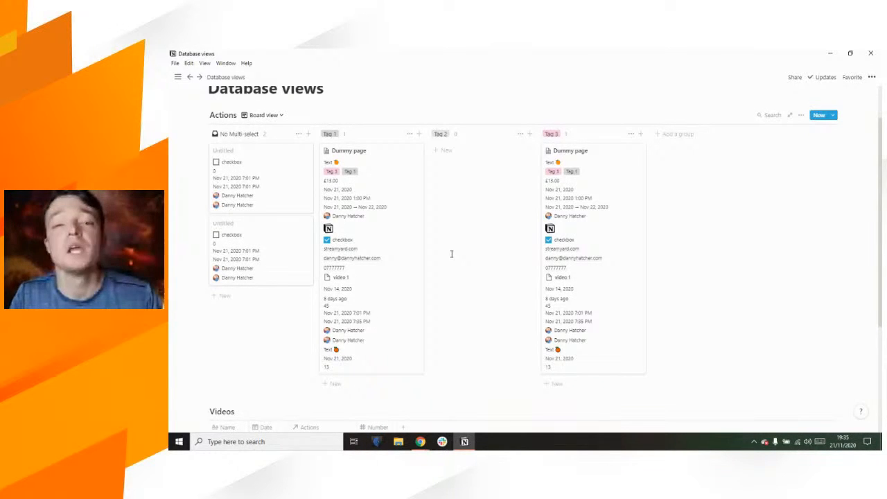
{"action": "left_click", "coordinate": [345, 136]}
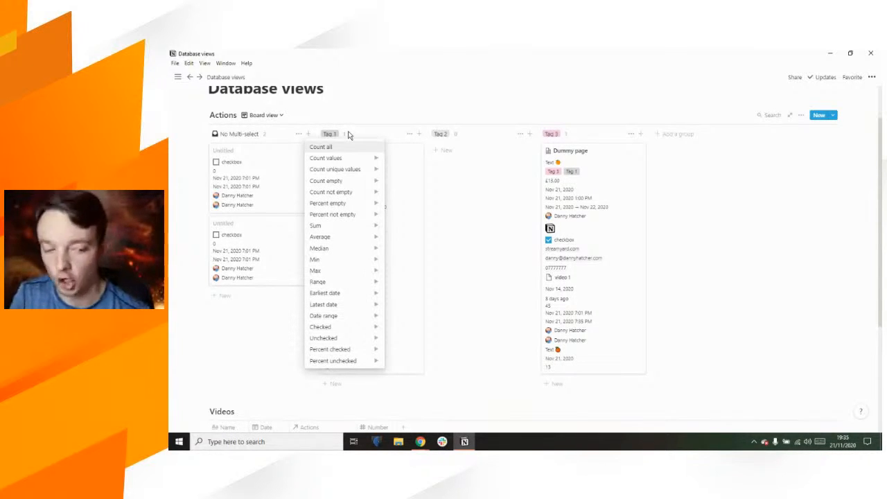
{"action": "mouse_move", "coordinate": [346, 159]}
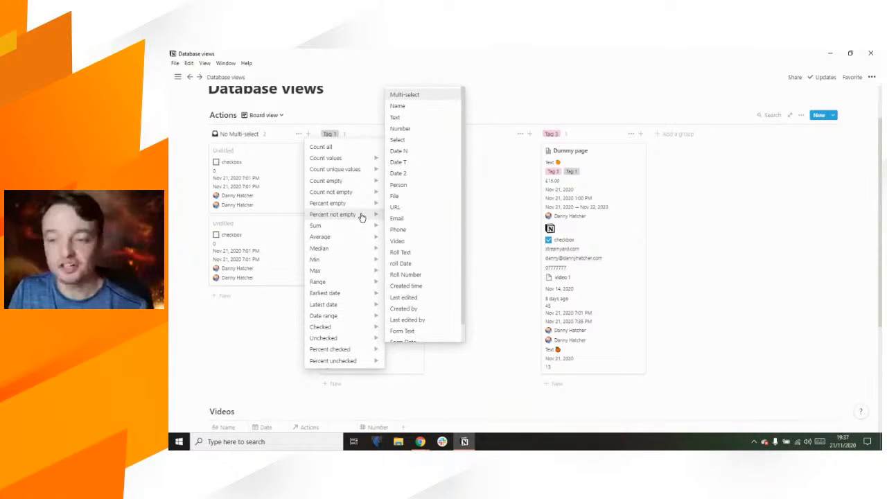
{"action": "mouse_move", "coordinate": [355, 227]}
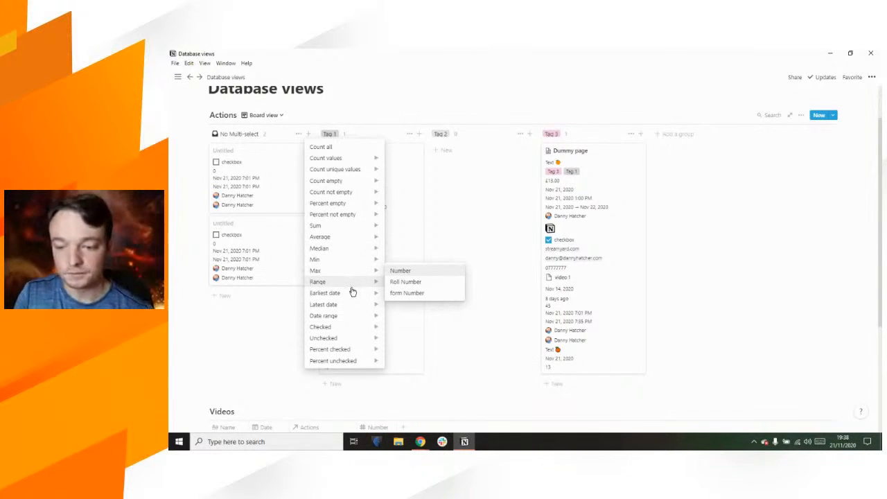
{"action": "mouse_move", "coordinate": [354, 296]}
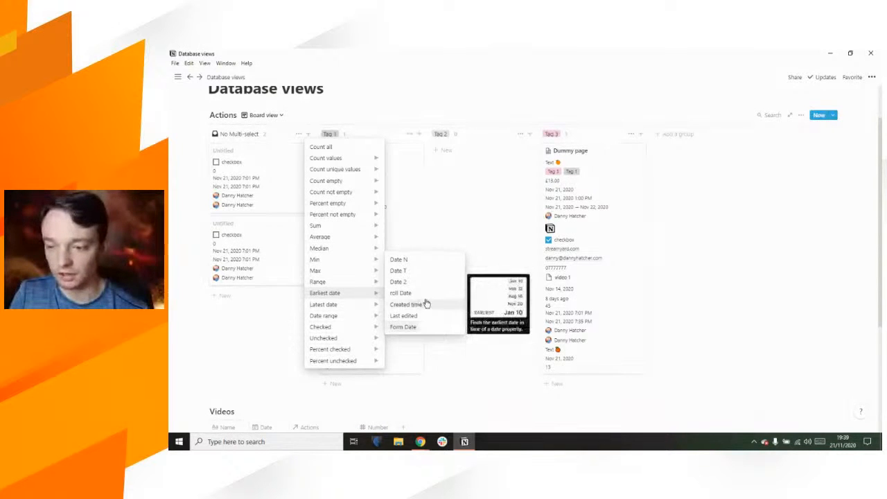
Step: Look over Tag 1's Calculate options (Date range, Checked) without applying any
{"action": "mouse_move", "coordinate": [359, 313]}
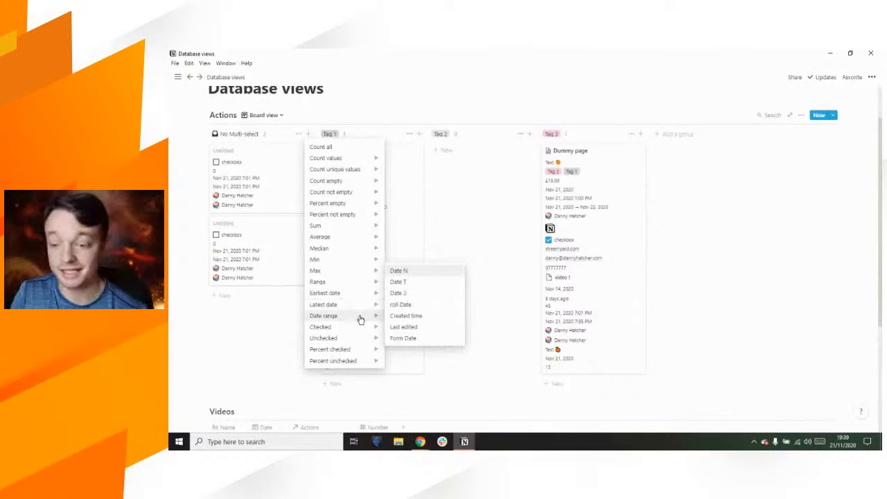
{"action": "mouse_move", "coordinate": [360, 330]}
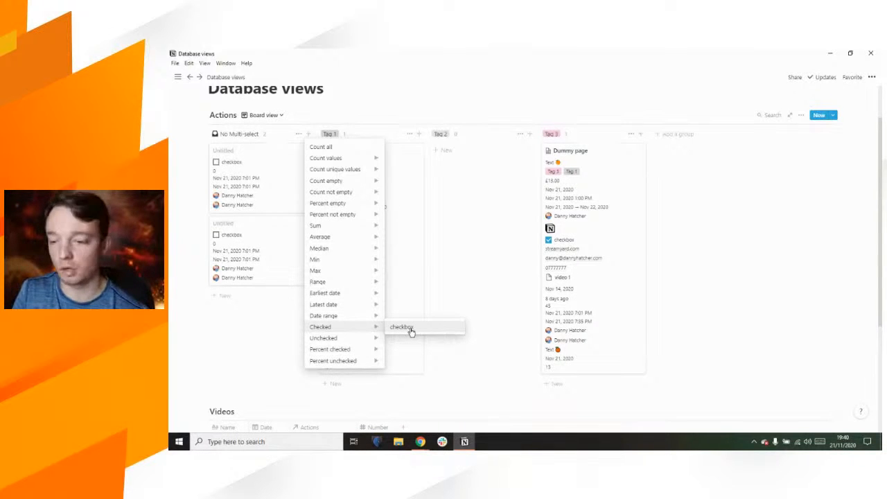
Step: Open the Dummy page and add a new property named Roll check
{"action": "left_click", "coordinate": [346, 96]}
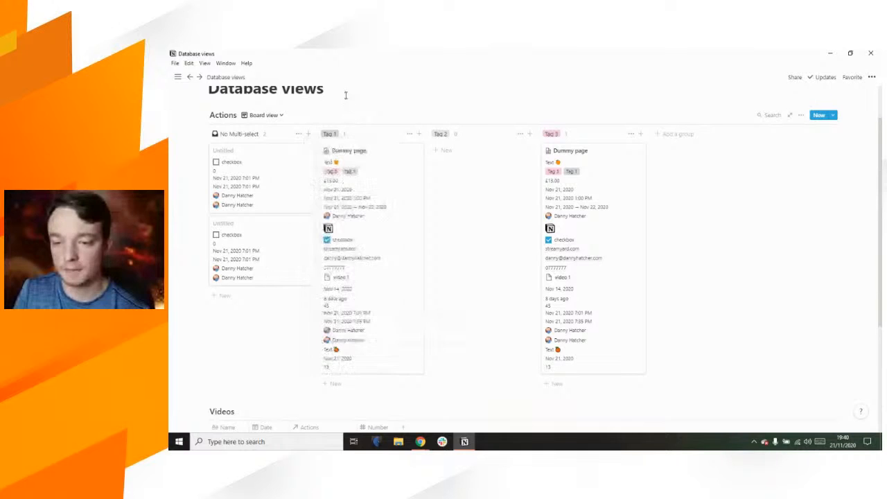
{"action": "left_click", "coordinate": [371, 319]}
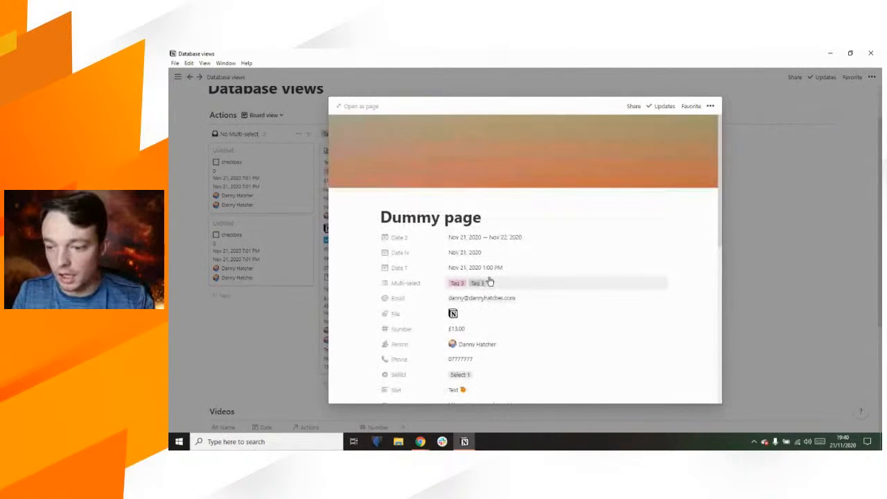
{"action": "scroll", "coordinate": [489, 282], "scroll_direction": "down", "scroll_amount": 5}
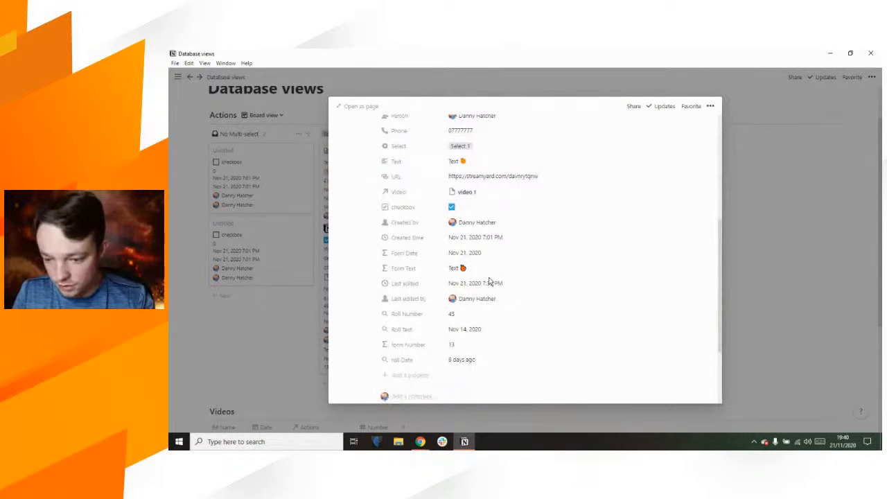
{"action": "left_click", "coordinate": [392, 375]}
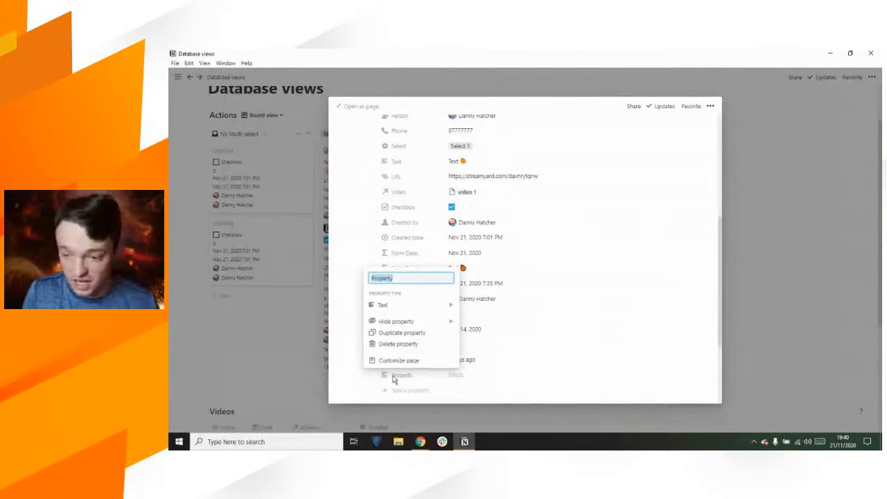
{"action": "type", "text": "Roll check"}
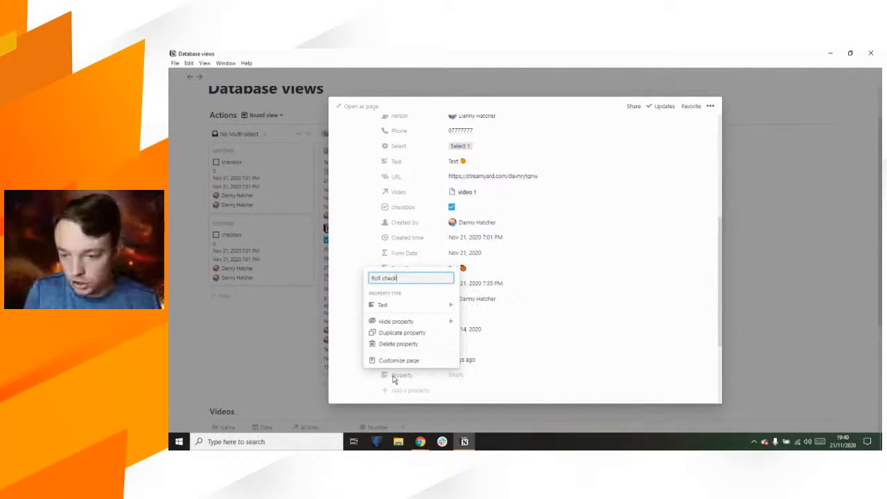
Step: Make Roll check a rollup of the Video relation's Name, showing video 1
{"action": "left_click", "coordinate": [422, 309]}
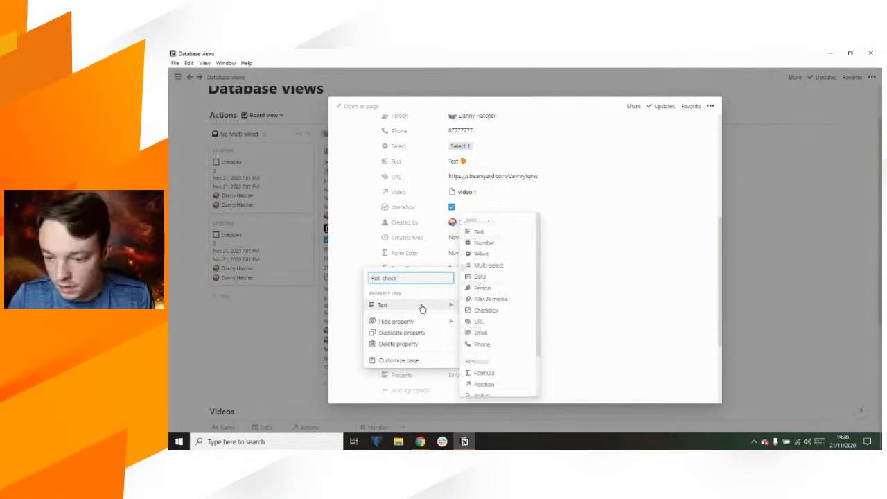
{"action": "left_click", "coordinate": [492, 396]}
{"action": "left_click", "coordinate": [462, 377]}
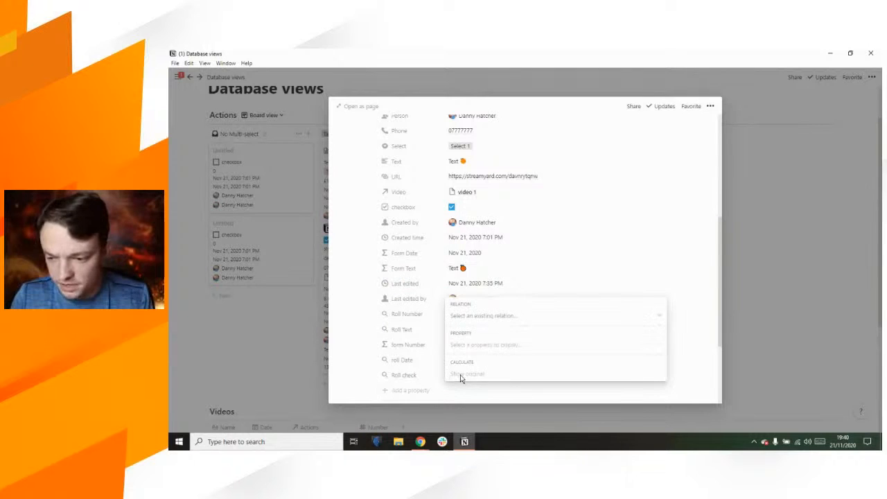
{"action": "left_click", "coordinate": [488, 320]}
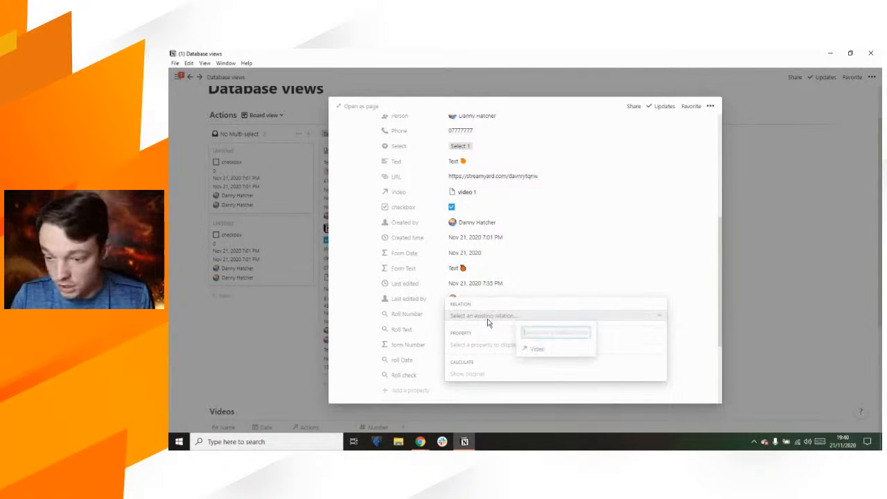
{"action": "left_click", "coordinate": [537, 349]}
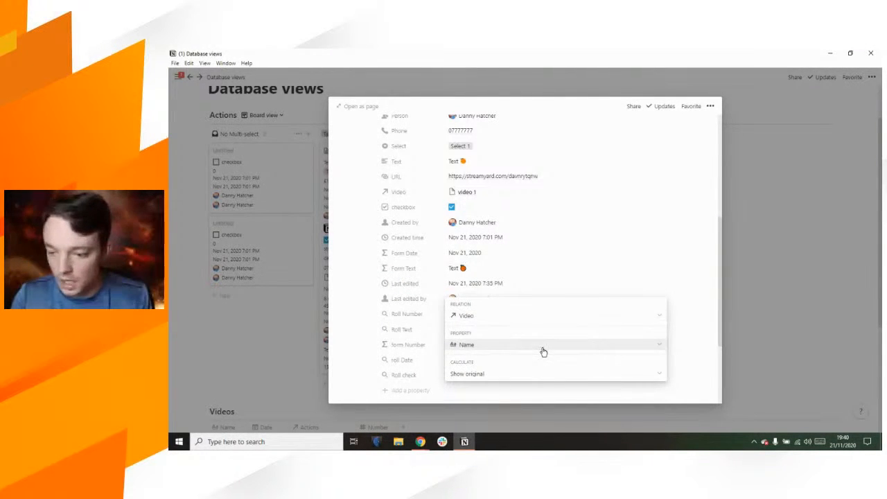
{"action": "left_click", "coordinate": [542, 346]}
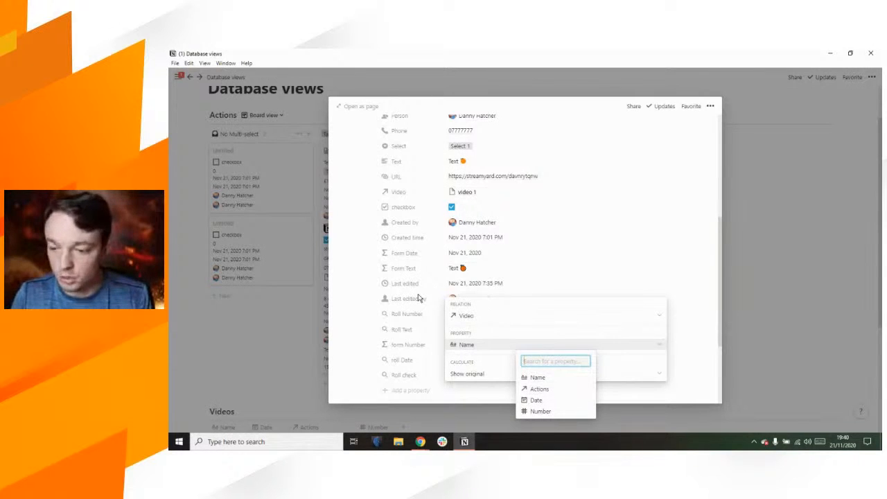
{"action": "left_click", "coordinate": [271, 321]}
{"action": "left_click", "coordinate": [270, 321]}
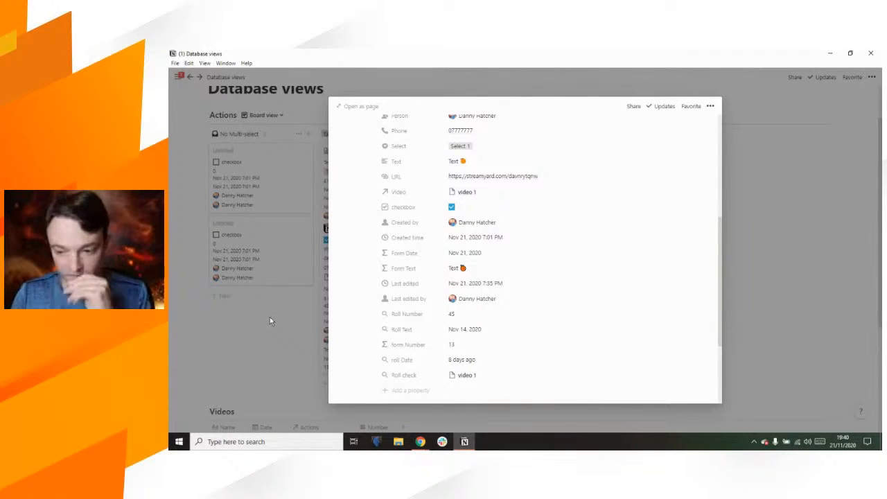
{"action": "left_click", "coordinate": [270, 321]}
Step: Add a Checkbox-type column named done to the Videos table
{"action": "scroll", "coordinate": [270, 321], "scroll_direction": "down", "scroll_amount": 3}
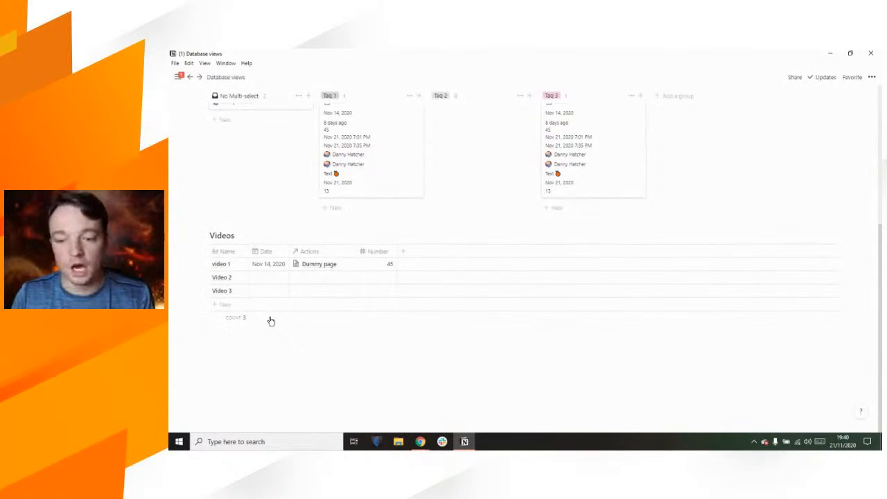
{"action": "left_click", "coordinate": [403, 252]}
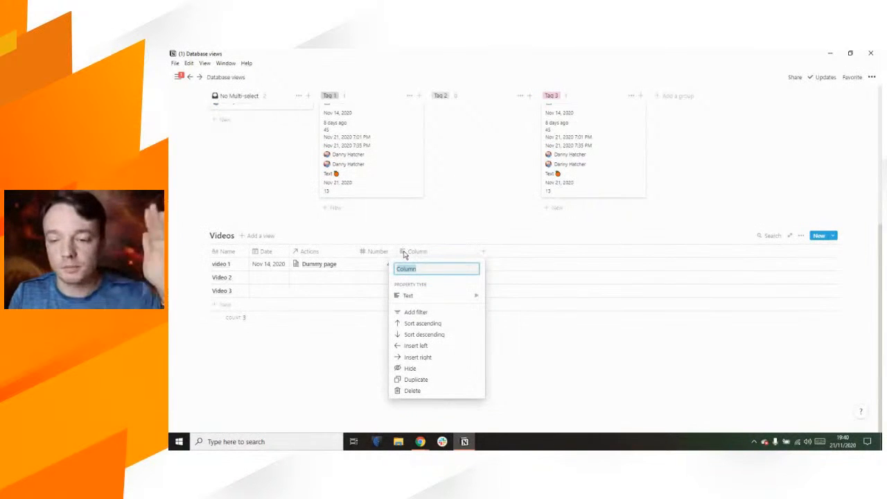
{"action": "mouse_move", "coordinate": [419, 297]}
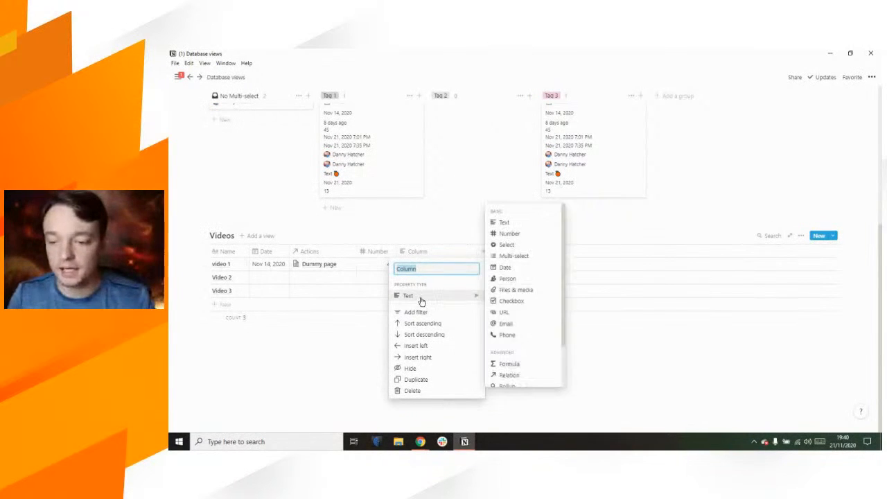
{"action": "left_click", "coordinate": [525, 302]}
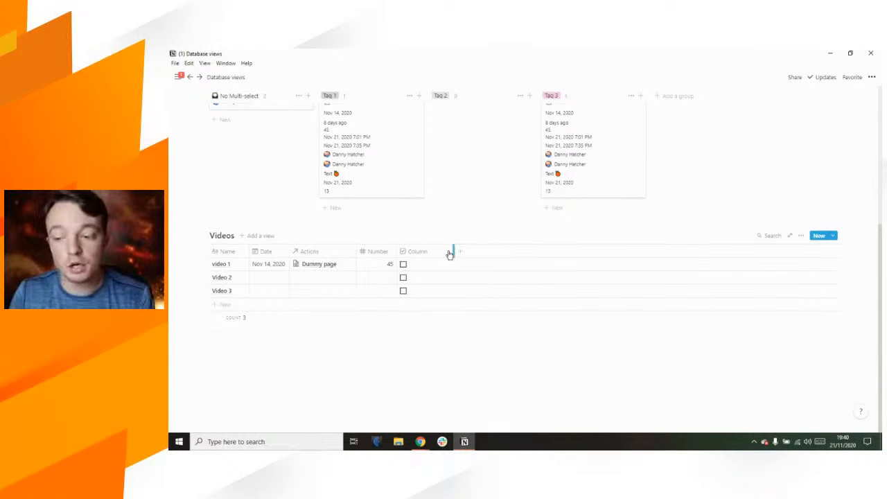
{"action": "left_click", "coordinate": [427, 254]}
{"action": "type", "text": "done"}
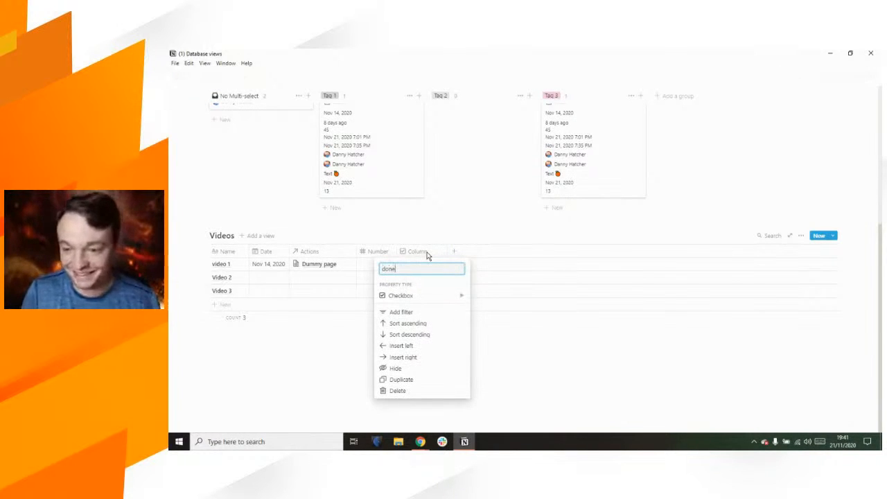
{"action": "key", "text": "Return"}
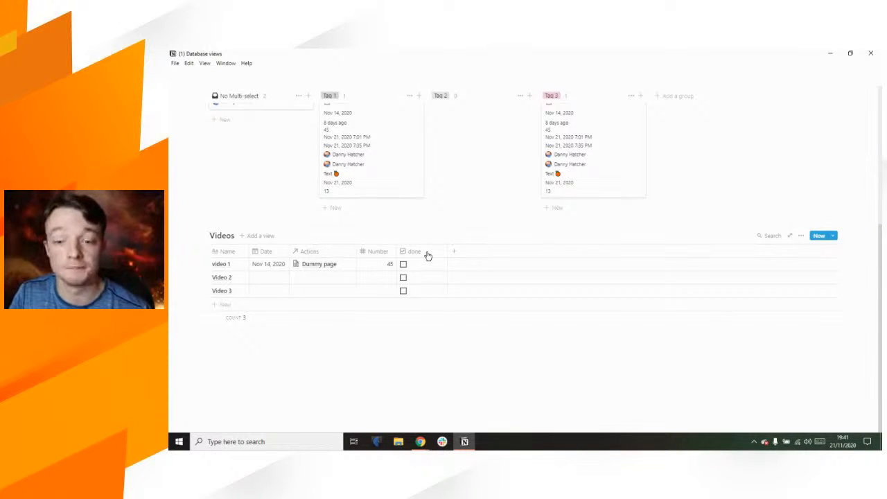
Step: Point the Roll check rollup at the done checkbox, calculated as Checked
{"action": "scroll", "coordinate": [418, 259], "scroll_direction": "up", "scroll_amount": 3}
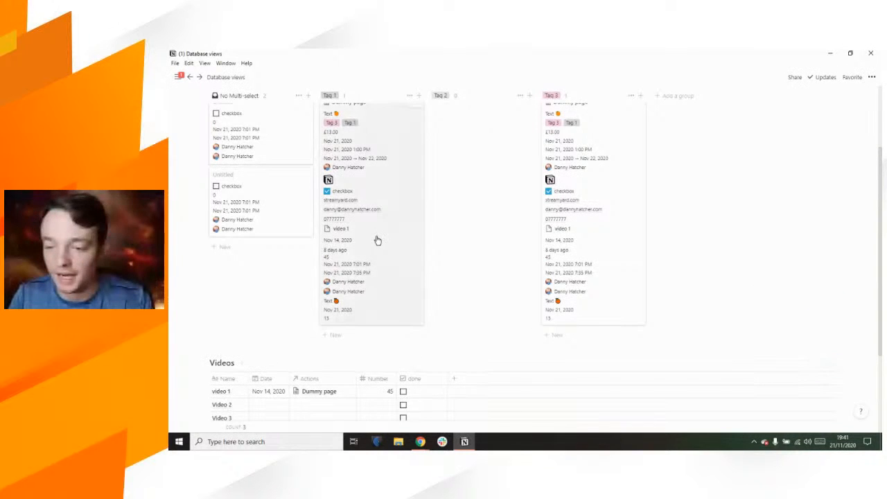
{"action": "left_click", "coordinate": [377, 240]}
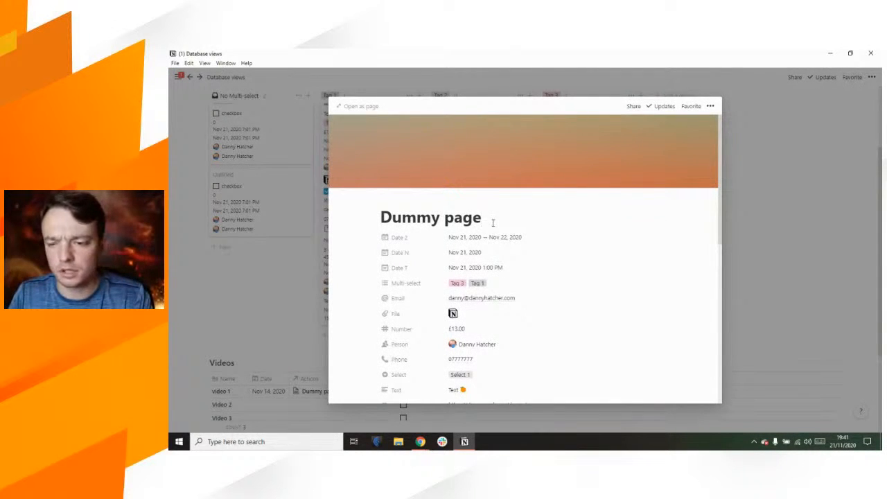
{"action": "scroll", "coordinate": [502, 223], "scroll_direction": "down", "scroll_amount": 3}
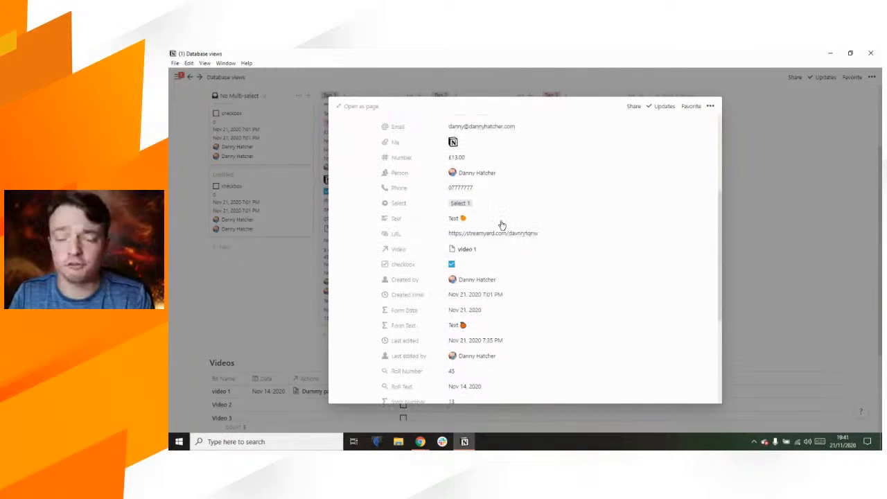
{"action": "scroll", "coordinate": [502, 223], "scroll_direction": "down", "scroll_amount": 4}
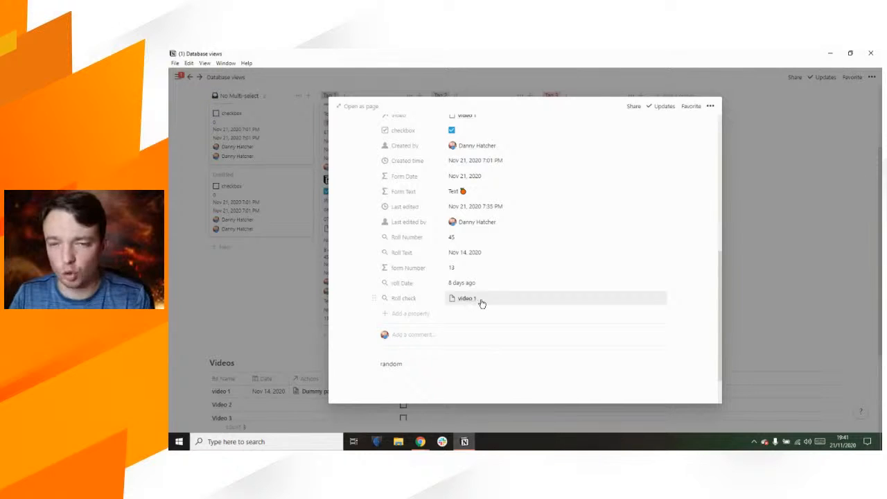
{"action": "left_click", "coordinate": [481, 302]}
{"action": "left_click", "coordinate": [478, 355]}
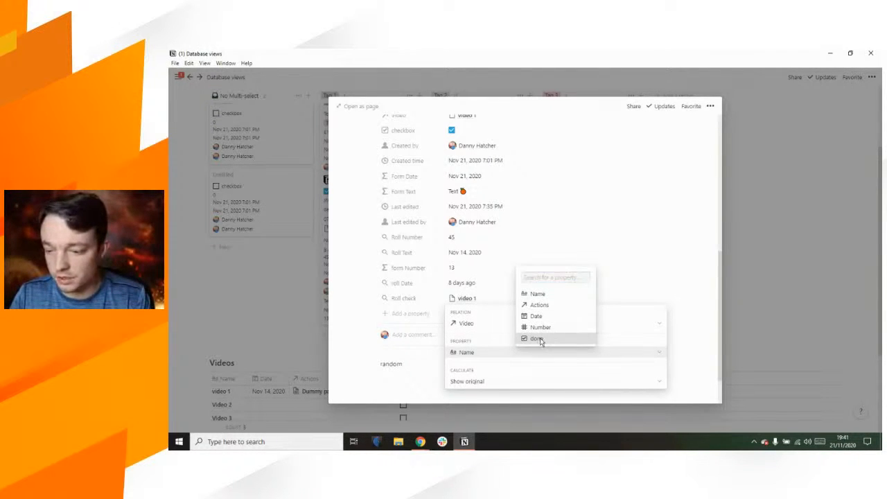
{"action": "left_click", "coordinate": [537, 339]}
{"action": "left_click", "coordinate": [469, 382]}
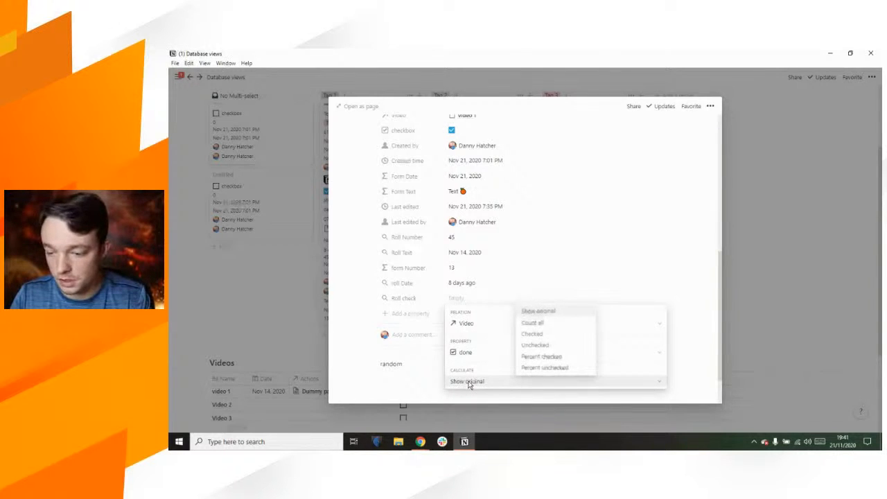
{"action": "left_click", "coordinate": [547, 335]}
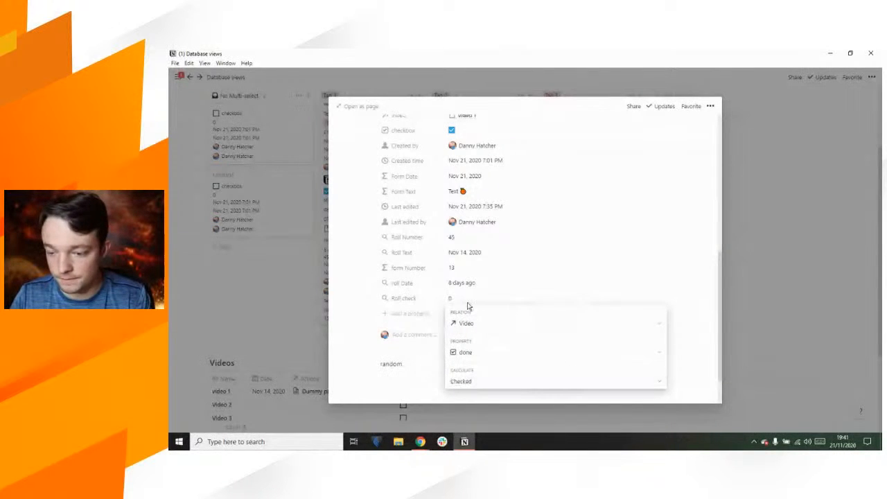
{"action": "left_click", "coordinate": [258, 281]}
{"action": "left_click", "coordinate": [262, 299]}
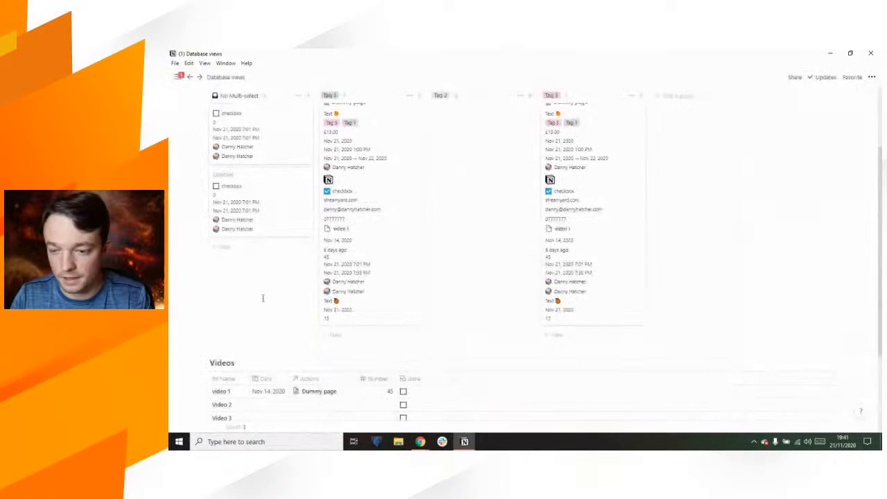
Step: Reopen the Dummy page and change Roll check's calculation to Show original
{"action": "scroll", "coordinate": [375, 269], "scroll_direction": "up", "scroll_amount": 2}
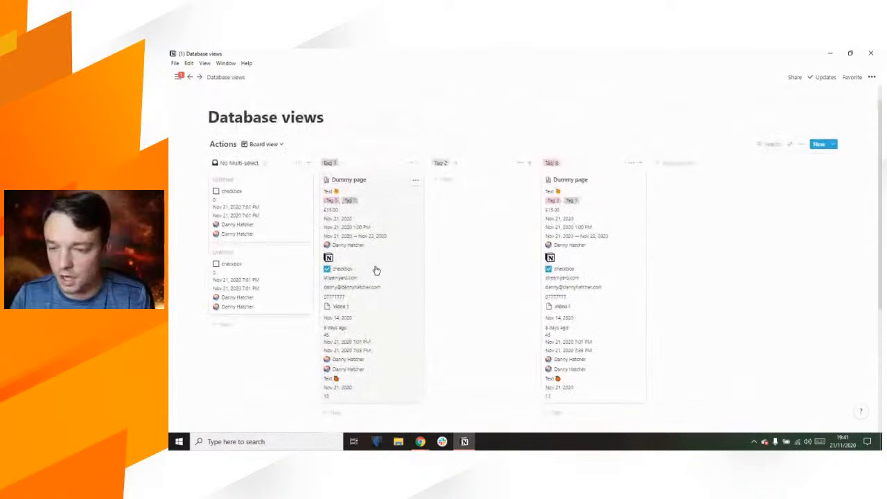
{"action": "left_click", "coordinate": [375, 269]}
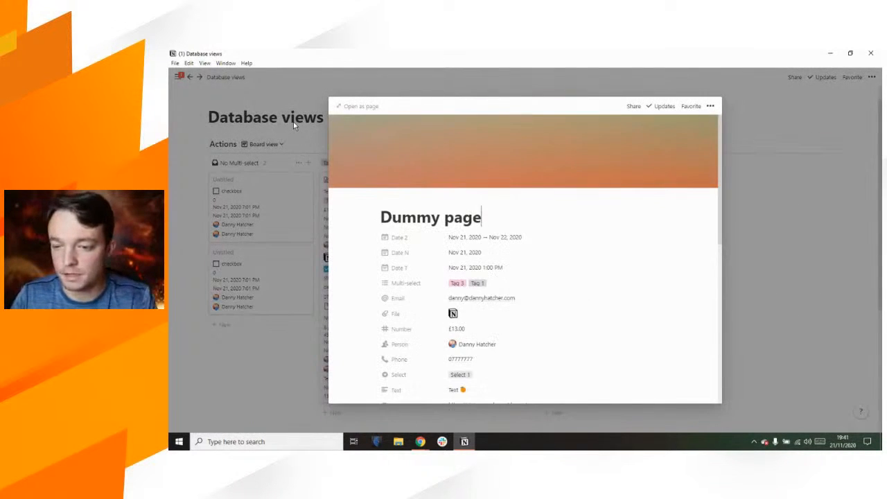
{"action": "left_click", "coordinate": [321, 137]}
{"action": "left_click", "coordinate": [344, 163]}
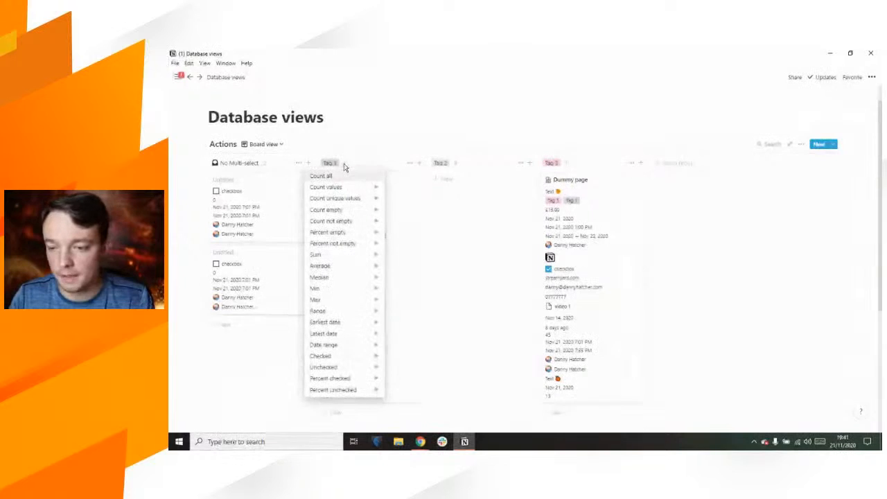
{"action": "left_click", "coordinate": [266, 350]}
{"action": "left_click", "coordinate": [350, 355]}
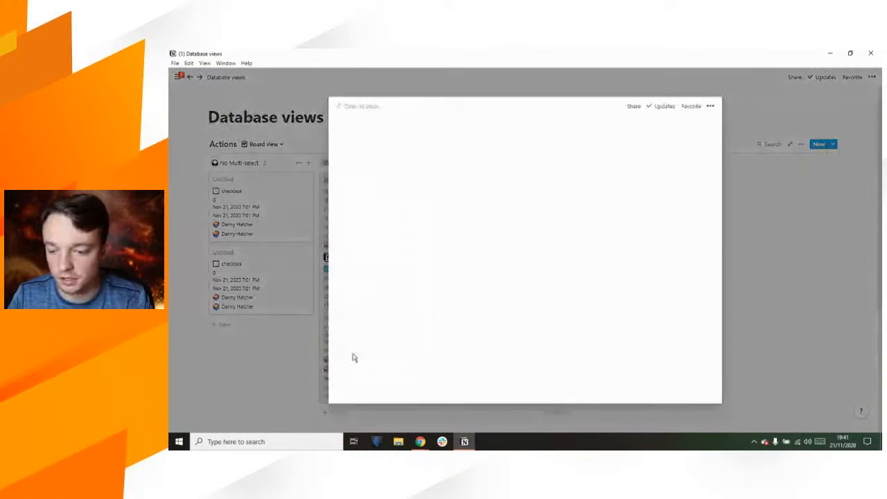
{"action": "scroll", "coordinate": [455, 333], "scroll_direction": "down", "scroll_amount": 5}
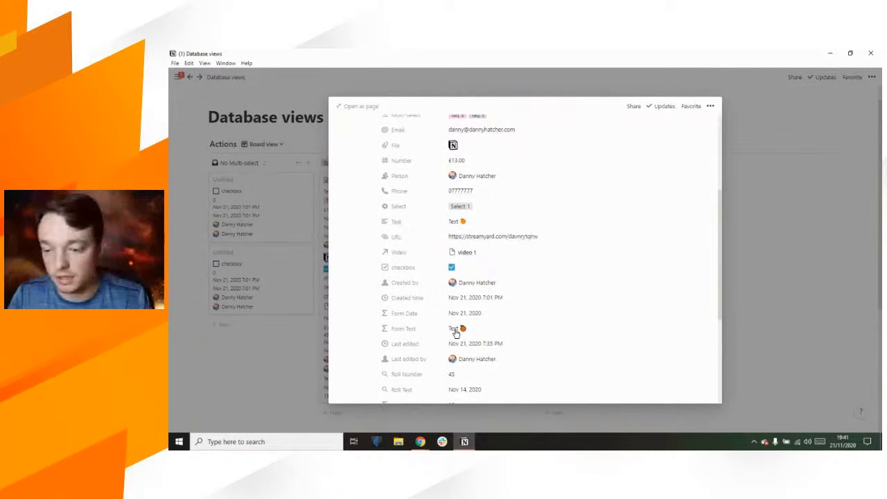
{"action": "left_click", "coordinate": [456, 333]}
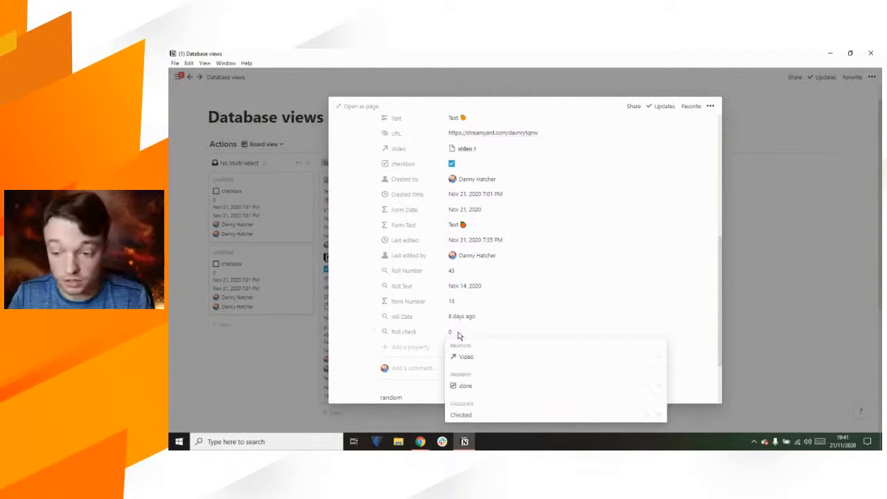
{"action": "left_click", "coordinate": [471, 415]}
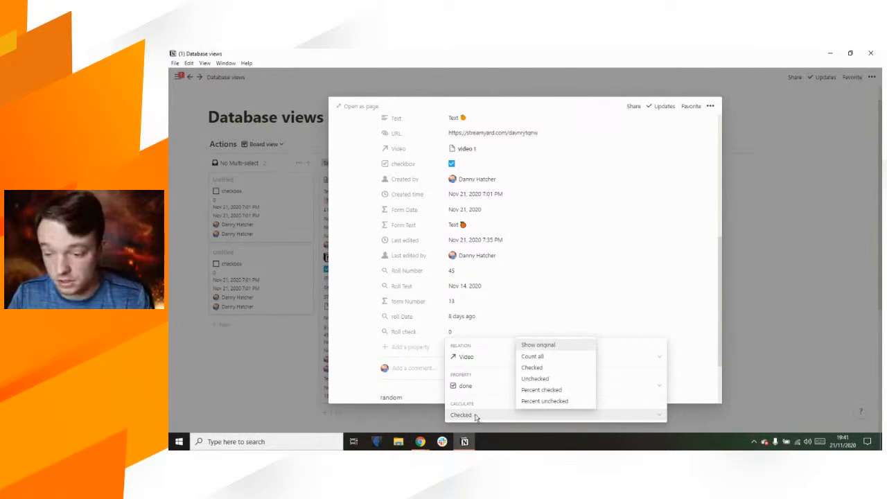
{"action": "left_click", "coordinate": [542, 349]}
{"action": "left_click", "coordinate": [264, 386]}
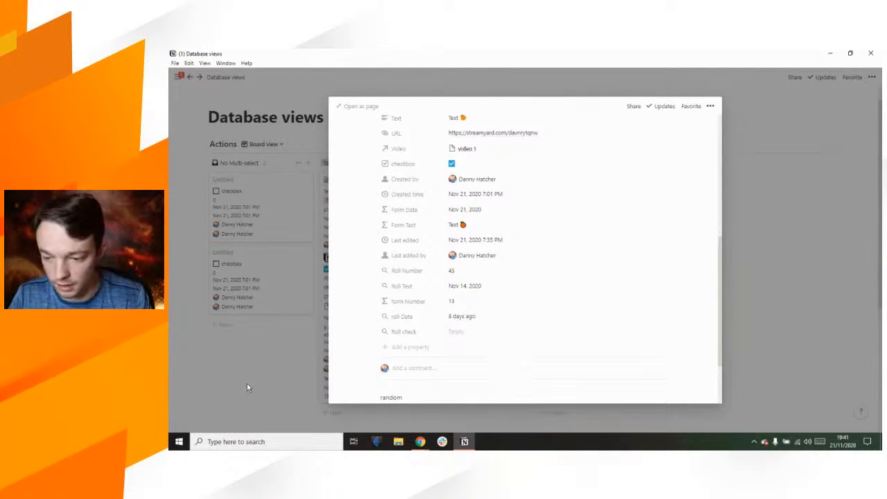
{"action": "left_click", "coordinate": [271, 374]}
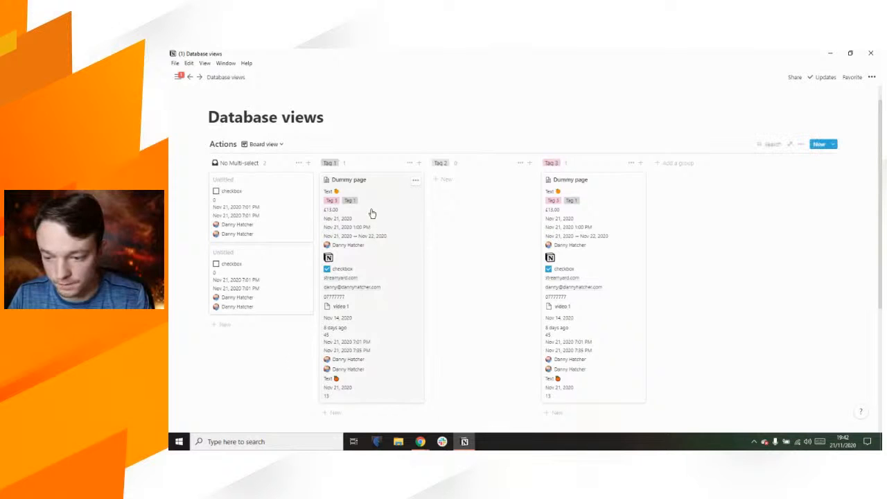
{"action": "left_click", "coordinate": [345, 164]}
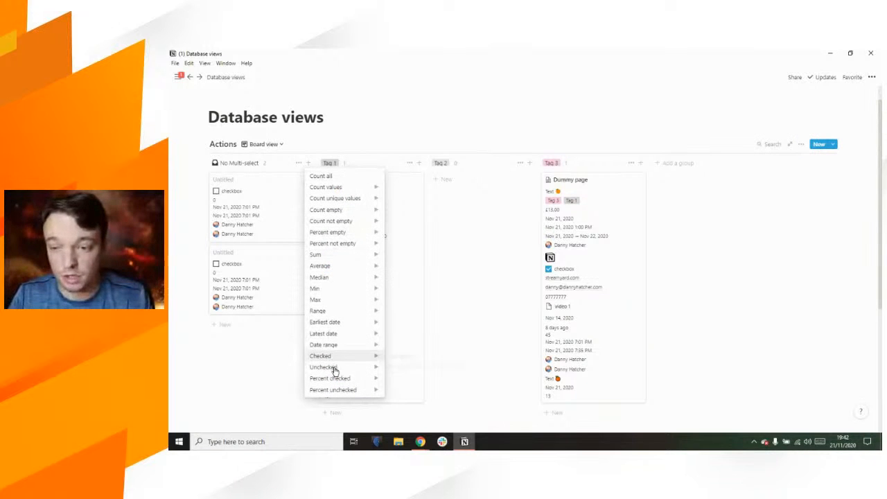
{"action": "mouse_move", "coordinate": [339, 356]}
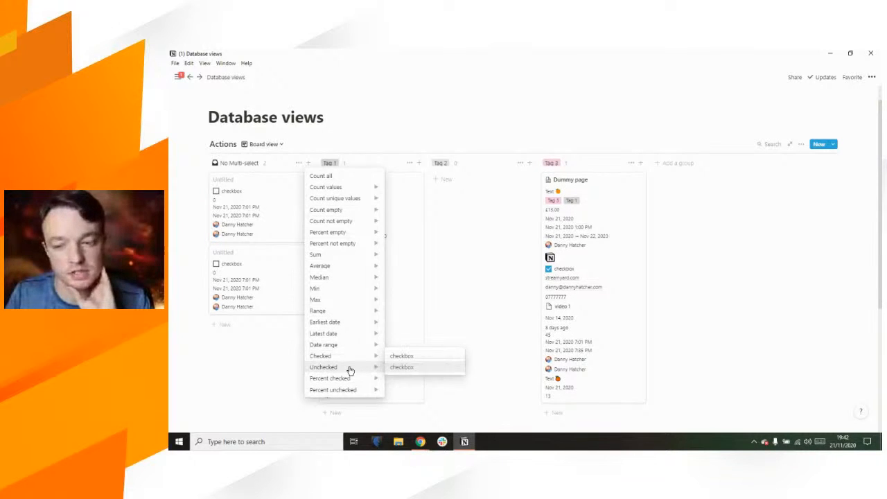
{"action": "mouse_move", "coordinate": [352, 381]}
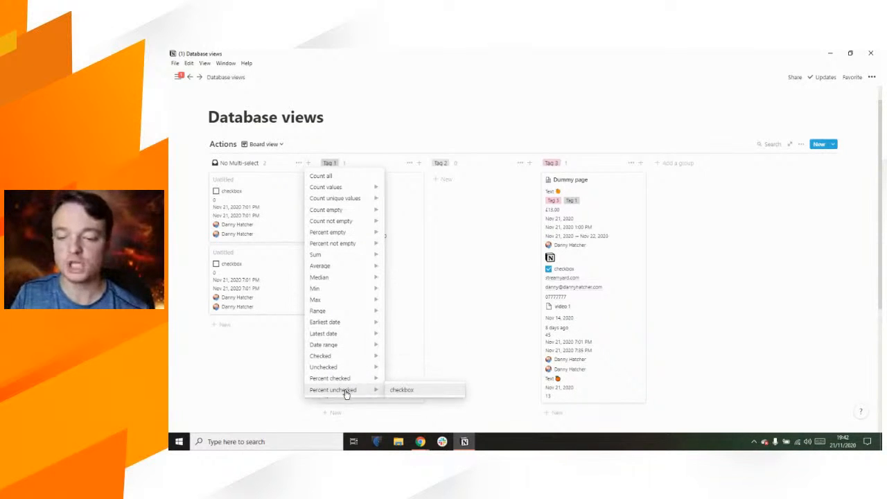
{"action": "left_click", "coordinate": [247, 376]}
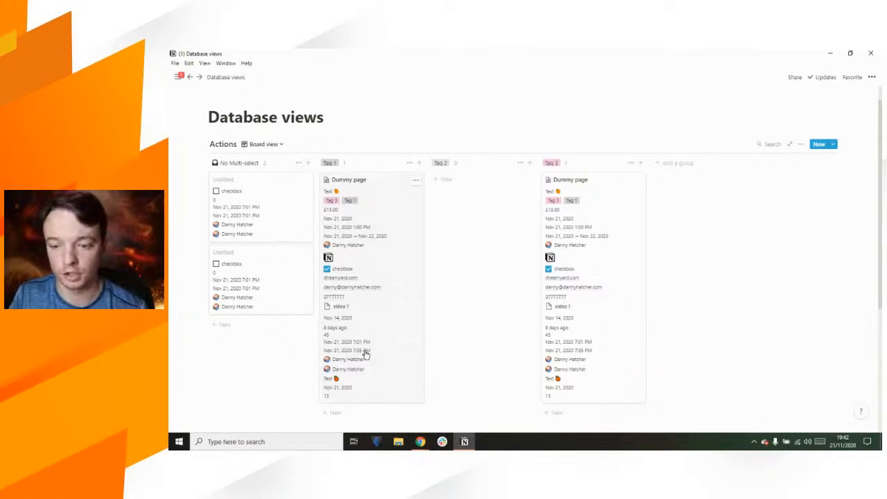
Step: Open the Dummy page and review Roll check's calculation options without changes
{"action": "left_click", "coordinate": [366, 354]}
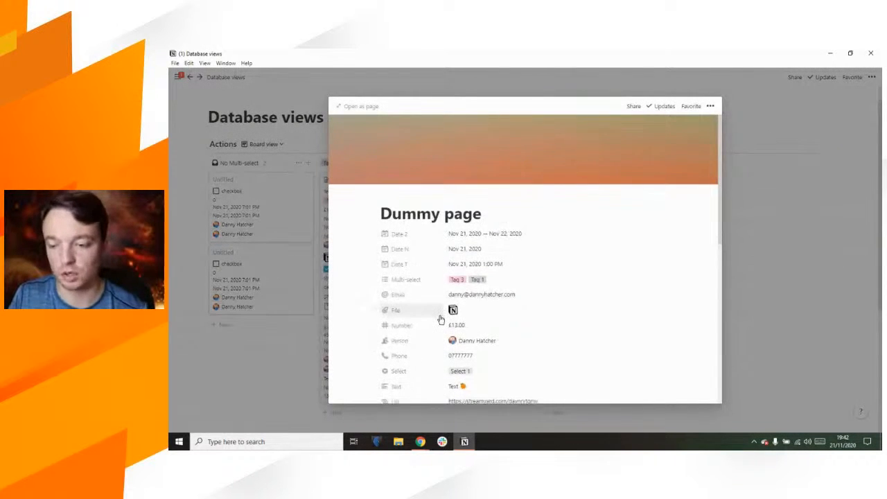
{"action": "scroll", "coordinate": [440, 317], "scroll_direction": "down", "scroll_amount": 5}
{"action": "left_click", "coordinate": [468, 360]}
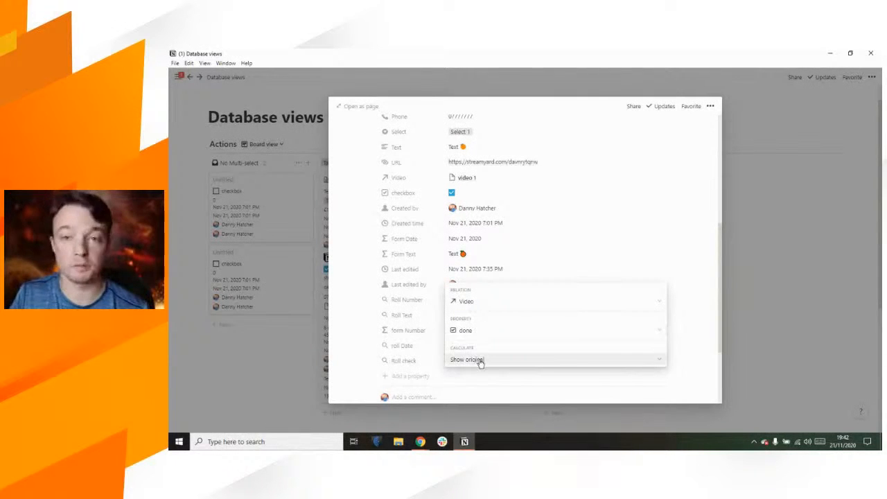
{"action": "left_click", "coordinate": [480, 360]}
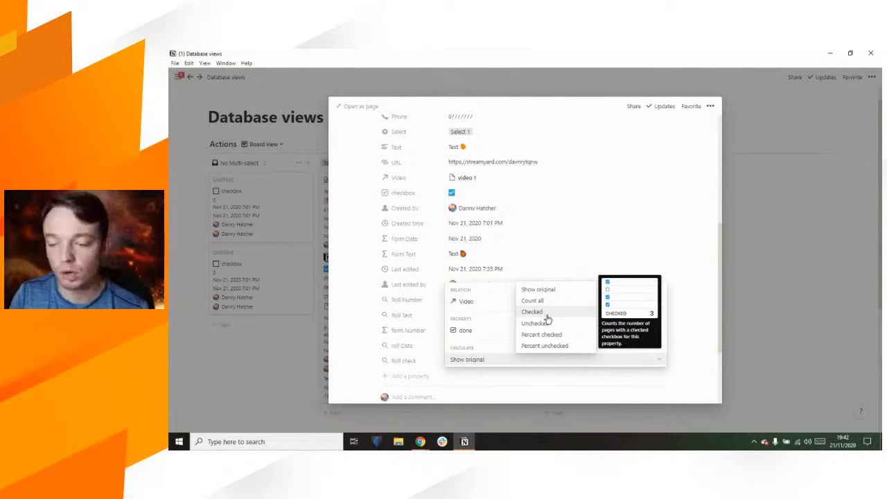
{"action": "left_click", "coordinate": [291, 323]}
{"action": "left_click", "coordinate": [396, 361]}
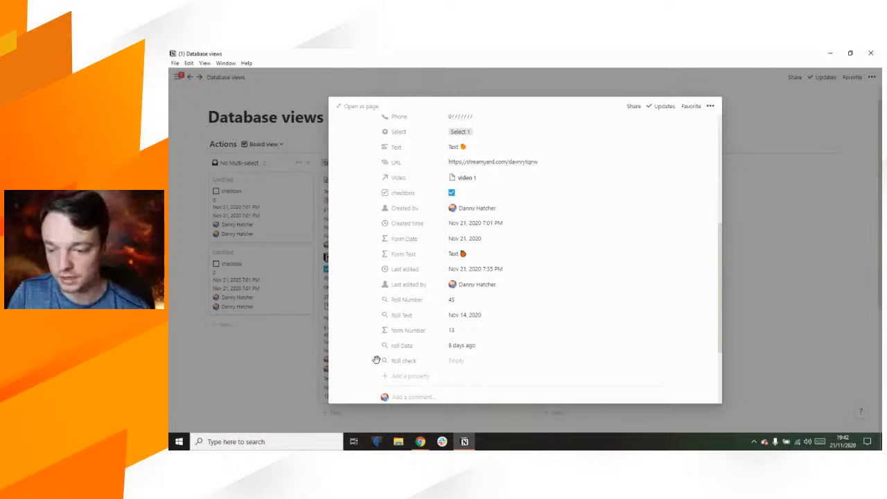
Step: Delete the Roll check property and return to the board
{"action": "left_click", "coordinate": [376, 359]}
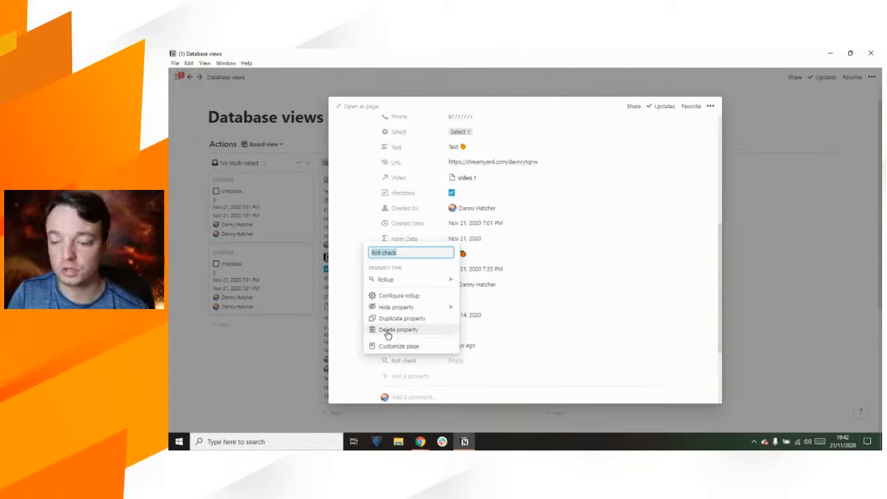
{"action": "left_click", "coordinate": [388, 332]}
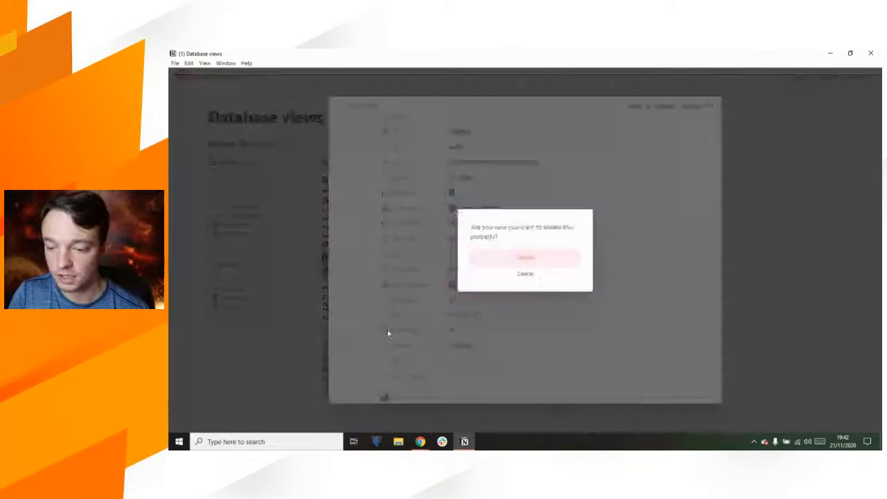
{"action": "left_click", "coordinate": [524, 258]}
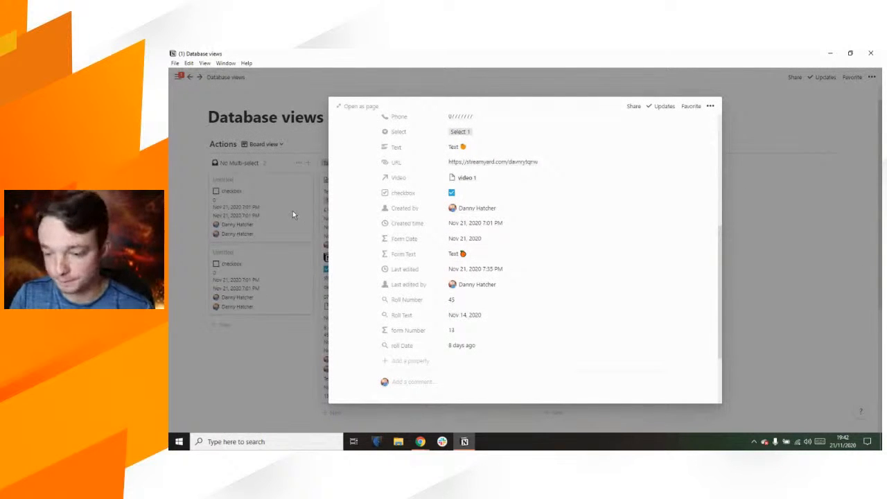
{"action": "left_click", "coordinate": [292, 210]}
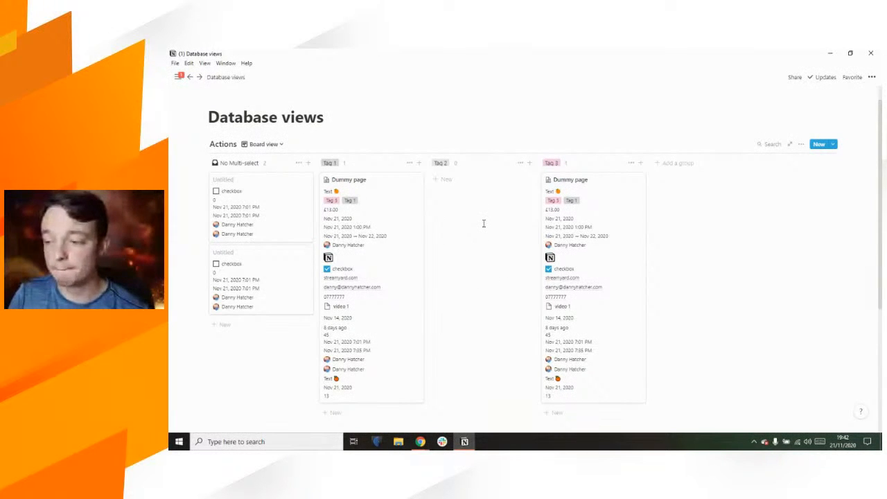
Step: Add a new Timeline view to the Actions database
{"action": "left_click", "coordinate": [281, 145]}
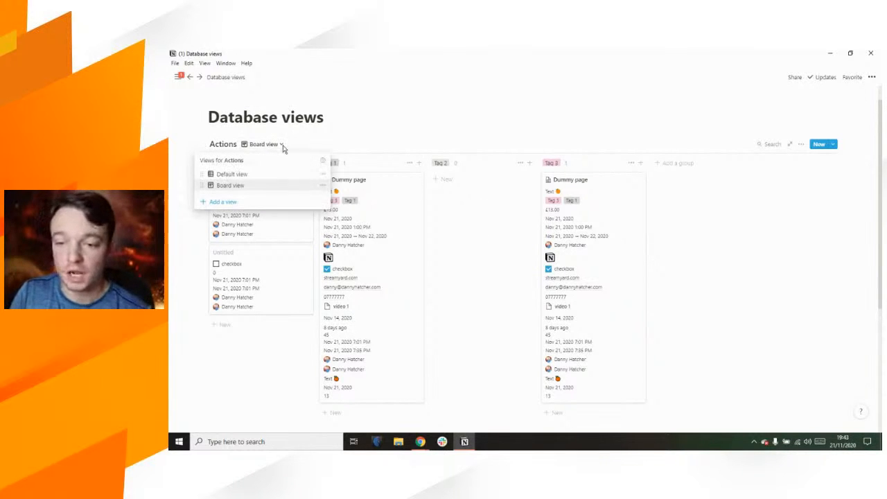
{"action": "left_click", "coordinate": [259, 202]}
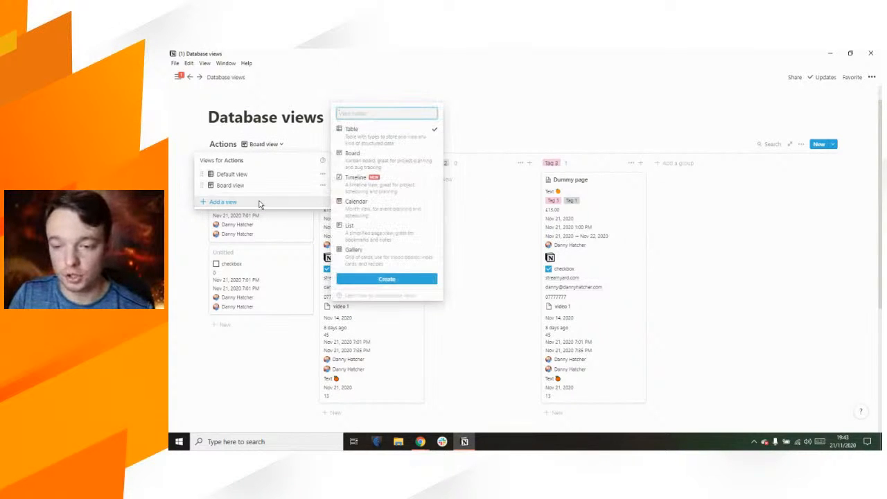
{"action": "left_click", "coordinate": [384, 185]}
{"action": "left_click", "coordinate": [381, 278]}
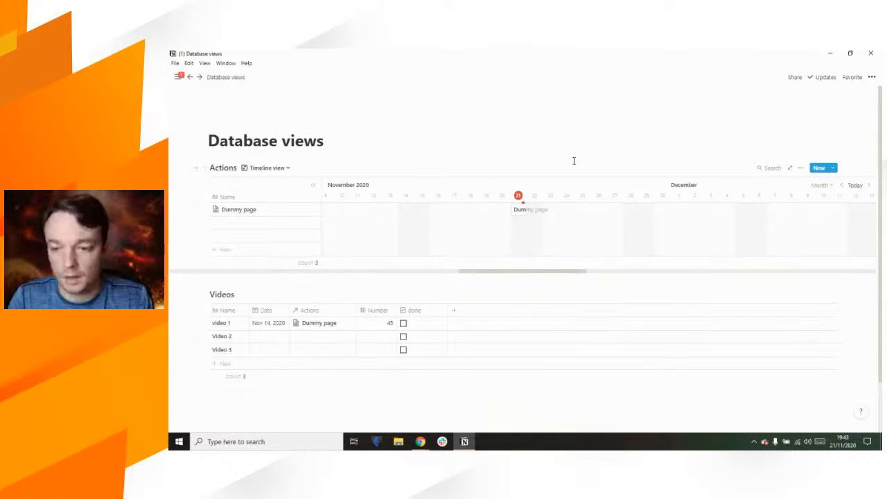
Step: Show the Created by and Created time columns in the timeline table
{"action": "left_click", "coordinate": [802, 169]}
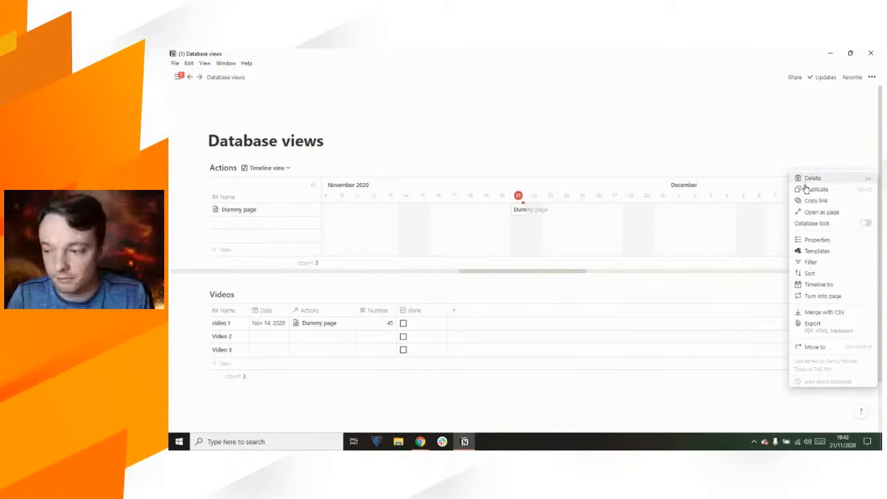
{"action": "left_click", "coordinate": [835, 241]}
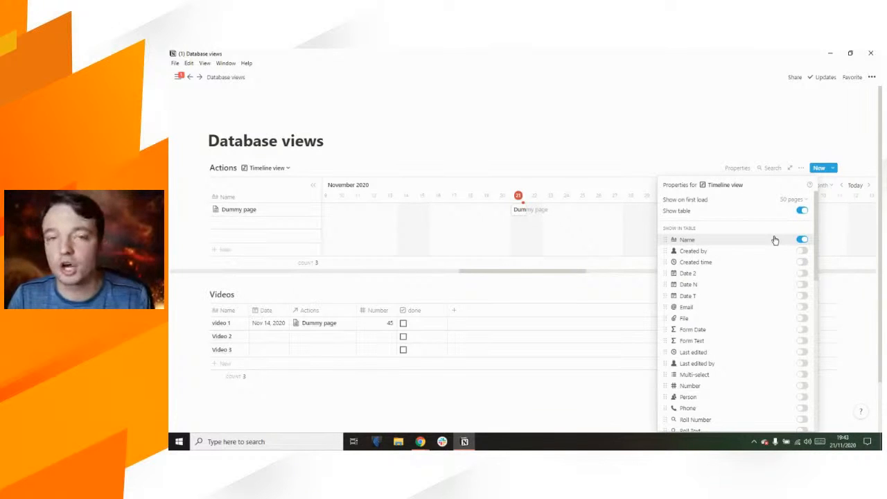
{"action": "scroll", "coordinate": [774, 239], "scroll_direction": "down", "scroll_amount": 2}
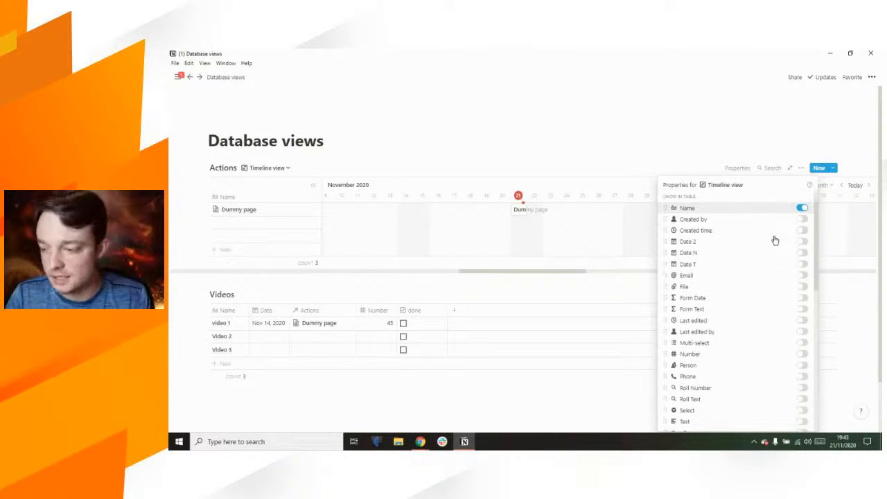
{"action": "left_click", "coordinate": [801, 212]}
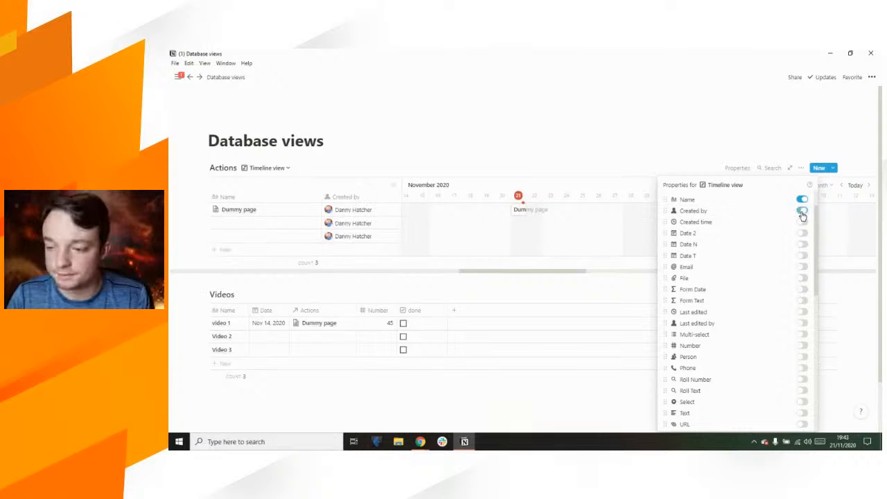
{"action": "left_click", "coordinate": [801, 223]}
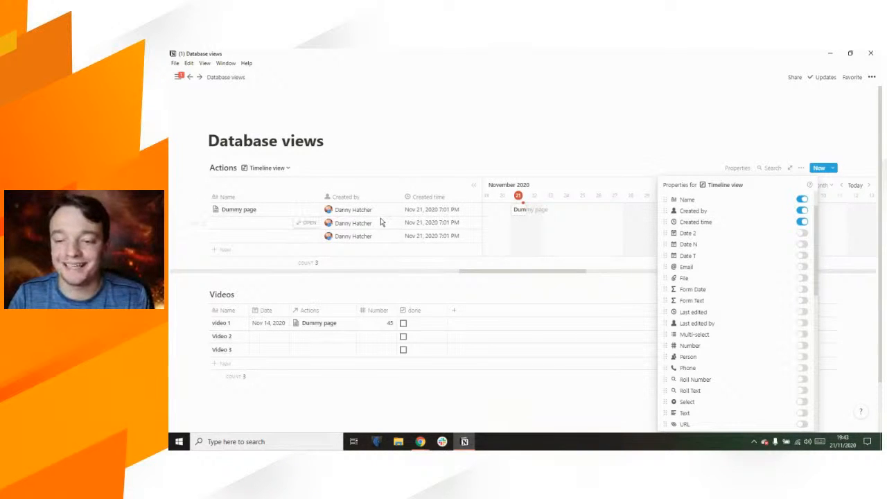
{"action": "left_click", "coordinate": [329, 180]}
Step: Narrow the Name and Created by columns and shrink the table panel
{"action": "left_click_drag", "start_coordinate": [322, 196], "coordinate": [267, 194]}
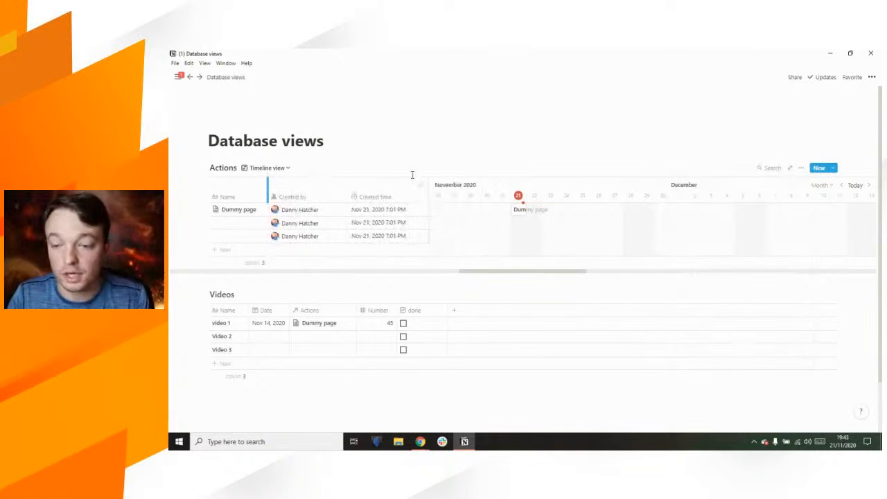
{"action": "left_click_drag", "start_coordinate": [339, 185], "coordinate": [319, 182]}
{"action": "left_click_drag", "start_coordinate": [386, 184], "coordinate": [383, 184]}
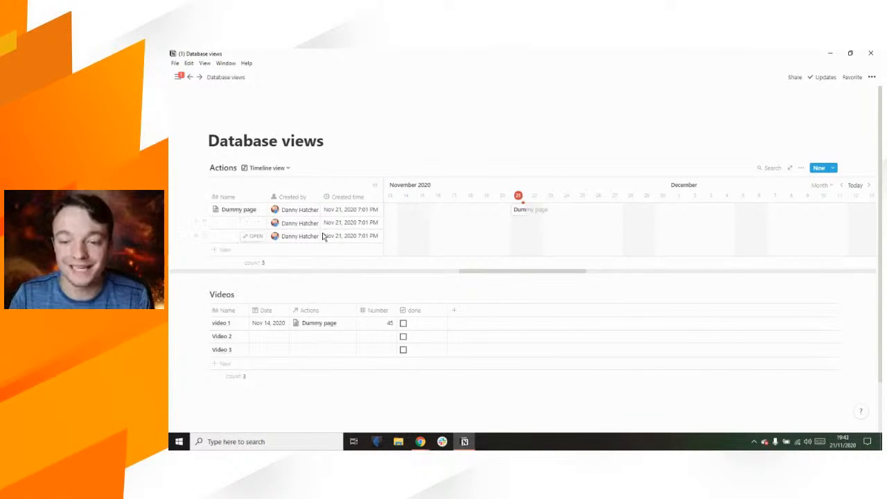
{"action": "left_click", "coordinate": [801, 168]}
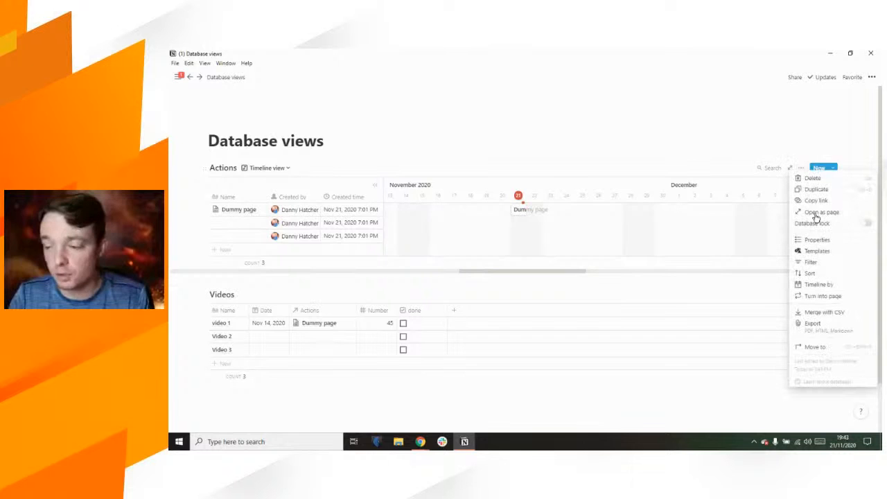
Step: Hide the Created time and Created by columns and show the checkbox on timeline bars
{"action": "left_click", "coordinate": [819, 241]}
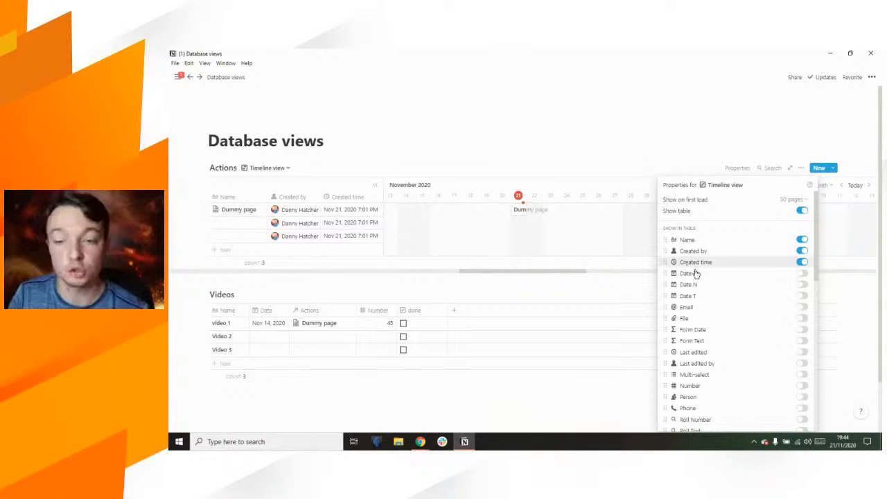
{"action": "left_click", "coordinate": [802, 262]}
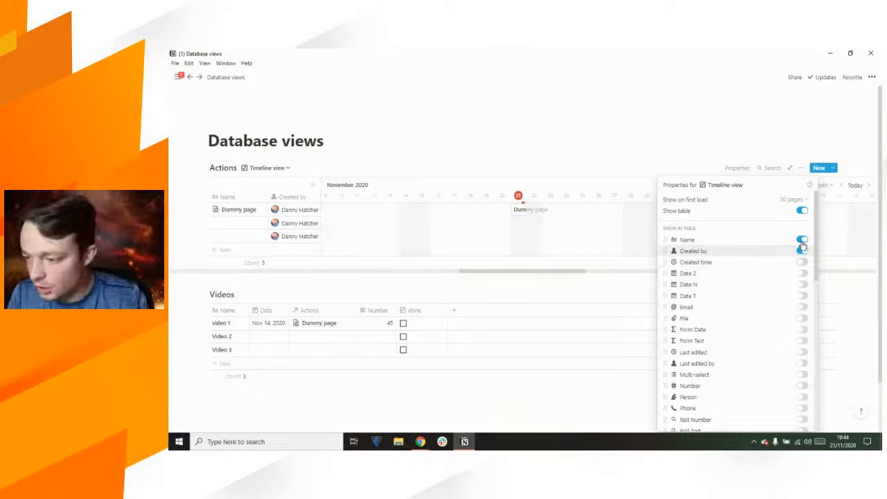
{"action": "left_click", "coordinate": [802, 251]}
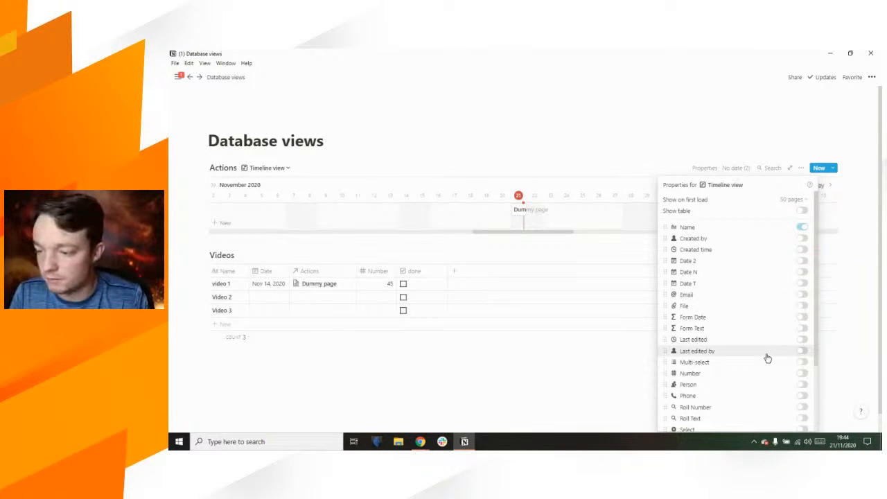
{"action": "scroll", "coordinate": [767, 357], "scroll_direction": "down", "scroll_amount": 2}
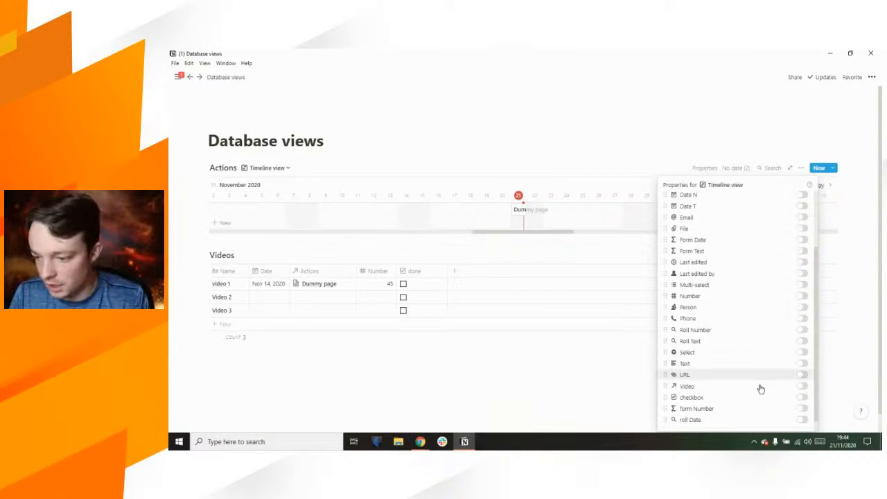
{"action": "left_click", "coordinate": [801, 398]}
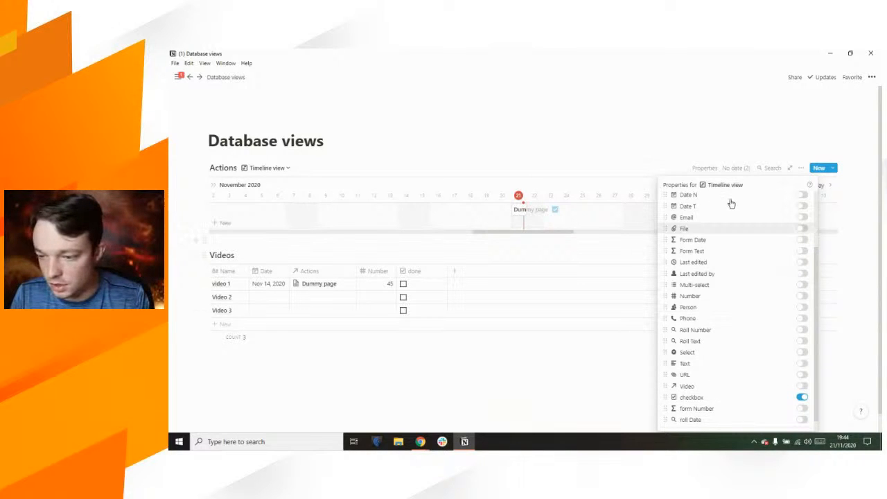
{"action": "left_click", "coordinate": [786, 155]}
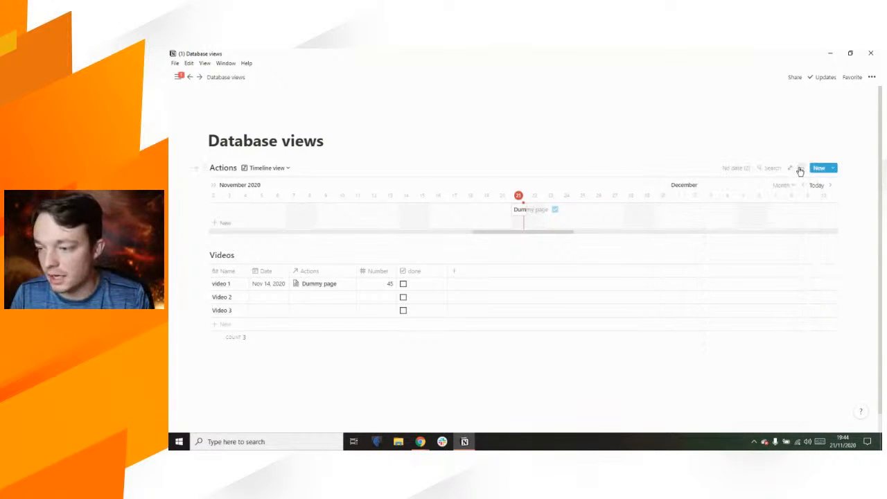
{"action": "left_click", "coordinate": [800, 168]}
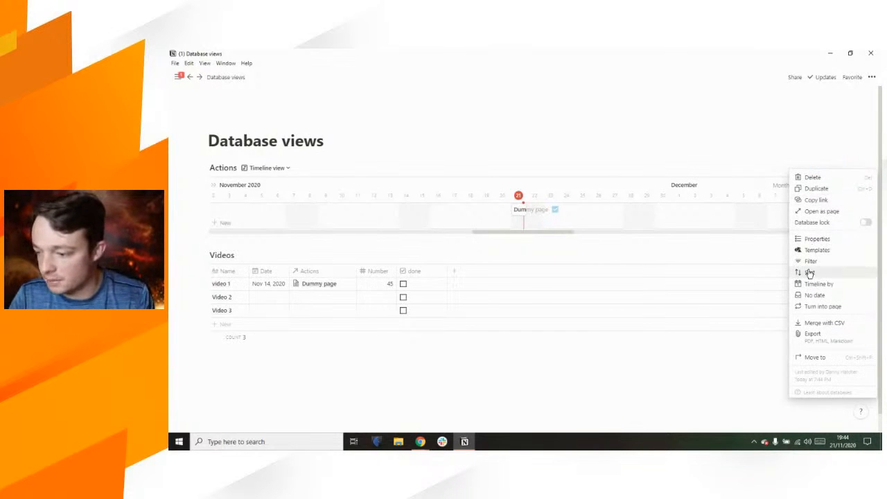
Step: Turn the side table back on with a checkbox column beside Name
{"action": "left_click", "coordinate": [835, 239]}
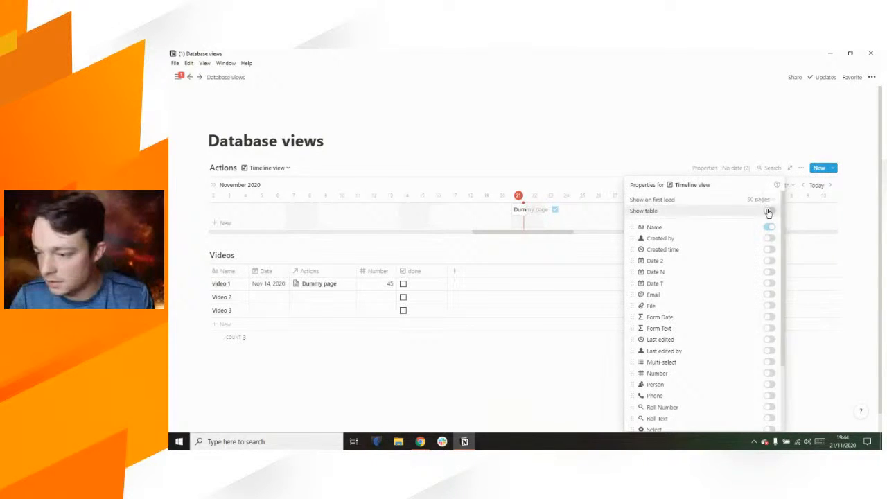
{"action": "left_click", "coordinate": [768, 211]}
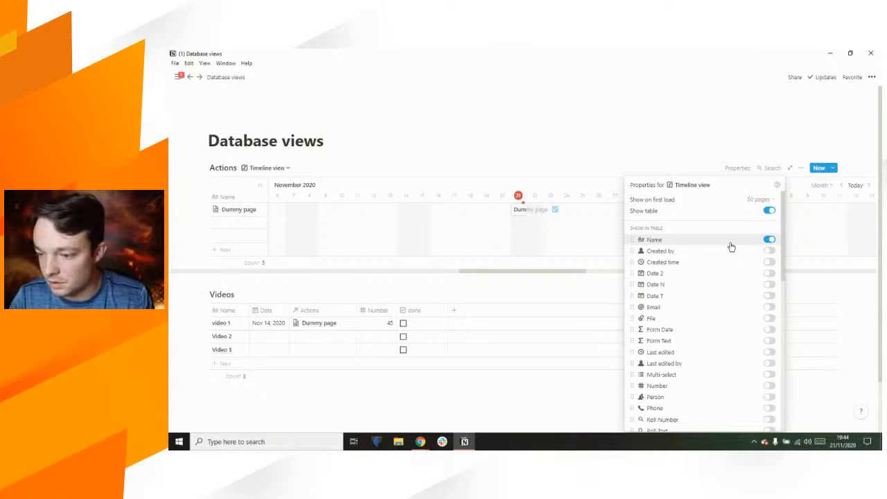
{"action": "scroll", "coordinate": [731, 247], "scroll_direction": "down", "scroll_amount": 5}
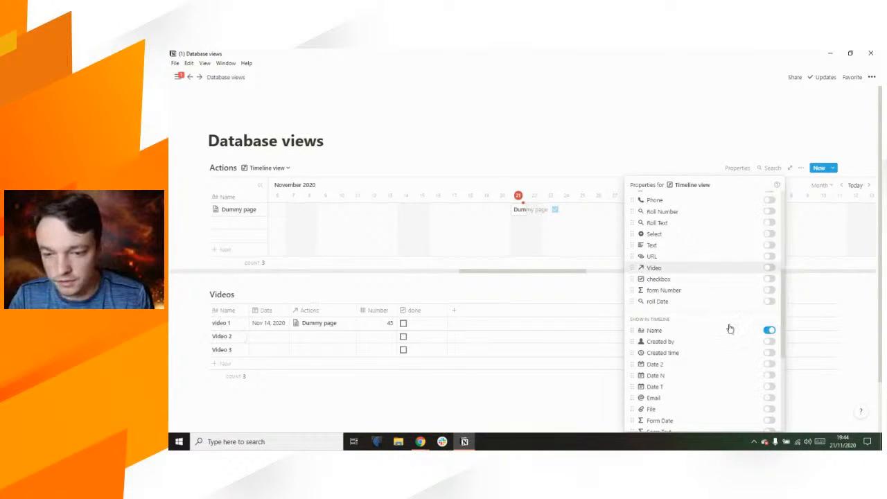
{"action": "scroll", "coordinate": [697, 314], "scroll_direction": "down", "scroll_amount": 2}
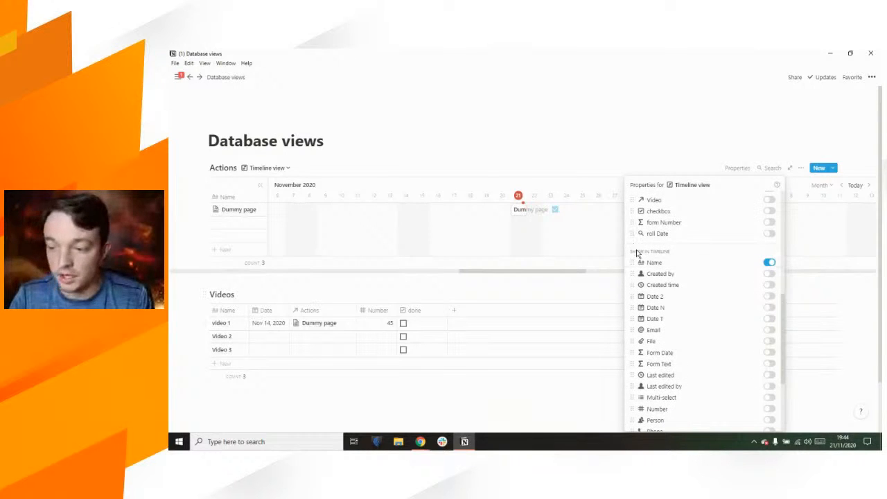
{"action": "scroll", "coordinate": [669, 277], "scroll_direction": "up", "scroll_amount": 8}
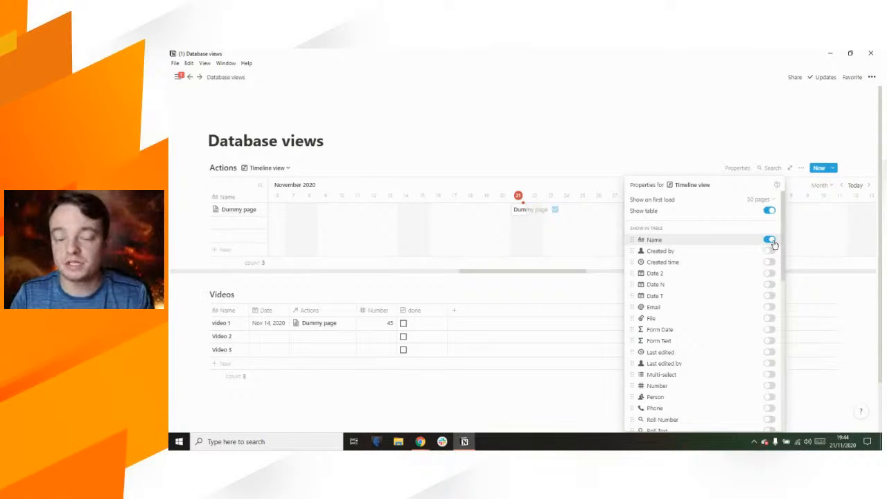
{"action": "scroll", "coordinate": [724, 293], "scroll_direction": "down", "scroll_amount": 5}
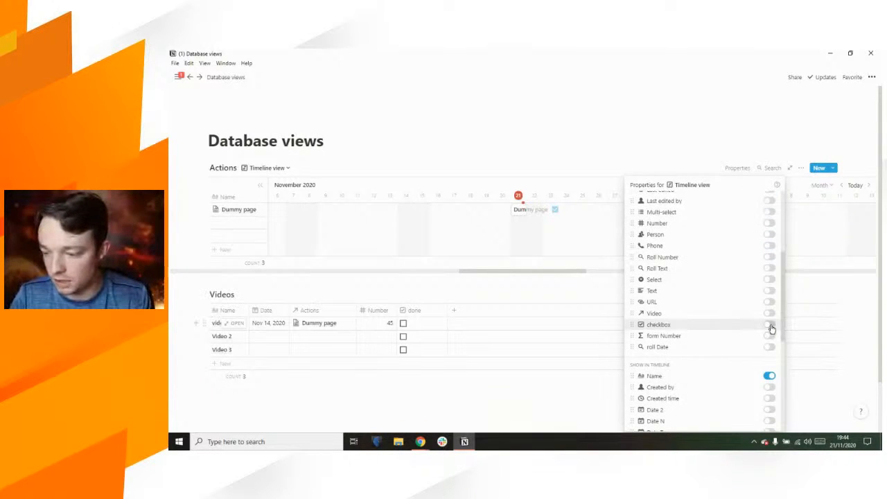
{"action": "left_click", "coordinate": [770, 325]}
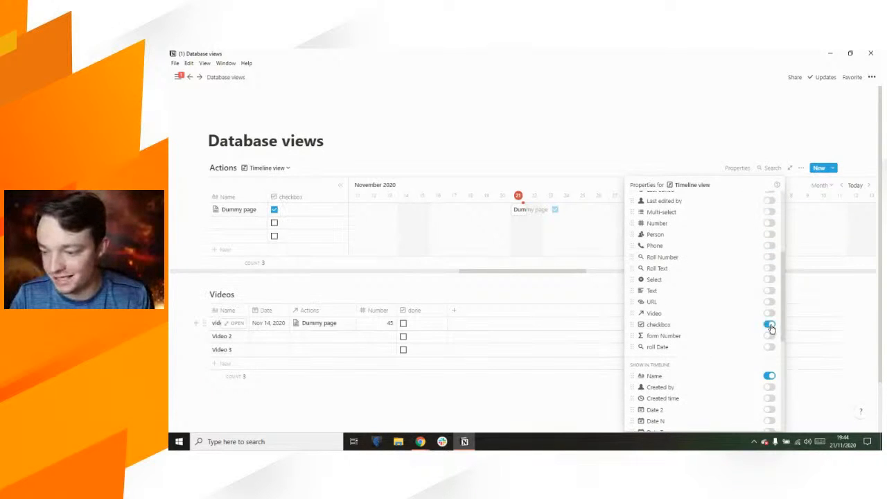
{"action": "left_click", "coordinate": [275, 217]}
{"action": "left_click", "coordinate": [274, 210]}
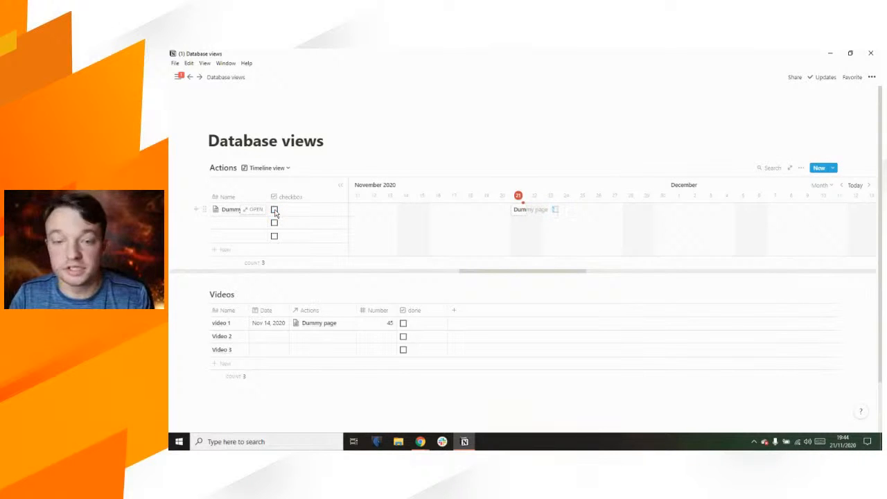
Step: Widen the timeline area, toggle the Dummy page checkbox, and switch to the Hours scale
{"action": "left_click_drag", "start_coordinate": [348, 186], "coordinate": [308, 186]}
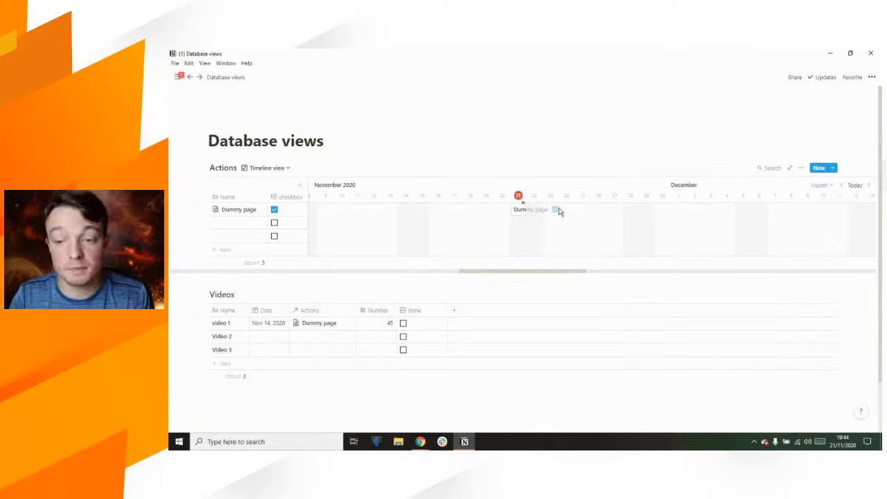
{"action": "left_click", "coordinate": [555, 210]}
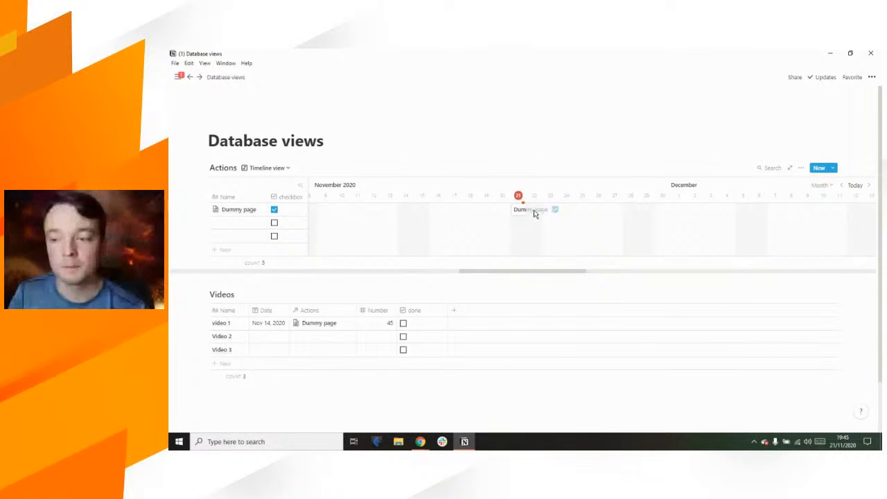
{"action": "left_click", "coordinate": [831, 188]}
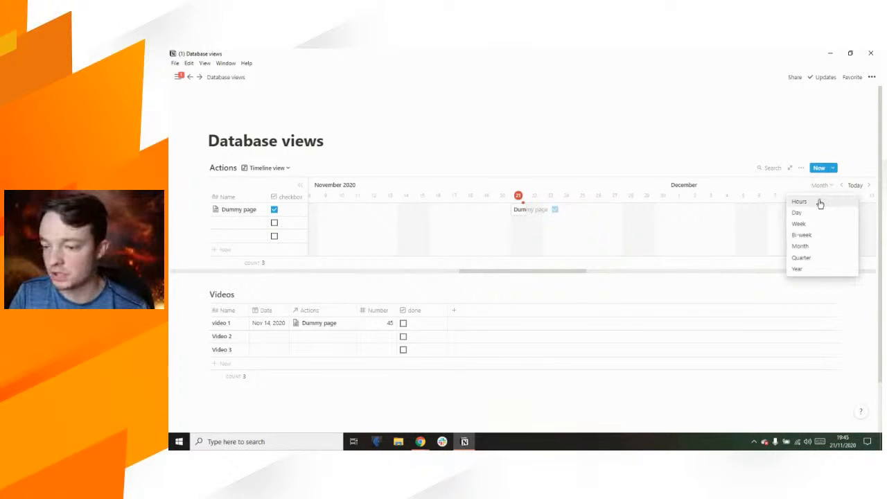
{"action": "left_click", "coordinate": [819, 201]}
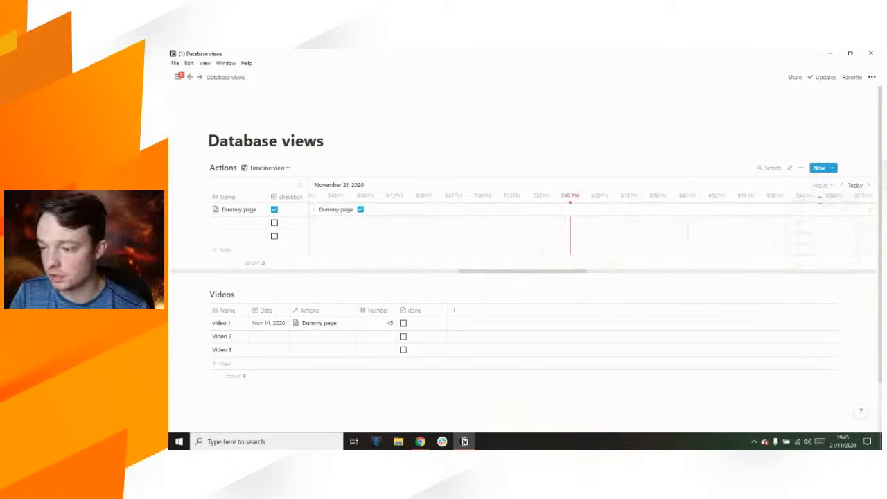
{"action": "left_click", "coordinate": [543, 214]}
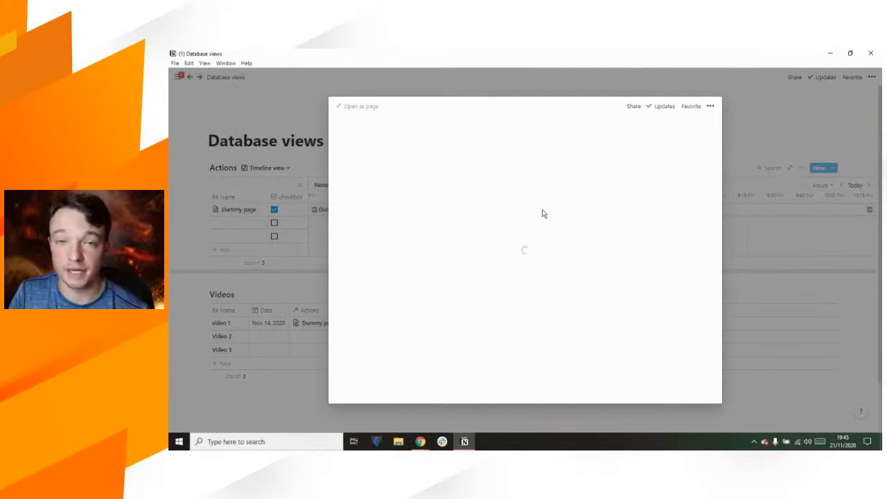
{"action": "scroll", "coordinate": [543, 209], "scroll_direction": "down", "scroll_amount": 1}
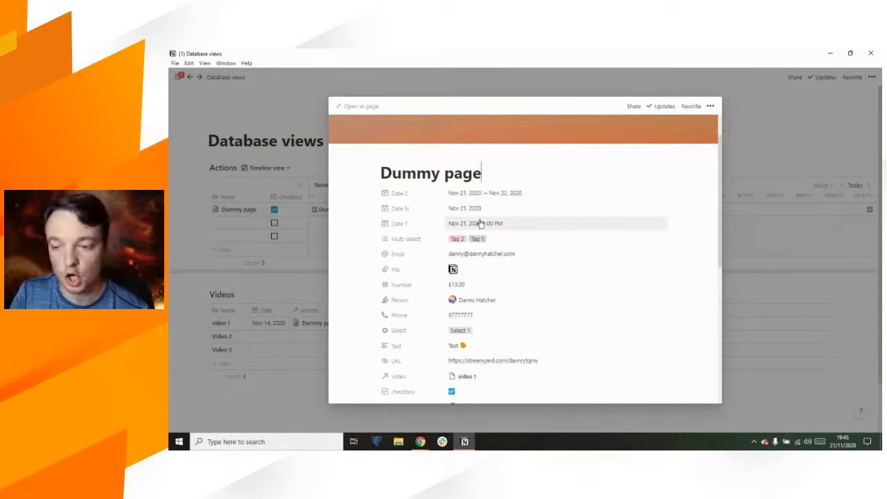
{"action": "scroll", "coordinate": [480, 222], "scroll_direction": "down", "scroll_amount": 3}
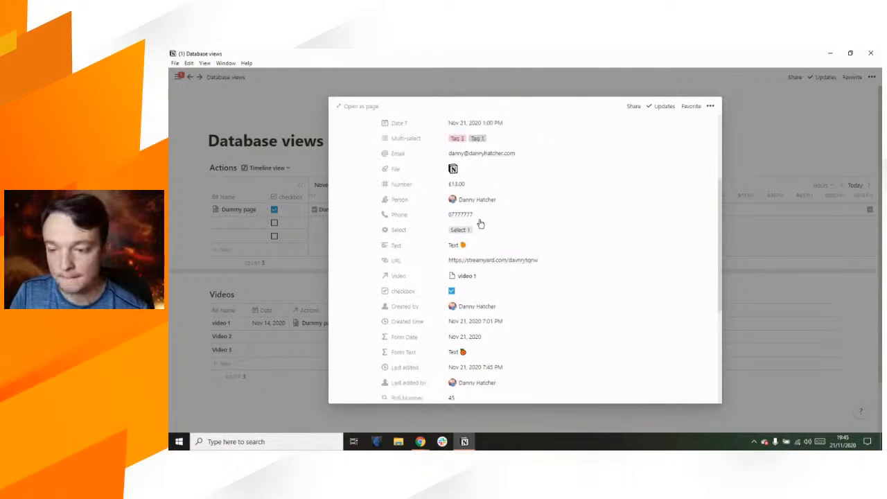
{"action": "scroll", "coordinate": [480, 223], "scroll_direction": "down", "scroll_amount": 1}
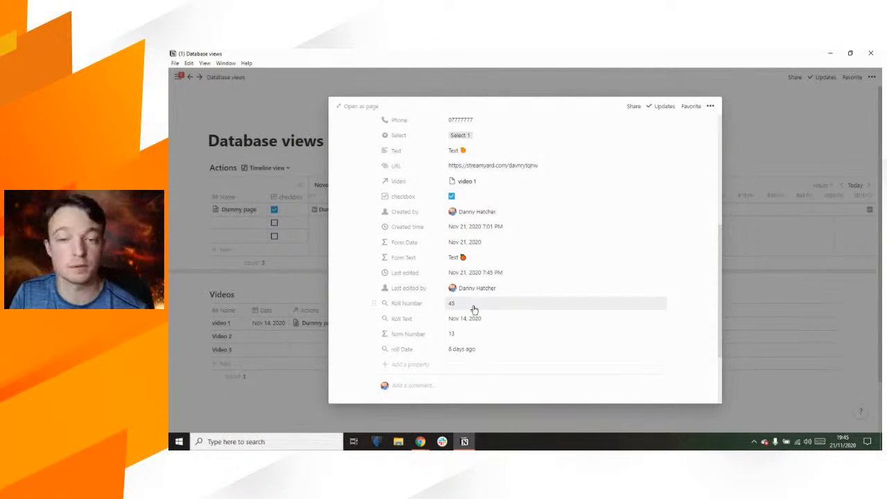
{"action": "left_click", "coordinate": [776, 132]}
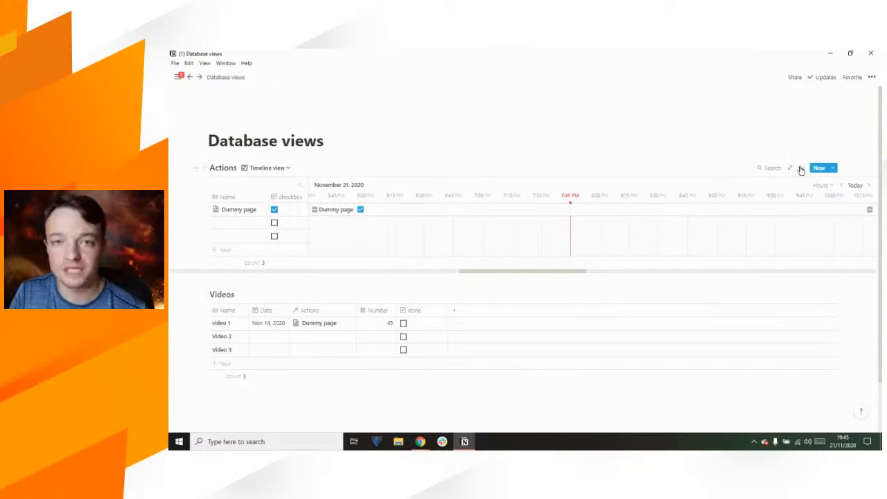
Step: Plot the timeline by Date T and switch its scale to Day
{"action": "left_click", "coordinate": [804, 169]}
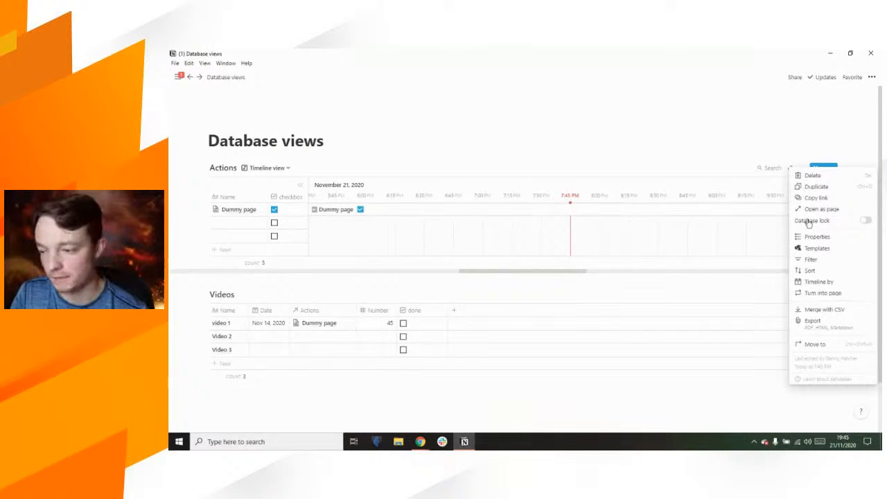
{"action": "left_click", "coordinate": [817, 285]}
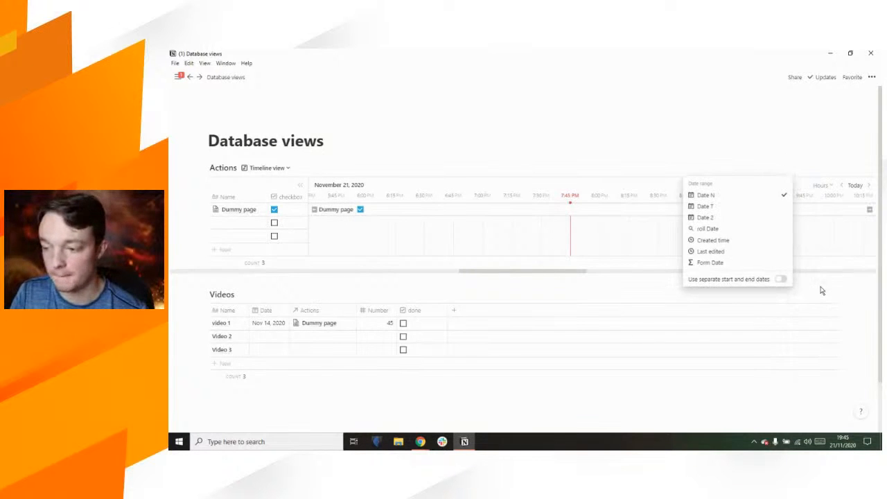
{"action": "left_click", "coordinate": [721, 208]}
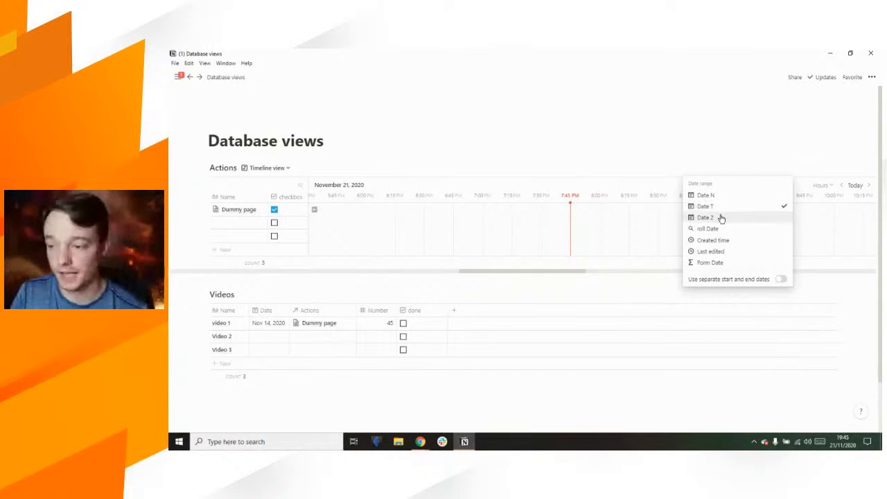
{"action": "left_click", "coordinate": [723, 158]}
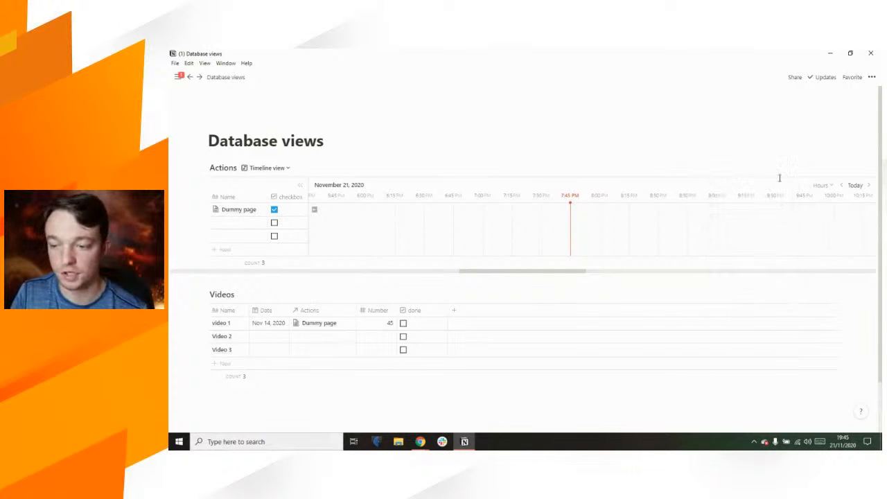
{"action": "left_click", "coordinate": [832, 188]}
{"action": "left_click", "coordinate": [817, 216]}
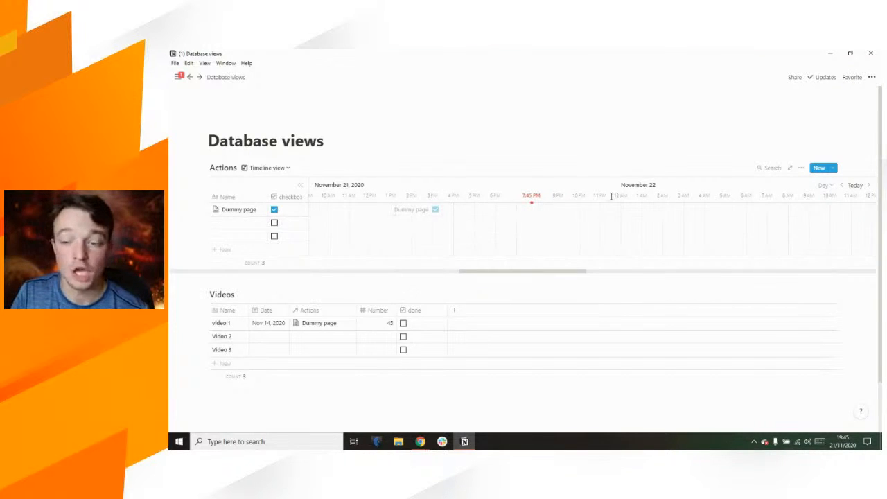
{"action": "left_click", "coordinate": [804, 169]}
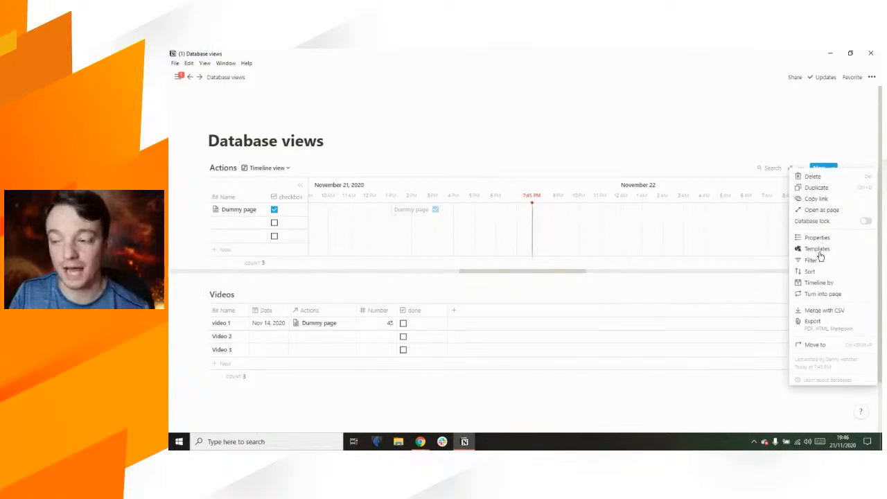
Step: Switch the timeline's date property to Date 2
{"action": "left_click", "coordinate": [818, 282]}
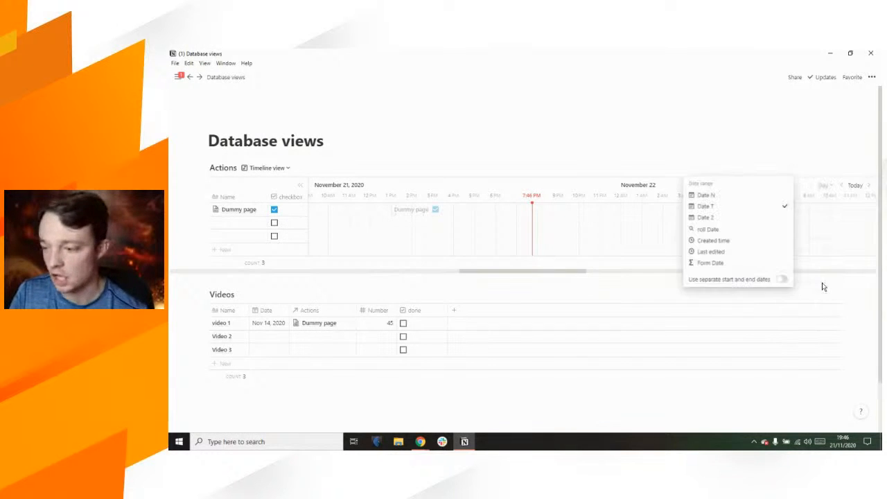
{"action": "left_click", "coordinate": [721, 219]}
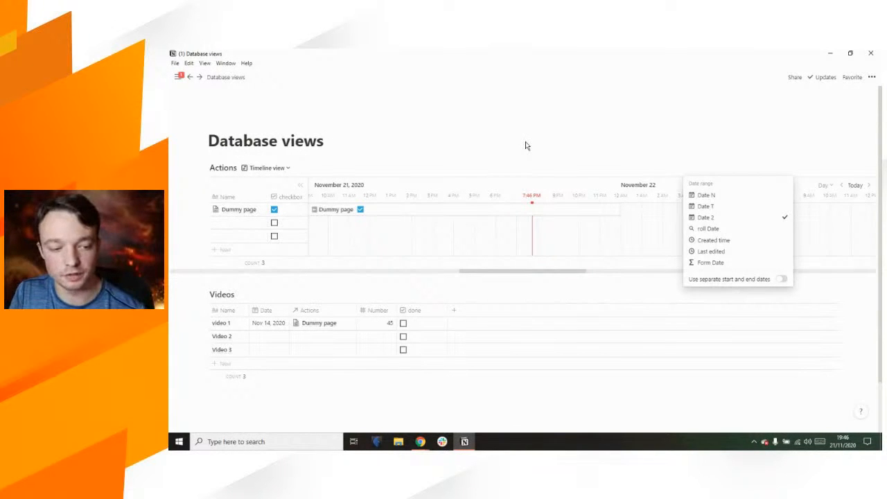
{"action": "left_click", "coordinate": [495, 141]}
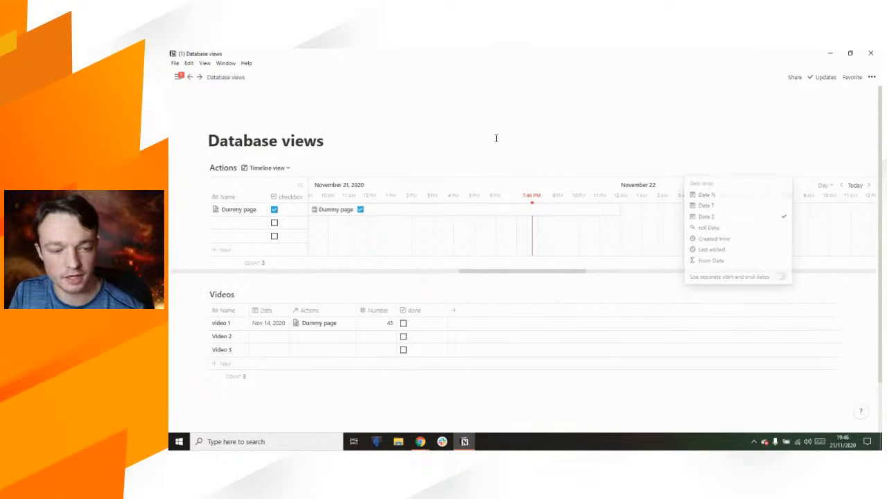
Step: Shorten the Dummy page bar so it ends at 2:30 PM on Nov 21
{"action": "left_click_drag", "start_coordinate": [526, 271], "coordinate": [487, 275]}
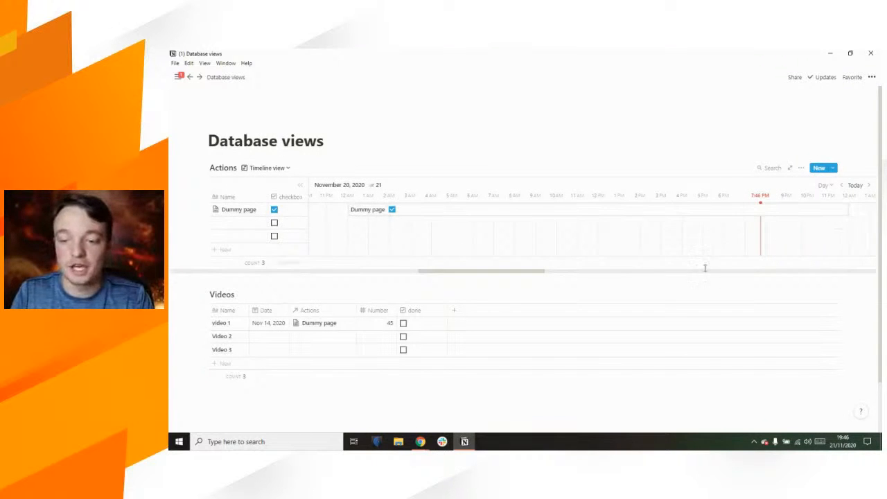
{"action": "left_click_drag", "start_coordinate": [534, 271], "coordinate": [545, 275]}
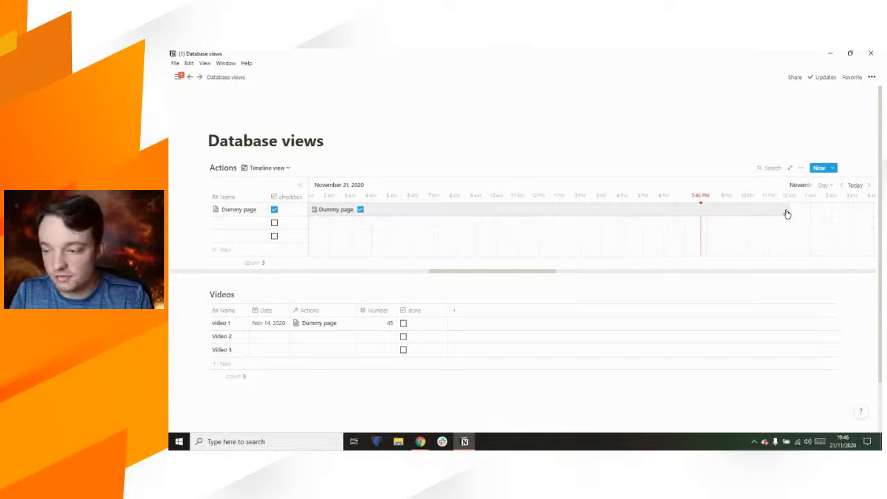
{"action": "left_click_drag", "start_coordinate": [787, 211], "coordinate": [607, 205]}
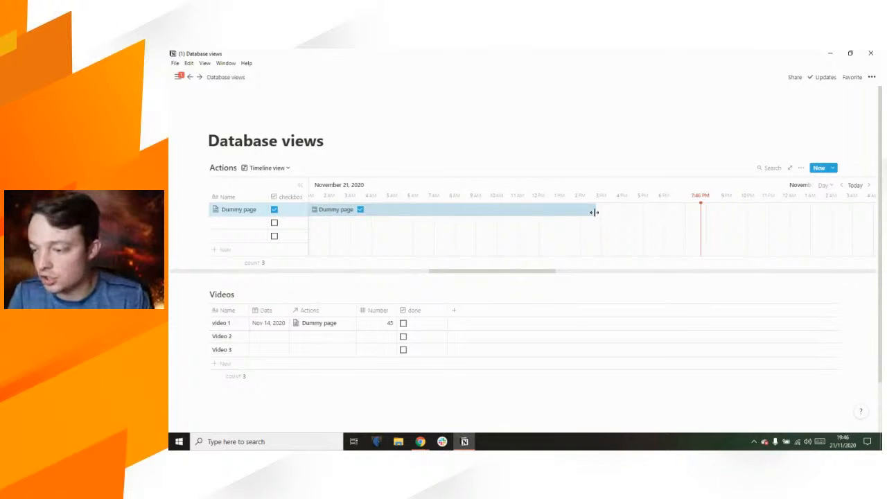
{"action": "left_click_drag", "start_coordinate": [593, 212], "coordinate": [590, 210]}
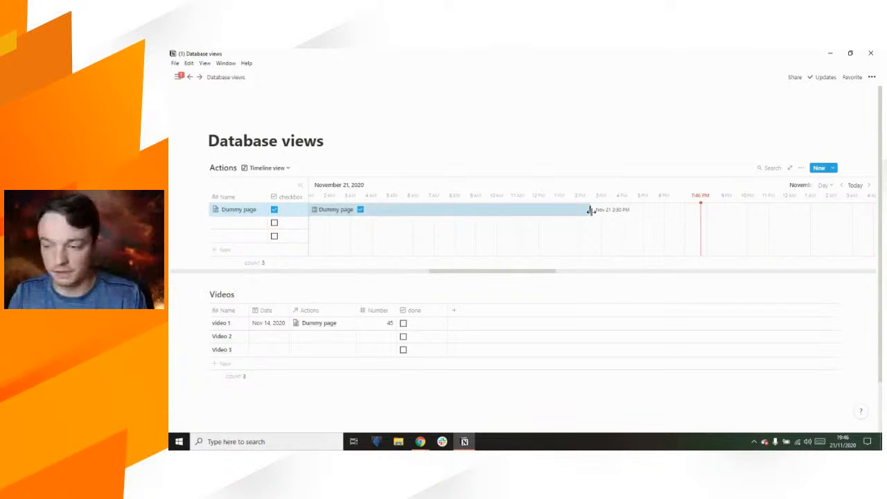
{"action": "left_click", "coordinate": [823, 185]}
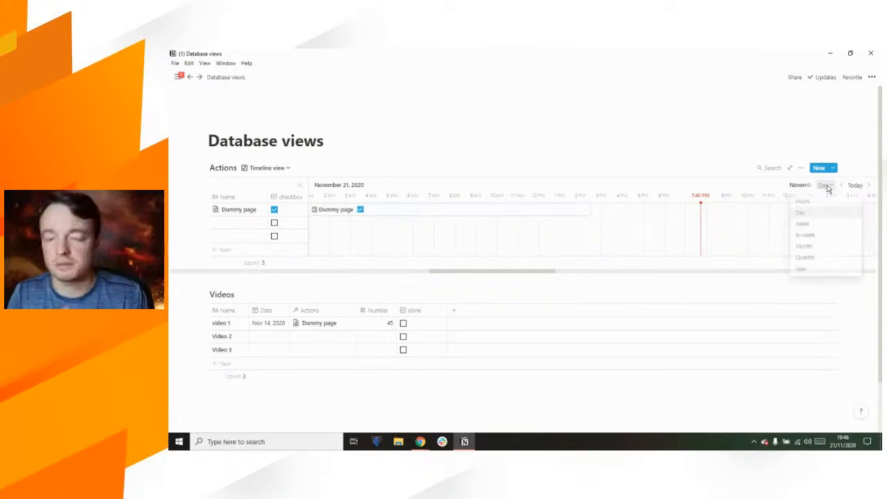
Step: On the Week scale, extend the Dummy page bar to Nov 22, then return to Hours
{"action": "left_click", "coordinate": [814, 227]}
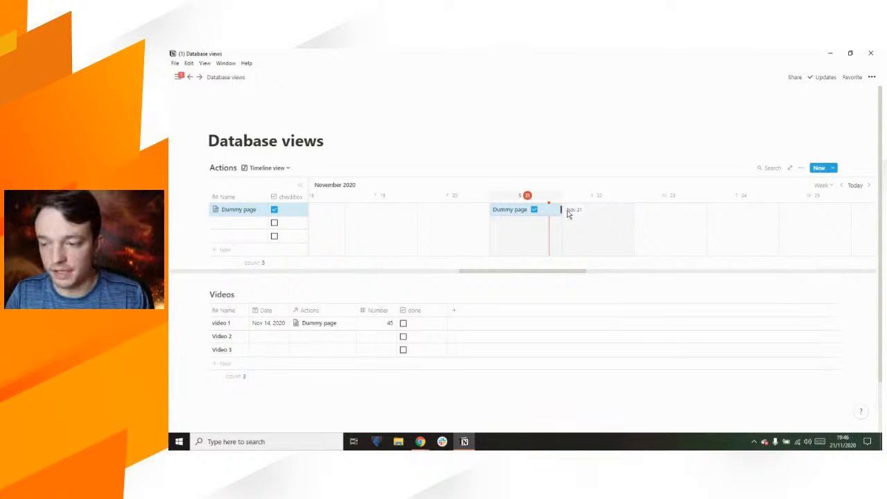
{"action": "left_click_drag", "start_coordinate": [593, 214], "coordinate": [632, 210]}
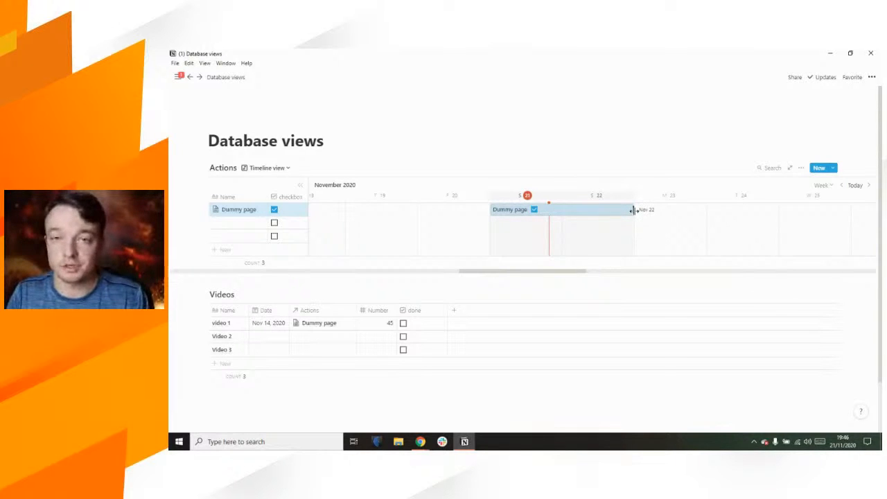
{"action": "left_click", "coordinate": [823, 187]}
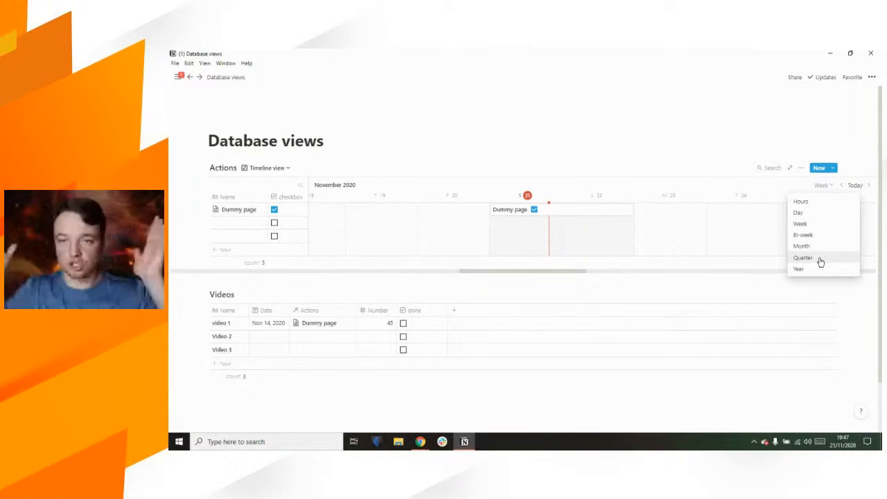
{"action": "left_click", "coordinate": [728, 156]}
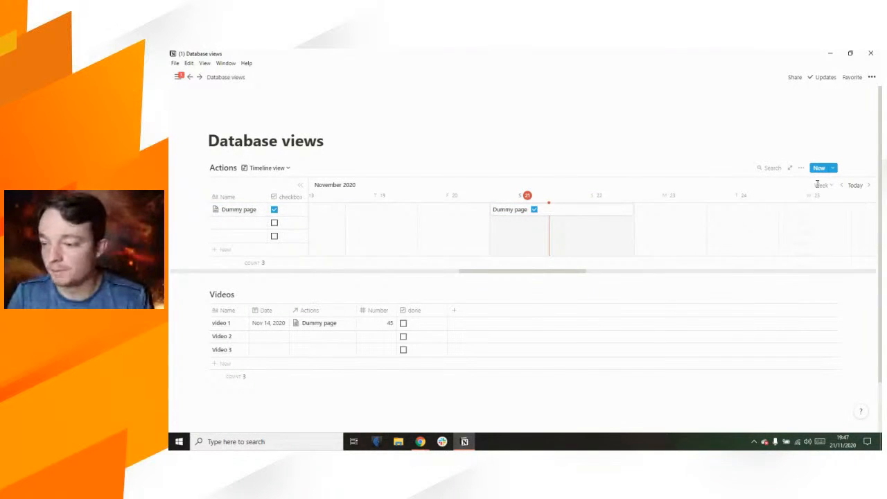
{"action": "left_click", "coordinate": [825, 186]}
{"action": "left_click", "coordinate": [801, 202]}
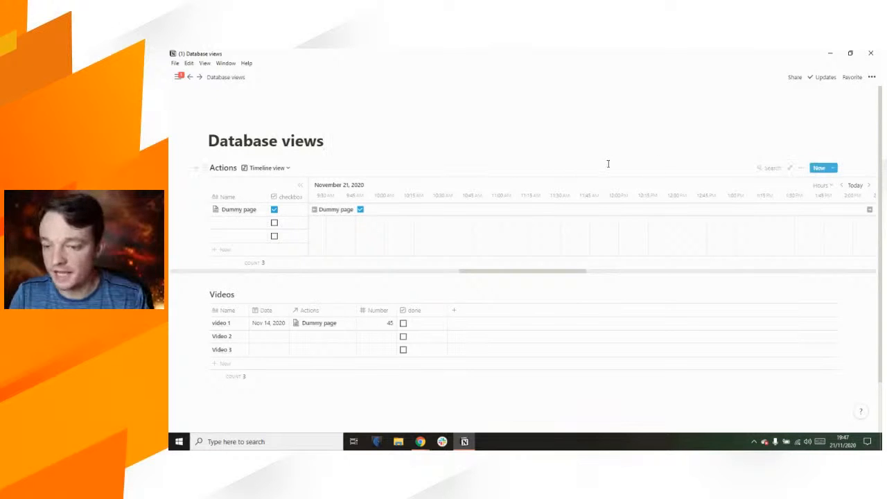
{"action": "left_click", "coordinate": [801, 168]}
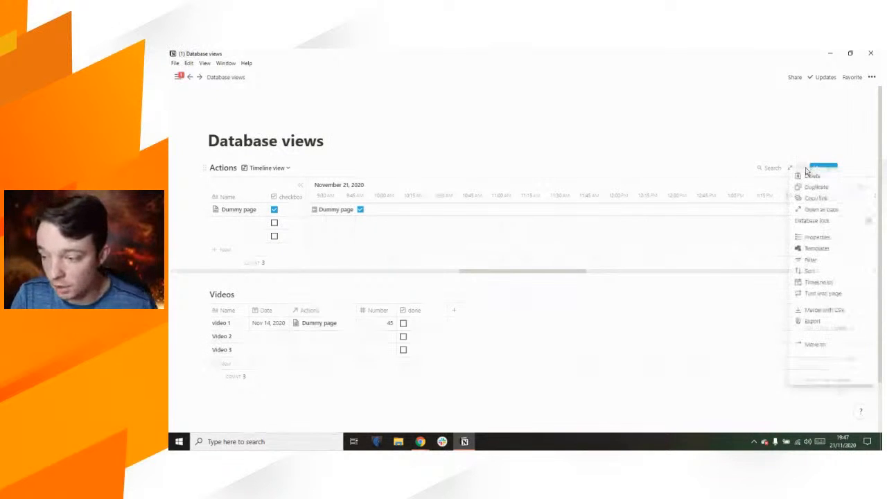
Step: Turn on separate start and end dates, with Date N as start and Form Date as end
{"action": "left_click", "coordinate": [840, 283]}
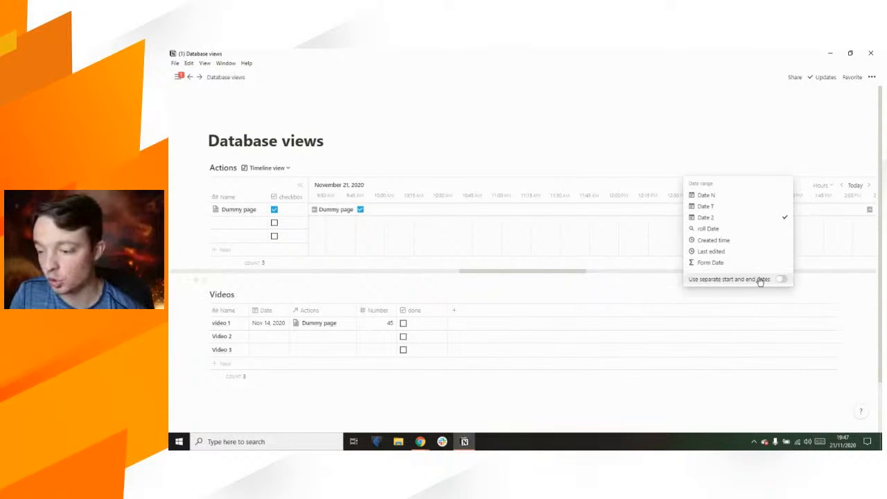
{"action": "left_click", "coordinate": [782, 281]}
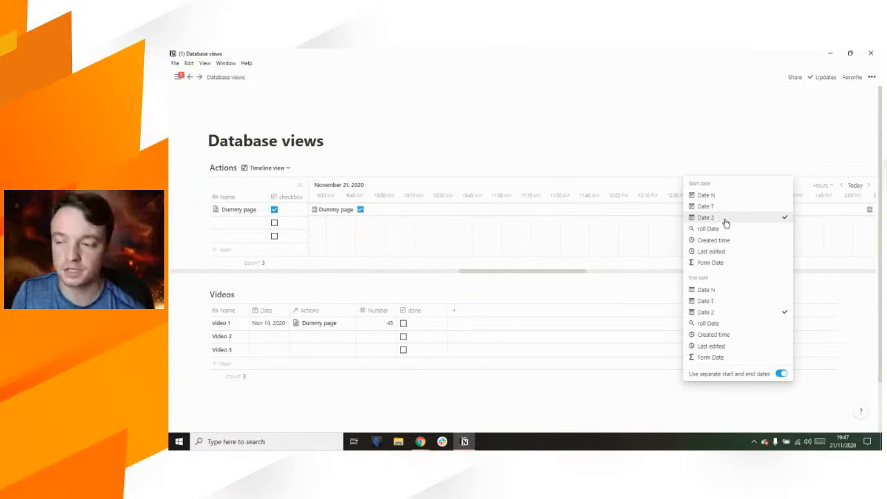
{"action": "left_click", "coordinate": [716, 196]}
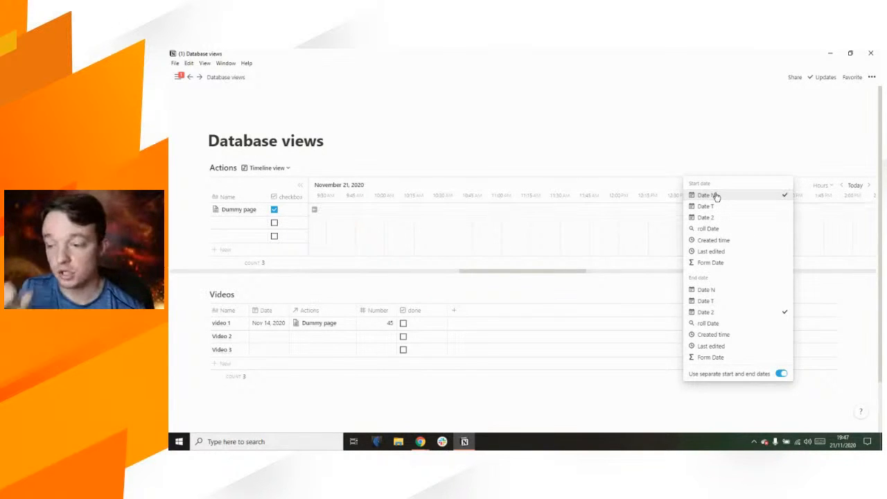
{"action": "left_click", "coordinate": [716, 357]}
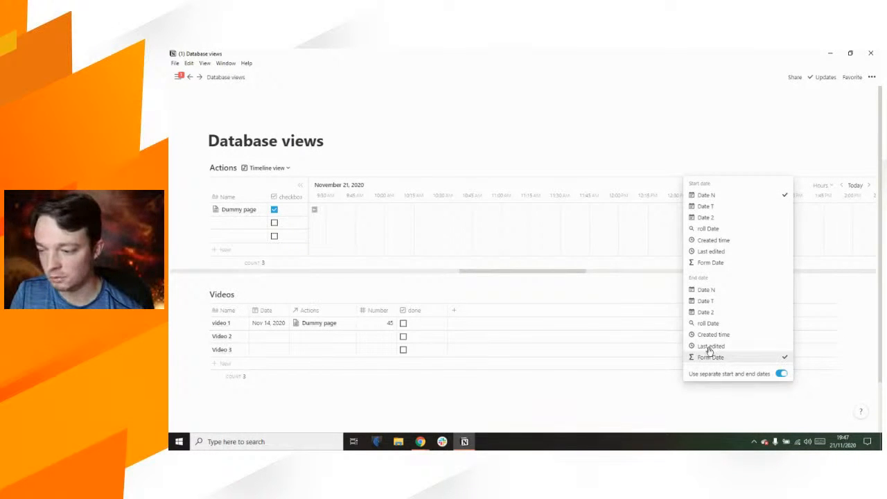
{"action": "left_click", "coordinate": [602, 158]}
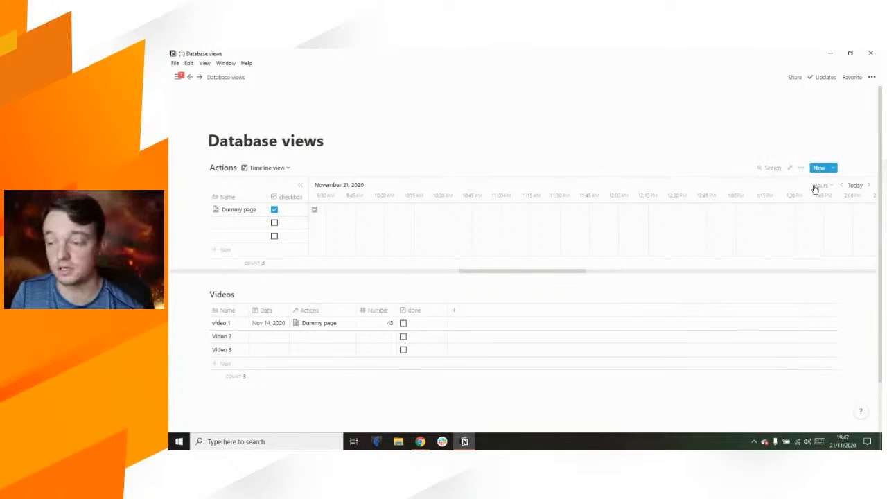
Step: Jump the timeline to today and display it by week
{"action": "left_click", "coordinate": [854, 187]}
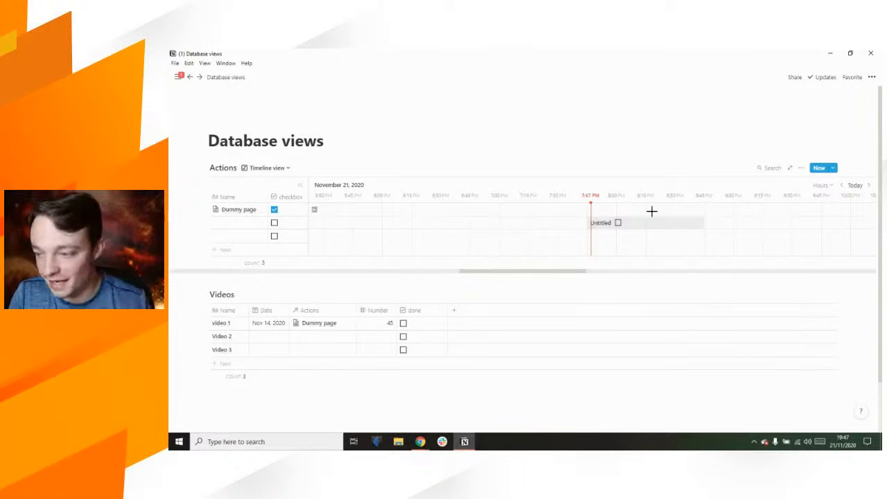
{"action": "left_click", "coordinate": [821, 186]}
{"action": "left_click", "coordinate": [815, 229]}
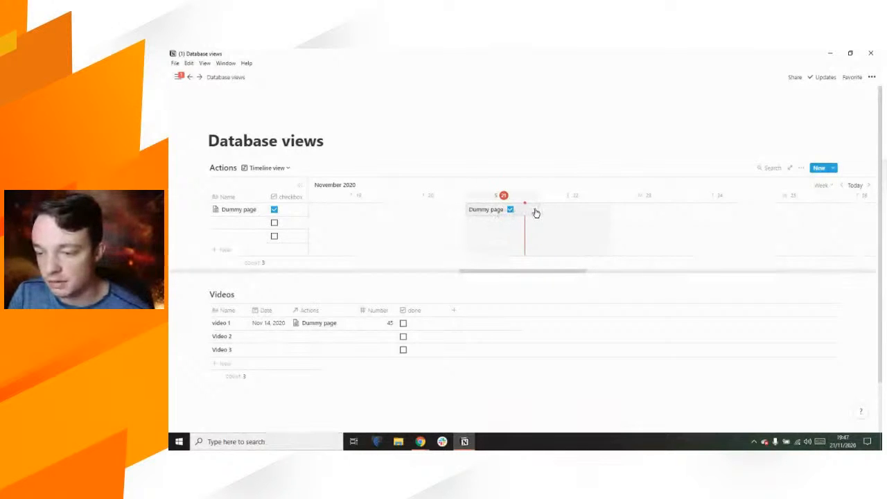
{"action": "left_click", "coordinate": [800, 169]}
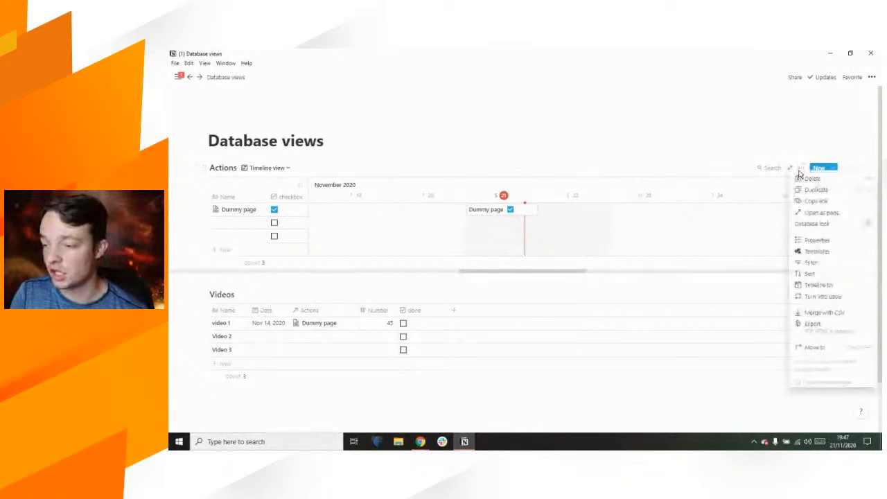
Step: Try roll Date and Date 2 as the timeline end date, then settle on Date N
{"action": "left_click", "coordinate": [814, 240]}
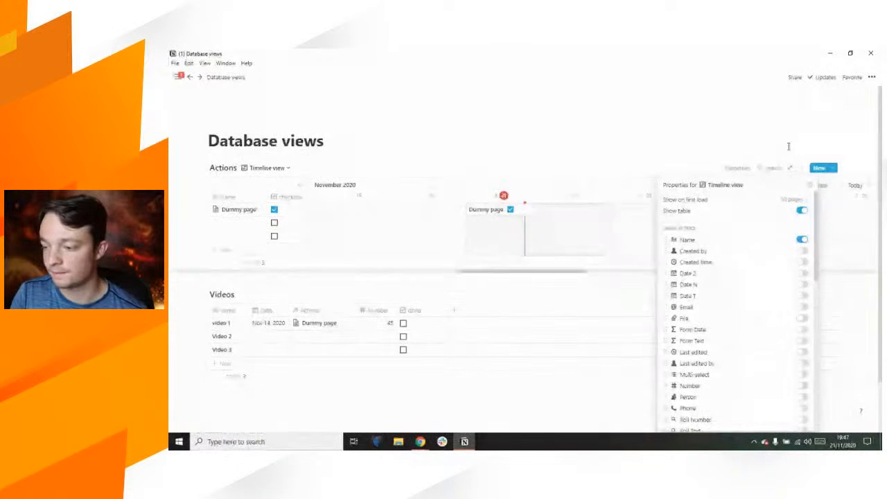
{"action": "left_click", "coordinate": [800, 170]}
{"action": "left_click", "coordinate": [801, 170]}
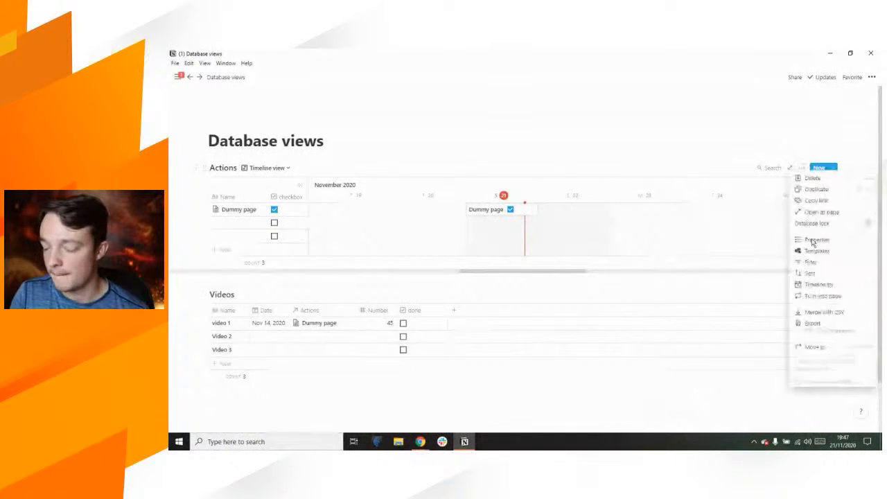
{"action": "left_click", "coordinate": [816, 284]}
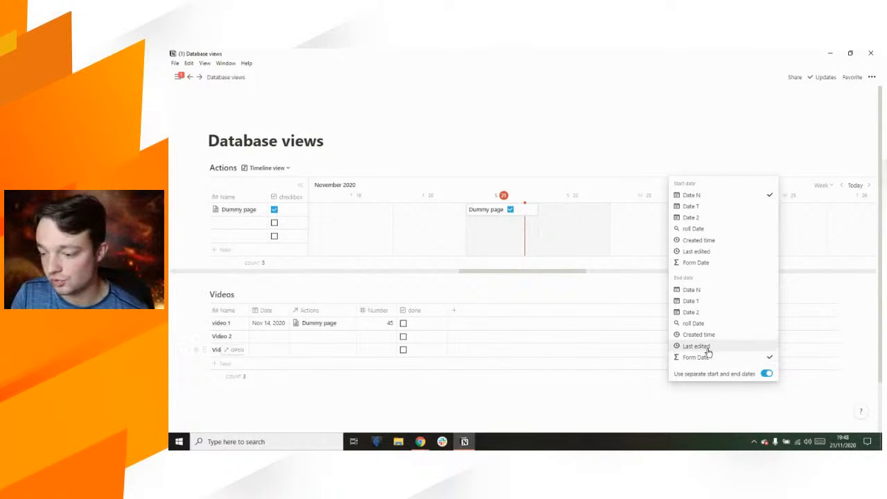
{"action": "left_click", "coordinate": [708, 324]}
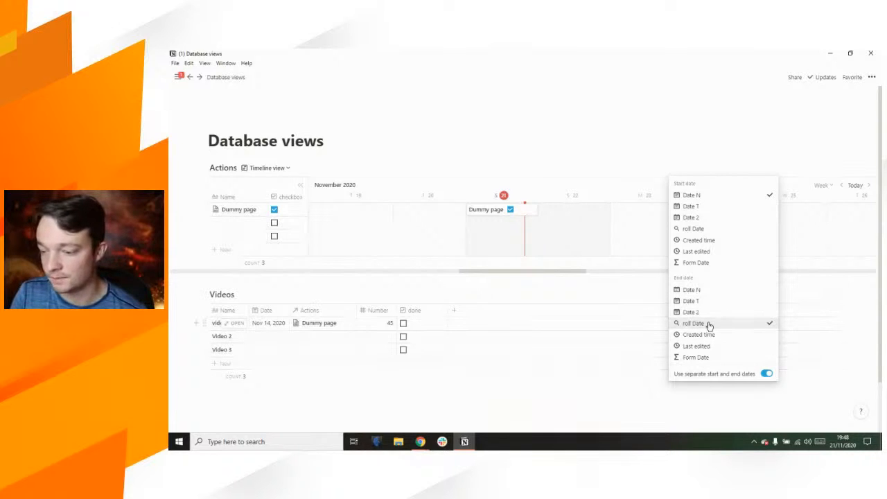
{"action": "left_click", "coordinate": [708, 312]}
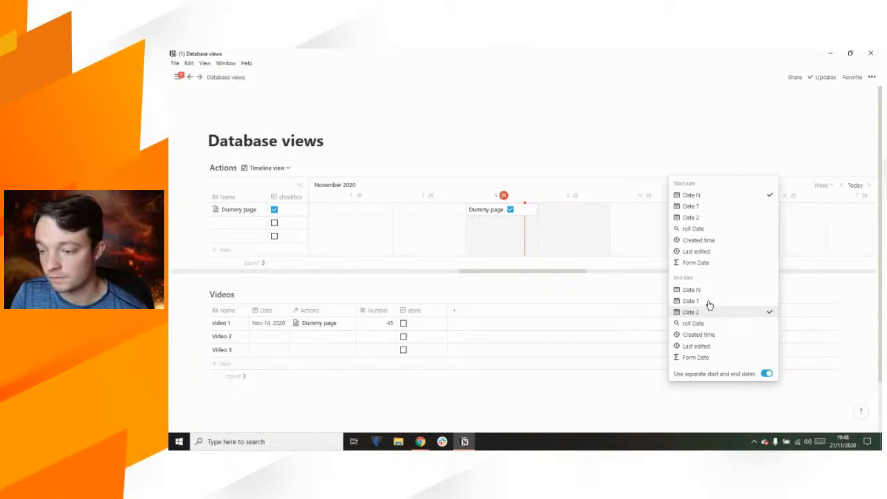
{"action": "left_click", "coordinate": [708, 299]}
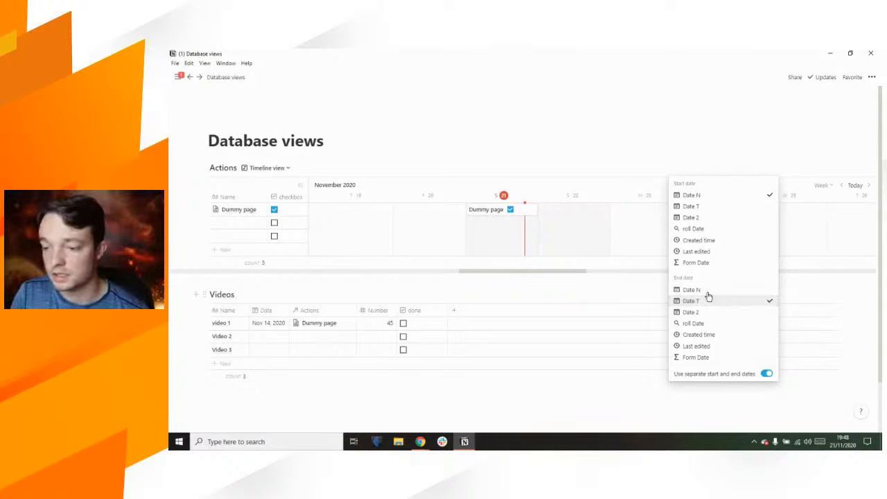
{"action": "left_click", "coordinate": [708, 289]}
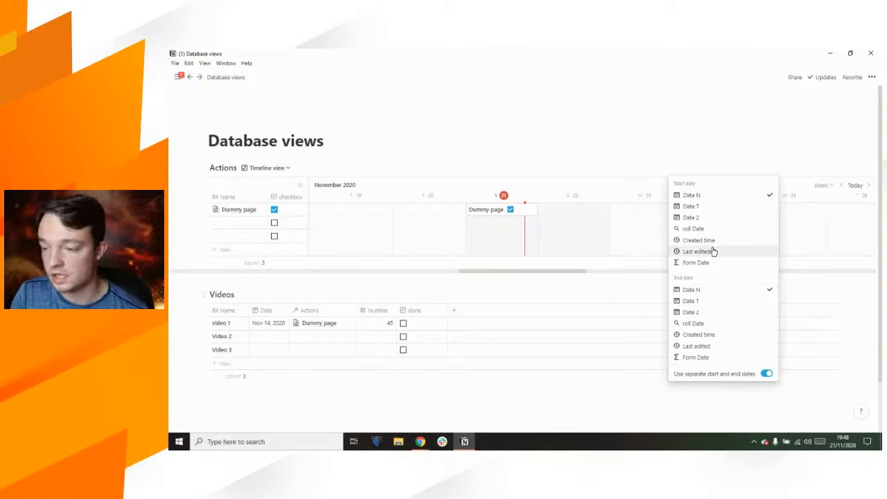
{"action": "left_click", "coordinate": [688, 145]}
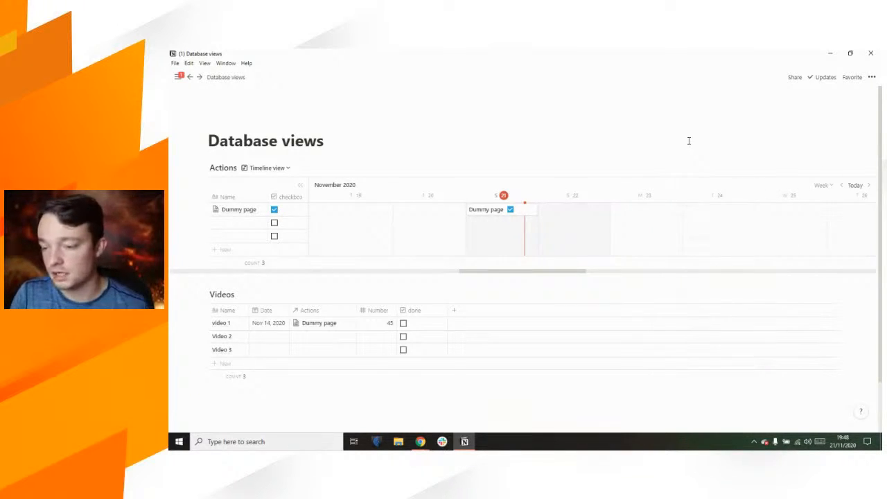
Step: On the Dummy page, rewrite the Form Date formula as dateAdd(prop("Date N"),4,"days")
{"action": "left_click", "coordinate": [499, 218]}
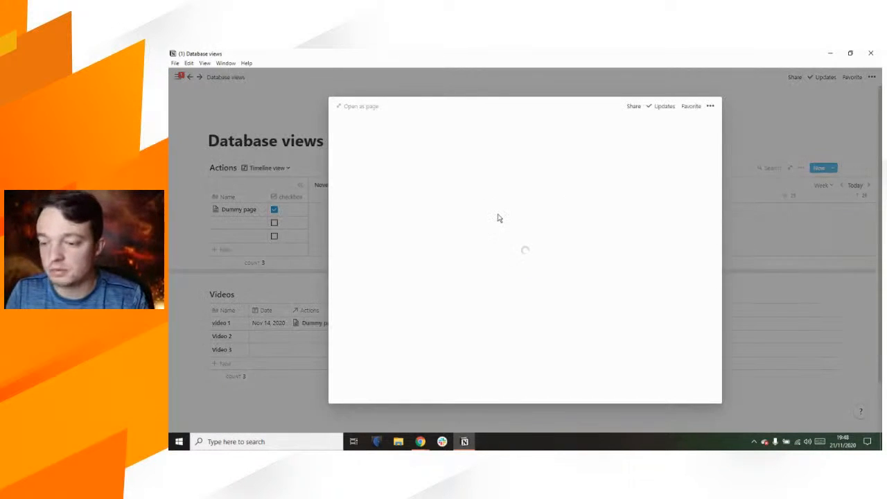
{"action": "scroll", "coordinate": [485, 287], "scroll_direction": "down", "scroll_amount": 3}
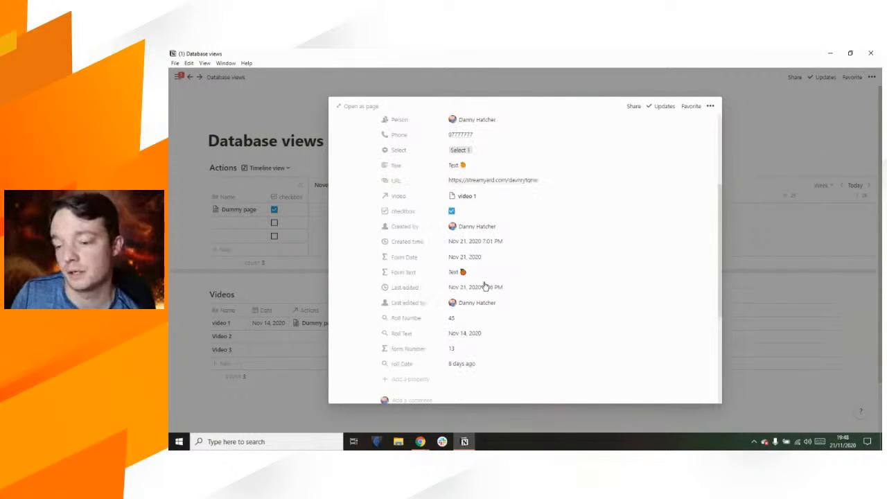
{"action": "left_click", "coordinate": [460, 352]}
{"action": "left_click", "coordinate": [412, 322]}
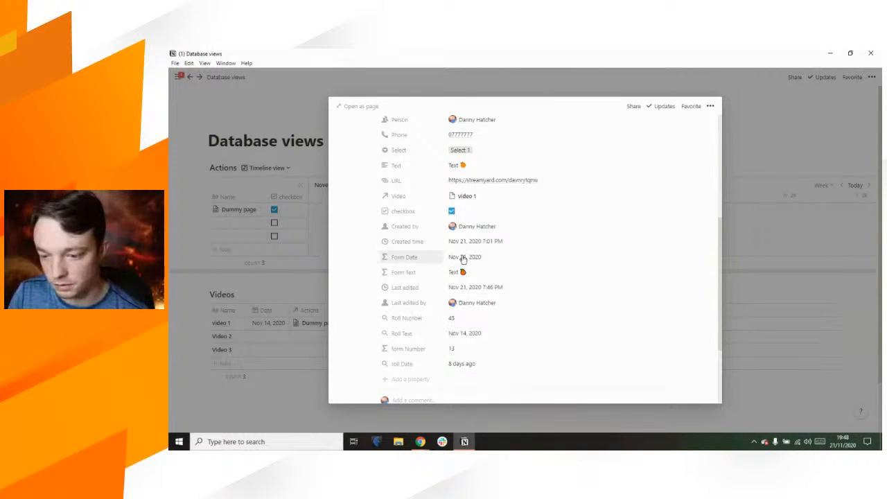
{"action": "left_click", "coordinate": [463, 257]}
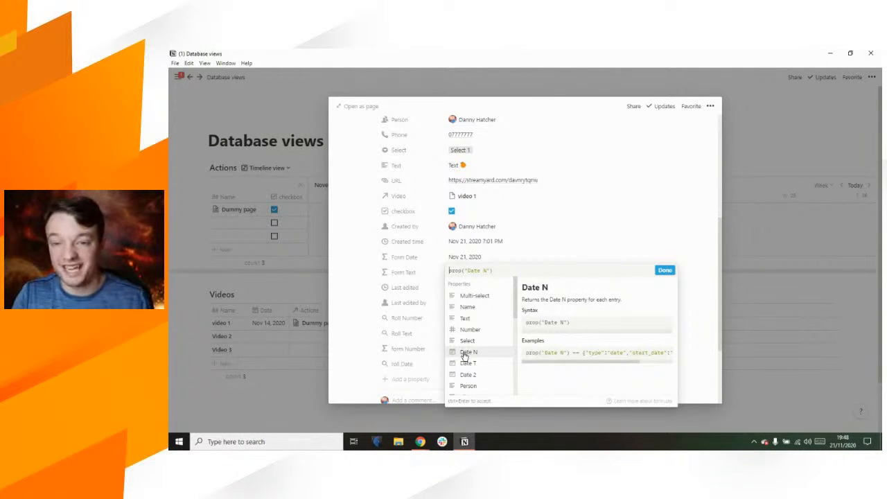
{"action": "scroll", "coordinate": [461, 355], "scroll_direction": "down", "scroll_amount": 5}
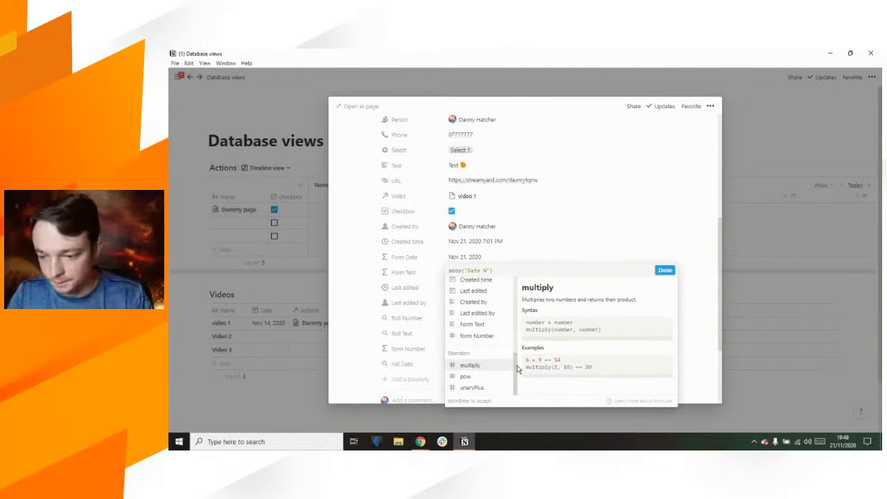
{"action": "left_click", "coordinate": [449, 270]}
{"action": "type", "text": "dateAdd("}
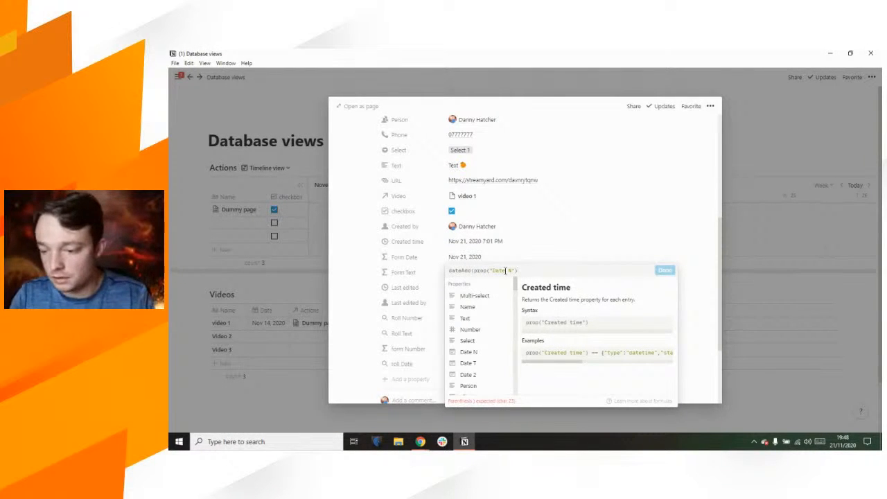
{"action": "left_click", "coordinate": [460, 271]}
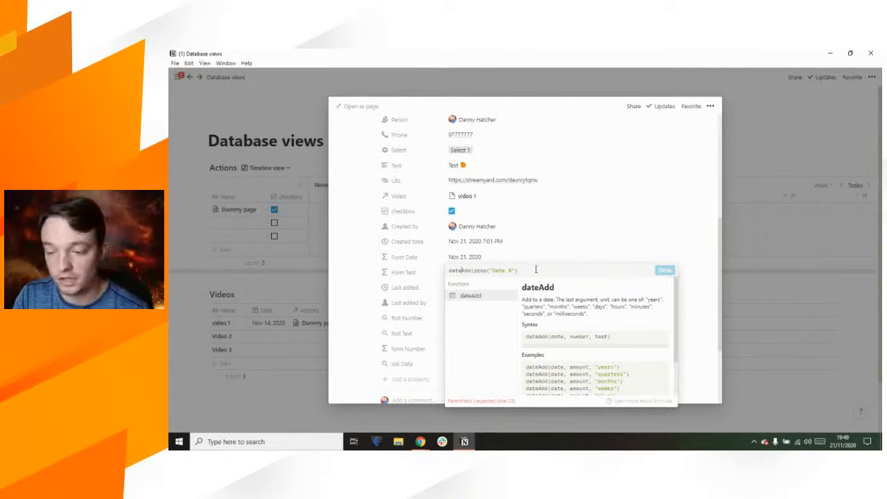
{"action": "type", "text": ","}
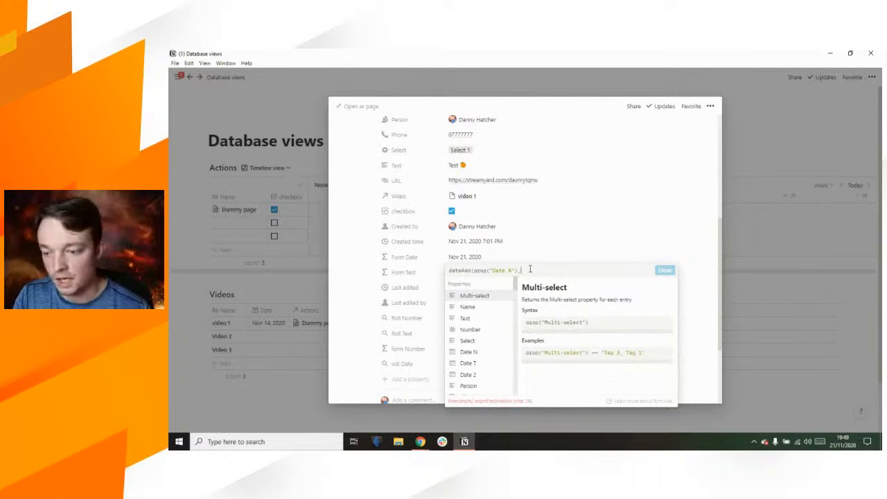
{"action": "type", "text": "4,\"days"}
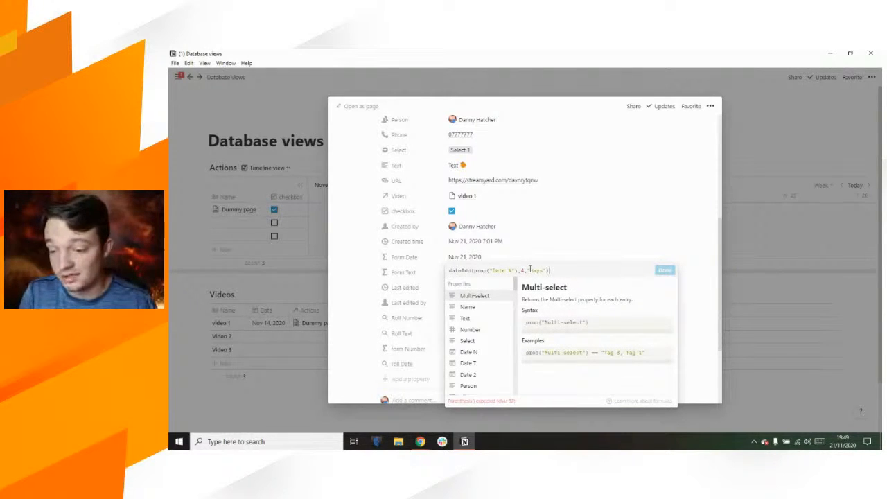
{"action": "left_click", "coordinate": [664, 270]}
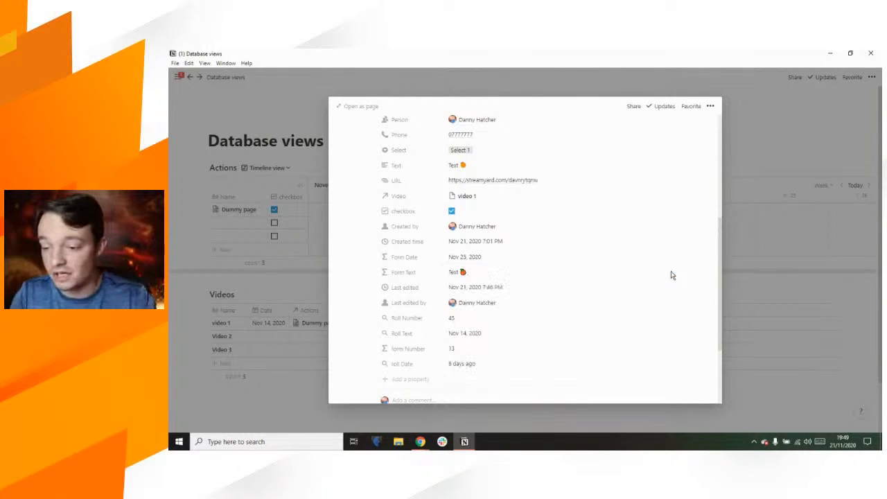
Step: Back in the Actions timeline, switch the end date property to Form Date
{"action": "left_click", "coordinate": [761, 209]}
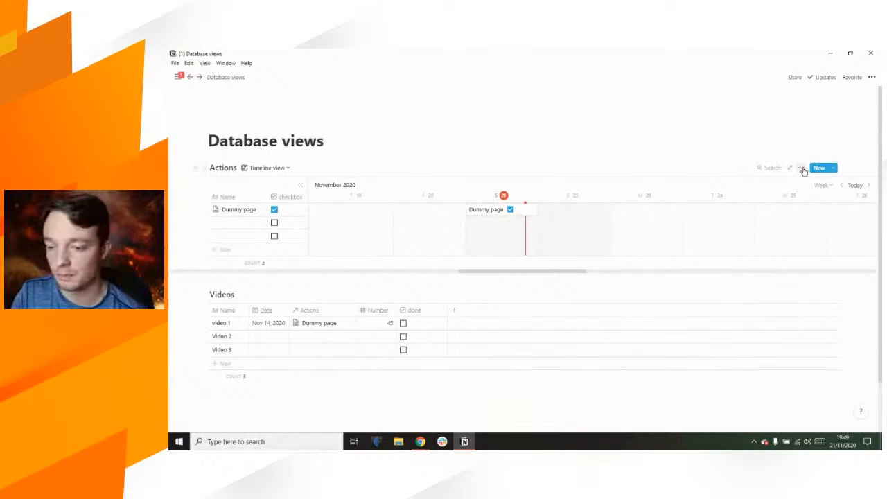
{"action": "left_click", "coordinate": [801, 168]}
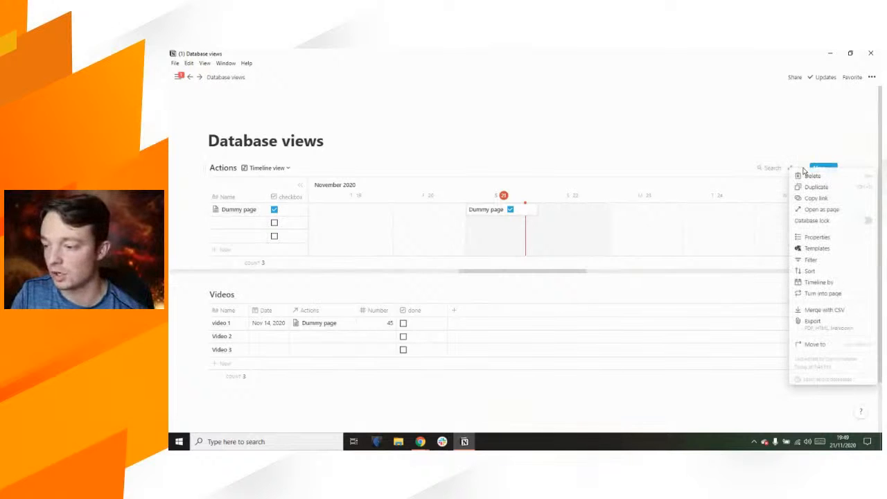
{"action": "left_click", "coordinate": [817, 284]}
{"action": "left_click", "coordinate": [717, 357]}
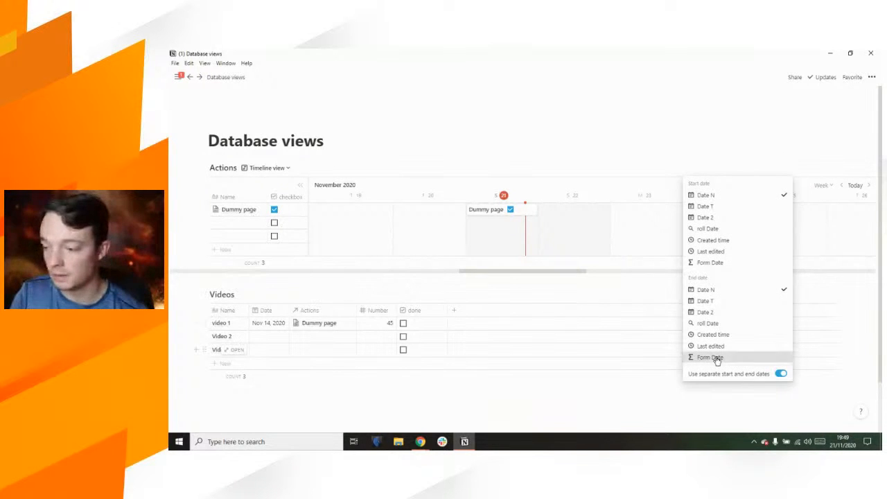
{"action": "left_click", "coordinate": [661, 135]}
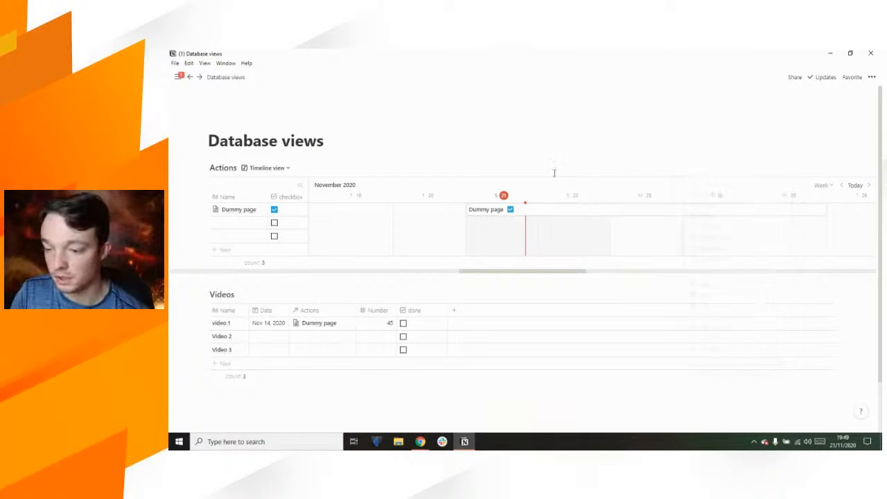
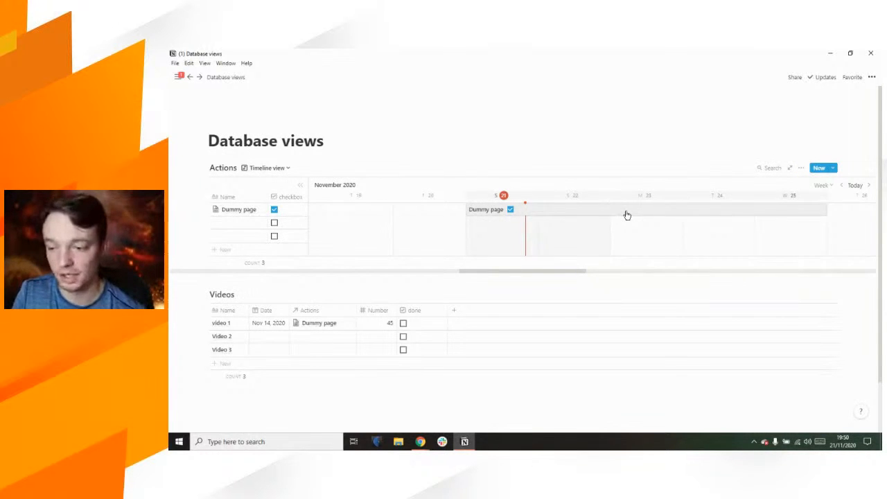
Step: Open the ••• view options menu for the Actions timeline view
{"action": "left_click", "coordinate": [802, 171]}
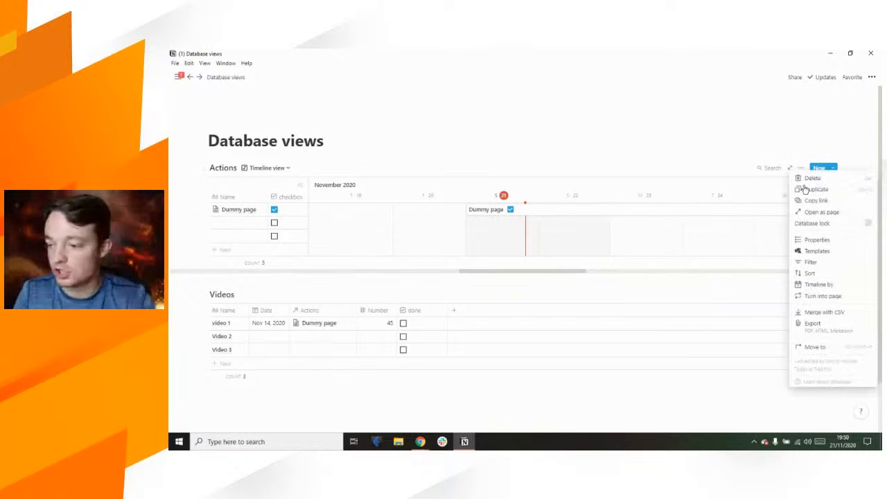
Step: Show Created by, Created time, Date 2, Date N, Date T, Email and File as table columns
{"action": "left_click", "coordinate": [823, 242]}
{"action": "left_click", "coordinate": [802, 252]}
{"action": "left_click", "coordinate": [802, 262]}
{"action": "left_click", "coordinate": [801, 273]}
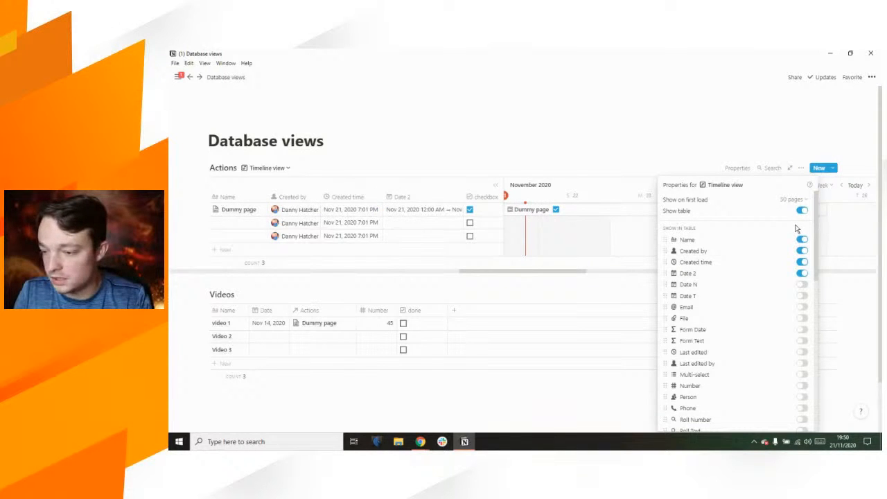
{"action": "left_click", "coordinate": [801, 284]}
{"action": "left_click", "coordinate": [802, 309]}
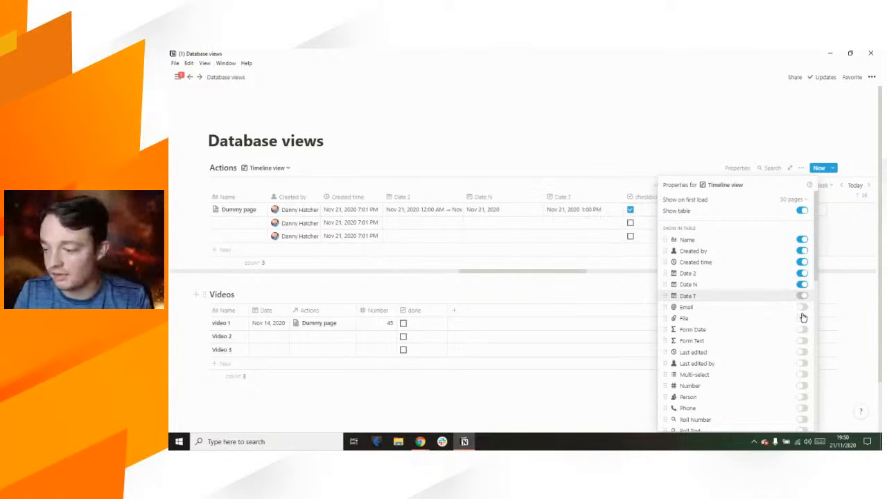
{"action": "left_click", "coordinate": [802, 340]}
{"action": "scroll", "coordinate": [778, 293], "scroll_direction": "down", "scroll_amount": 3}
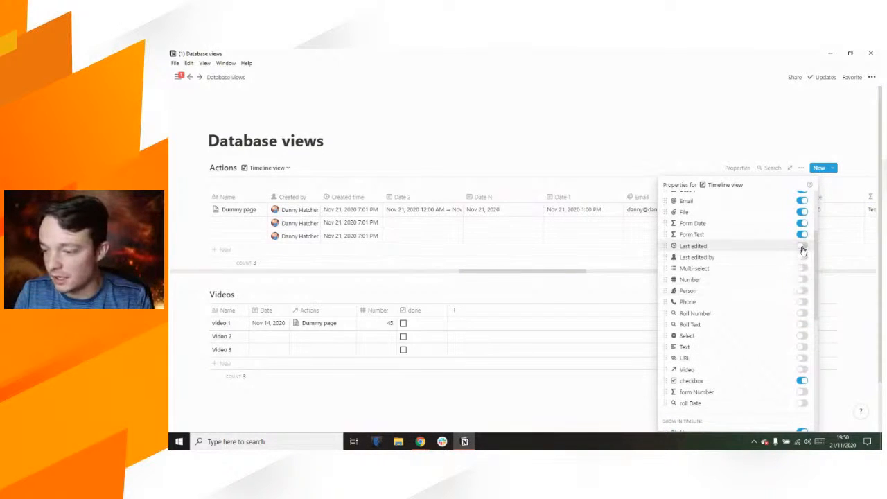
Step: Turn on the remaining table columns, from Last edited through Video, form Number and roll Date
{"action": "left_click", "coordinate": [801, 249]}
{"action": "left_click", "coordinate": [802, 272]}
{"action": "left_click", "coordinate": [802, 293]}
{"action": "left_click", "coordinate": [803, 316]}
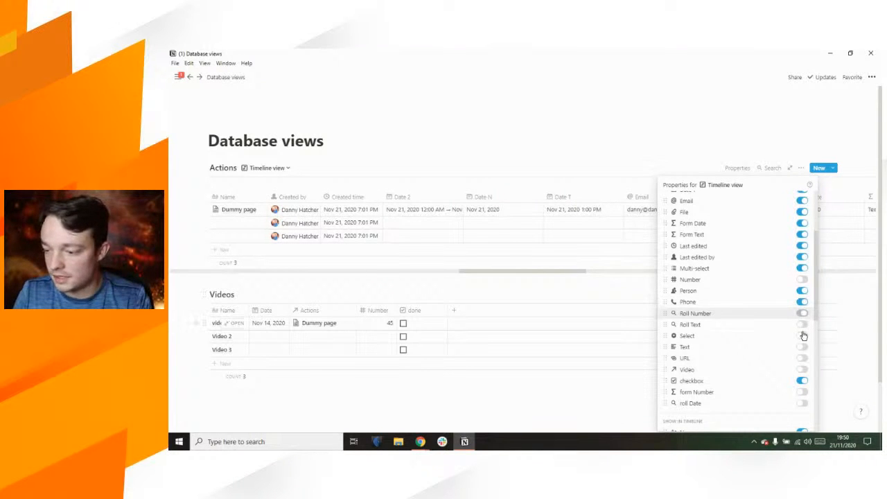
{"action": "left_click", "coordinate": [803, 329]}
{"action": "left_click", "coordinate": [803, 350]}
{"action": "left_click", "coordinate": [803, 350]}
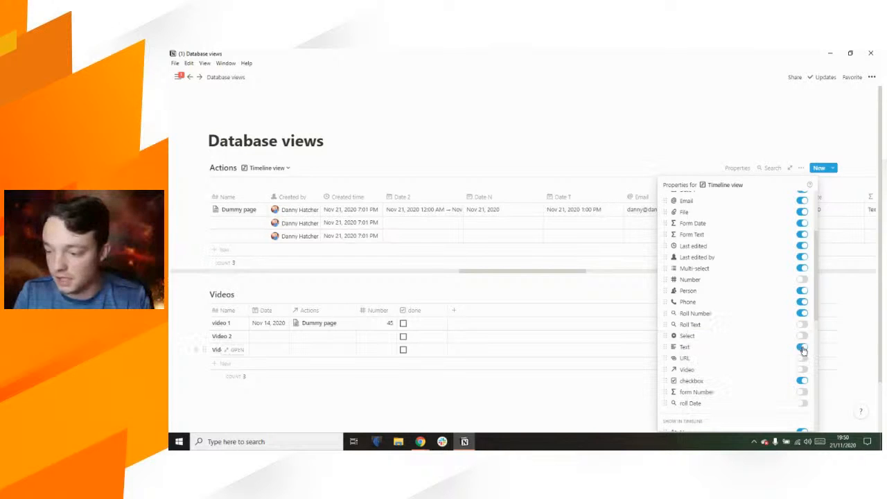
{"action": "left_click", "coordinate": [802, 346]}
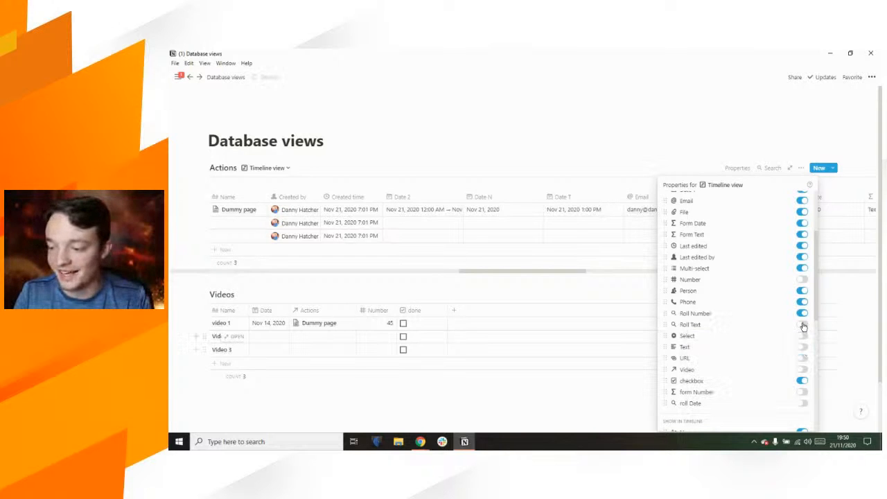
{"action": "left_click", "coordinate": [803, 282]}
{"action": "left_click", "coordinate": [801, 328]}
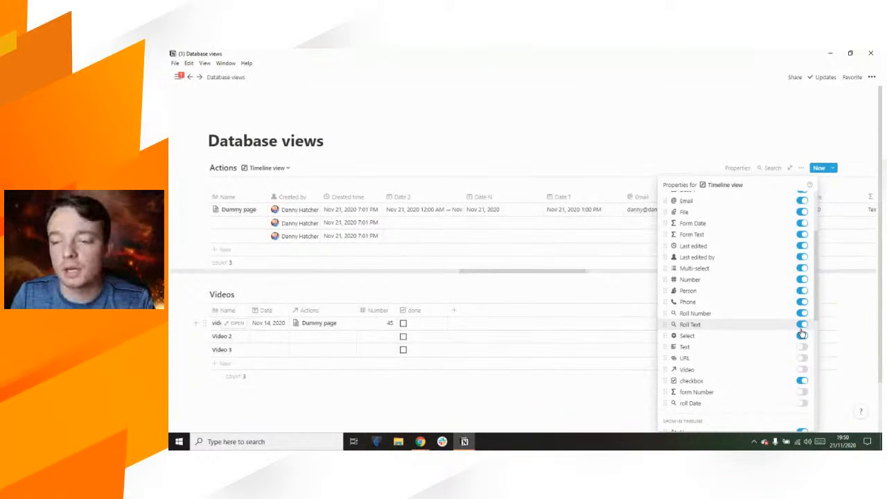
{"action": "left_click", "coordinate": [801, 347]}
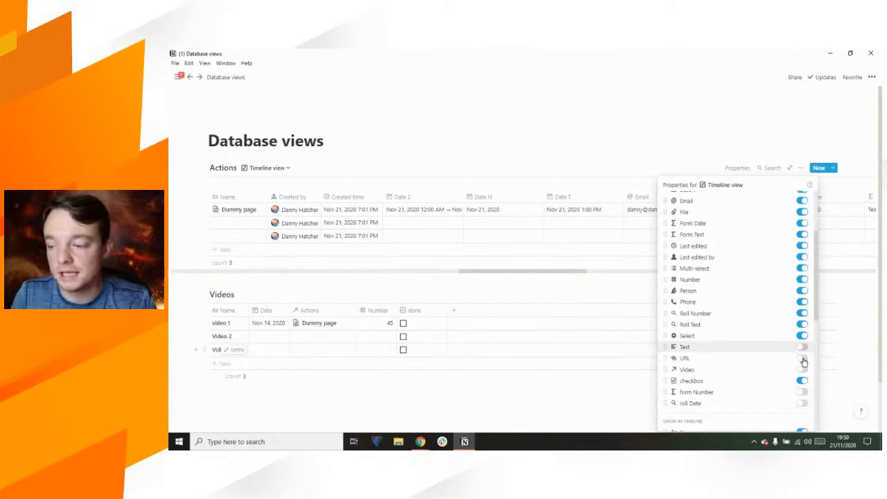
{"action": "left_click", "coordinate": [802, 358]}
{"action": "left_click", "coordinate": [802, 371]}
{"action": "scroll", "coordinate": [769, 352], "scroll_direction": "down", "scroll_amount": 3}
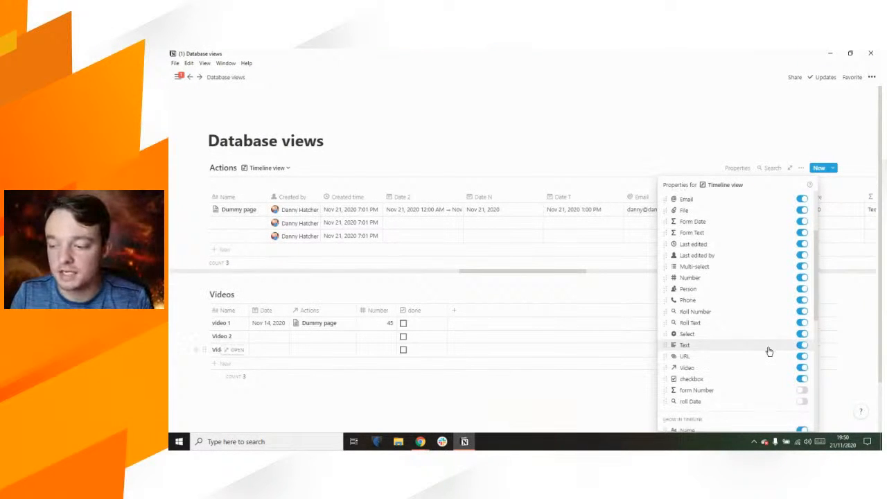
{"action": "left_click", "coordinate": [801, 311]}
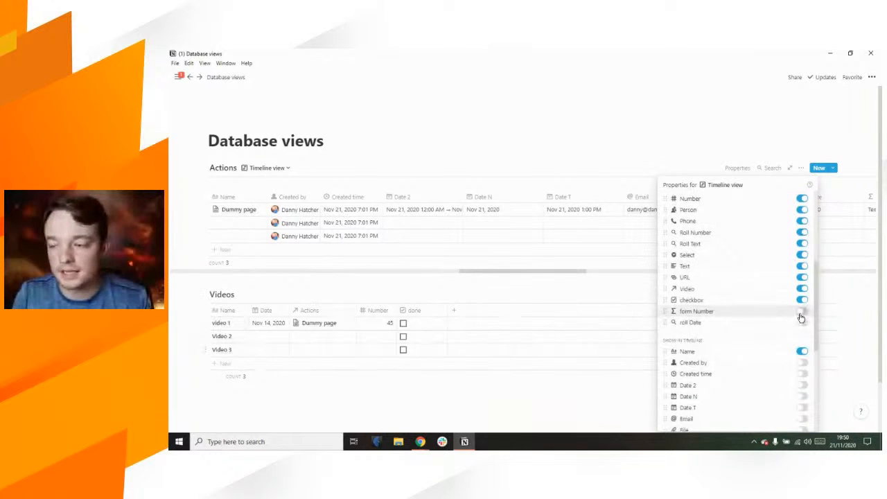
{"action": "left_click", "coordinate": [802, 323]}
{"action": "scroll", "coordinate": [755, 302], "scroll_direction": "down", "scroll_amount": 3}
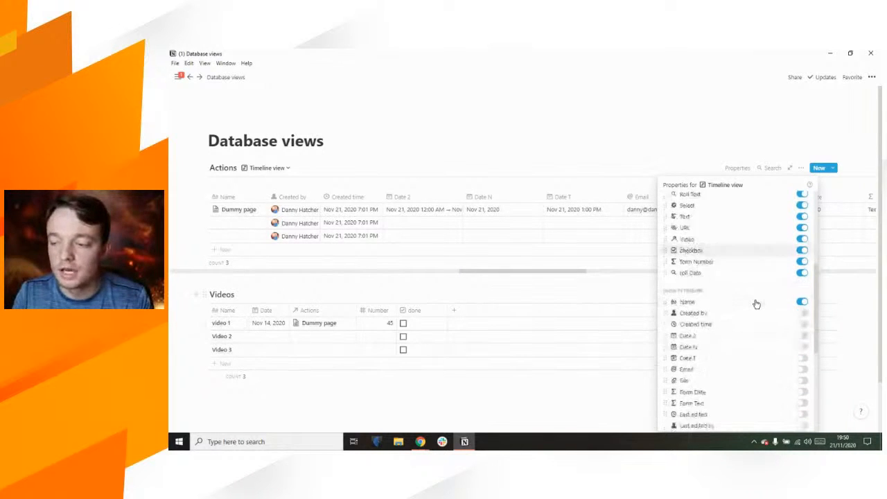
Step: Show Created by through Last edited by on the timeline bars
{"action": "left_click", "coordinate": [801, 266]}
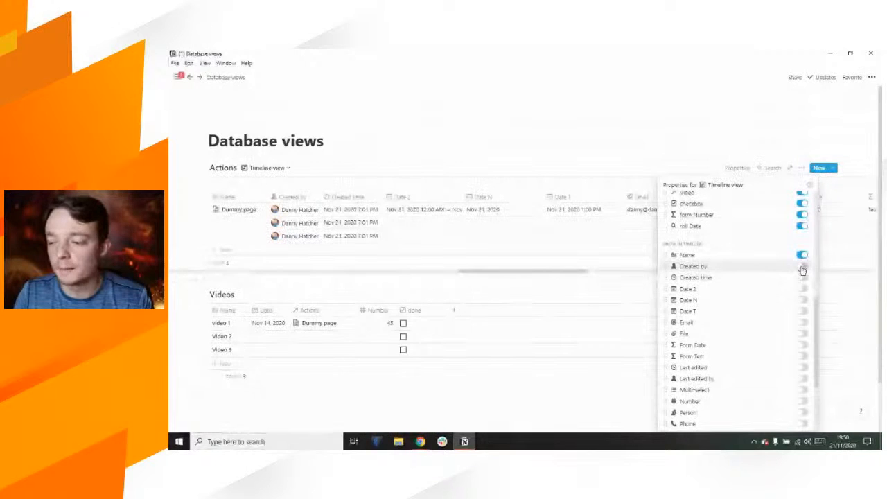
{"action": "left_click", "coordinate": [802, 277]}
{"action": "left_click", "coordinate": [802, 288]}
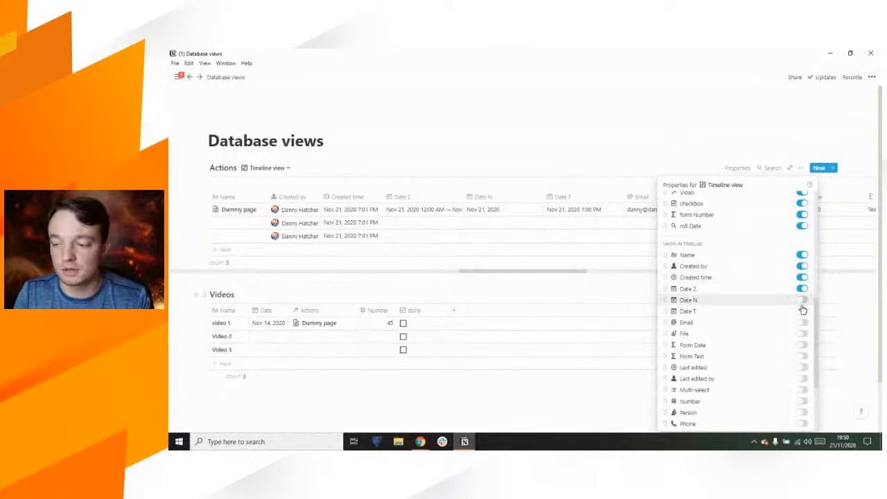
{"action": "left_click", "coordinate": [802, 300]}
{"action": "left_click", "coordinate": [802, 312]}
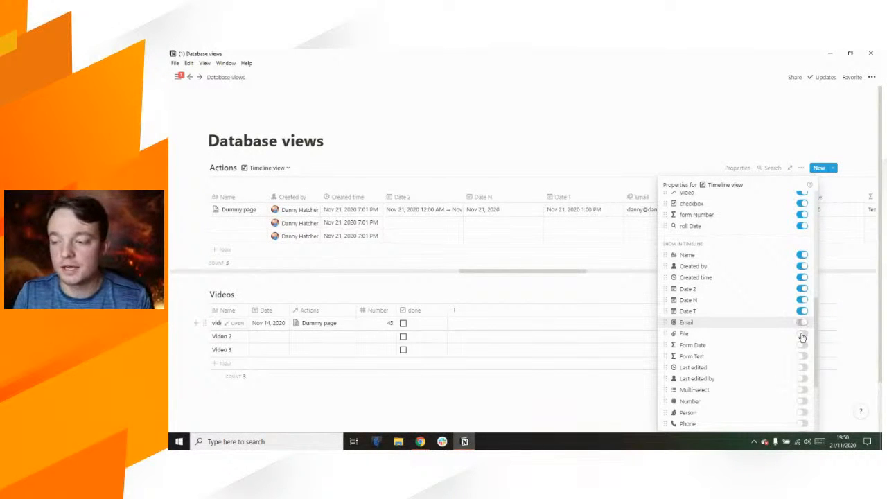
{"action": "left_click", "coordinate": [802, 323]}
{"action": "left_click", "coordinate": [802, 334]}
{"action": "left_click", "coordinate": [801, 348]}
{"action": "left_click", "coordinate": [801, 356]}
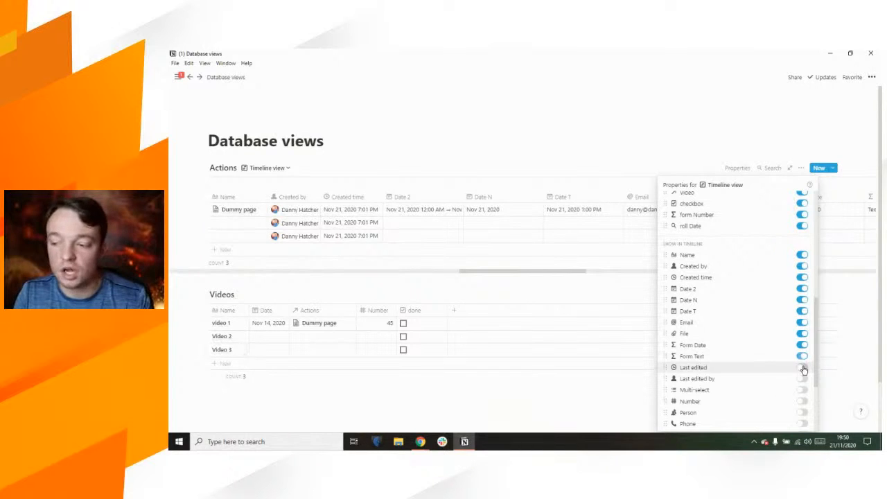
{"action": "left_click", "coordinate": [801, 367]}
{"action": "left_click", "coordinate": [803, 381]}
{"action": "scroll", "coordinate": [748, 337], "scroll_direction": "down", "scroll_amount": 3}
Step: Also show Multi-select through roll Date on the timeline bars, then close the panel
{"action": "left_click", "coordinate": [801, 276]}
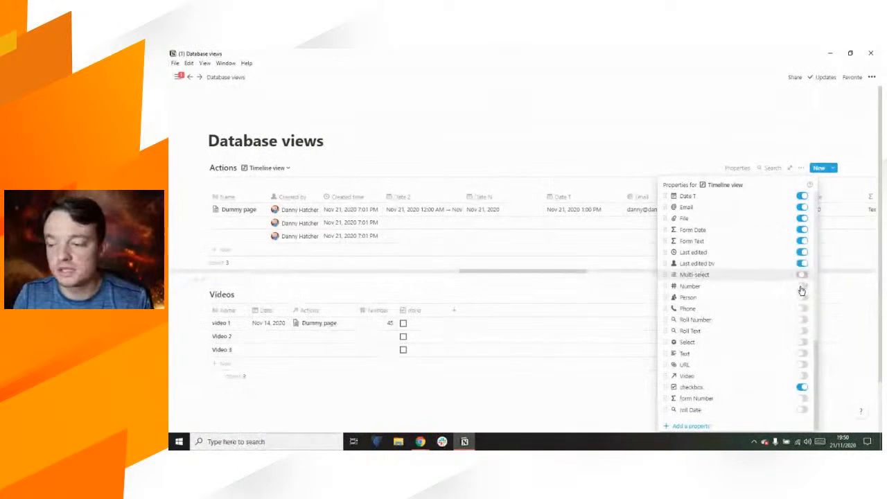
{"action": "left_click", "coordinate": [801, 299]}
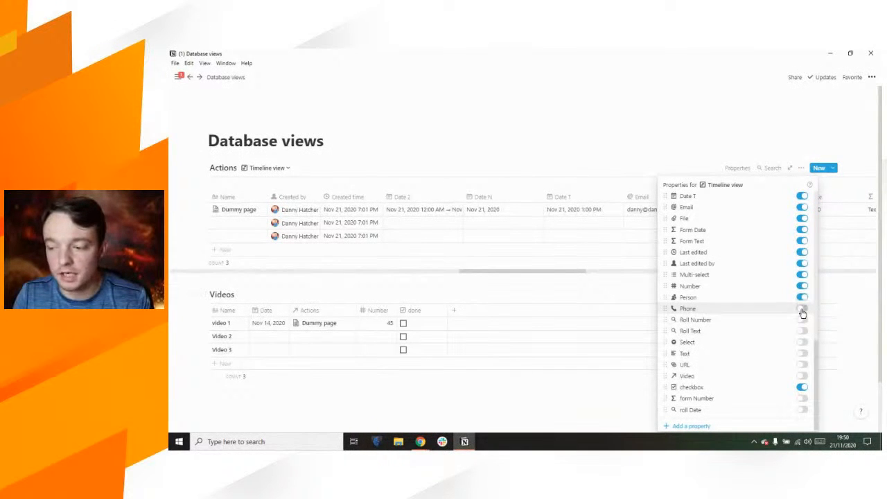
{"action": "left_click", "coordinate": [802, 312]}
{"action": "left_click", "coordinate": [802, 321]}
{"action": "left_click", "coordinate": [801, 332]}
{"action": "left_click", "coordinate": [802, 342]}
{"action": "left_click", "coordinate": [801, 353]}
{"action": "left_click", "coordinate": [801, 365]}
{"action": "left_click", "coordinate": [802, 377]}
{"action": "scroll", "coordinate": [756, 356], "scroll_direction": "down", "scroll_amount": 1}
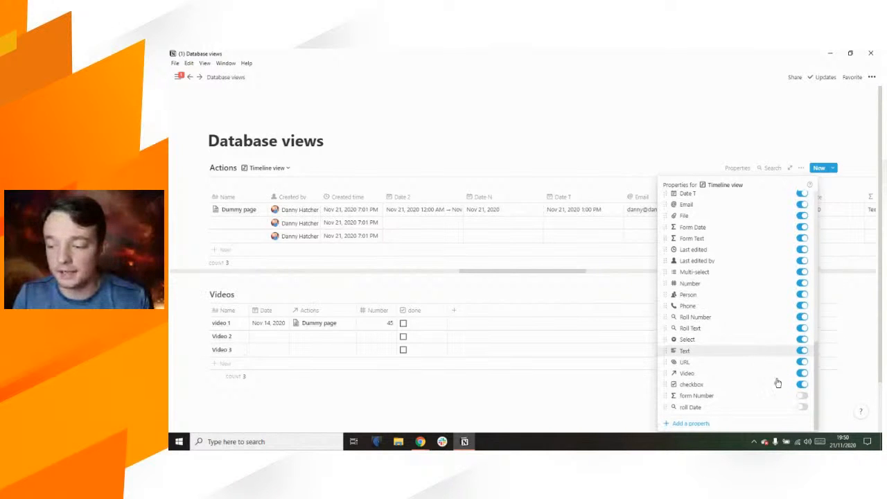
{"action": "left_click", "coordinate": [801, 396]}
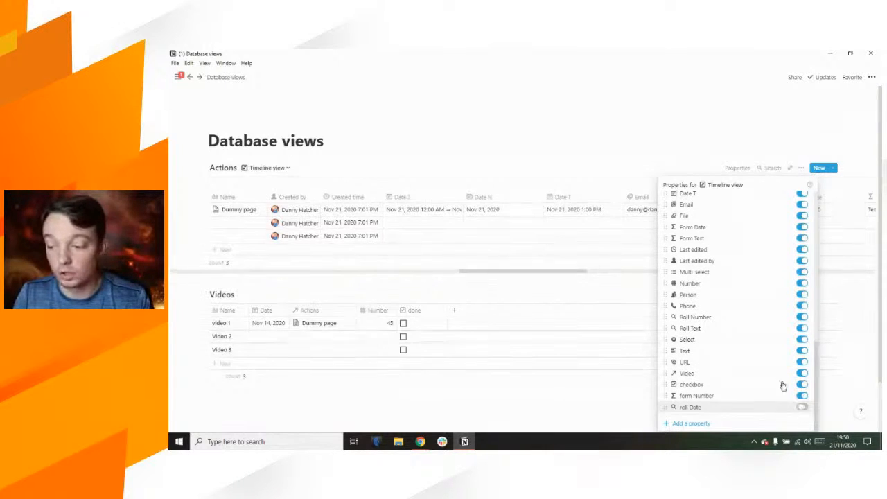
{"action": "left_click", "coordinate": [801, 407]}
{"action": "left_click", "coordinate": [406, 138]}
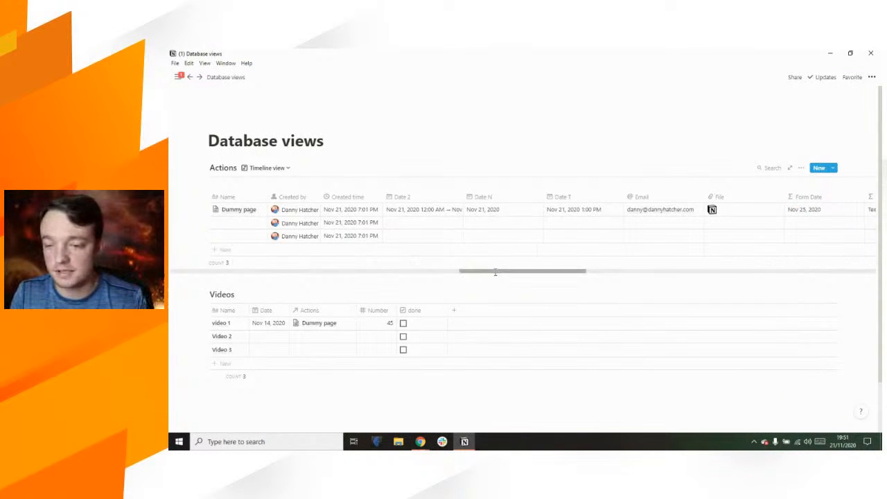
Step: Scroll across the newly shown Actions columns and preview the Dummy page
{"action": "left_click_drag", "start_coordinate": [503, 275], "coordinate": [803, 271]}
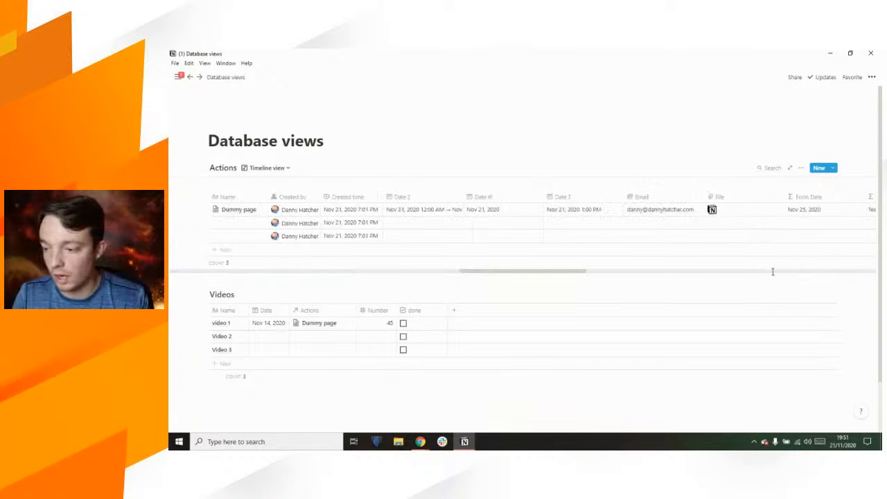
{"action": "left_click_drag", "start_coordinate": [559, 268], "coordinate": [855, 269]}
{"action": "left_click_drag", "start_coordinate": [580, 271], "coordinate": [867, 271]}
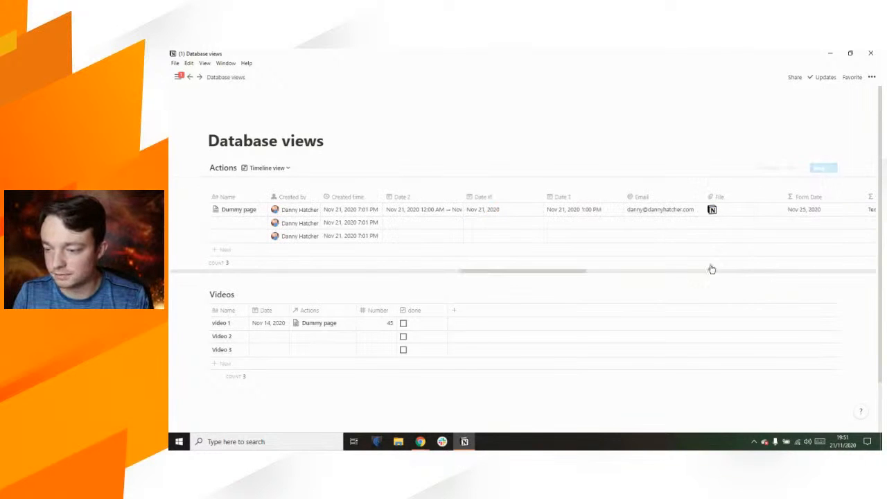
{"action": "left_click_drag", "start_coordinate": [555, 271], "coordinate": [867, 271]}
{"action": "left_click_drag", "start_coordinate": [571, 270], "coordinate": [872, 264]}
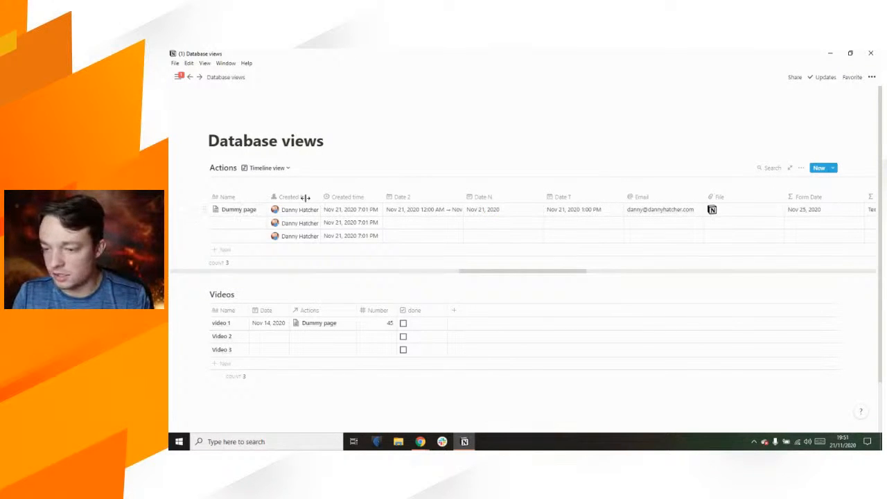
{"action": "left_click", "coordinate": [257, 210]}
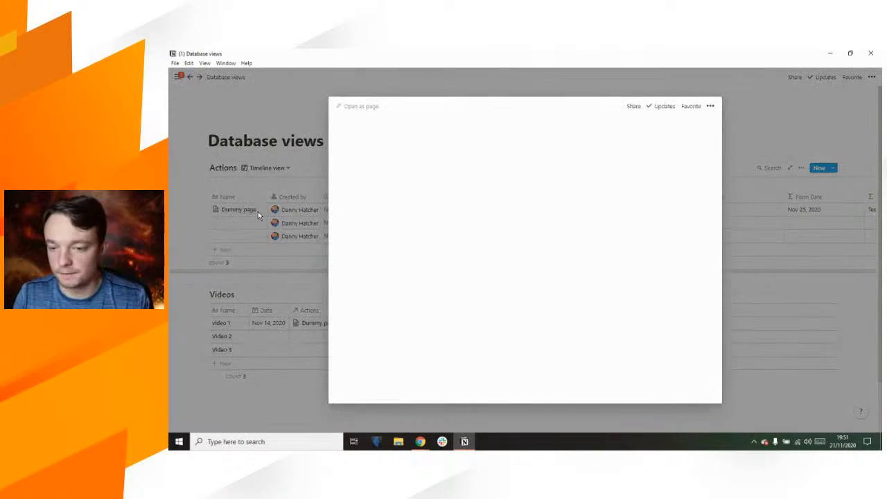
{"action": "left_click", "coordinate": [288, 141]}
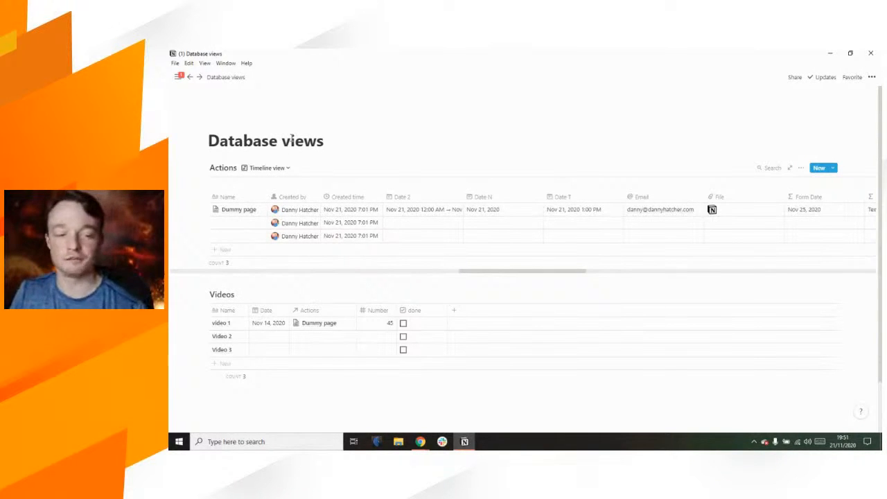
Step: Scroll the table further, then reopen the Actions view options menu
{"action": "left_click_drag", "start_coordinate": [524, 270], "coordinate": [675, 279]}
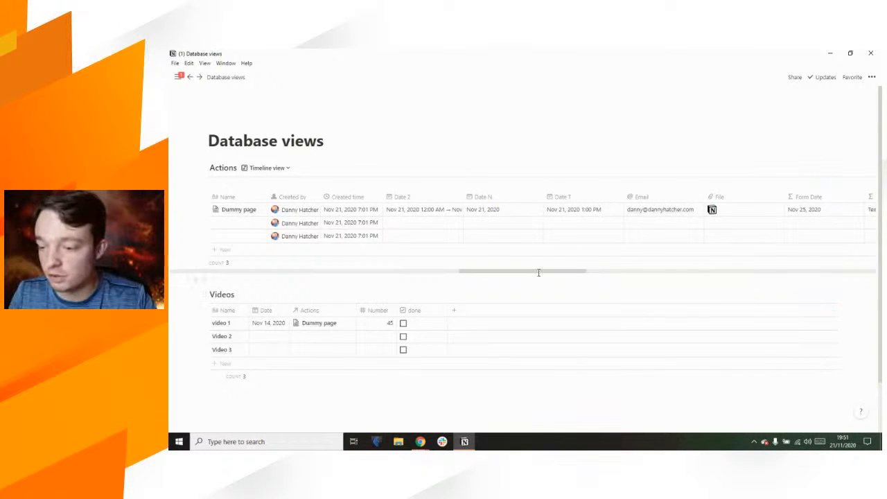
{"action": "left_click_drag", "start_coordinate": [599, 271], "coordinate": [875, 273]}
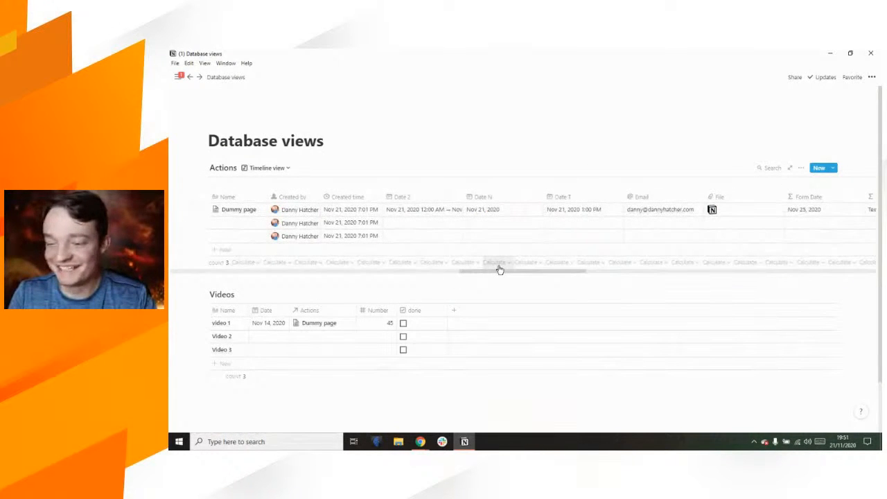
{"action": "left_click", "coordinate": [800, 168]}
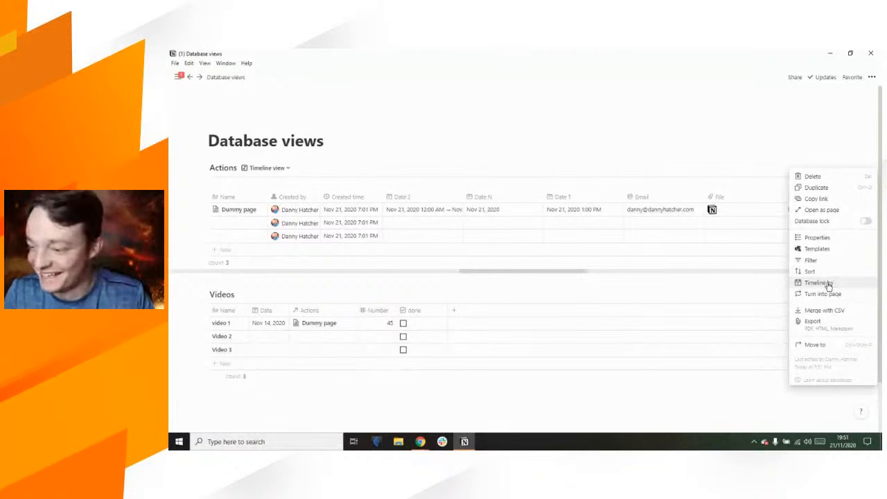
Step: Switch off Show table so only the timeline remains, then jump it to today
{"action": "left_click", "coordinate": [821, 237]}
{"action": "left_click", "coordinate": [800, 210]}
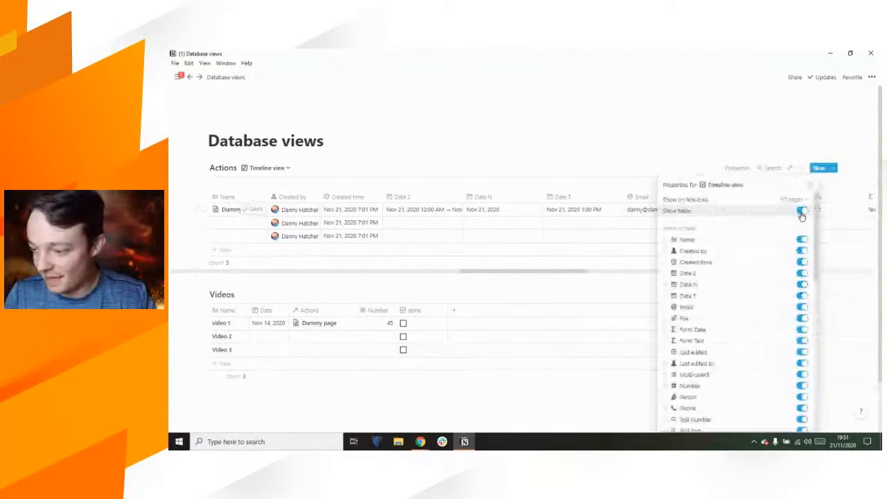
{"action": "left_click", "coordinate": [571, 144]}
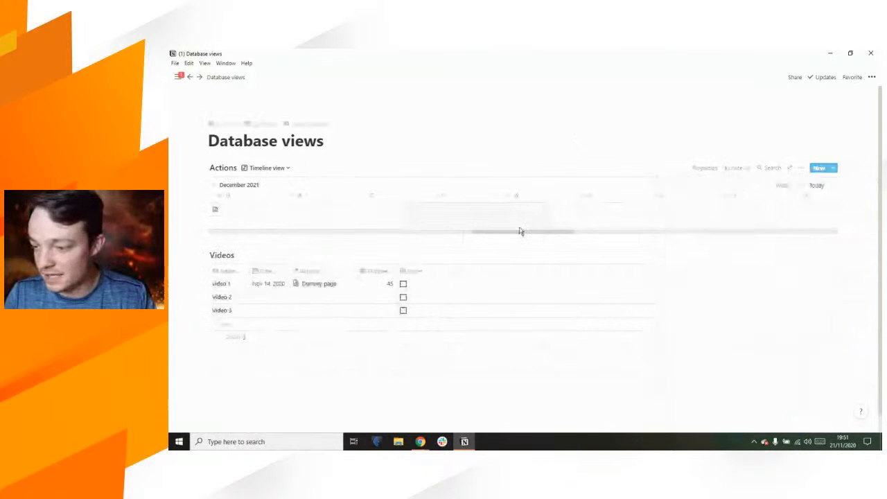
{"action": "left_click", "coordinate": [816, 187]}
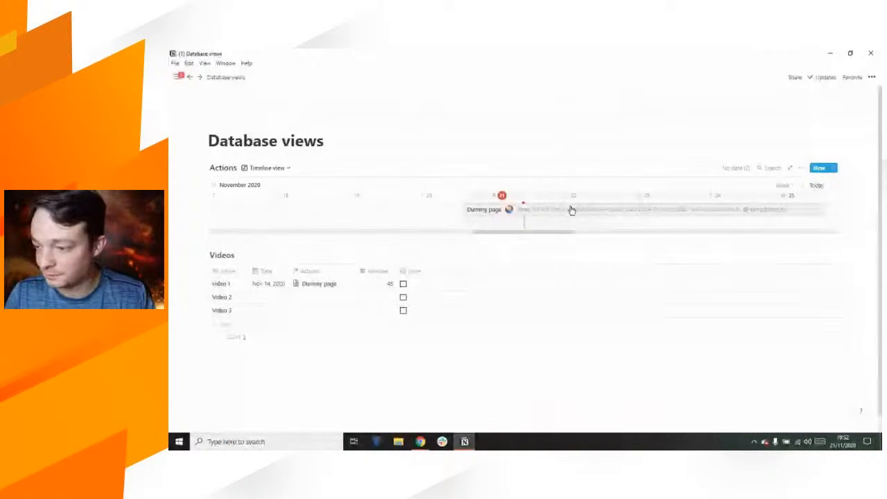
{"action": "scroll", "coordinate": [683, 215], "scroll_direction": "right", "scroll_amount": 3}
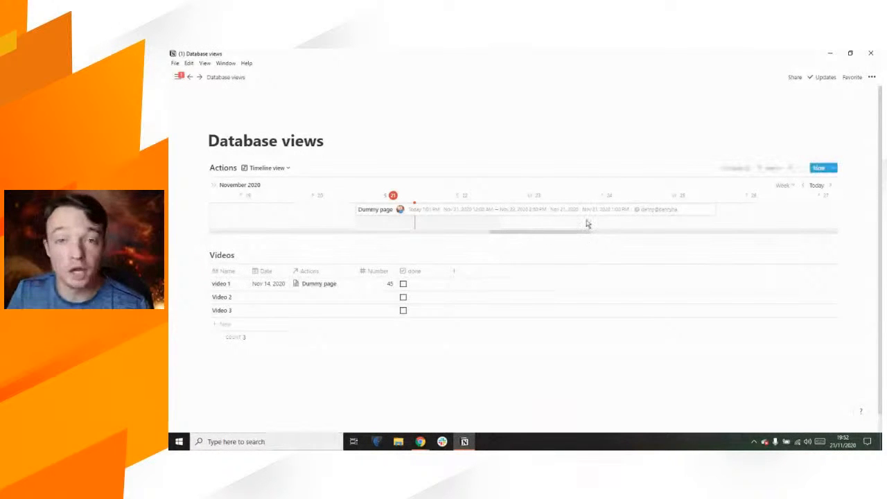
Step: Create a new Calendar view for Actions from the Timeline view's list of views
{"action": "left_click", "coordinate": [290, 173]}
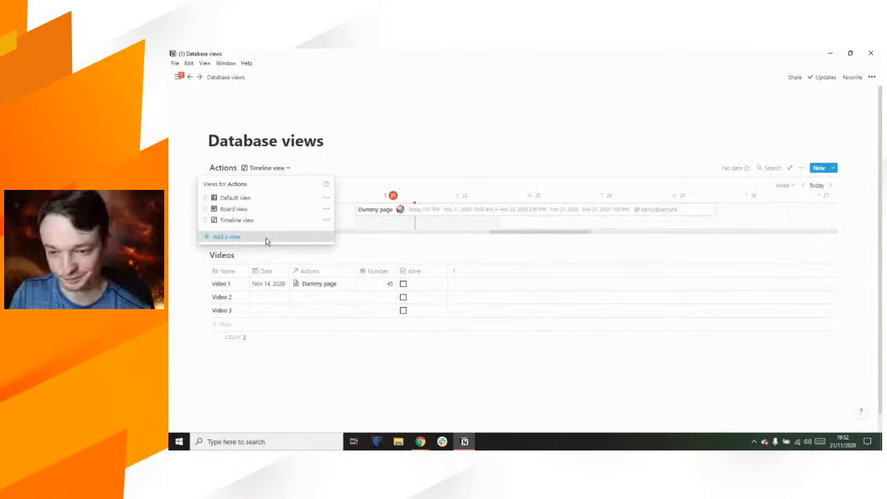
{"action": "left_click", "coordinate": [267, 239]}
{"action": "left_click", "coordinate": [392, 248]}
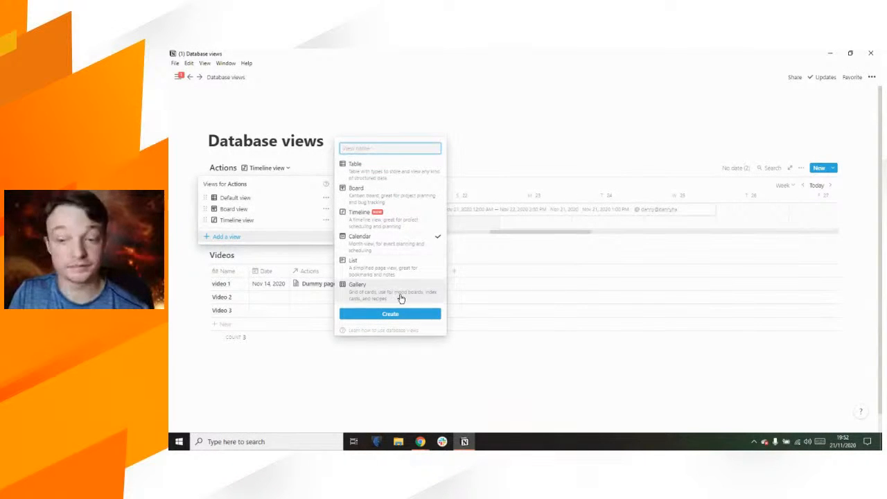
{"action": "left_click", "coordinate": [402, 314]}
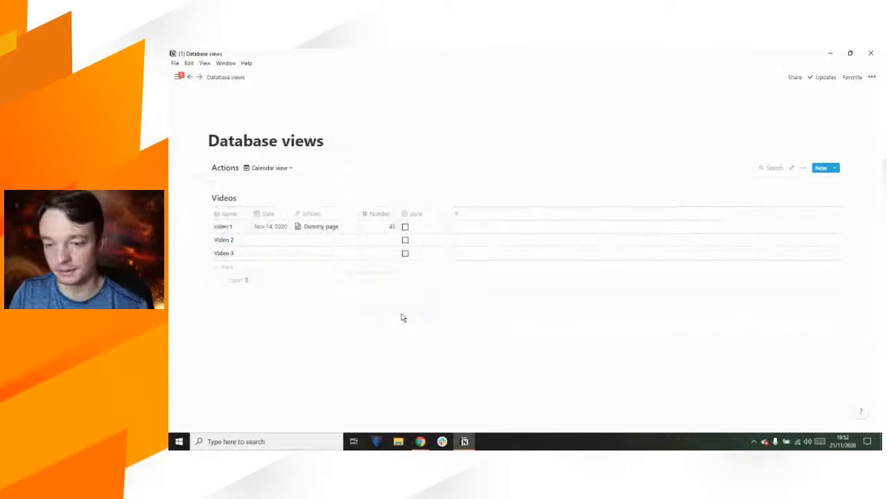
{"action": "scroll", "coordinate": [389, 165], "scroll_direction": "down", "scroll_amount": 1}
{"action": "scroll", "coordinate": [390, 164], "scroll_direction": "down", "scroll_amount": 2}
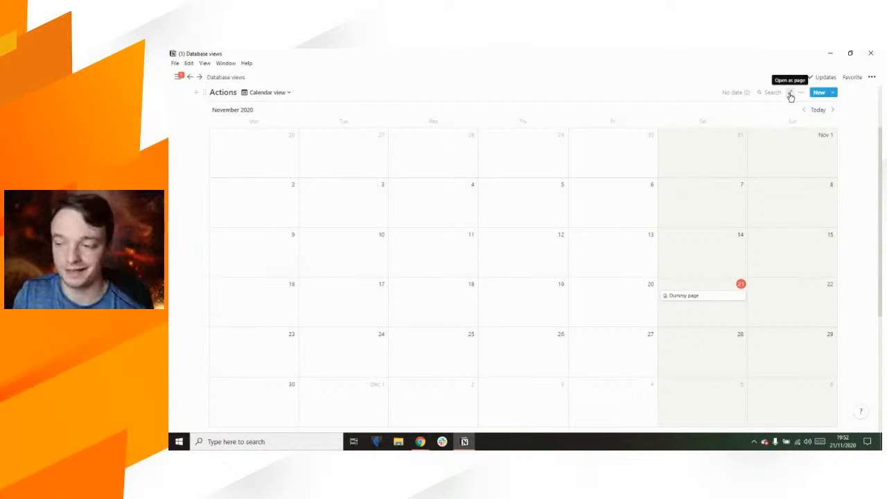
Step: Scroll back to the Actions header and open the calendar database as a full page
{"action": "scroll", "coordinate": [633, 231], "scroll_direction": "down", "scroll_amount": 2}
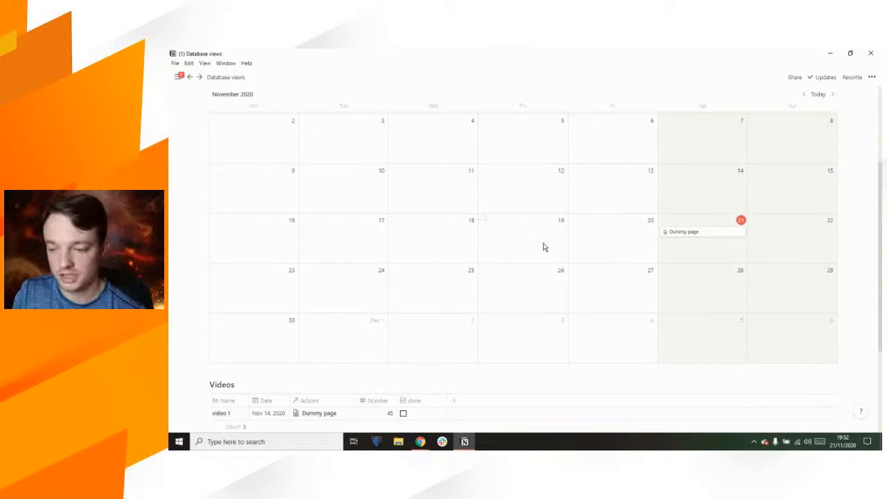
{"action": "scroll", "coordinate": [544, 247], "scroll_direction": "up", "scroll_amount": 2}
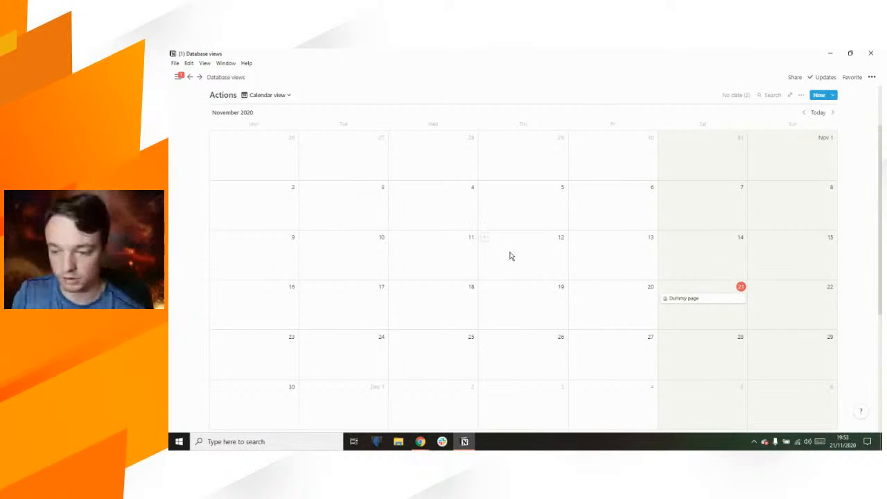
{"action": "scroll", "coordinate": [530, 213], "scroll_direction": "down", "scroll_amount": 1}
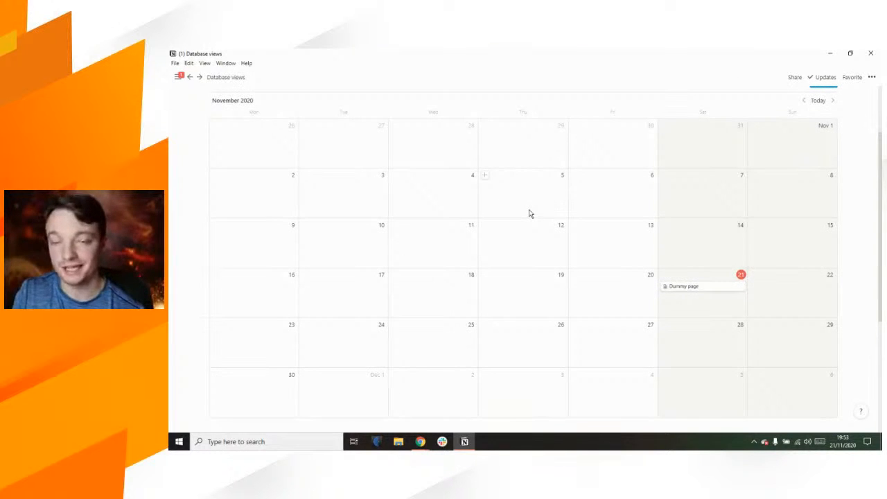
{"action": "scroll", "coordinate": [530, 213], "scroll_direction": "up", "scroll_amount": 1}
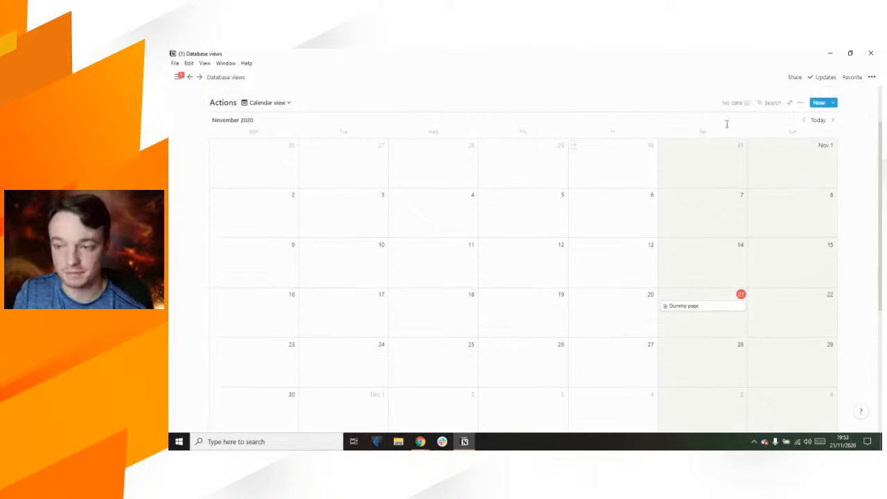
{"action": "left_click", "coordinate": [790, 103]}
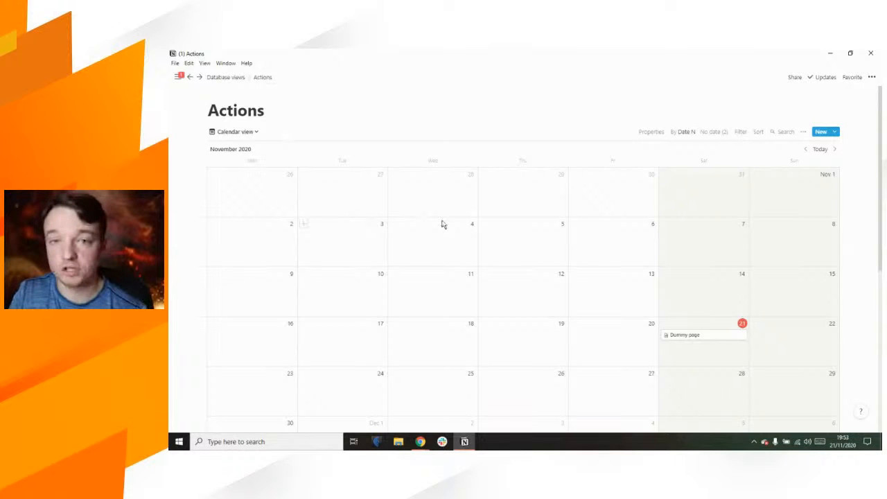
Step: Return to the Database views page and stretch Dummy page to span Nov 21–22
{"action": "scroll", "coordinate": [501, 248], "scroll_direction": "down", "scroll_amount": 10}
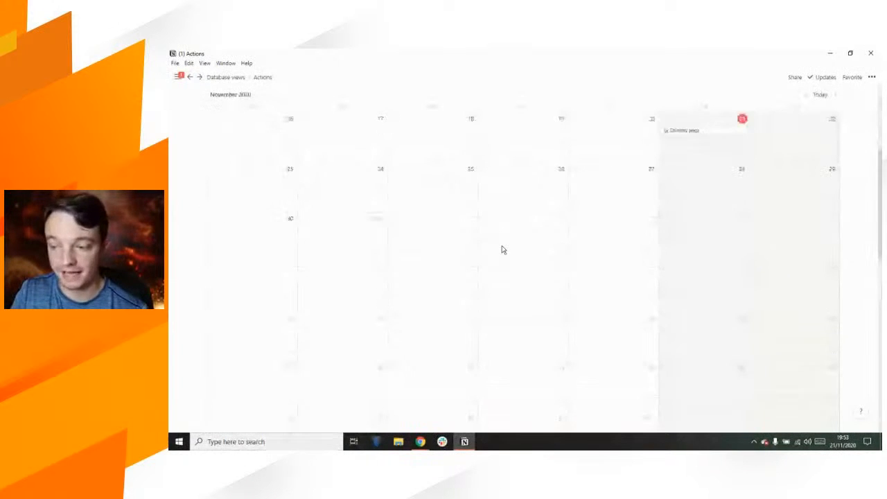
{"action": "scroll", "coordinate": [502, 248], "scroll_direction": "down", "scroll_amount": 15}
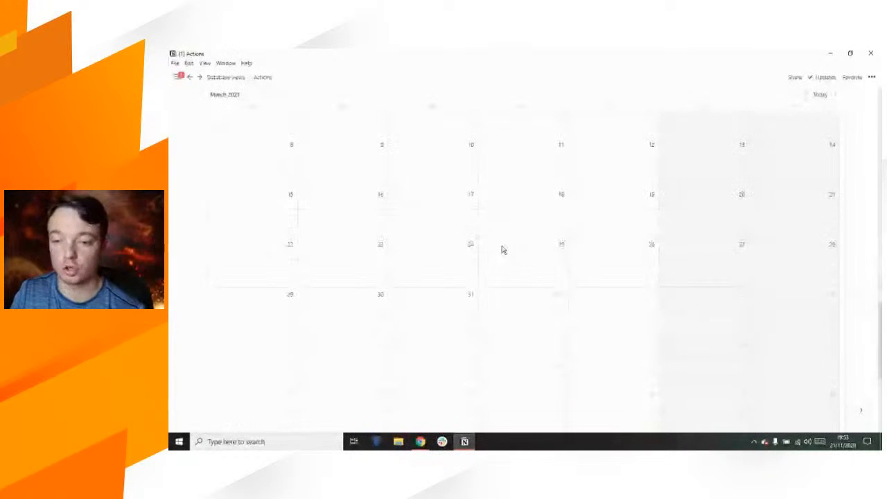
{"action": "scroll", "coordinate": [501, 249], "scroll_direction": "down", "scroll_amount": 5}
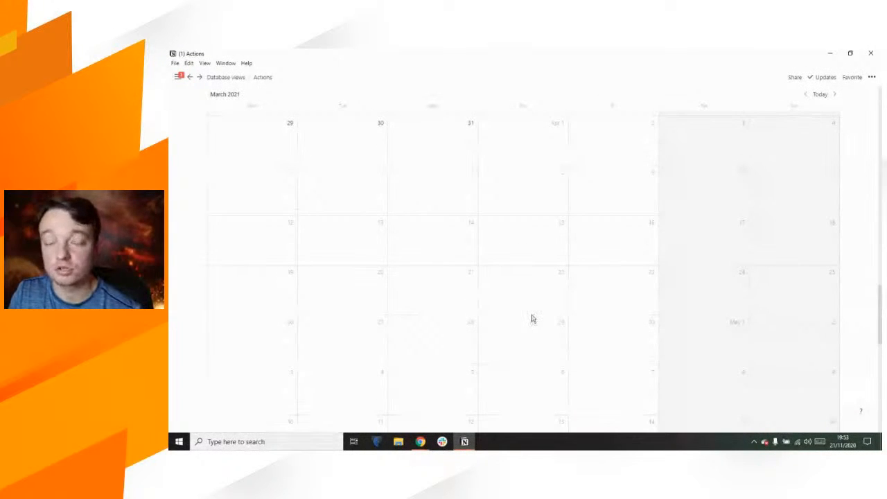
{"action": "scroll", "coordinate": [532, 319], "scroll_direction": "up", "scroll_amount": 15}
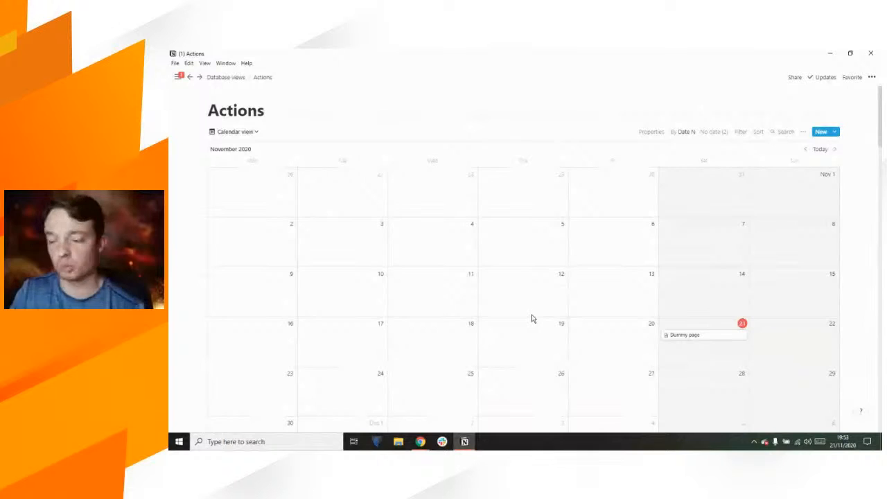
{"action": "left_click", "coordinate": [225, 78]}
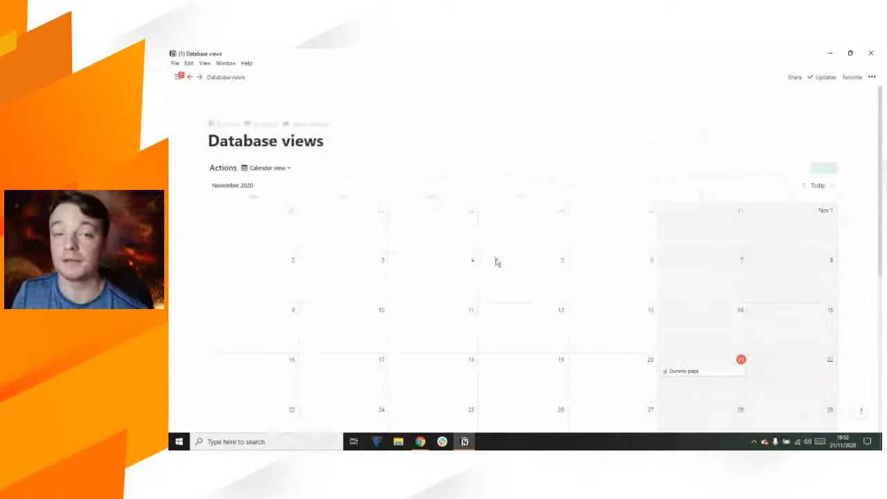
{"action": "scroll", "coordinate": [410, 253], "scroll_direction": "down", "scroll_amount": 2}
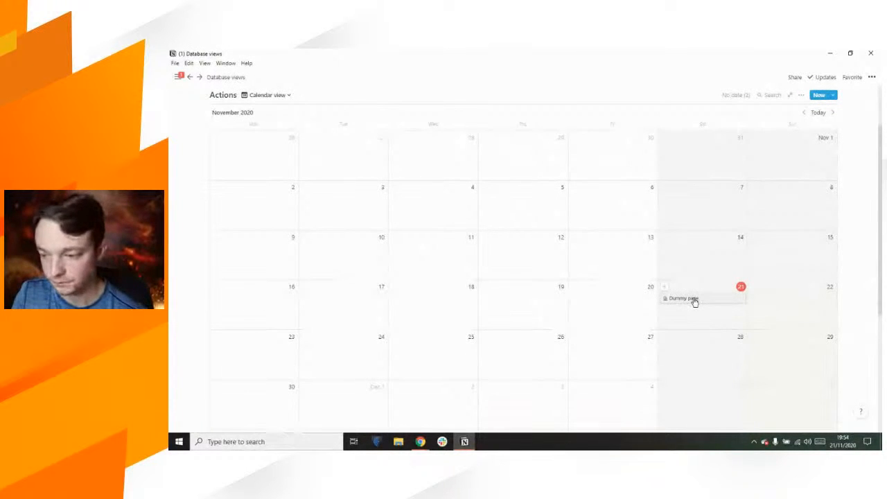
{"action": "left_click_drag", "start_coordinate": [742, 298], "coordinate": [808, 299]}
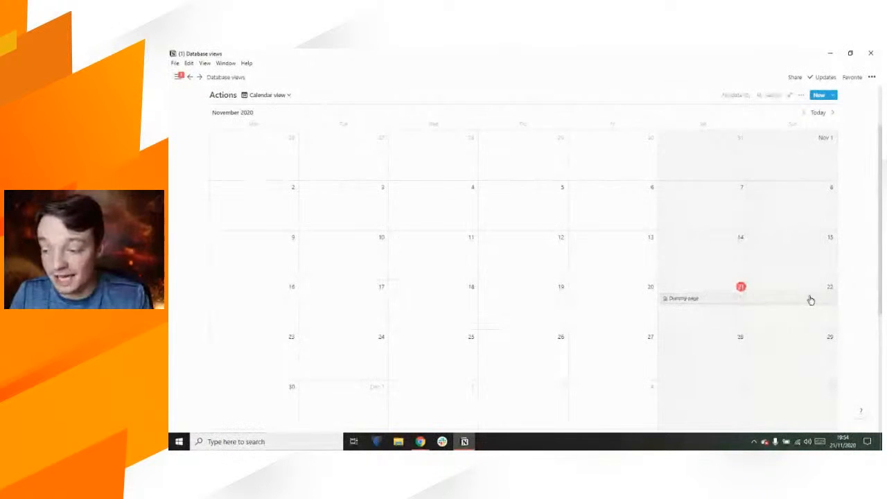
Step: Turn off the End date on Dummy page's Date N so it covers only November 21
{"action": "left_click", "coordinate": [773, 300]}
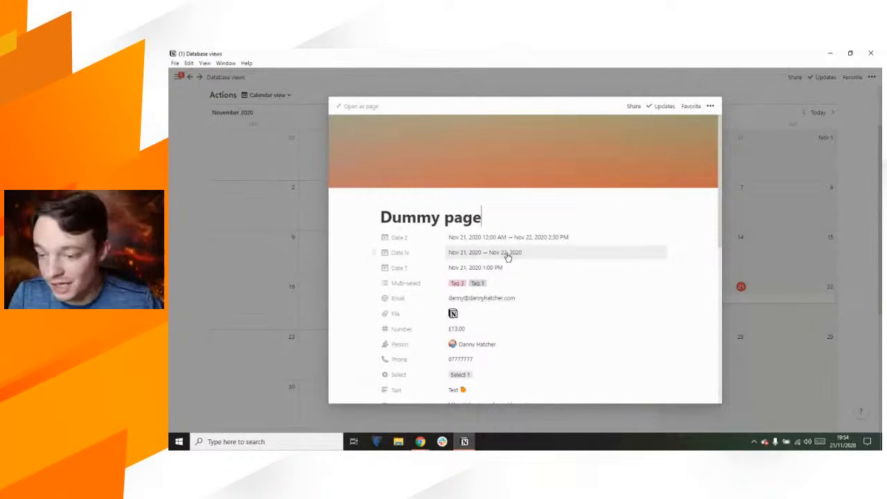
{"action": "left_click", "coordinate": [506, 254]}
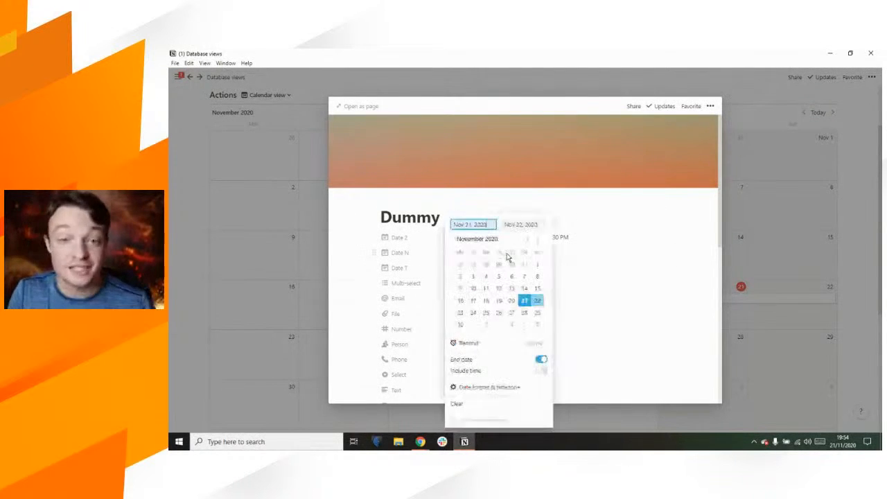
{"action": "left_click", "coordinate": [541, 358]}
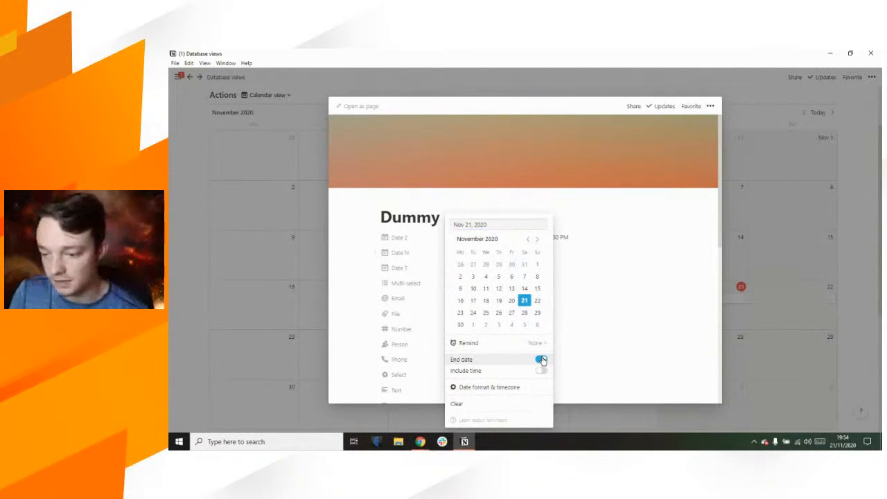
{"action": "left_click", "coordinate": [795, 245]}
{"action": "left_click", "coordinate": [795, 244]}
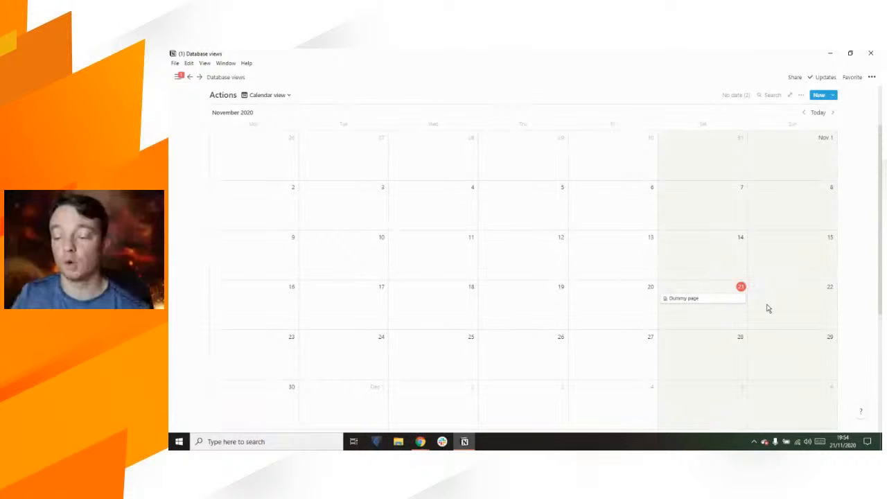
Step: Try dragging Dummy page and browse October through December 2020 in the calendar
{"action": "scroll", "coordinate": [767, 307], "scroll_direction": "down", "scroll_amount": 1}
{"action": "mouse_move", "coordinate": [744, 261]}
{"action": "left_mouse_down"}
{"action": "mouse_move", "coordinate": [744, 312]}
{"action": "mouse_move", "coordinate": [742, 275]}
{"action": "left_mouse_up"}
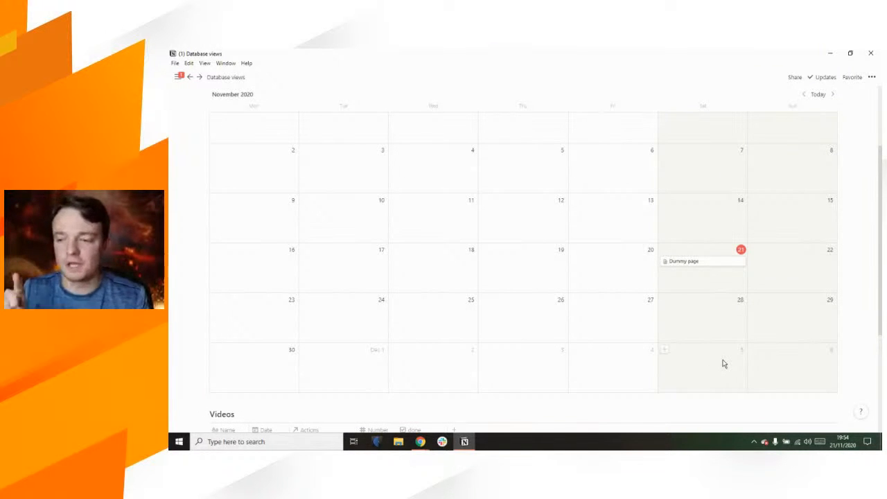
{"action": "scroll", "coordinate": [723, 363], "scroll_direction": "up", "scroll_amount": 1}
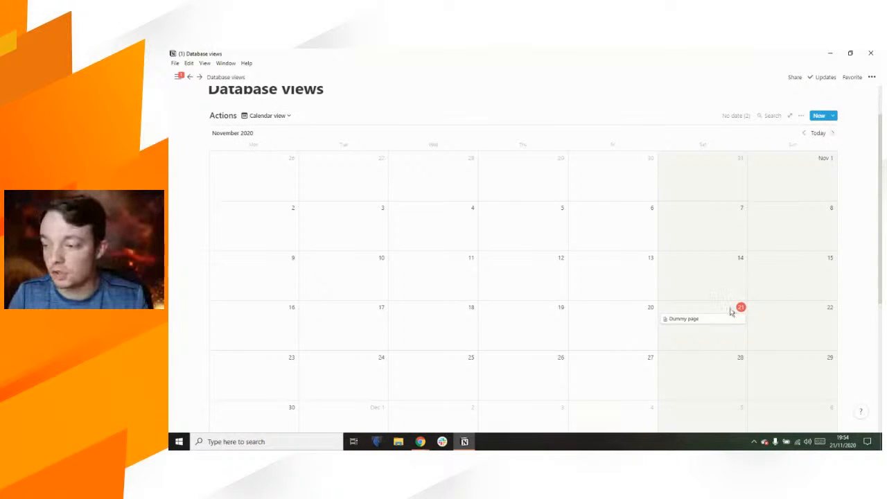
{"action": "scroll", "coordinate": [730, 312], "scroll_direction": "down", "scroll_amount": 1}
{"action": "left_click_drag", "start_coordinate": [710, 254], "coordinate": [704, 352]}
{"action": "scroll", "coordinate": [709, 277], "scroll_direction": "up", "scroll_amount": 2}
{"action": "left_click", "coordinate": [834, 185]}
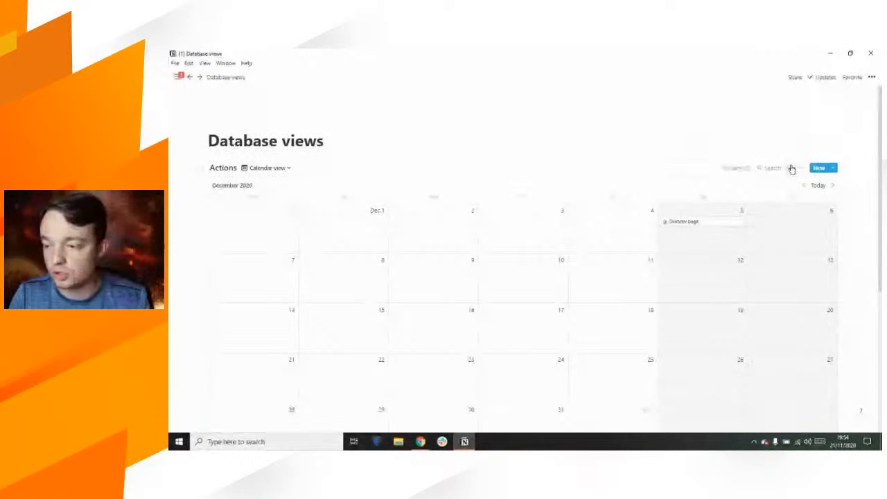
{"action": "left_click", "coordinate": [803, 187]}
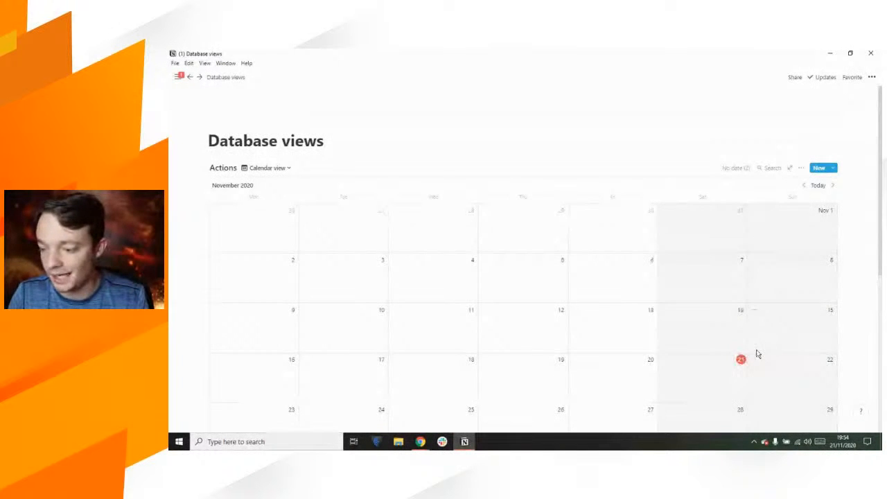
{"action": "scroll", "coordinate": [757, 354], "scroll_direction": "down", "scroll_amount": 3}
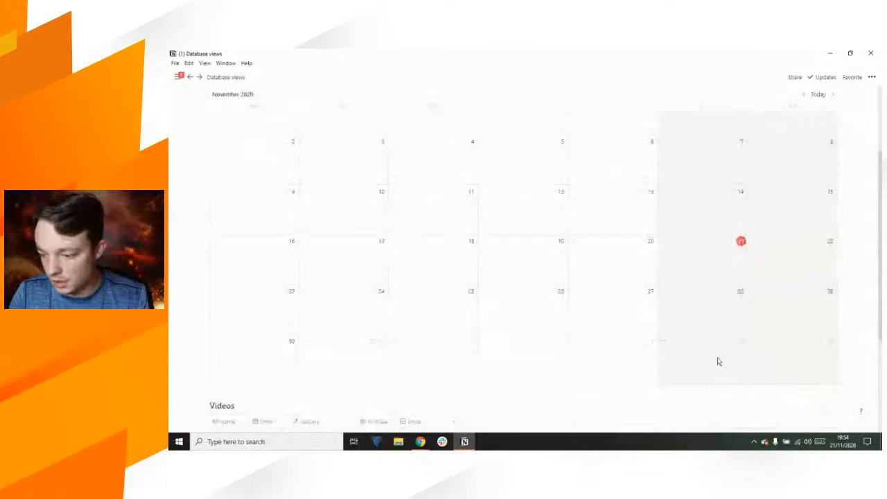
{"action": "scroll", "coordinate": [718, 360], "scroll_direction": "up", "scroll_amount": 3}
{"action": "left_click", "coordinate": [804, 147]}
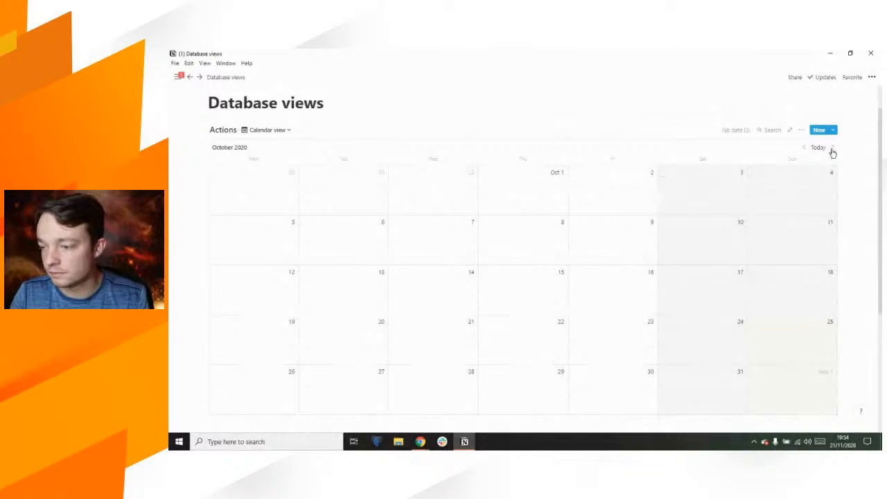
{"action": "left_click", "coordinate": [832, 148]}
{"action": "left_click", "coordinate": [832, 149]}
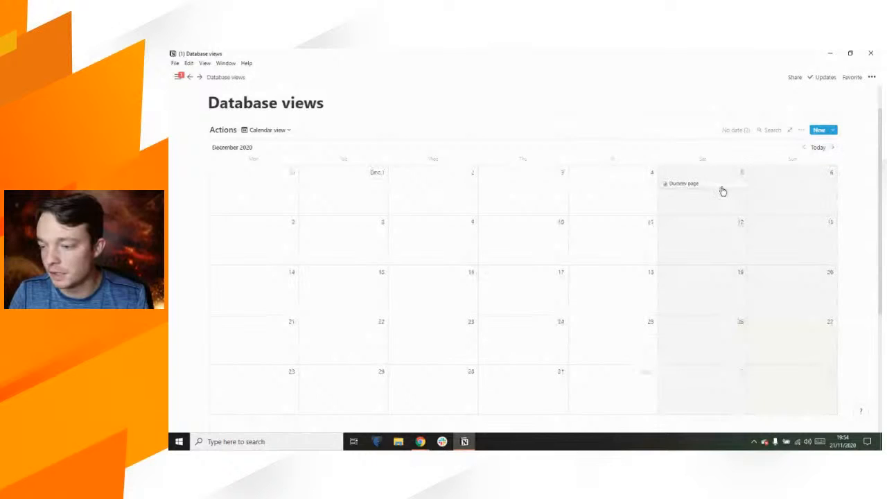
Step: Move Dummy page from December 5 to November 30, then onto Saturday November 21
{"action": "left_click_drag", "start_coordinate": [720, 188], "coordinate": [277, 192]}
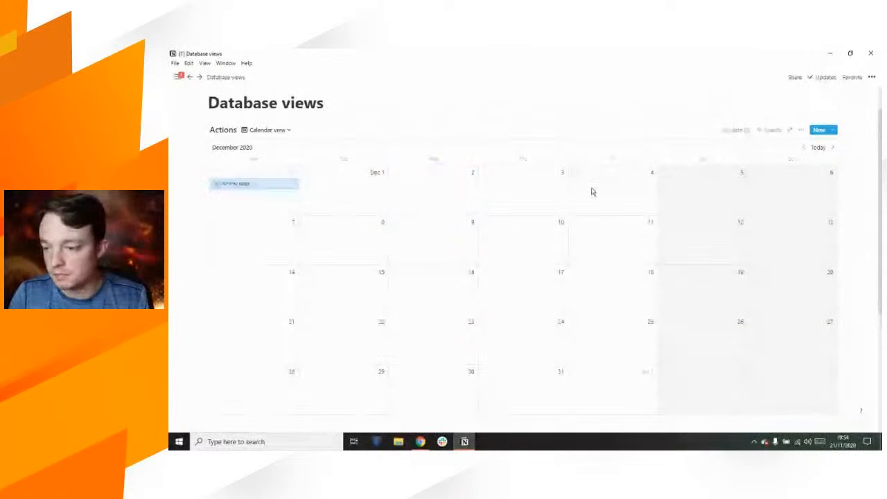
{"action": "left_click", "coordinate": [817, 147]}
{"action": "scroll", "coordinate": [739, 286], "scroll_direction": "down", "scroll_amount": 1}
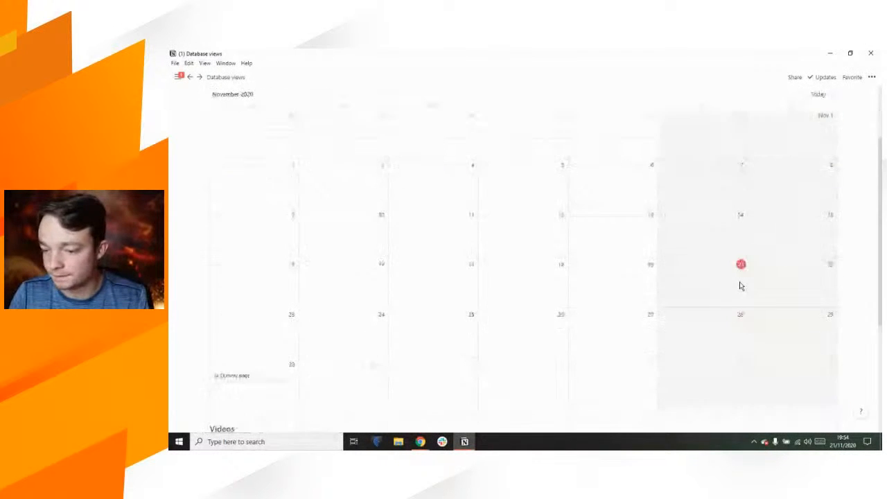
{"action": "left_click_drag", "start_coordinate": [243, 368], "coordinate": [724, 277]}
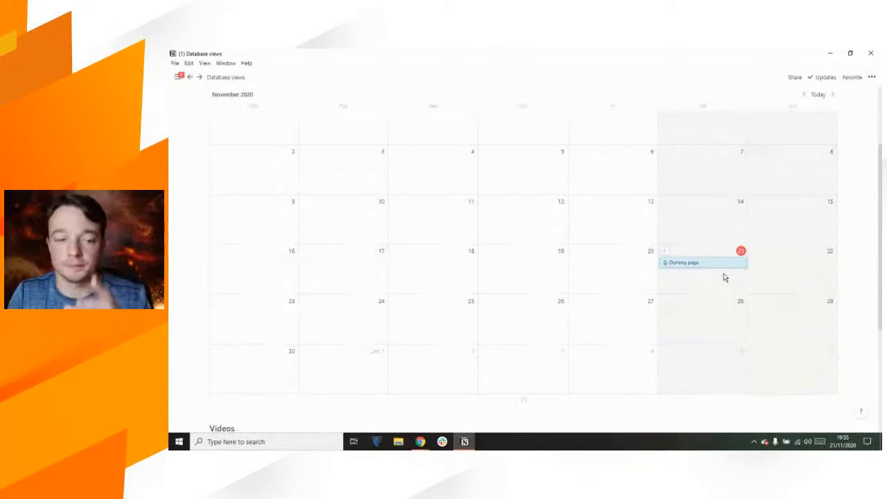
{"action": "scroll", "coordinate": [724, 277], "scroll_direction": "up", "scroll_amount": 1}
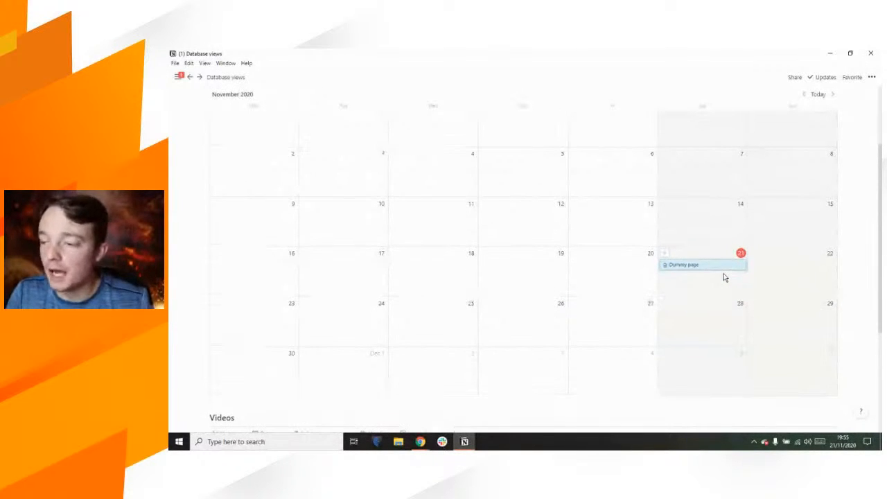
{"action": "scroll", "coordinate": [725, 277], "scroll_direction": "up", "scroll_amount": 1}
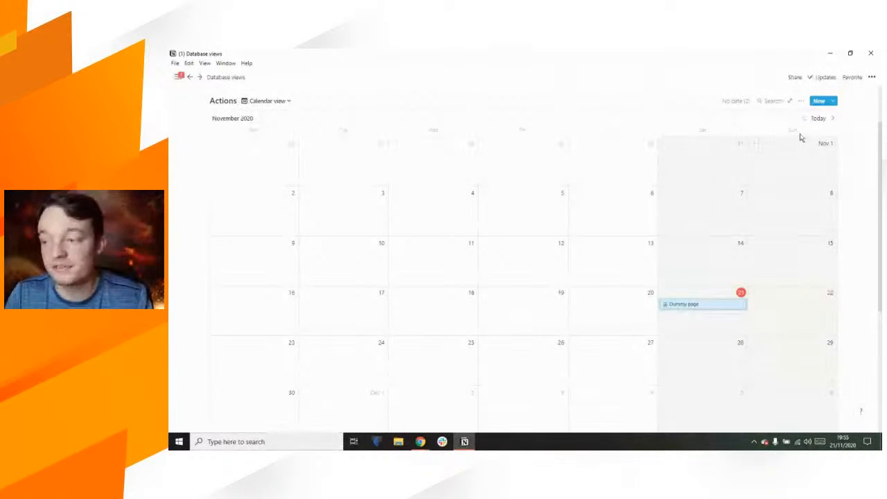
Step: From the database's No date list, place an Untitled page on November 21
{"action": "left_click", "coordinate": [800, 100]}
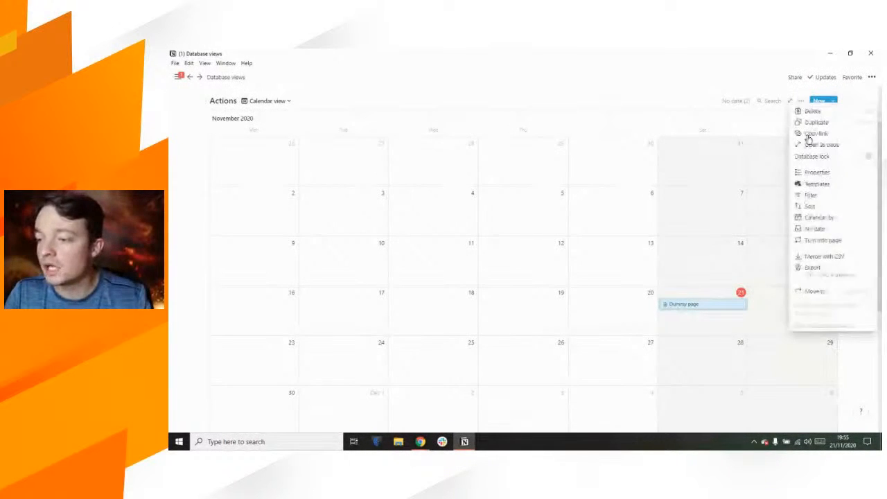
{"action": "left_click", "coordinate": [815, 229]}
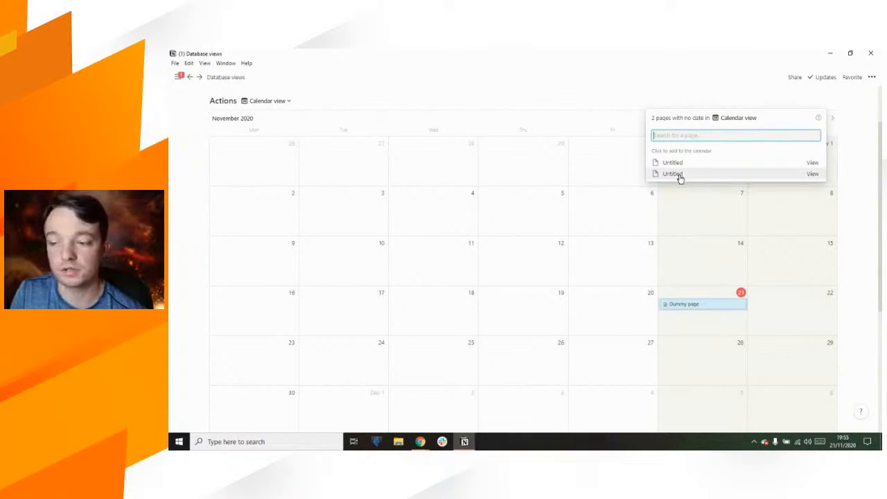
{"action": "left_click", "coordinate": [685, 224]}
Step: Preview the Untitled page on the 21st, then reopen the database view options
{"action": "mouse_move", "coordinate": [805, 97]}
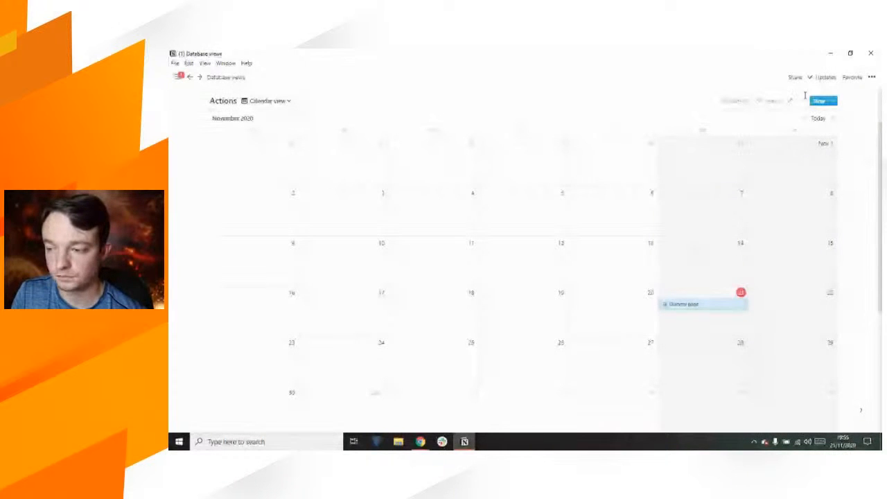
{"action": "left_click", "coordinate": [802, 101]}
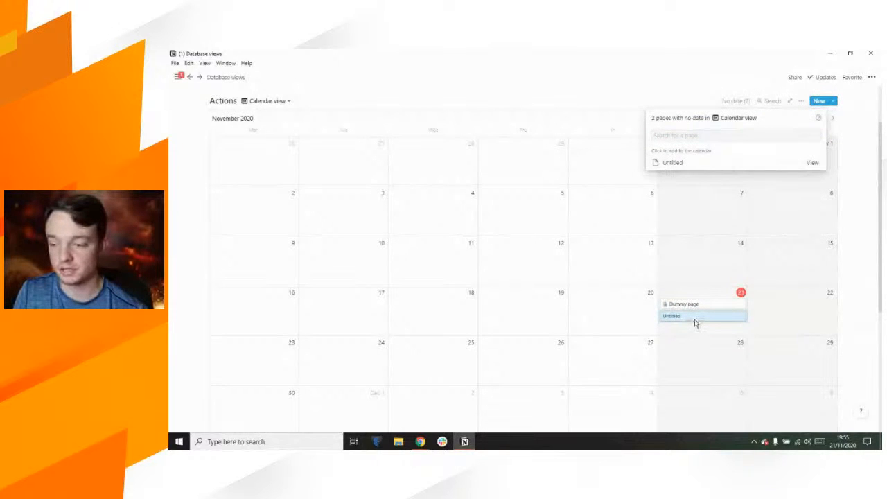
{"action": "left_click", "coordinate": [697, 319]}
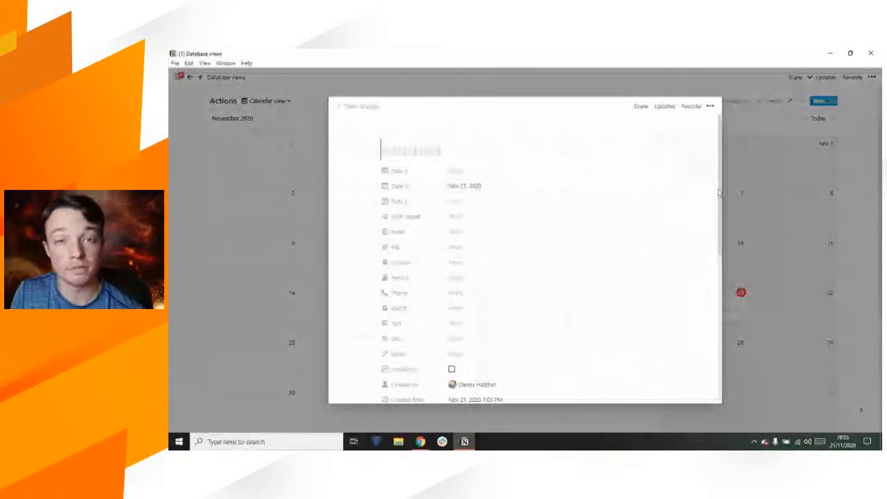
{"action": "left_click", "coordinate": [784, 131]}
{"action": "left_click", "coordinate": [798, 102]}
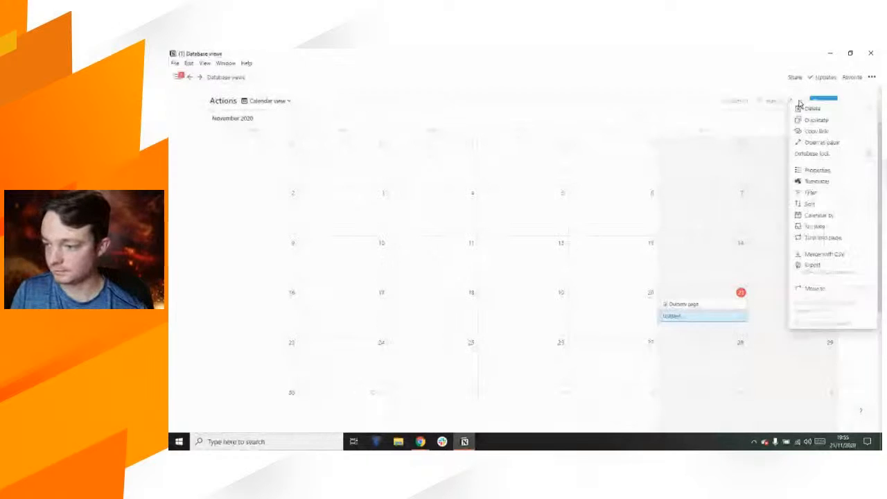
Step: Lay out the Actions calendar by Date 2 so Dummy page spans 21–22 November, then try dragging it
{"action": "left_click", "coordinate": [835, 214]}
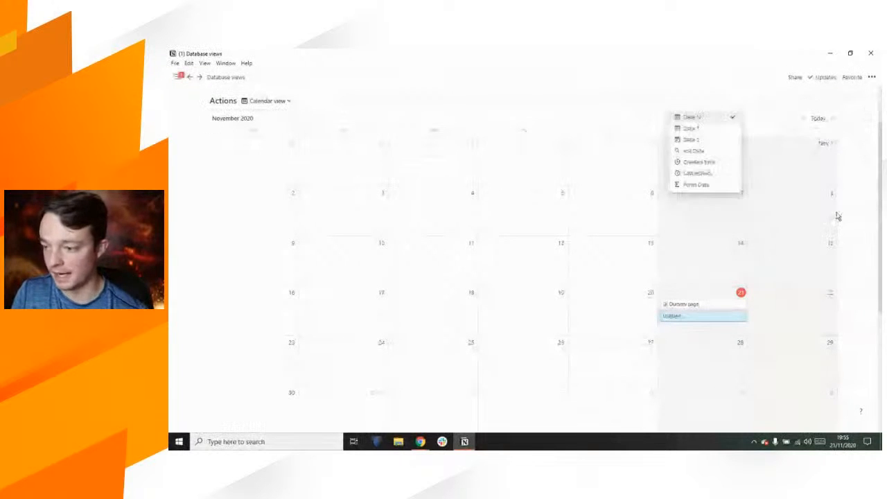
{"action": "left_click", "coordinate": [697, 142]}
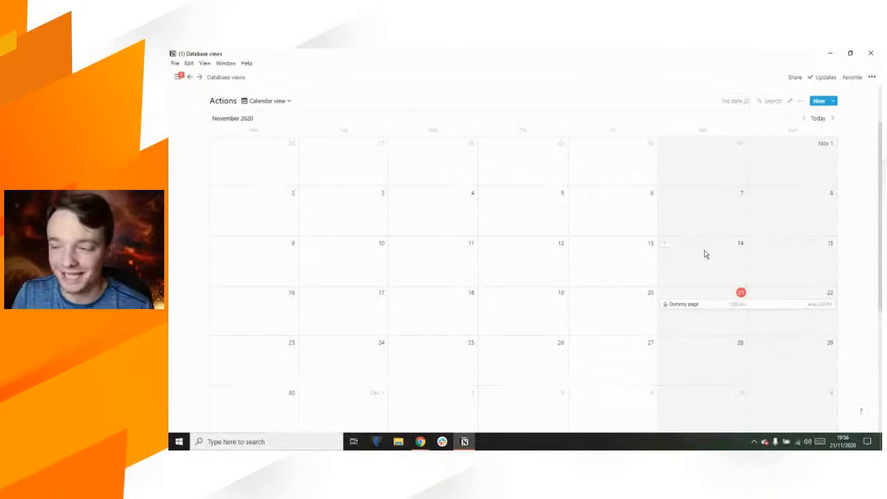
{"action": "left_click", "coordinate": [800, 101]}
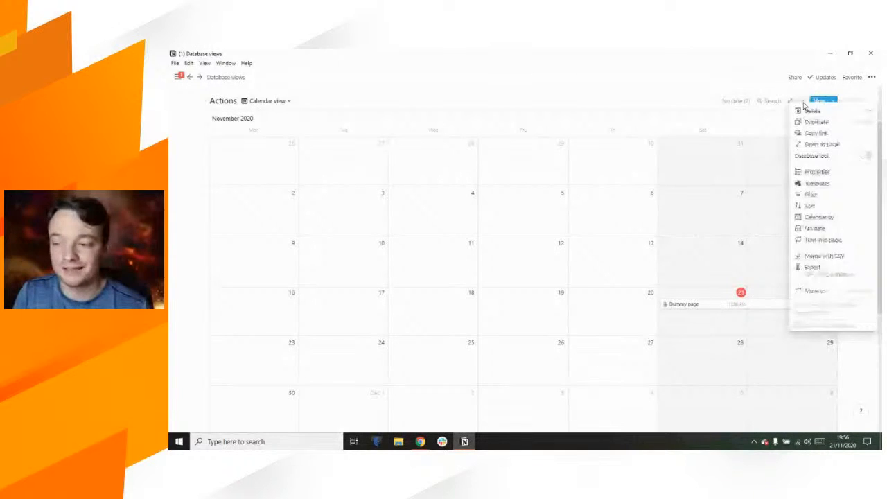
{"action": "left_click", "coordinate": [817, 219]}
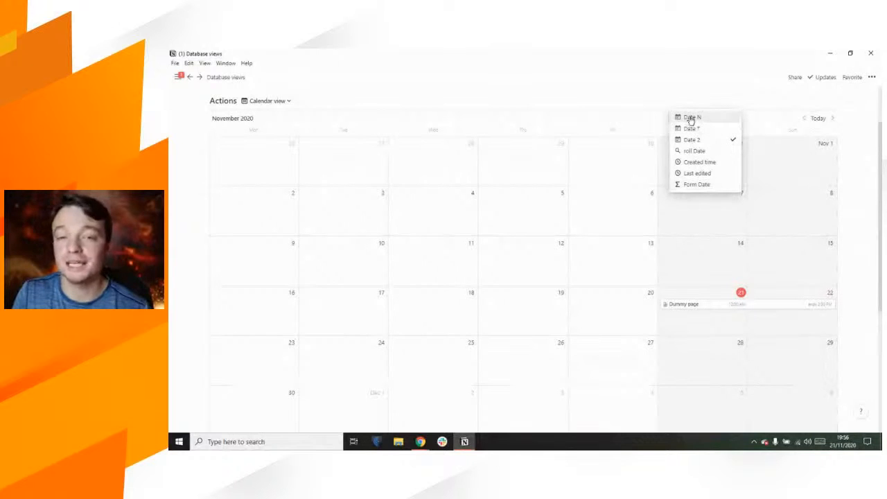
{"action": "left_click", "coordinate": [658, 93]}
{"action": "mouse_move", "coordinate": [686, 302]}
{"action": "left_mouse_down"}
{"action": "mouse_move", "coordinate": [685, 275]}
{"action": "mouse_move", "coordinate": [689, 304]}
{"action": "left_mouse_up"}
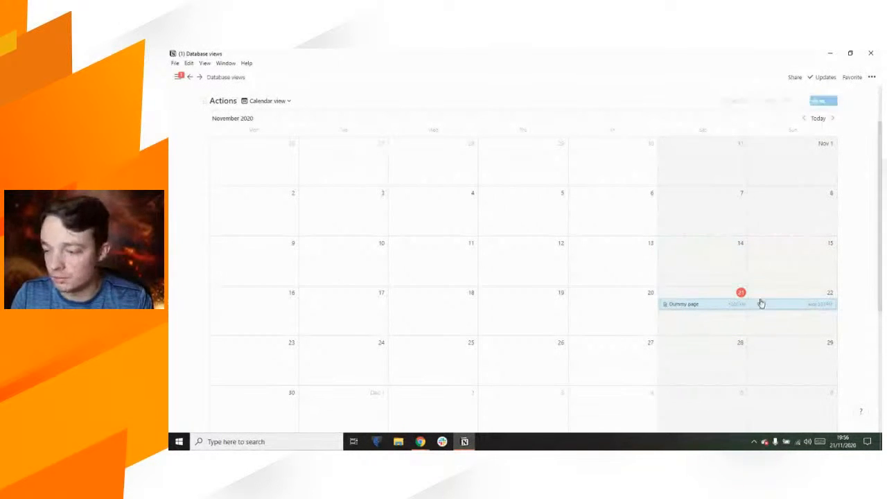
Step: Switch the Actions calendar to another date property, placing Dummy page and Untitled on November 25
{"action": "left_click", "coordinate": [802, 104]}
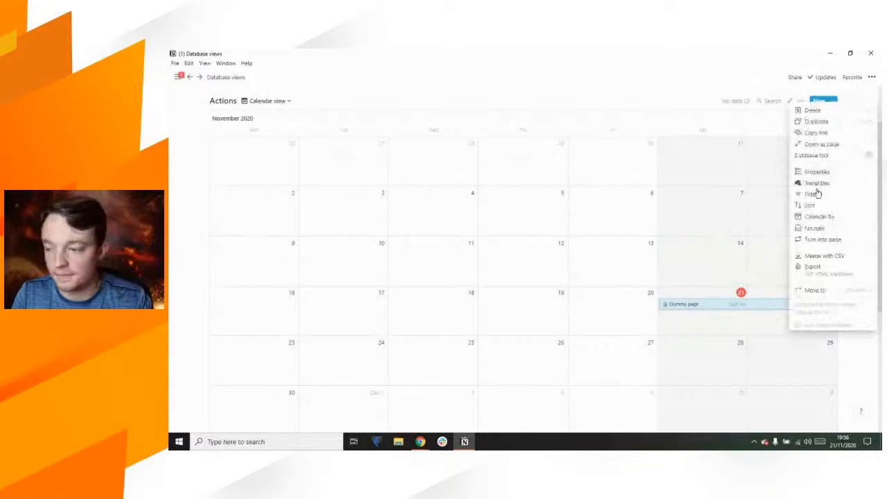
{"action": "left_click", "coordinate": [817, 222]}
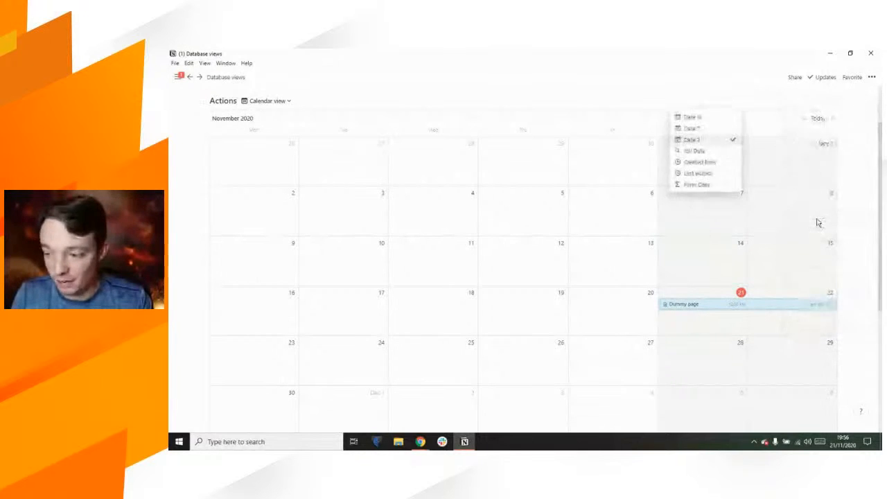
{"action": "left_click", "coordinate": [708, 160]}
Step: Try dragging the Dummy page event to other days, such as the 14th
{"action": "left_click_drag", "start_coordinate": [697, 257], "coordinate": [698, 239]}
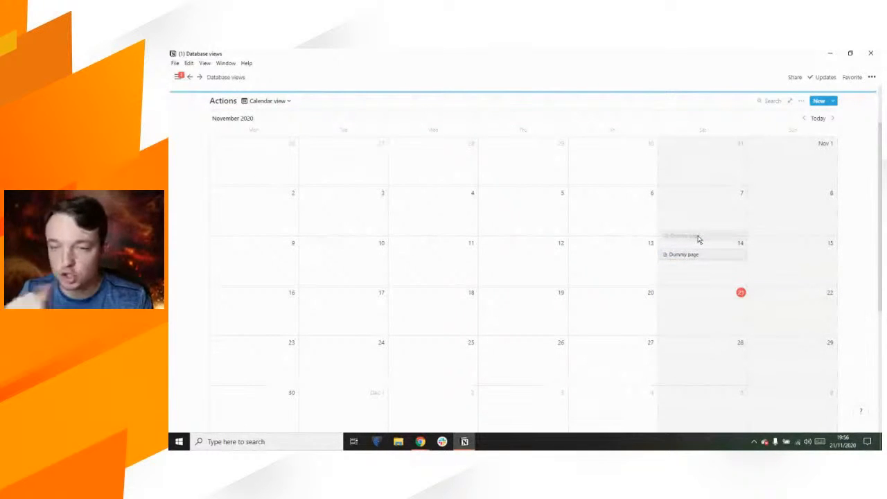
{"action": "left_click_drag", "start_coordinate": [697, 239], "coordinate": [699, 257]}
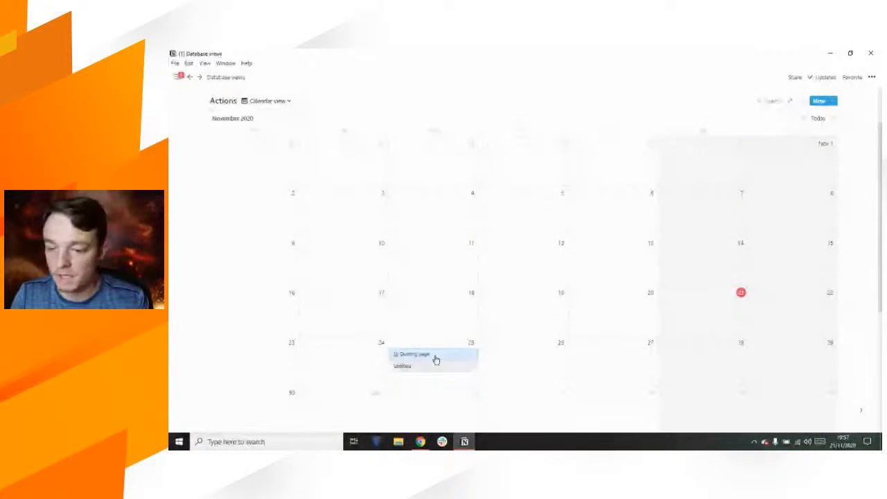
{"action": "mouse_move", "coordinate": [436, 358]}
{"action": "left_mouse_down"}
{"action": "mouse_move", "coordinate": [449, 320]}
{"action": "mouse_move", "coordinate": [417, 311]}
{"action": "mouse_move", "coordinate": [447, 251]}
{"action": "mouse_move", "coordinate": [435, 254]}
{"action": "mouse_move", "coordinate": [434, 356]}
{"action": "left_mouse_up"}
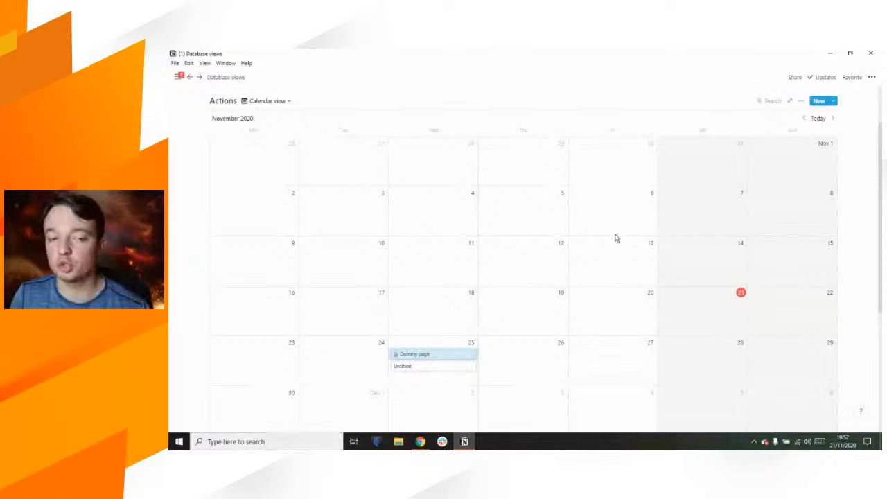
{"action": "left_click", "coordinate": [801, 101]}
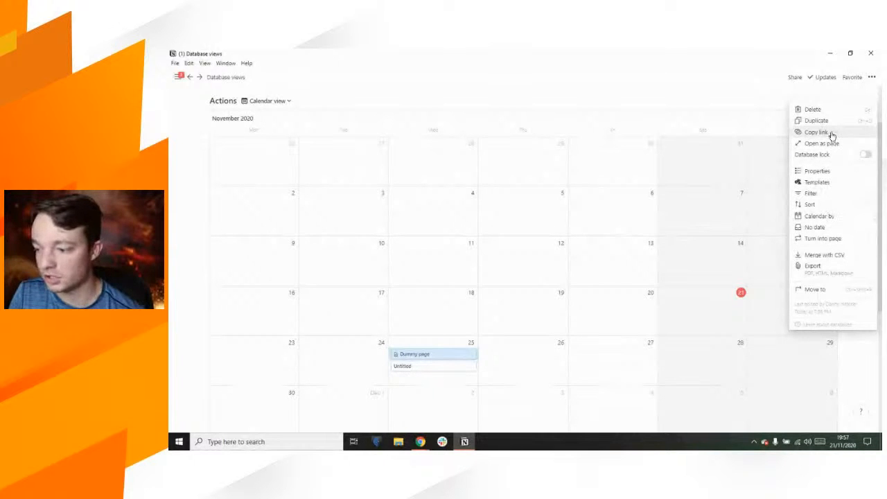
Step: Show the Email, Phone and checkbox properties on the calendar cards
{"action": "left_click", "coordinate": [830, 173]}
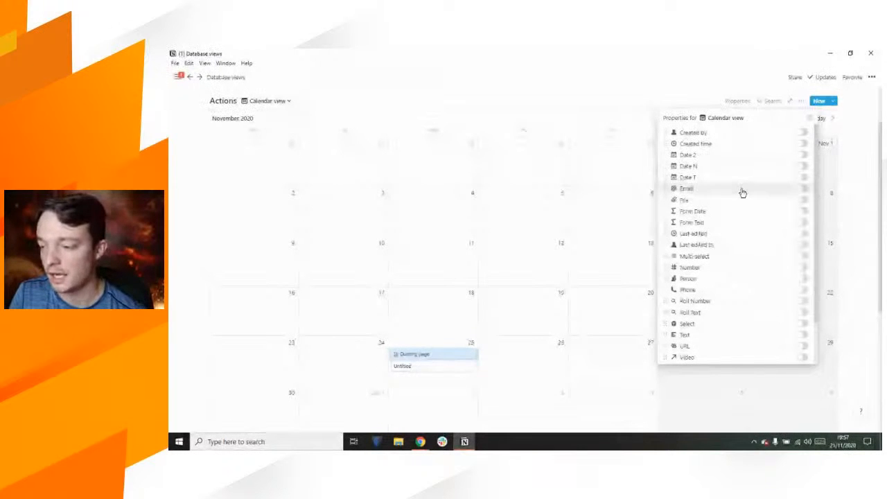
{"action": "left_click", "coordinate": [801, 189]}
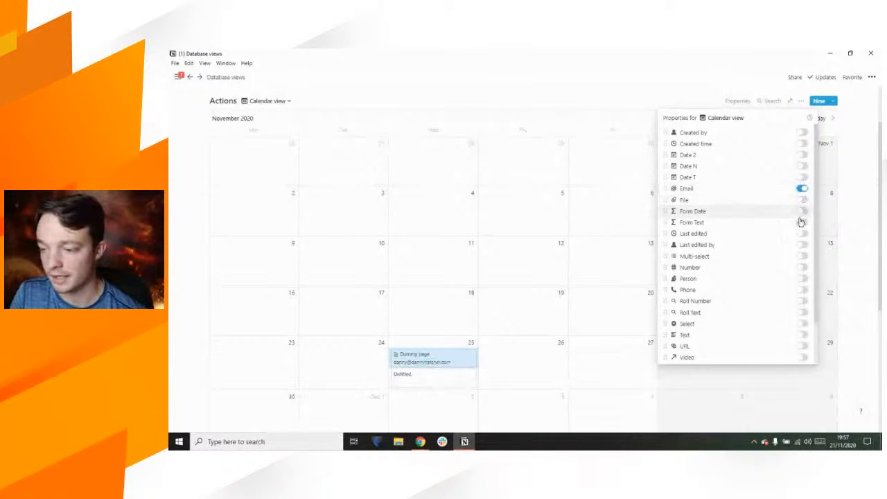
{"action": "scroll", "coordinate": [793, 274], "scroll_direction": "down", "scroll_amount": 2}
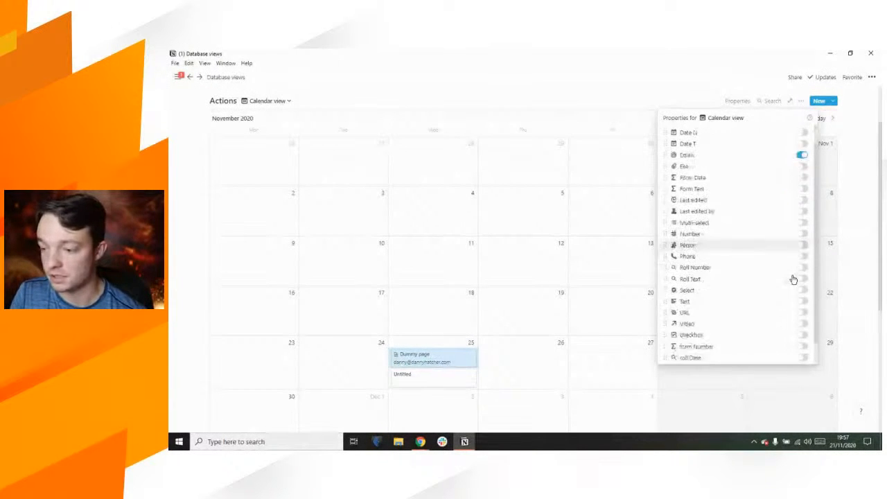
{"action": "left_click", "coordinate": [804, 239]}
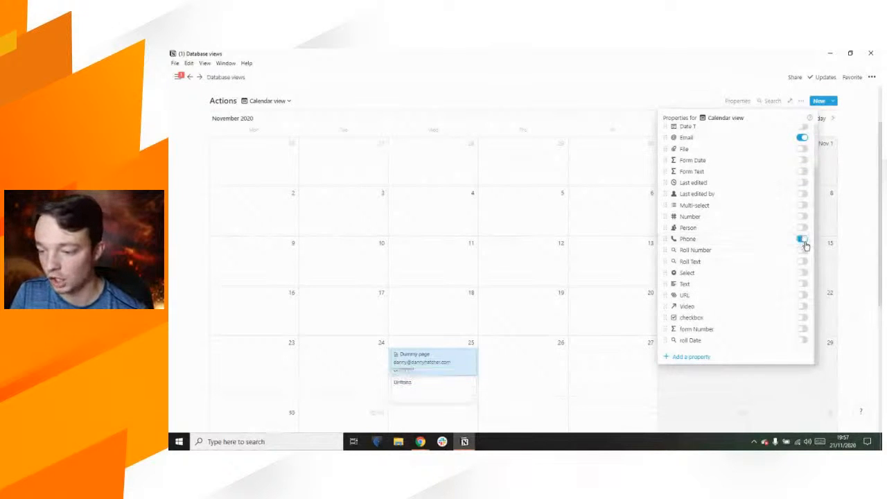
{"action": "left_click", "coordinate": [801, 318]}
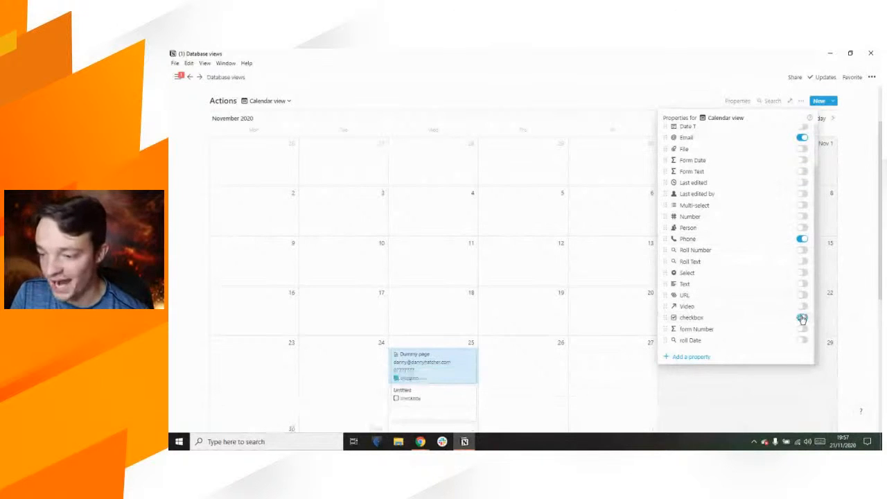
{"action": "left_click", "coordinate": [869, 276]}
{"action": "scroll", "coordinate": [624, 319], "scroll_direction": "down", "scroll_amount": 3}
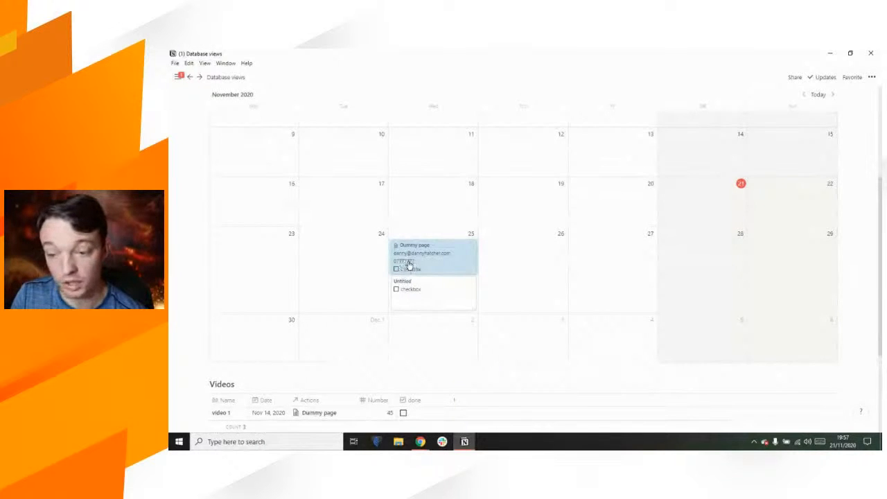
Step: Tick and then untick the Dummy page card's checkbox
{"action": "left_click", "coordinate": [417, 221]}
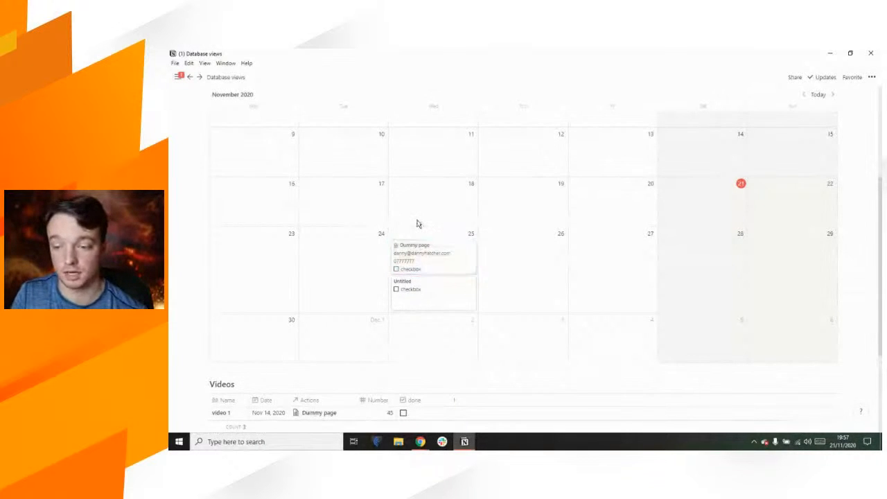
{"action": "left_click", "coordinate": [396, 269]}
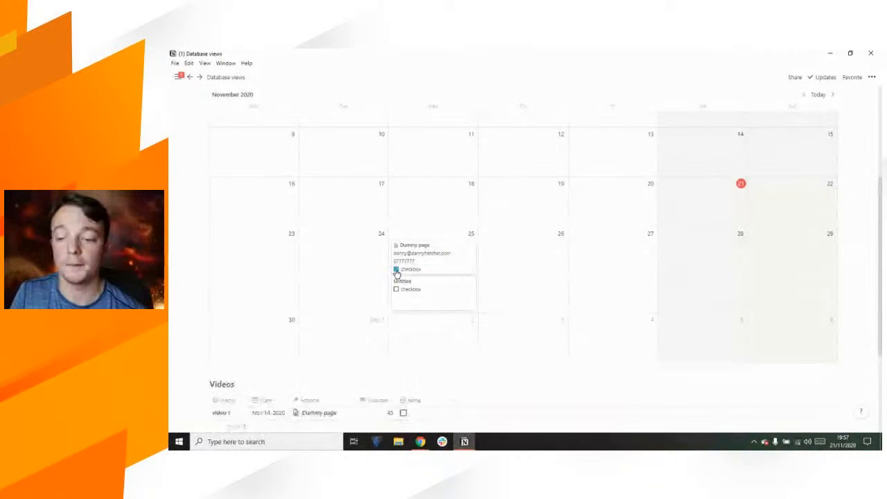
{"action": "left_click", "coordinate": [395, 270]}
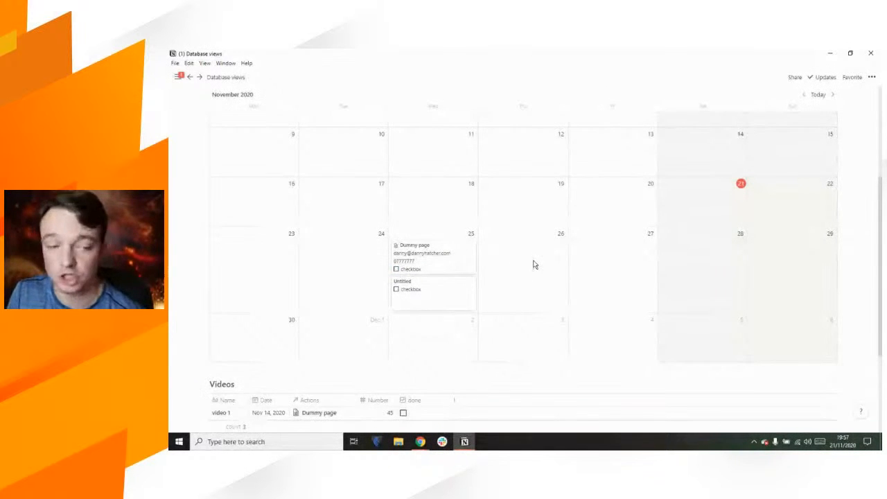
Step: Arrange the calendar by a different date property, moving both cards to November 21
{"action": "scroll", "coordinate": [534, 265], "scroll_direction": "up", "scroll_amount": 1}
{"action": "scroll", "coordinate": [534, 265], "scroll_direction": "up", "scroll_amount": 1}
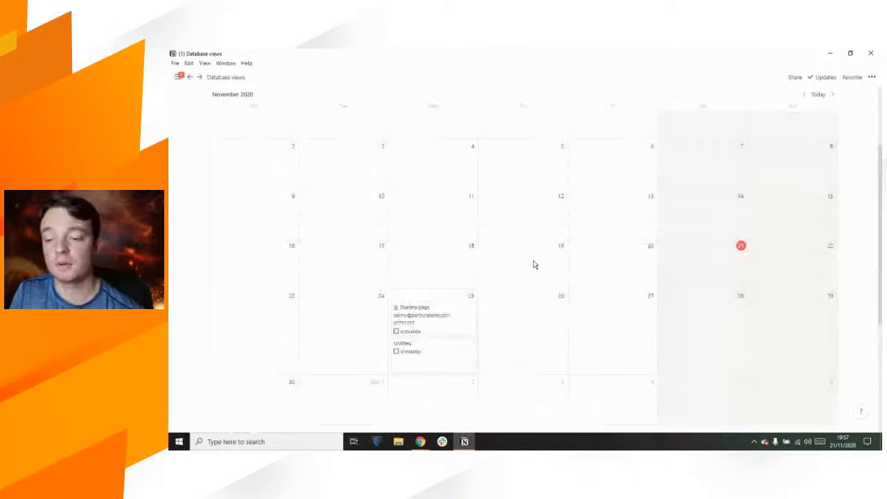
{"action": "scroll", "coordinate": [535, 264], "scroll_direction": "up", "scroll_amount": 1}
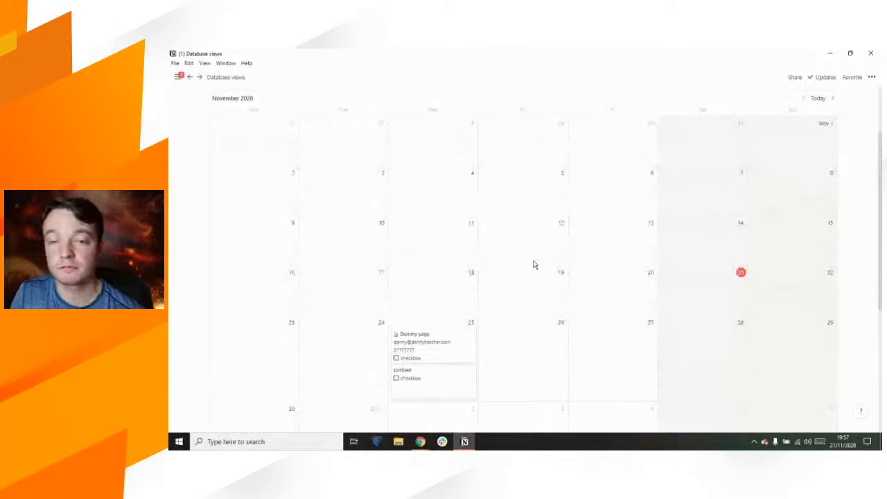
{"action": "scroll", "coordinate": [533, 264], "scroll_direction": "up", "scroll_amount": 2}
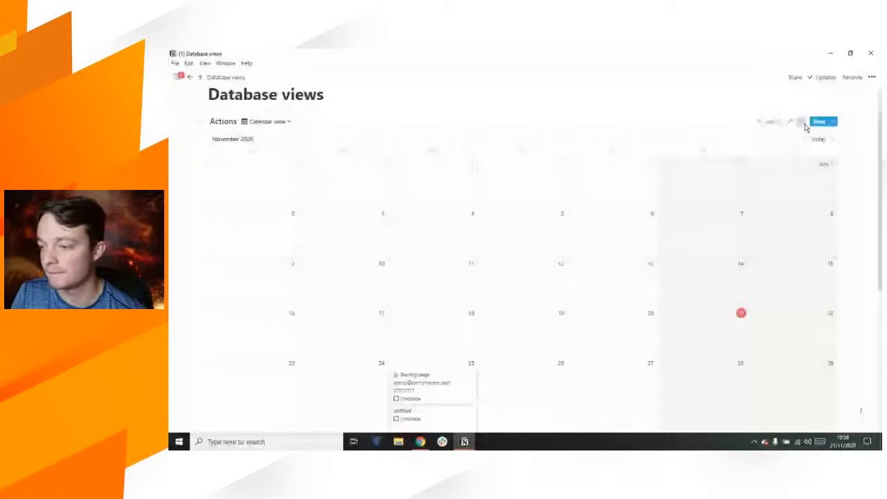
{"action": "left_click", "coordinate": [802, 122]}
{"action": "left_click", "coordinate": [831, 241]}
{"action": "left_click", "coordinate": [742, 138]}
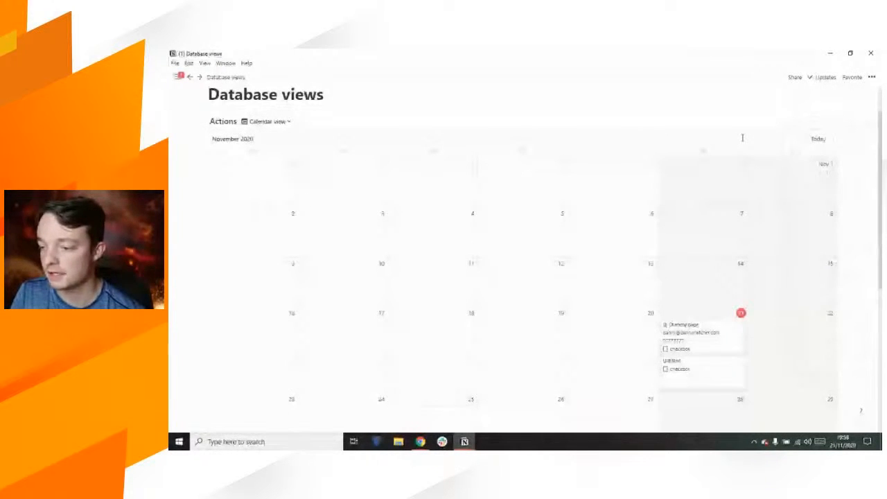
{"action": "scroll", "coordinate": [594, 212], "scroll_direction": "down", "scroll_amount": 1}
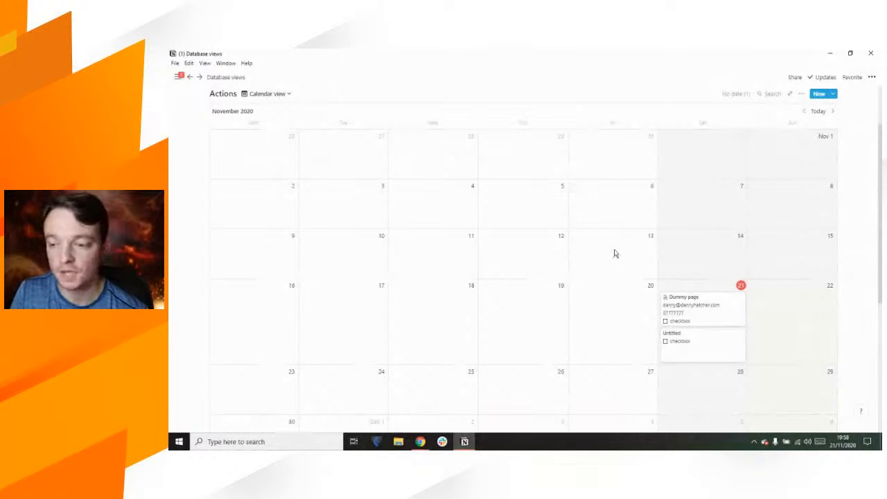
Step: Create a new page on November 12, then delete it
{"action": "left_click", "coordinate": [526, 272]}
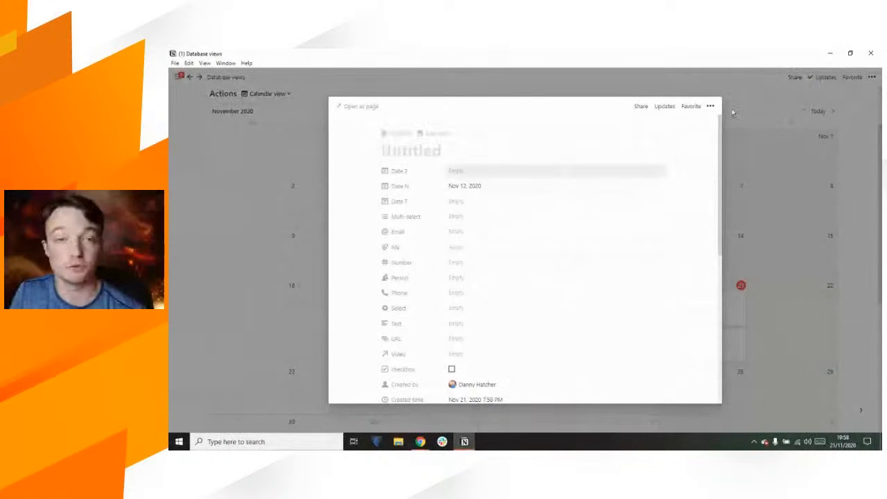
{"action": "left_click", "coordinate": [711, 106]}
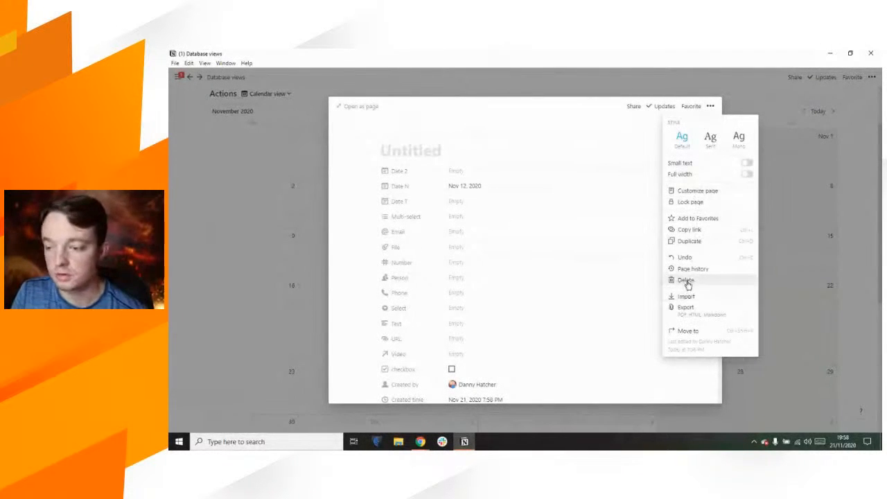
{"action": "left_click", "coordinate": [686, 281]}
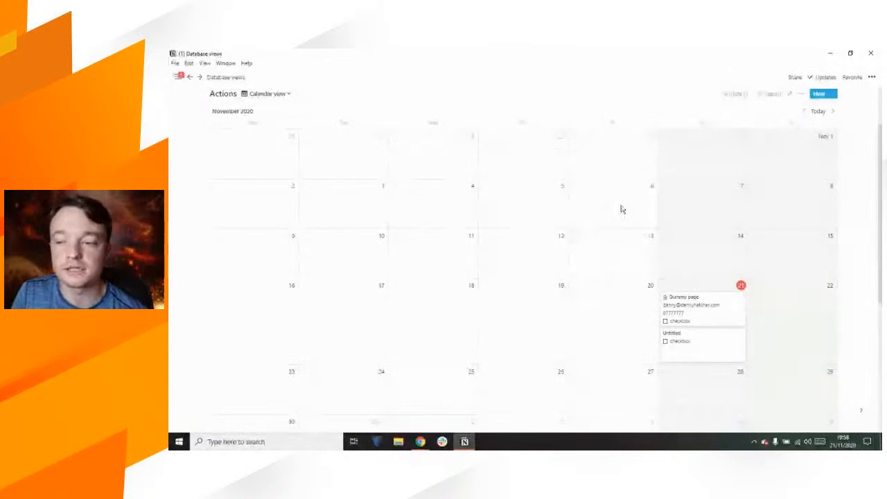
Step: Drag the Untitled card from November 21 to November 20
{"action": "scroll", "coordinate": [621, 302], "scroll_direction": "down", "scroll_amount": 2}
{"action": "scroll", "coordinate": [621, 303], "scroll_direction": "up", "scroll_amount": 1}
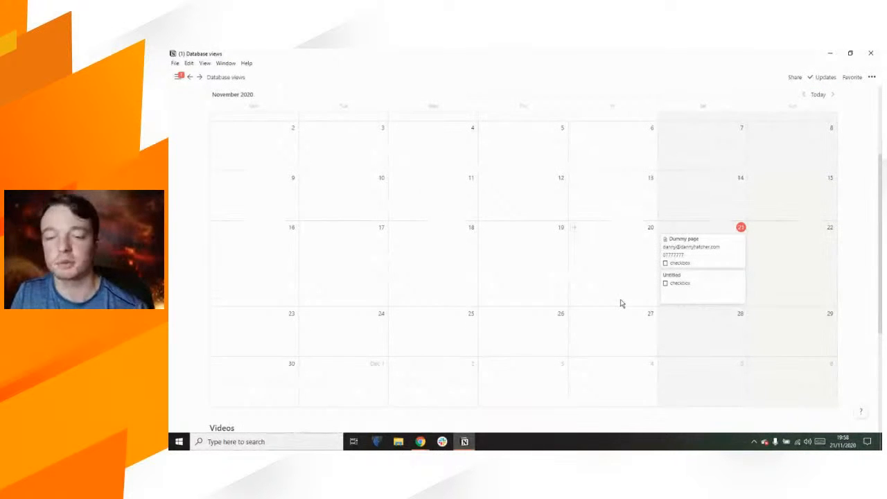
{"action": "scroll", "coordinate": [621, 303], "scroll_direction": "up", "scroll_amount": 1}
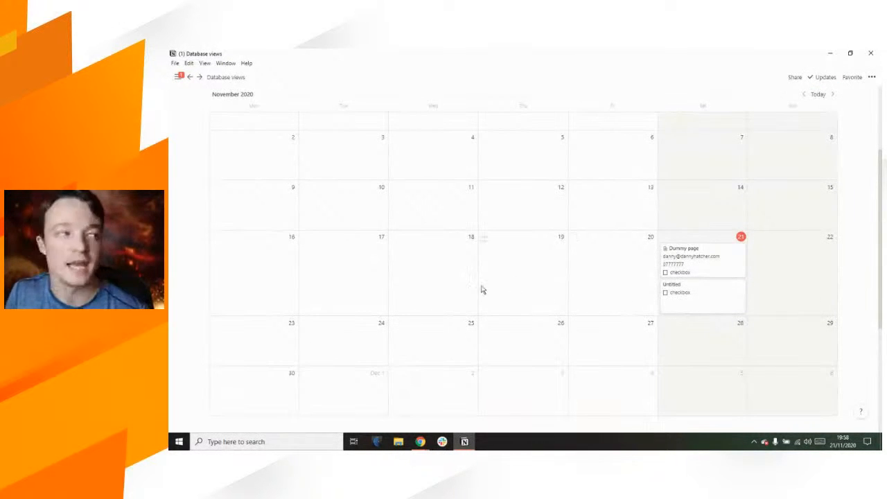
{"action": "left_click_drag", "start_coordinate": [691, 293], "coordinate": [608, 274]}
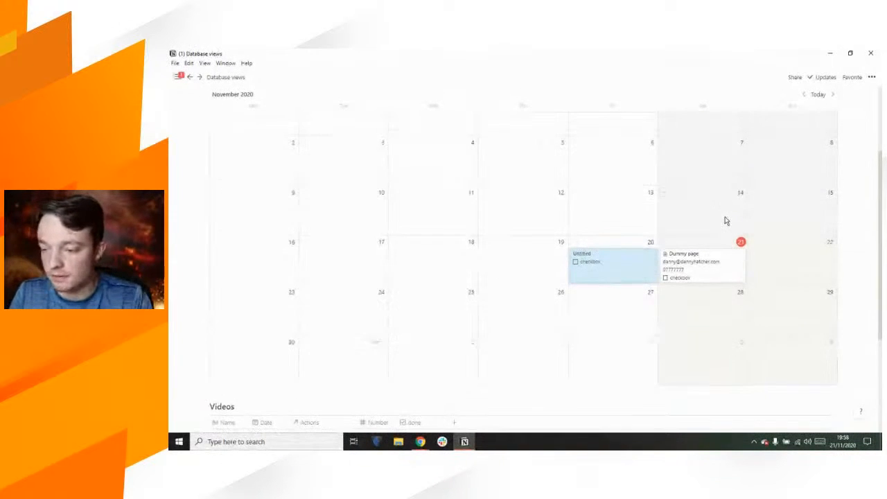
{"action": "scroll", "coordinate": [725, 220], "scroll_direction": "up", "scroll_amount": 2}
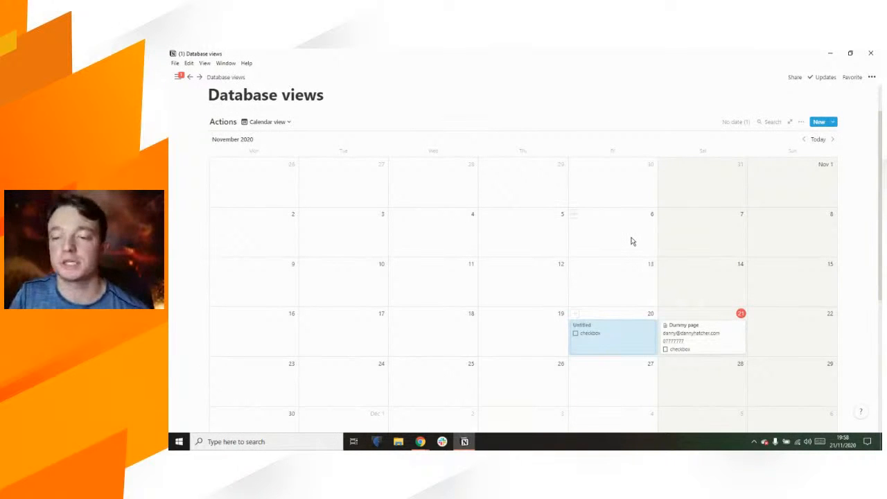
{"action": "scroll", "coordinate": [349, 150], "scroll_direction": "up", "scroll_amount": 1}
{"action": "left_click", "coordinate": [343, 142]}
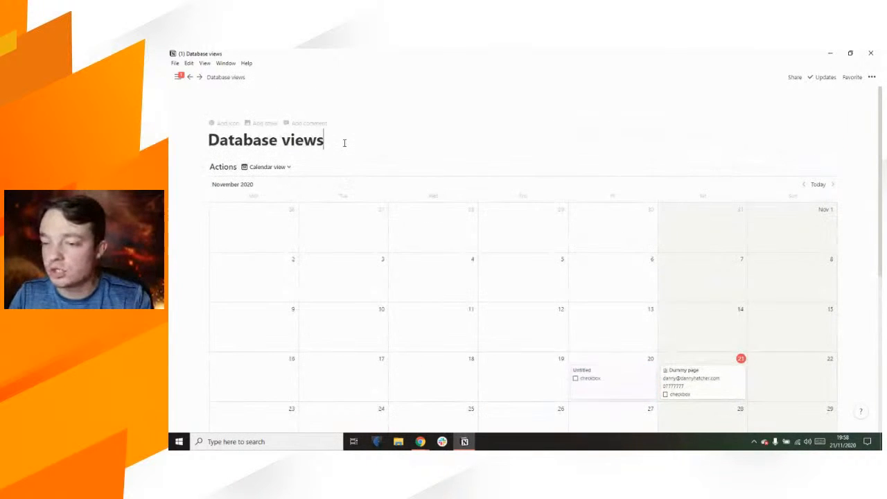
{"action": "key", "text": "Return"}
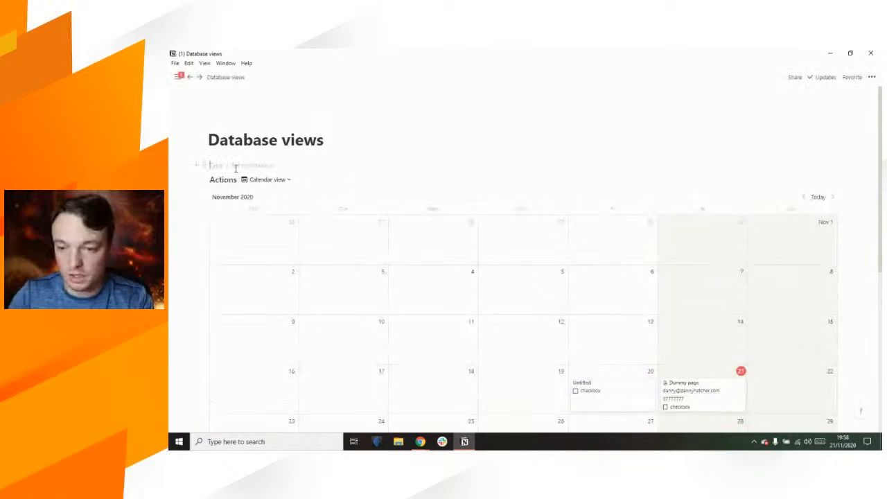
{"action": "key", "text": "Return"}
{"action": "left_click_drag", "start_coordinate": [203, 180], "coordinate": [206, 166]}
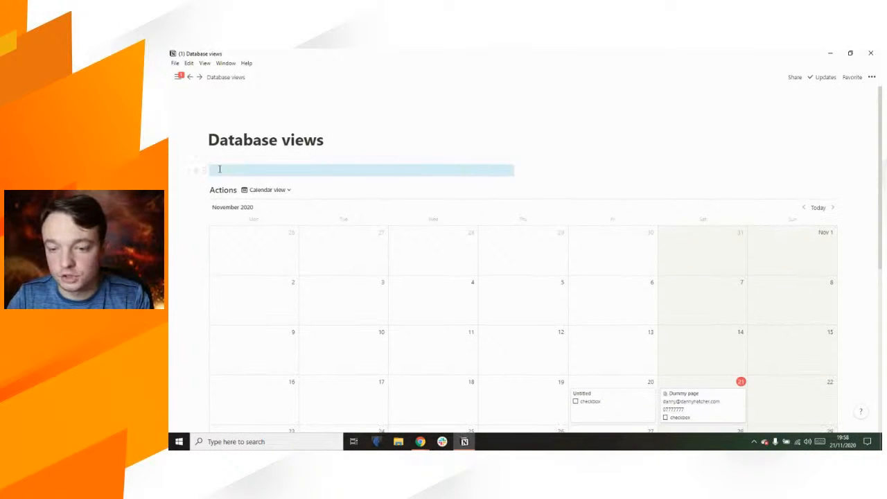
{"action": "left_click", "coordinate": [214, 169]}
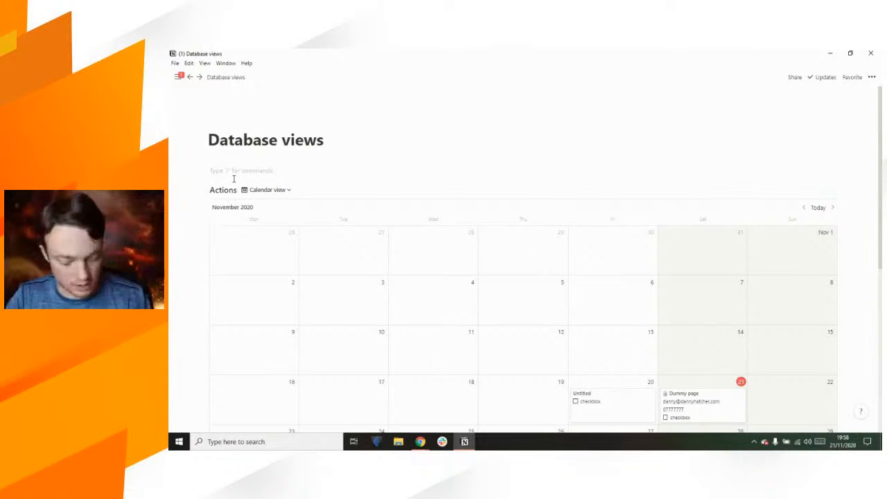
{"action": "key", "text": "ctrl+a"}
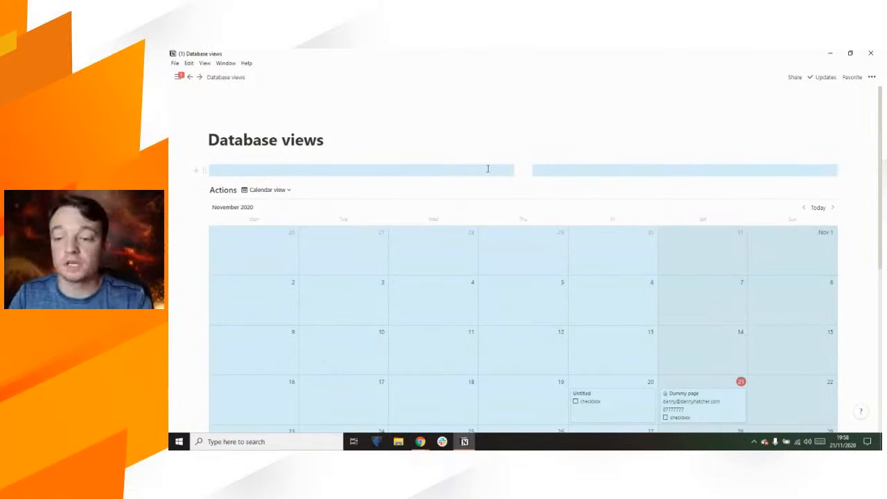
{"action": "left_click", "coordinate": [489, 170]}
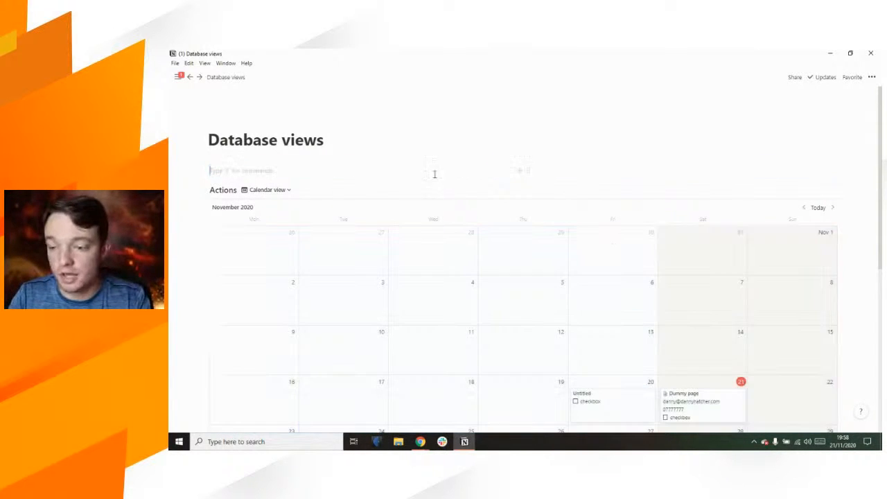
{"action": "left_click_drag", "start_coordinate": [208, 173], "coordinate": [212, 168]}
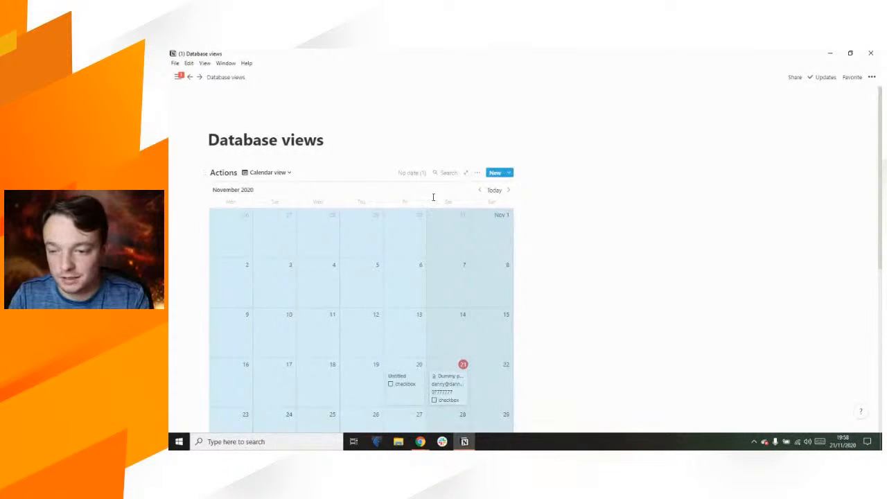
{"action": "scroll", "coordinate": [433, 198], "scroll_direction": "down", "scroll_amount": 3}
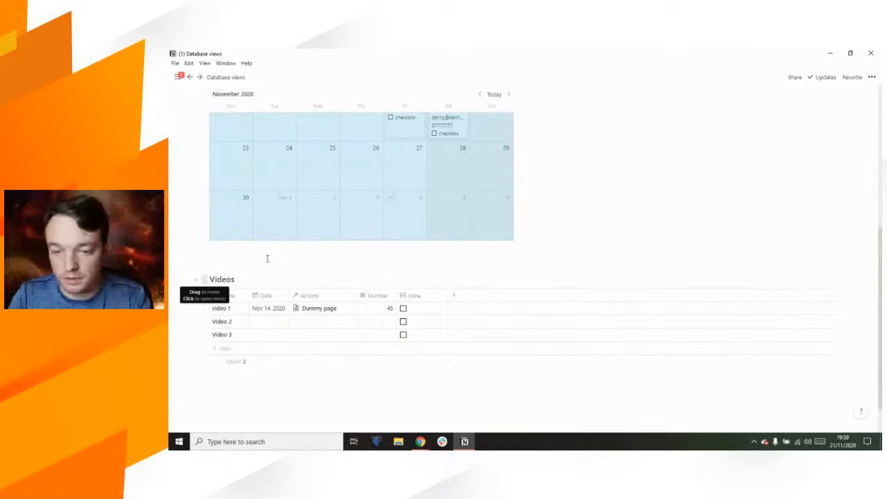
{"action": "scroll", "coordinate": [562, 218], "scroll_direction": "up", "scroll_amount": 5}
{"action": "scroll", "coordinate": [562, 218], "scroll_direction": "down", "scroll_amount": 2}
{"action": "left_click", "coordinate": [562, 218]}
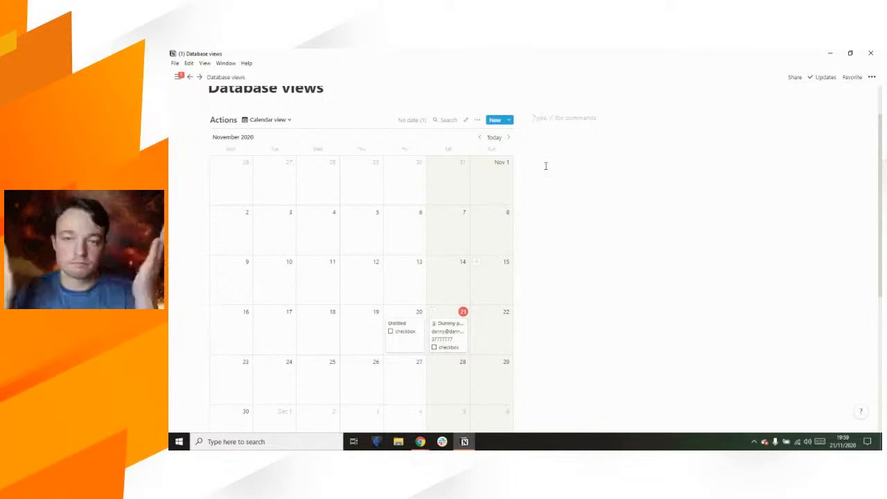
{"action": "left_click_drag", "start_coordinate": [522, 105], "coordinate": [335, 163]}
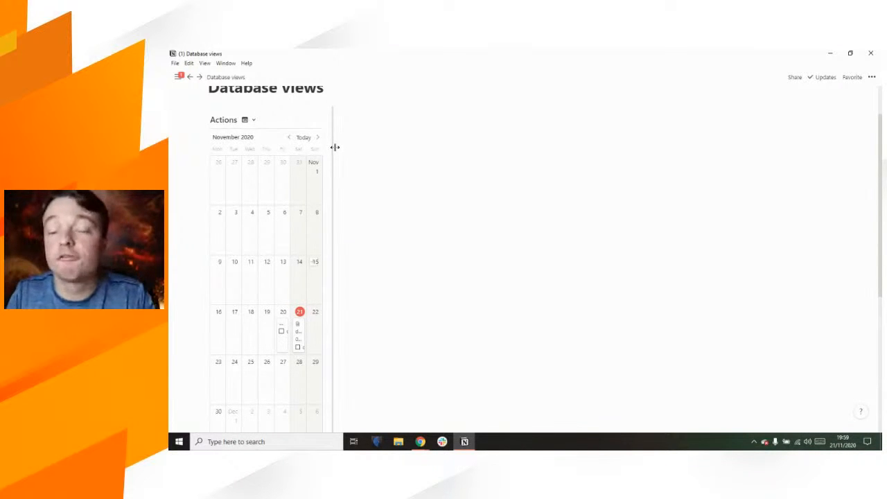
{"action": "left_click_drag", "start_coordinate": [332, 160], "coordinate": [337, 161]}
{"action": "left_click_drag", "start_coordinate": [446, 163], "coordinate": [552, 173]}
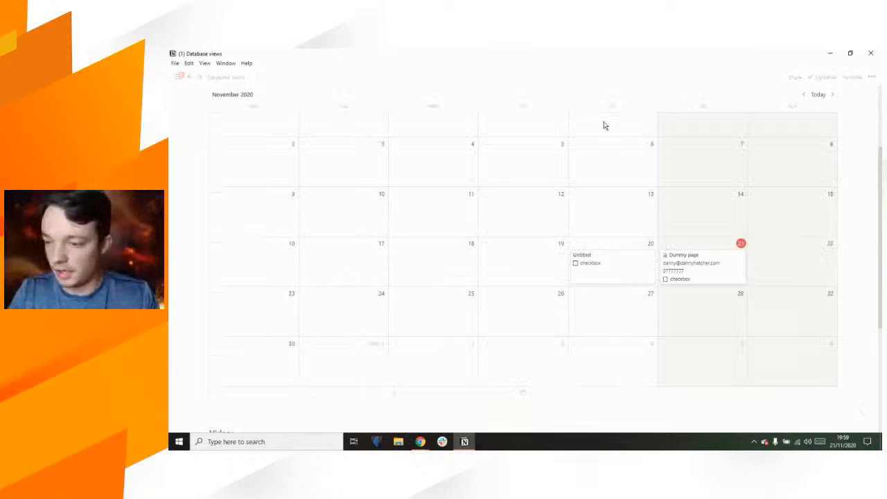
Step: Add a List view to Actions, listing Dummy page and two Untitled pages
{"action": "scroll", "coordinate": [300, 130], "scroll_direction": "up", "scroll_amount": 2}
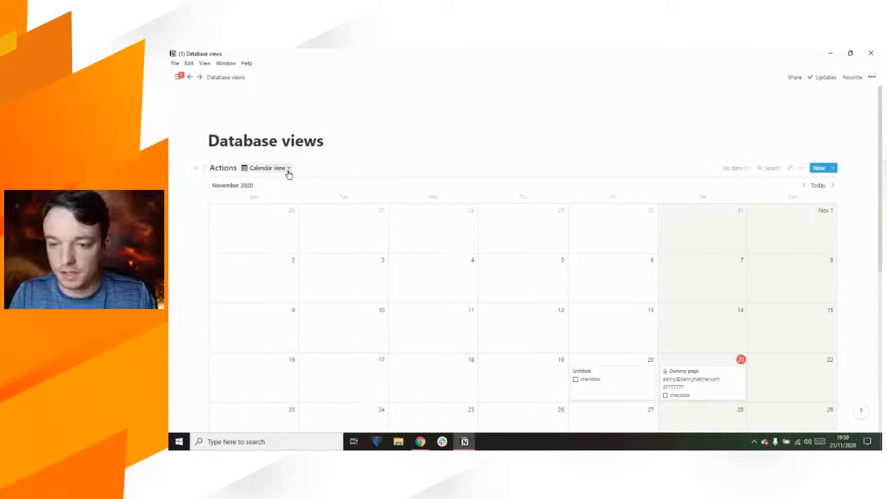
{"action": "left_click", "coordinate": [287, 170]}
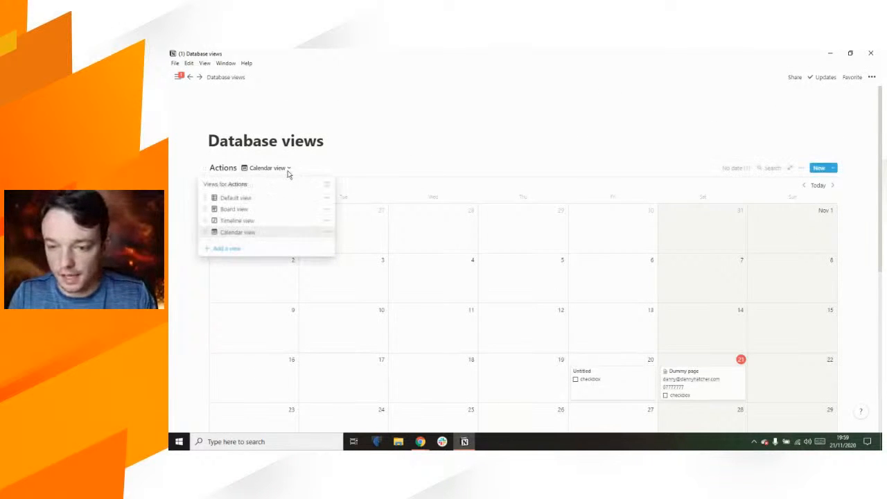
{"action": "left_click", "coordinate": [240, 250]}
{"action": "left_click", "coordinate": [391, 278]}
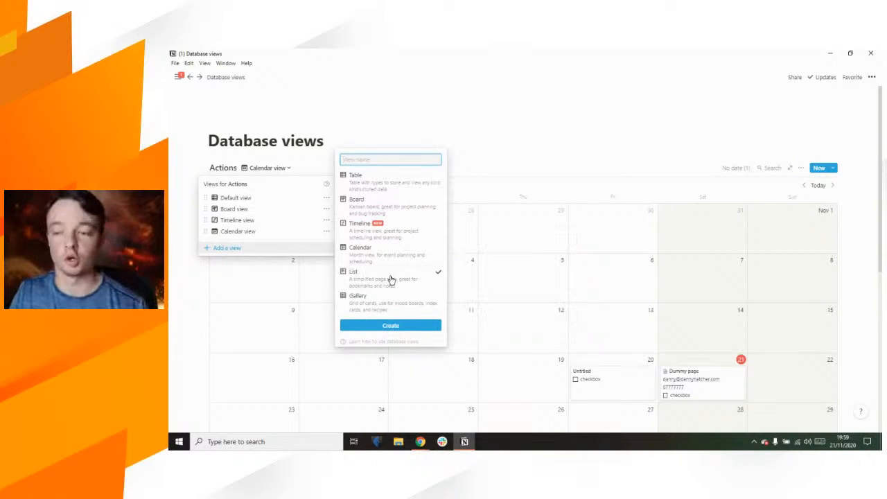
{"action": "left_click", "coordinate": [390, 325]}
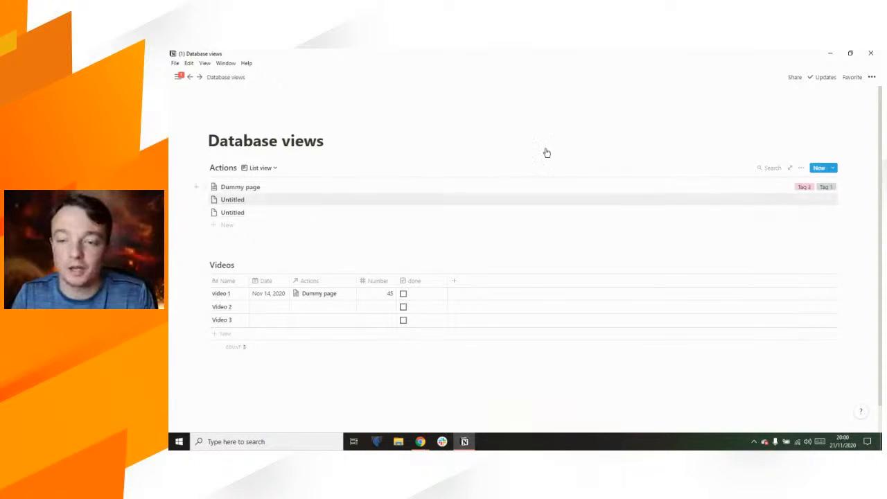
Step: Turn on the checkbox, Phone and URL properties for the Actions list view
{"action": "left_click", "coordinate": [801, 169]}
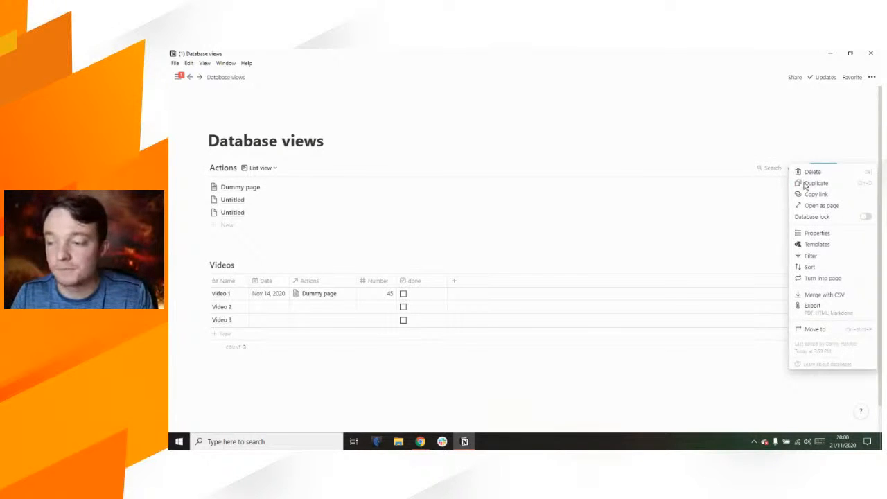
{"action": "left_click", "coordinate": [828, 235]}
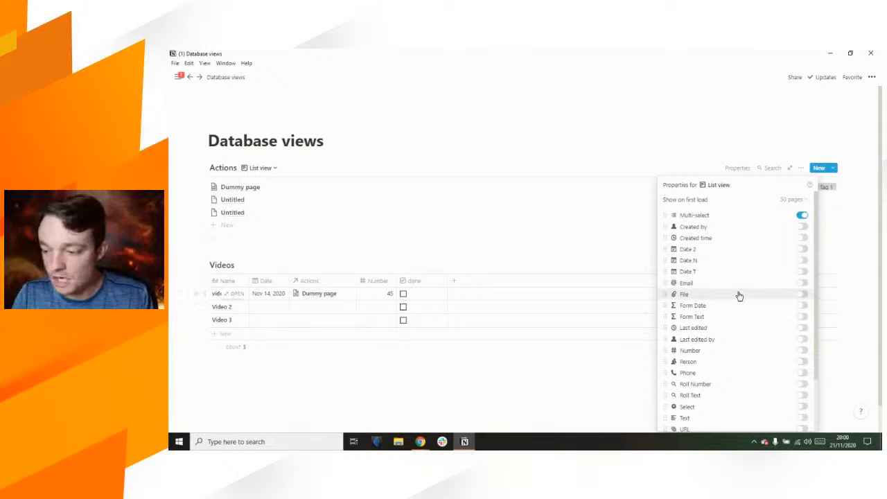
{"action": "scroll", "coordinate": [739, 296], "scroll_direction": "down", "scroll_amount": 3}
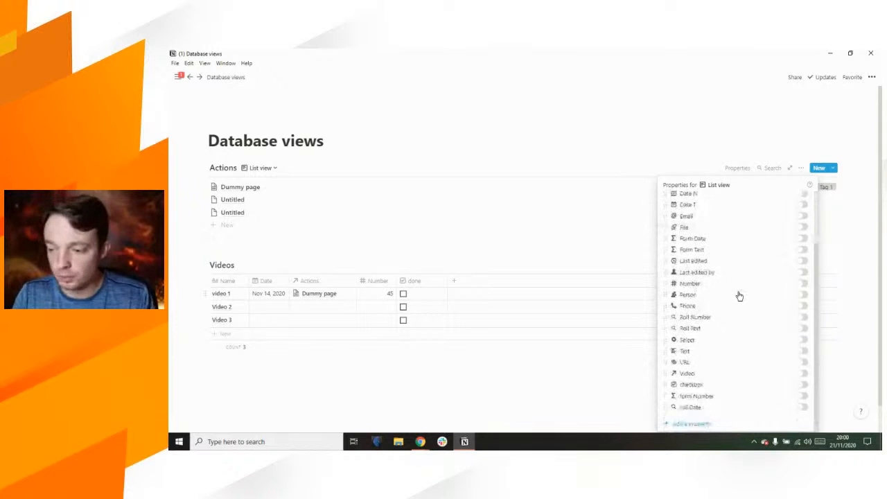
{"action": "left_click", "coordinate": [803, 386]}
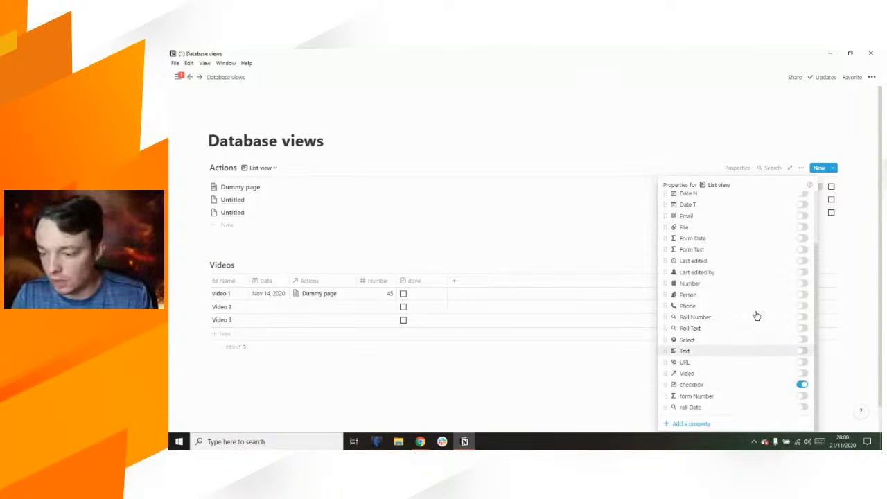
{"action": "left_click", "coordinate": [803, 306]}
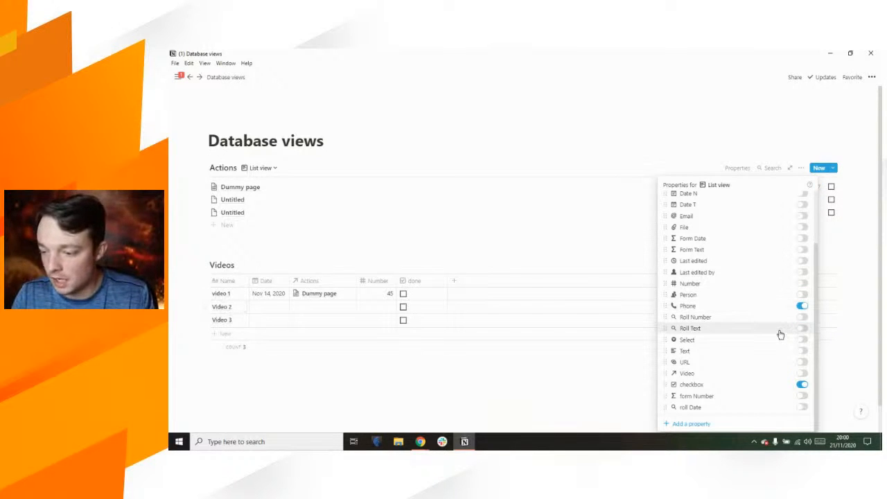
{"action": "left_click", "coordinate": [802, 361]}
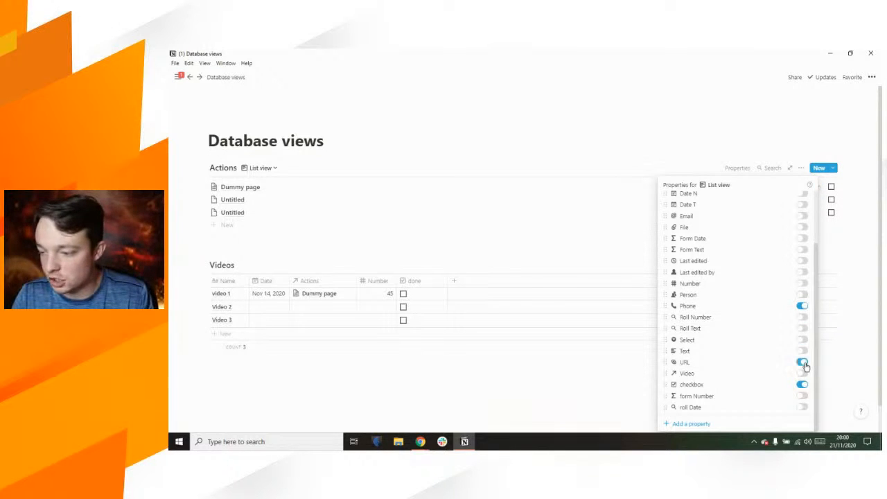
{"action": "left_click", "coordinate": [692, 132]}
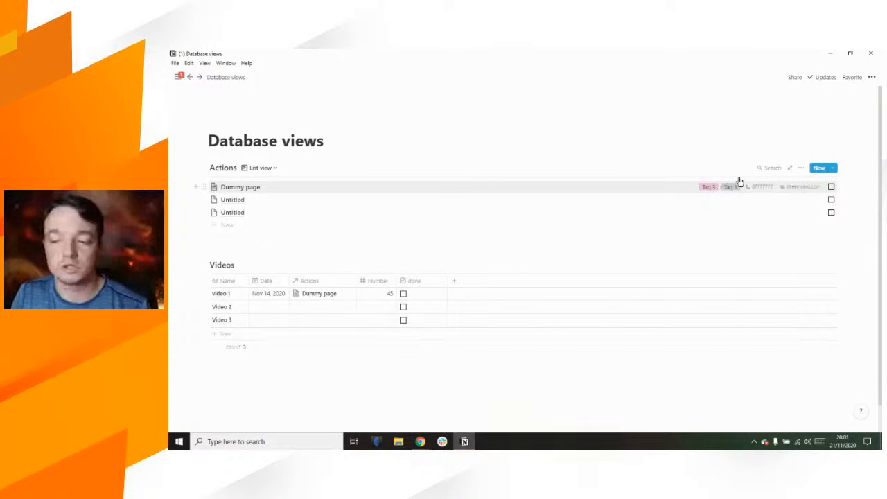
Step: Show Created by, Created time, Date 2, Date N, Date T, Email, File, Form Date and Form Text properties
{"action": "left_click", "coordinate": [802, 169]}
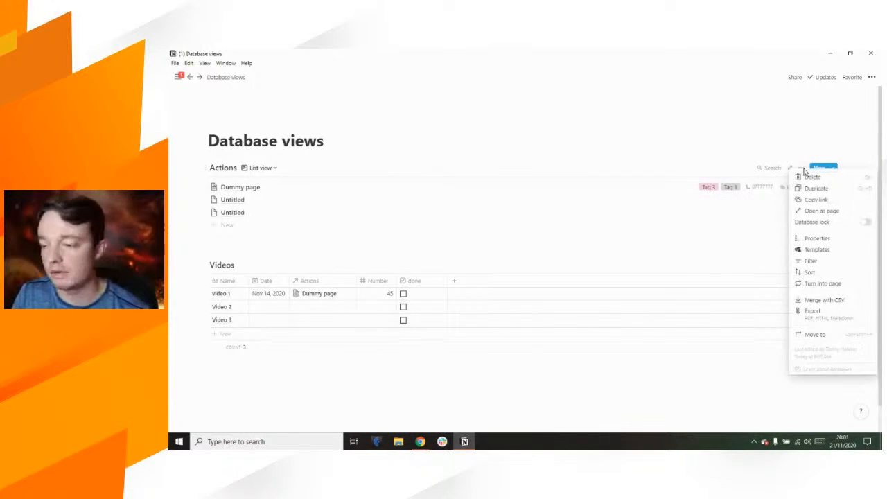
{"action": "left_click", "coordinate": [817, 239]}
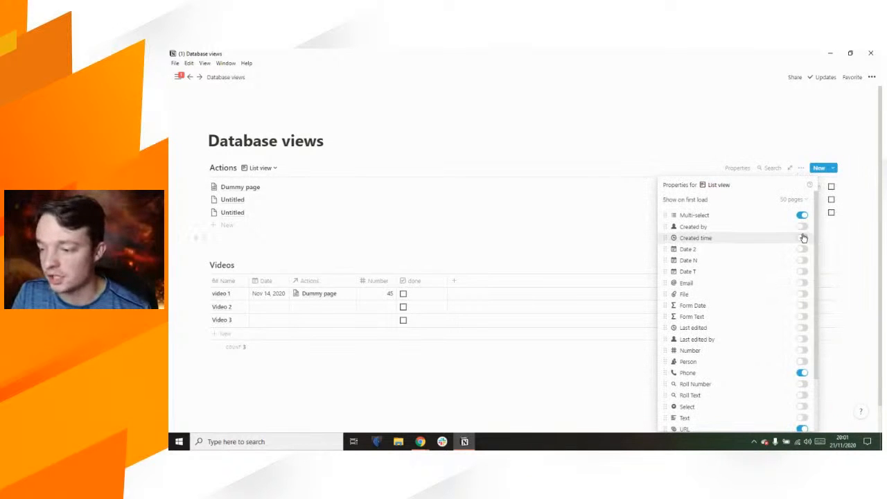
{"action": "left_click", "coordinate": [802, 227]}
{"action": "left_click", "coordinate": [802, 238]}
{"action": "left_click", "coordinate": [802, 248]}
{"action": "left_click", "coordinate": [802, 259]}
{"action": "left_click", "coordinate": [802, 271]}
{"action": "left_click", "coordinate": [802, 283]}
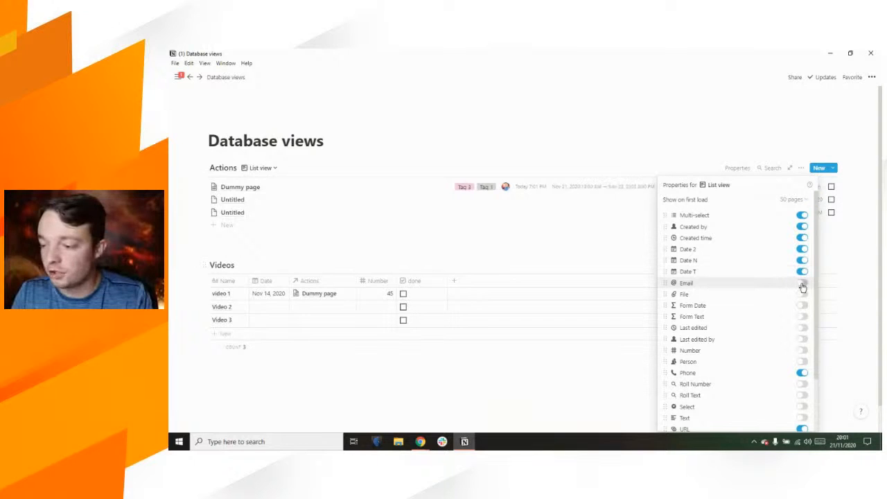
{"action": "left_click", "coordinate": [802, 295]}
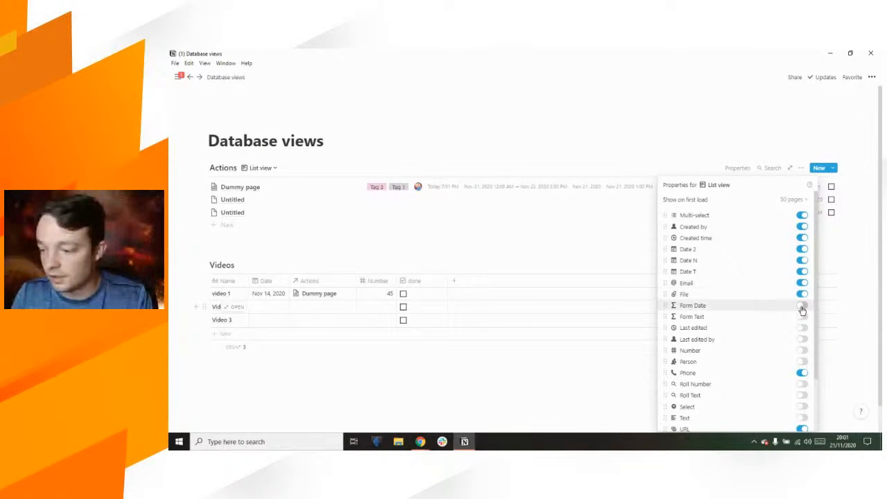
{"action": "left_click", "coordinate": [802, 306]}
{"action": "left_click", "coordinate": [802, 321]}
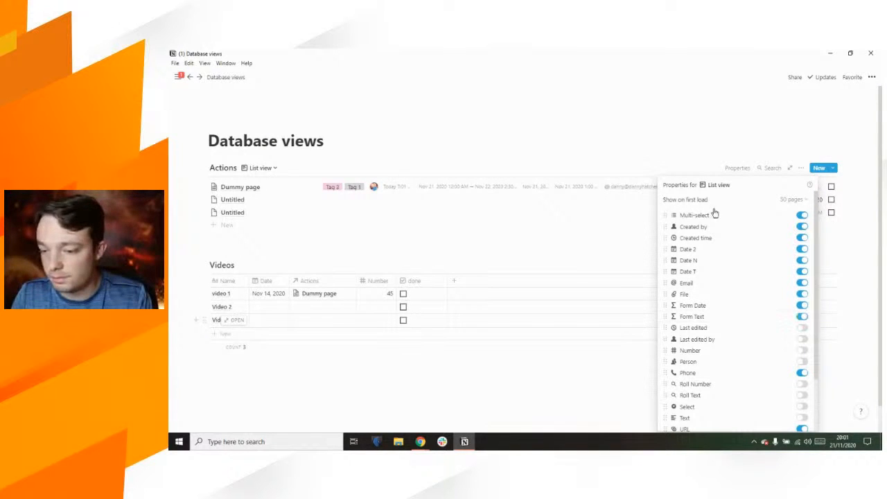
{"action": "left_click", "coordinate": [506, 139]}
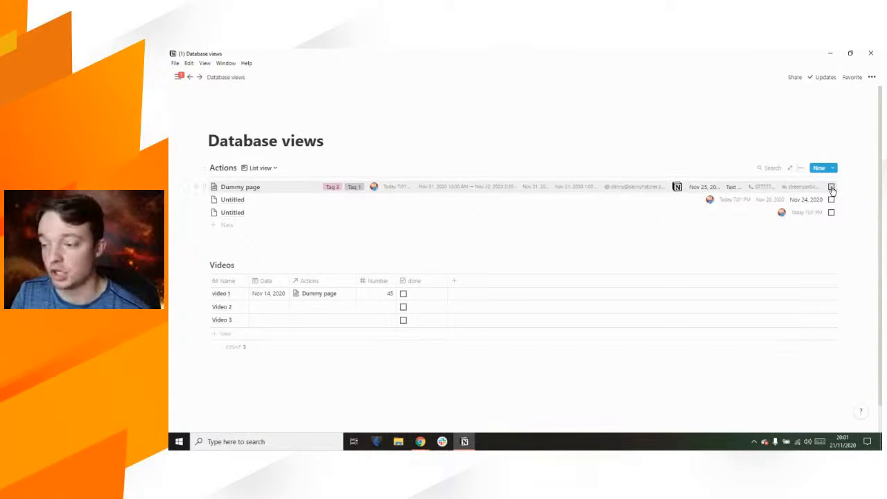
Step: Hide tags, dates, Email, File, Form Text, Phone and URL, keeping only Video and checkbox
{"action": "left_click", "coordinate": [801, 169]}
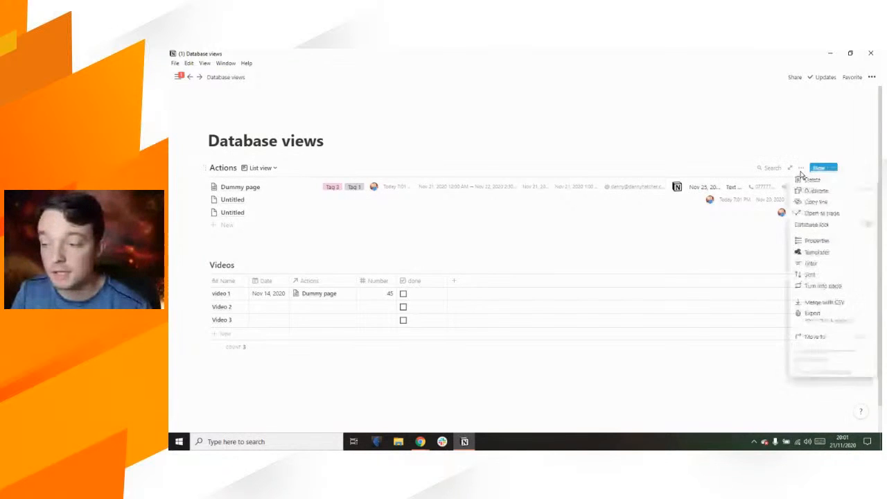
{"action": "left_click", "coordinate": [818, 241]}
{"action": "left_click", "coordinate": [801, 215]}
{"action": "left_click", "coordinate": [802, 227]}
{"action": "left_click", "coordinate": [801, 237]}
{"action": "left_click", "coordinate": [801, 249]}
{"action": "left_click", "coordinate": [801, 260]}
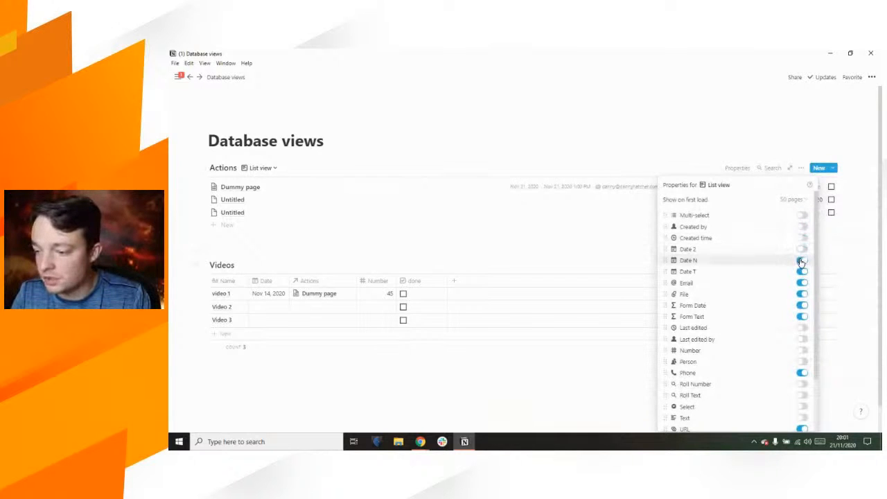
{"action": "left_click", "coordinate": [802, 271]}
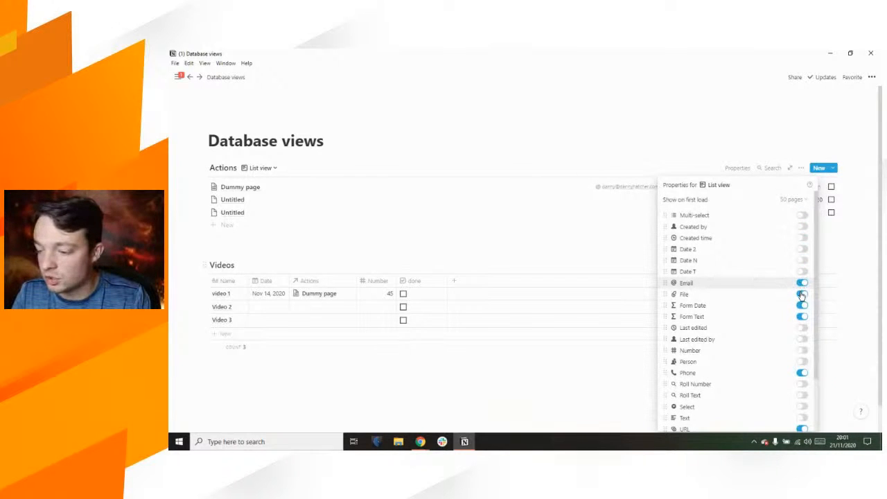
{"action": "left_click", "coordinate": [802, 294]}
{"action": "left_click", "coordinate": [801, 306]}
{"action": "left_click", "coordinate": [802, 316]}
{"action": "scroll", "coordinate": [788, 356], "scroll_direction": "down", "scroll_amount": 2}
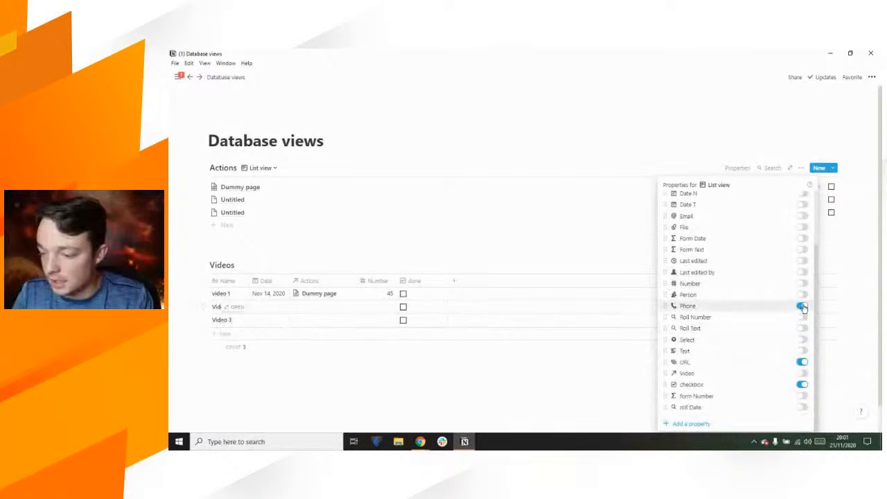
{"action": "left_click", "coordinate": [802, 305]}
{"action": "left_click", "coordinate": [801, 361]}
{"action": "left_click", "coordinate": [801, 373]}
{"action": "left_click", "coordinate": [751, 161]}
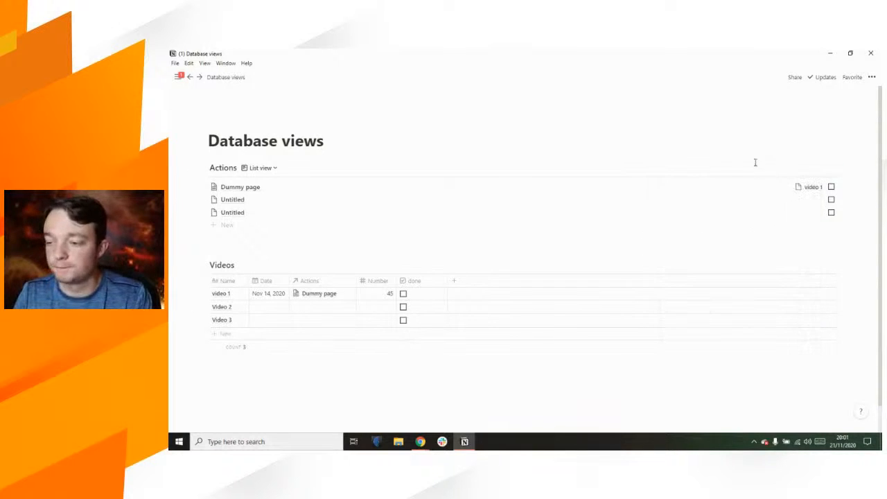
{"action": "left_click", "coordinate": [831, 187]}
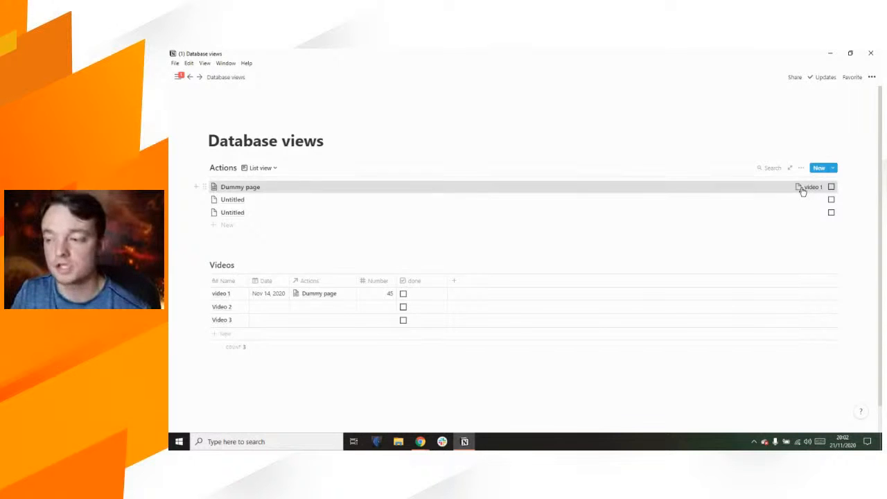
{"action": "left_click", "coordinate": [804, 187]}
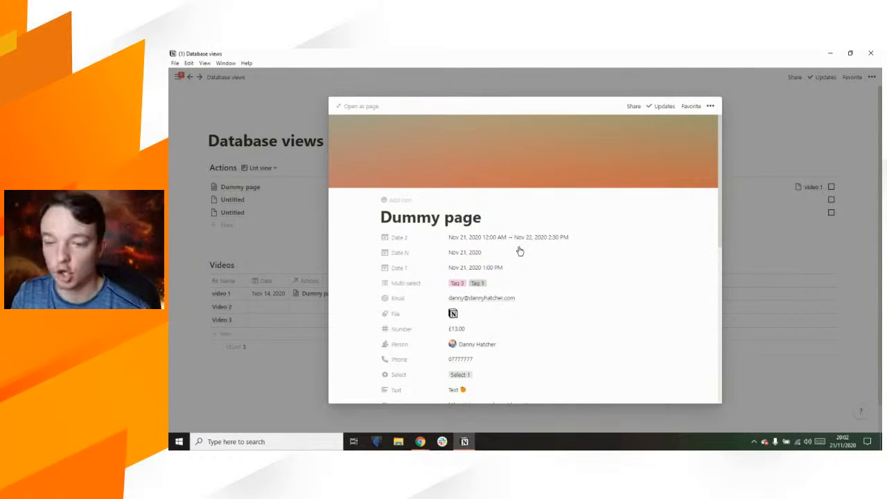
{"action": "scroll", "coordinate": [520, 251], "scroll_direction": "down", "scroll_amount": 2}
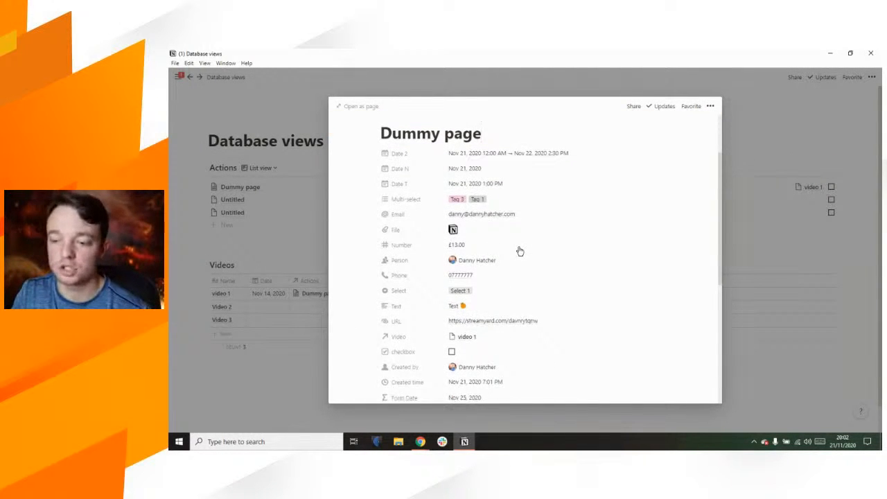
{"action": "scroll", "coordinate": [520, 251], "scroll_direction": "down", "scroll_amount": 5}
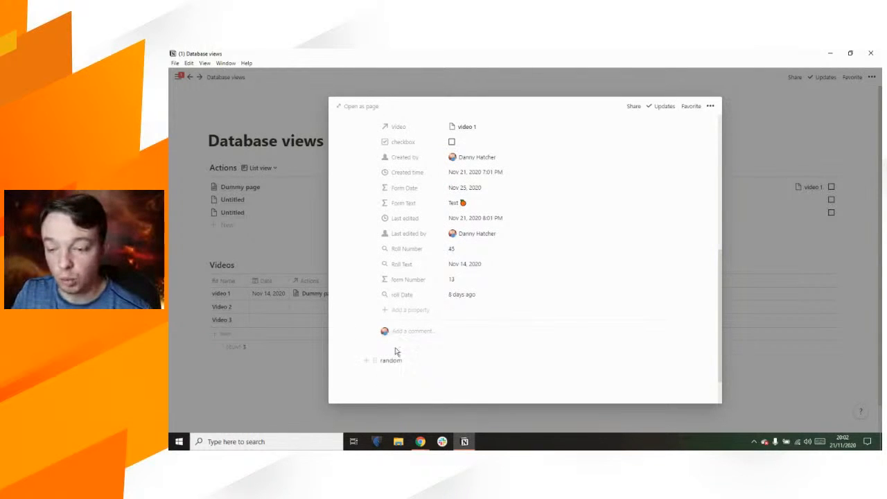
{"action": "left_click", "coordinate": [403, 295]}
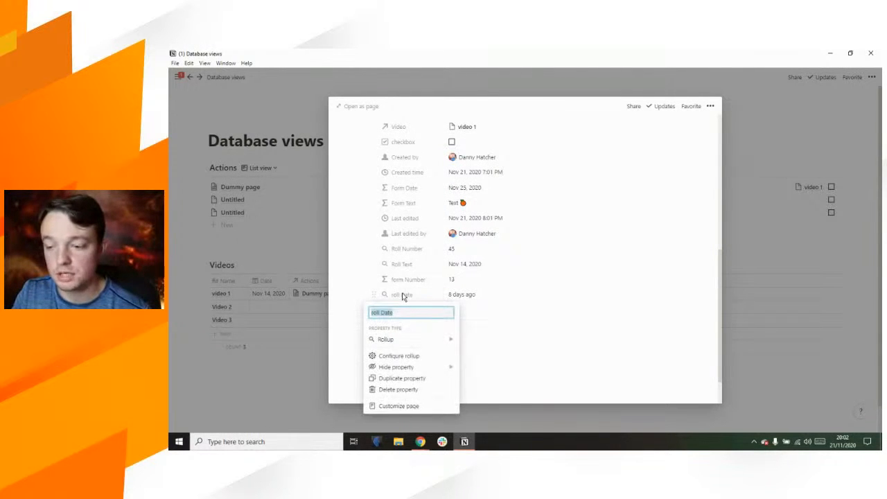
{"action": "left_click", "coordinate": [392, 406]}
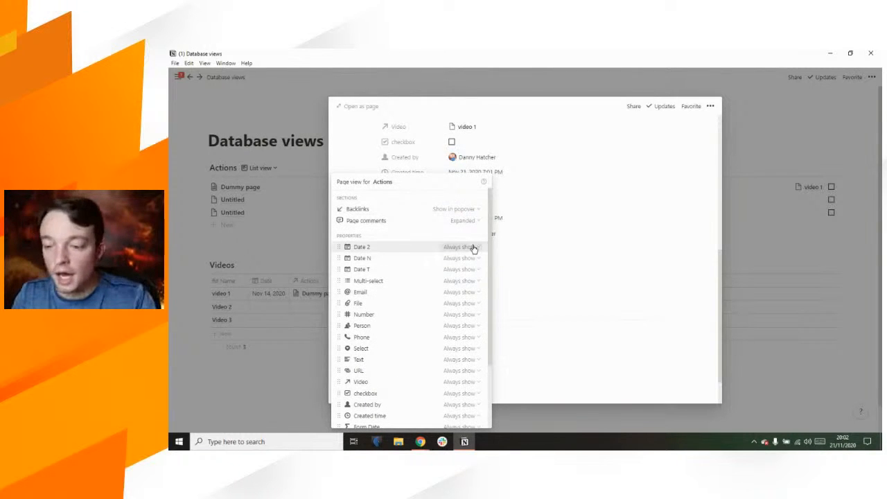
{"action": "scroll", "coordinate": [462, 312], "scroll_direction": "down", "scroll_amount": 3}
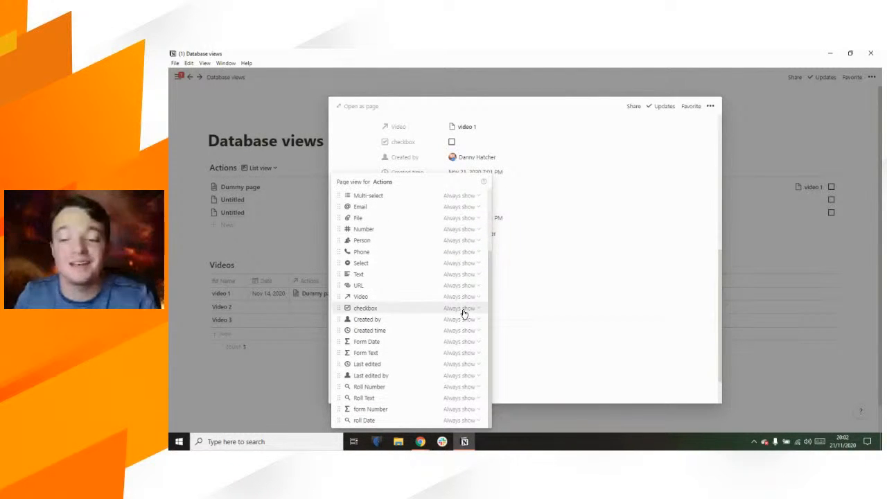
{"action": "left_click", "coordinate": [815, 227]}
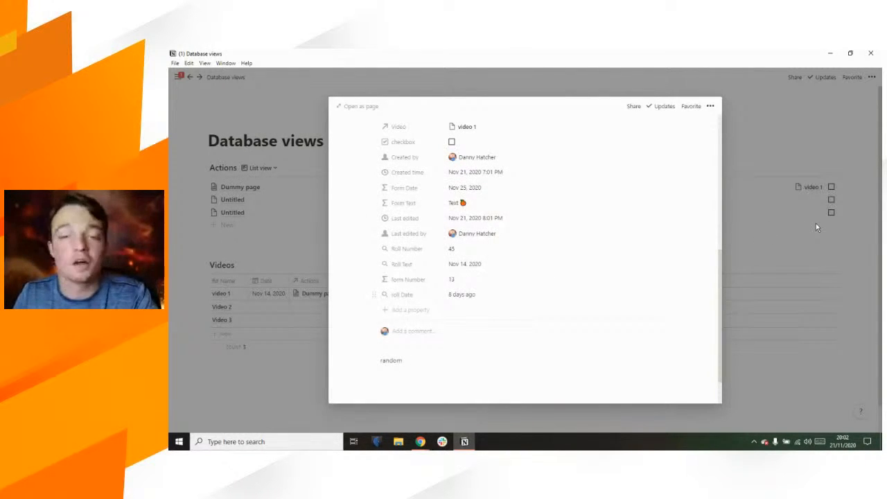
{"action": "left_click", "coordinate": [772, 269]}
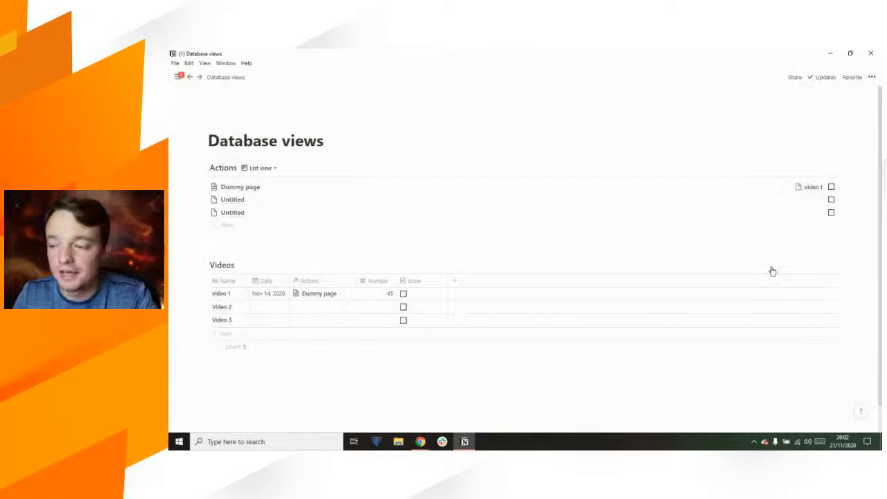
{"action": "left_click", "coordinate": [776, 189]}
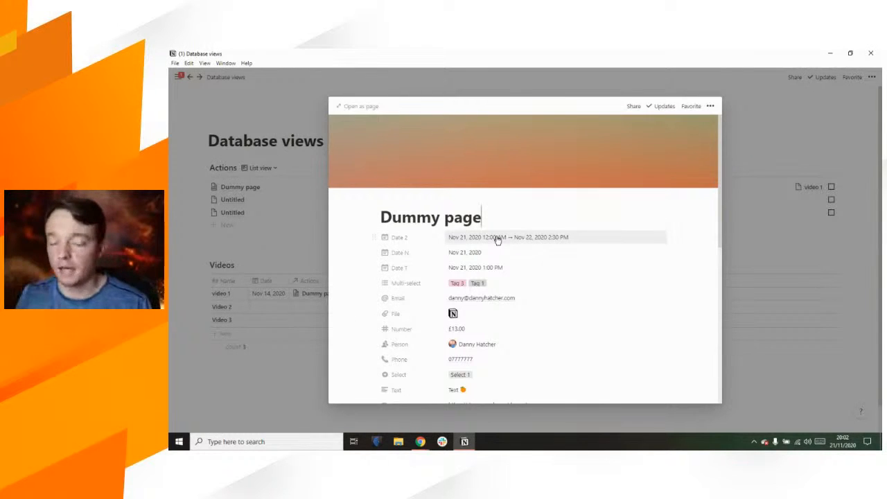
{"action": "left_click", "coordinate": [781, 256]}
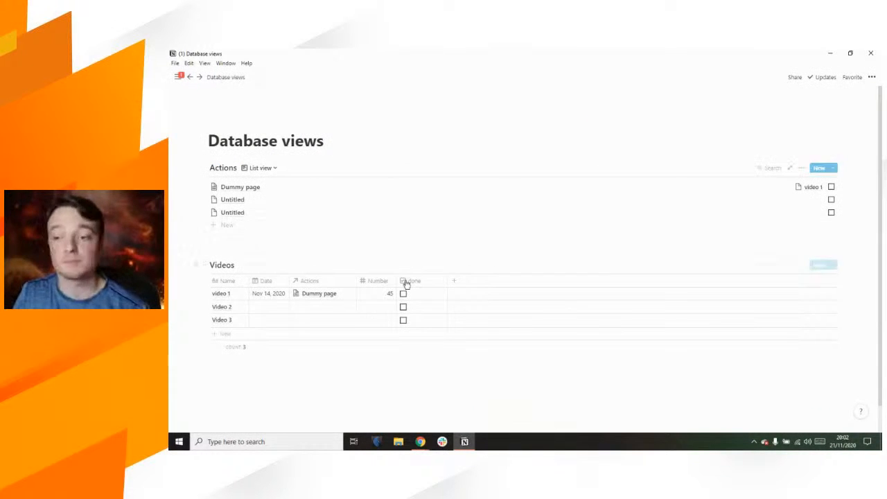
Step: Create a Calendar view for Videos showing November 2020 with video 1 on the 14th
{"action": "left_click", "coordinate": [242, 266]}
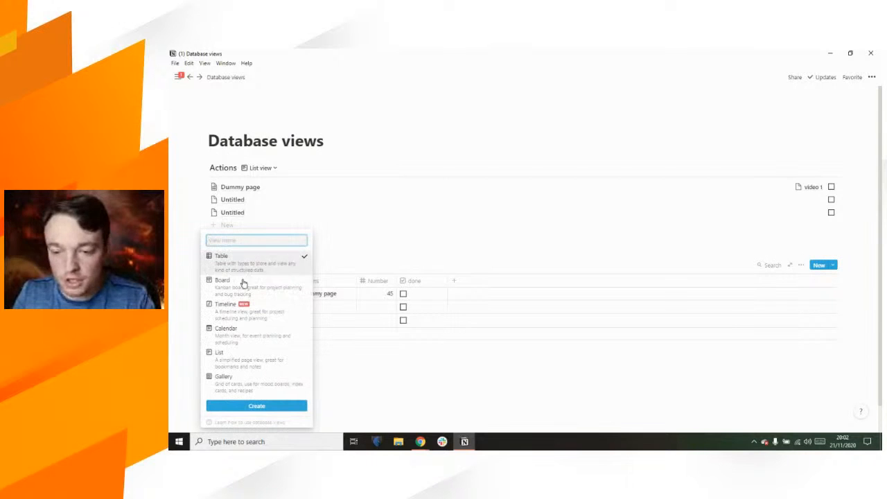
{"action": "left_click", "coordinate": [239, 331]}
{"action": "left_click", "coordinate": [252, 408]}
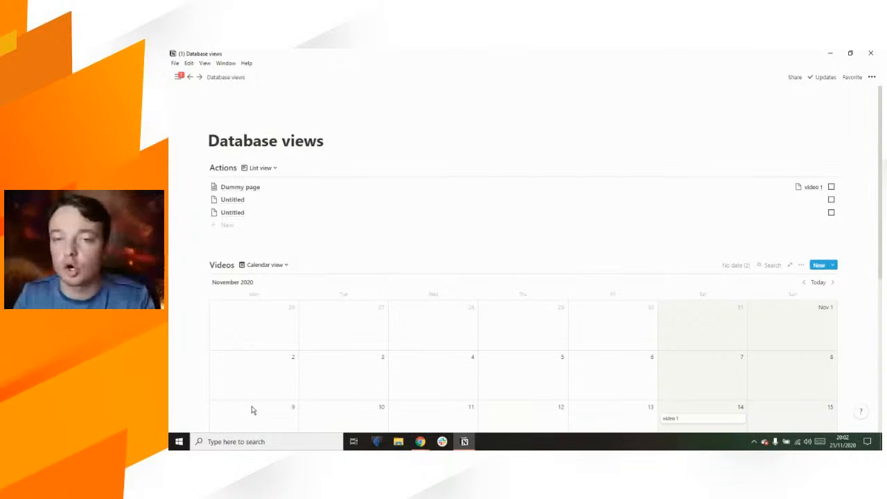
{"action": "left_click", "coordinate": [331, 142]}
Step: Add a blank line under the title, try Videos beside Actions, then move Videos back below full-width
{"action": "key", "text": "Return"}
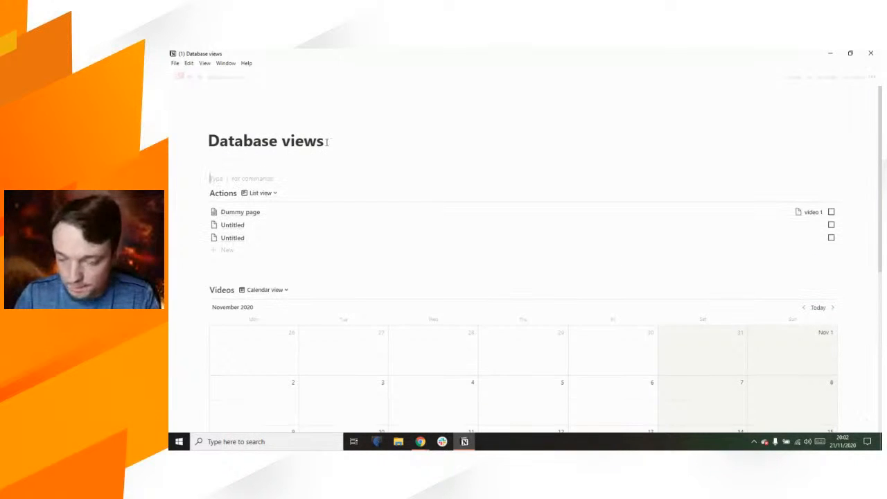
{"action": "mouse_move", "coordinate": [199, 167]}
{"action": "left_mouse_down"}
{"action": "mouse_move", "coordinate": [206, 182]}
{"action": "mouse_move", "coordinate": [209, 173]}
{"action": "left_mouse_up"}
{"action": "left_click_drag", "start_coordinate": [201, 287], "coordinate": [539, 179]}
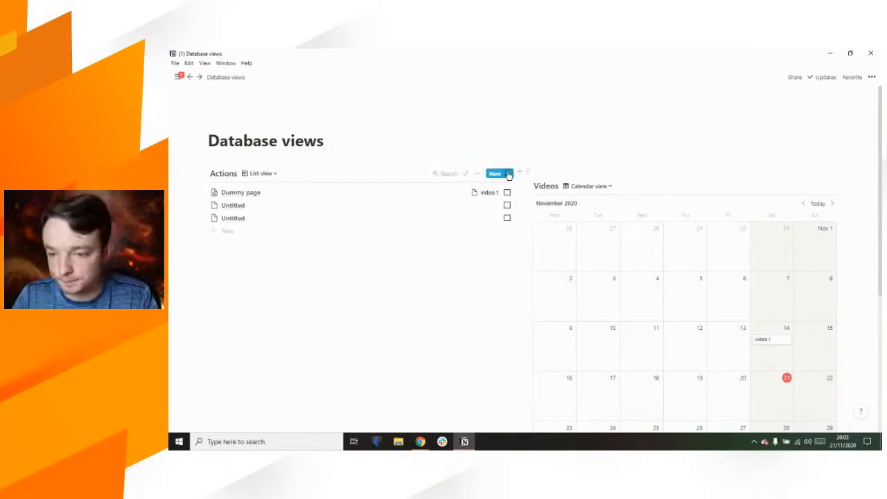
{"action": "left_click_drag", "start_coordinate": [516, 163], "coordinate": [412, 167]}
{"action": "scroll", "coordinate": [479, 155], "scroll_direction": "down", "scroll_amount": 1}
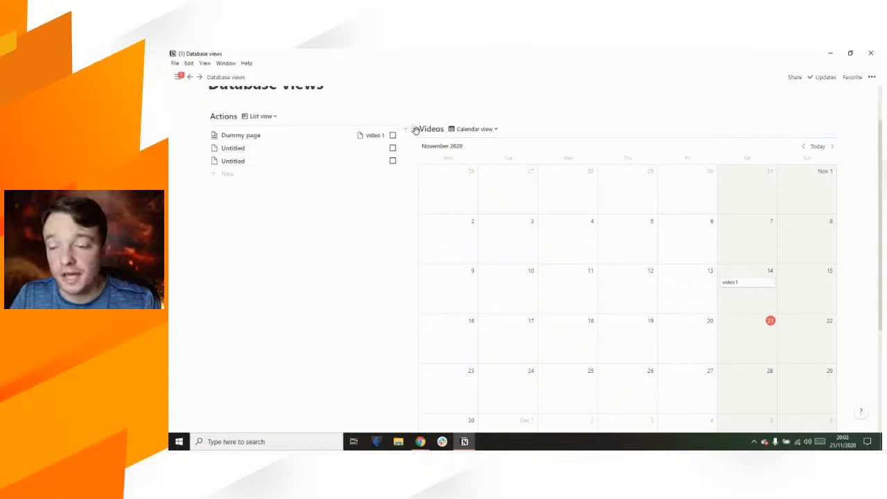
{"action": "left_click_drag", "start_coordinate": [415, 131], "coordinate": [404, 340]}
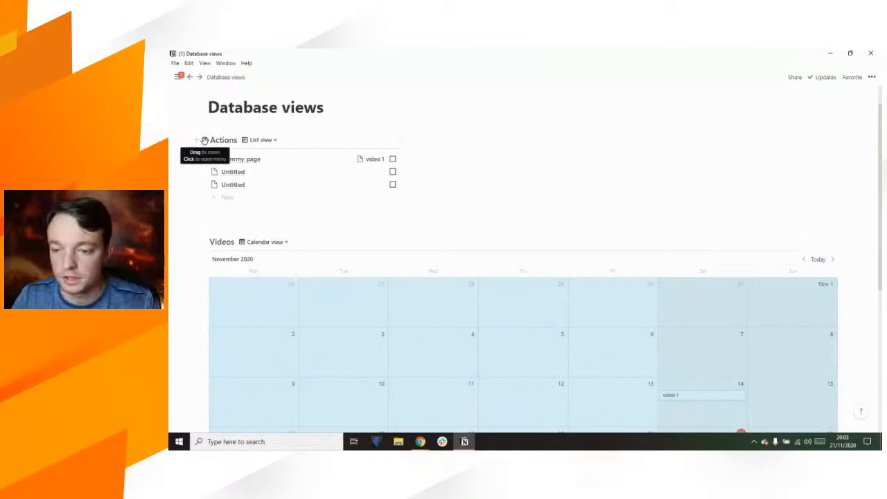
Step: Paste a copied link to Actions beside the Actions list as a linked database
{"action": "left_click", "coordinate": [205, 140]}
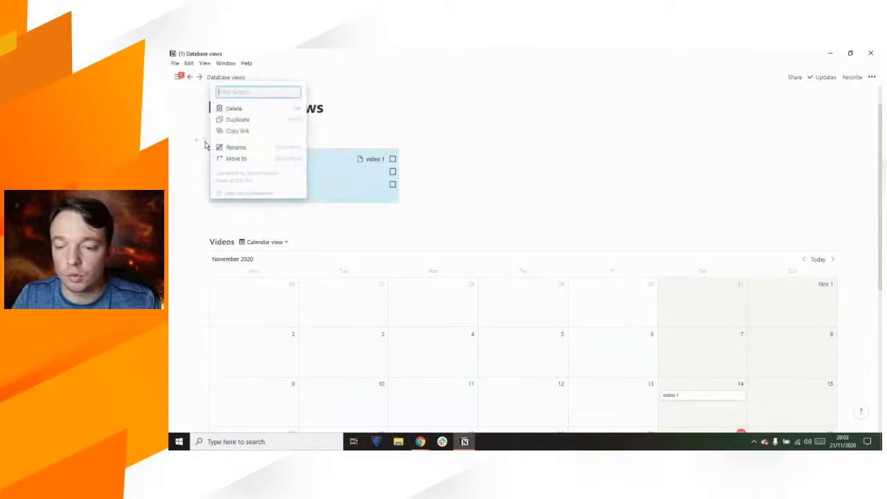
{"action": "left_click", "coordinate": [244, 134]}
{"action": "left_click", "coordinate": [451, 142]}
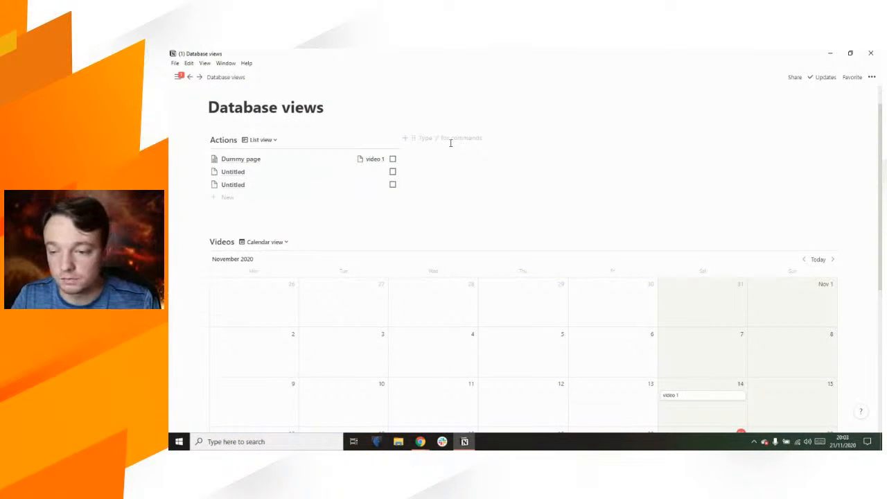
{"action": "key", "text": "ctrl+v"}
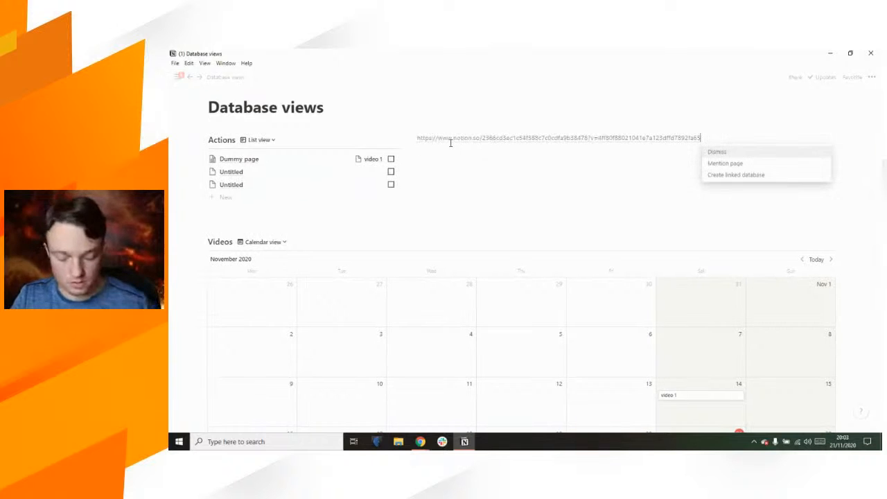
{"action": "left_click", "coordinate": [750, 179]}
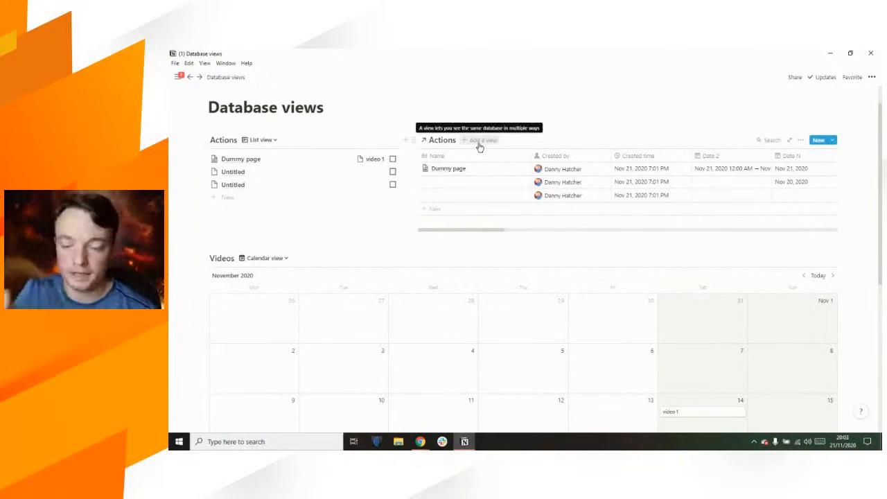
Step: Give the linked Actions database a Calendar view showing November 2020
{"action": "left_click", "coordinate": [479, 141]}
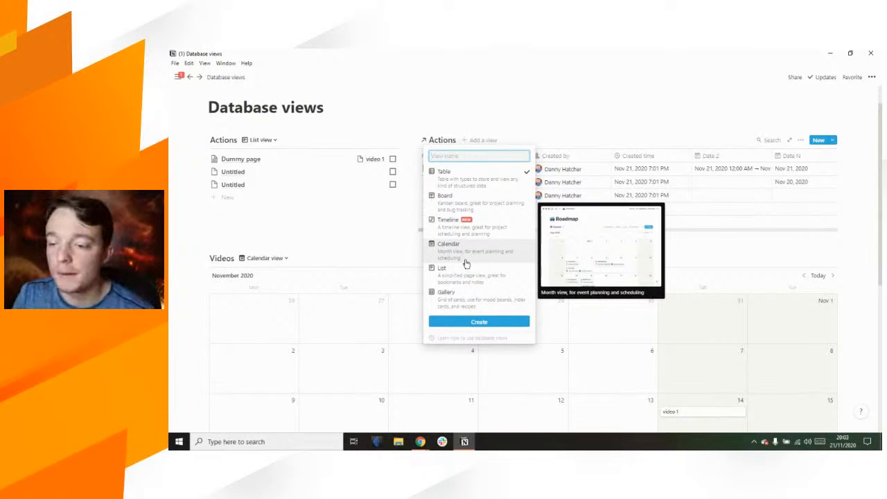
{"action": "left_click", "coordinate": [465, 264]}
{"action": "left_click", "coordinate": [473, 322]}
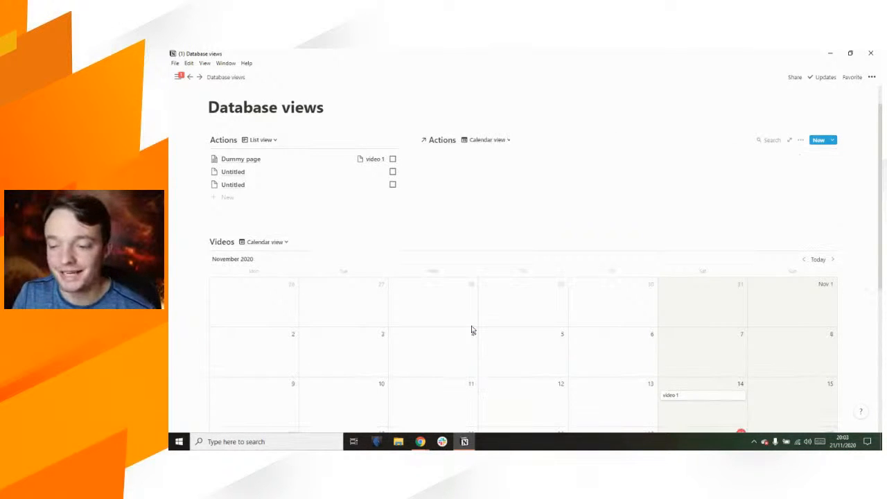
Step: Delete the linked Actions database's Table view, leaving only the November 2020 calendar view
{"action": "left_click", "coordinate": [509, 142]}
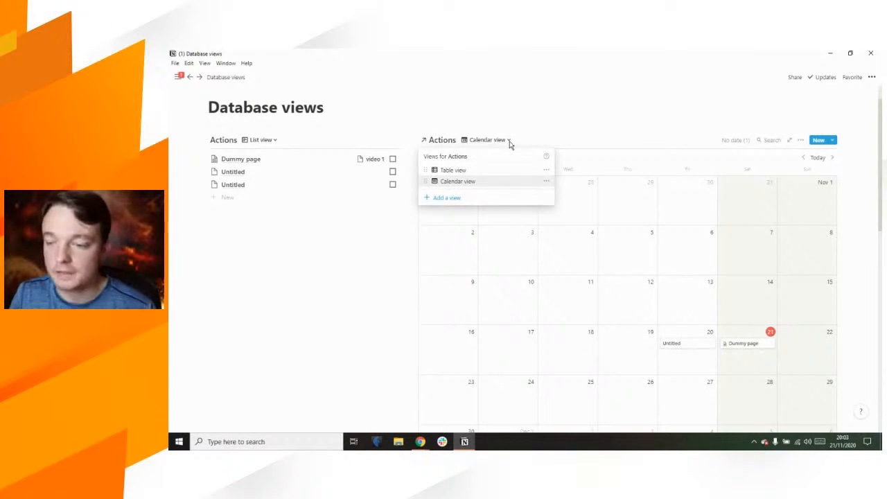
{"action": "left_click", "coordinate": [545, 173]}
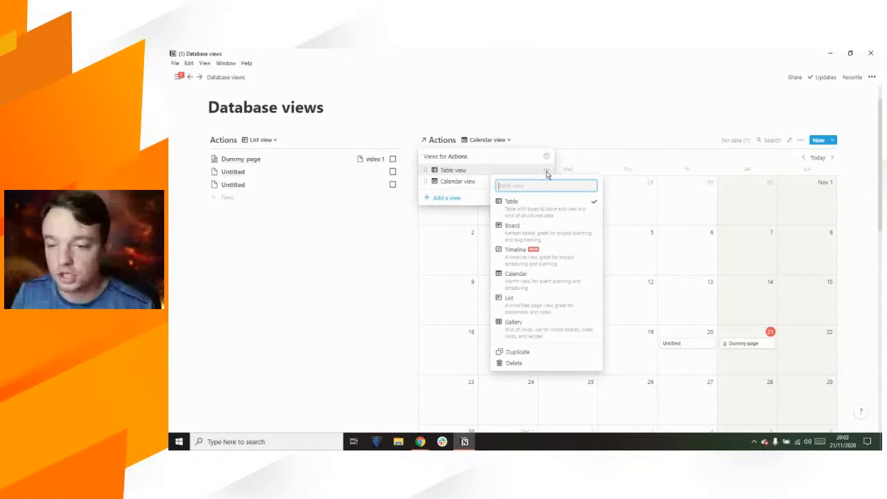
{"action": "left_click", "coordinate": [525, 369]}
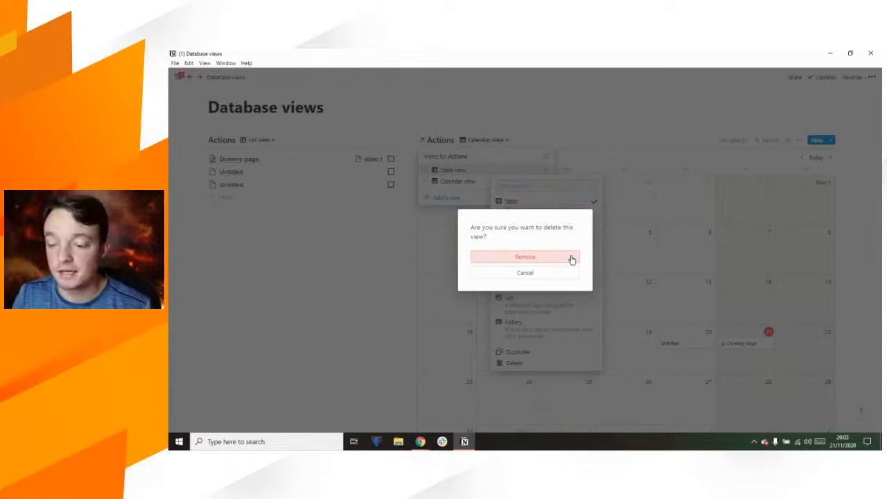
{"action": "left_click", "coordinate": [572, 260]}
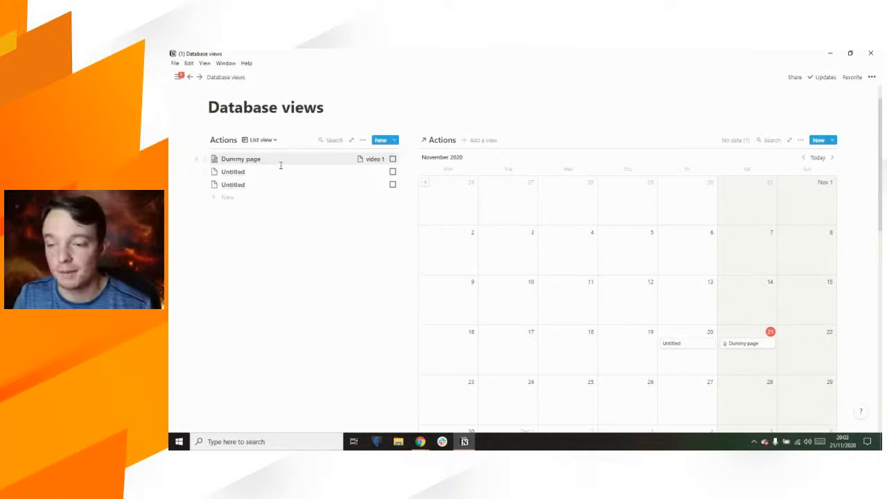
{"action": "scroll", "coordinate": [506, 298], "scroll_direction": "down", "scroll_amount": 1}
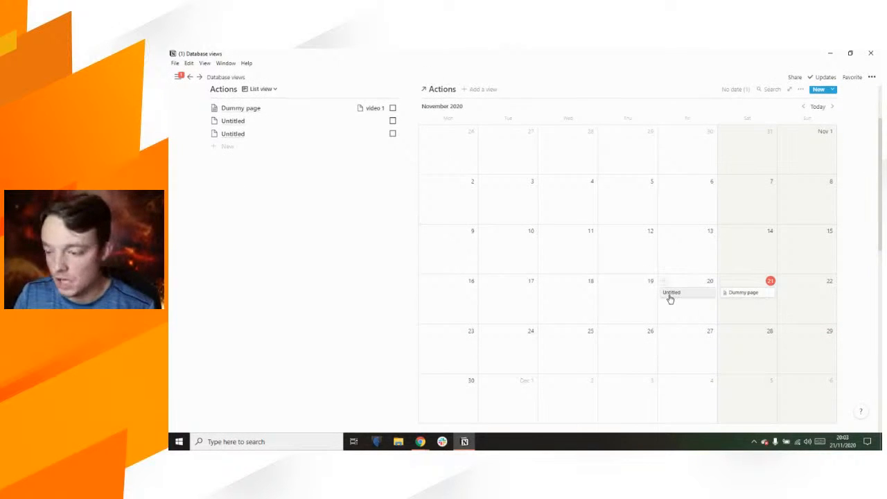
{"action": "scroll", "coordinate": [669, 299], "scroll_direction": "up", "scroll_amount": 1}
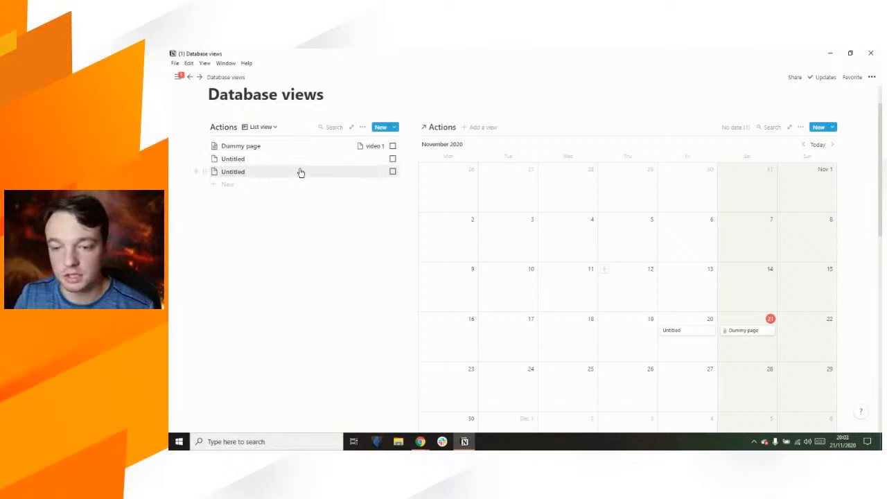
Step: Confirm the calendar uses Date N, then drag the last Untitled action onto 27 October
{"action": "left_click", "coordinate": [801, 130]}
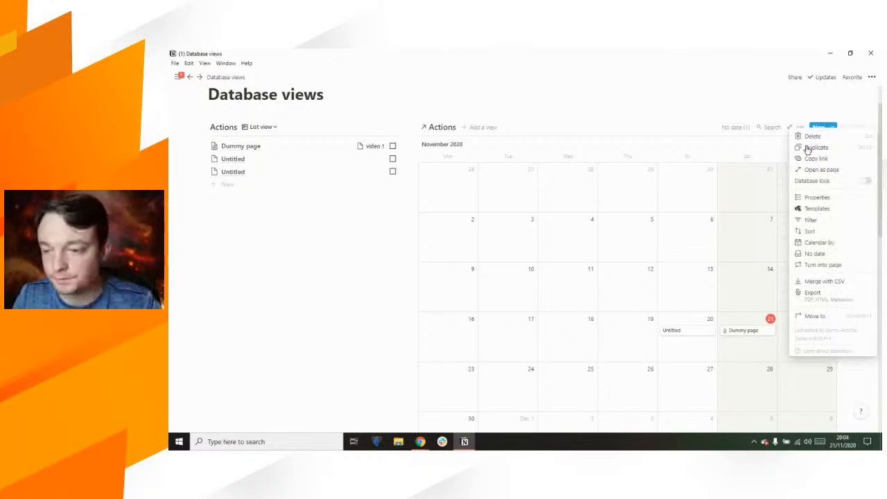
{"action": "left_click", "coordinate": [825, 242]}
{"action": "left_click", "coordinate": [512, 101]}
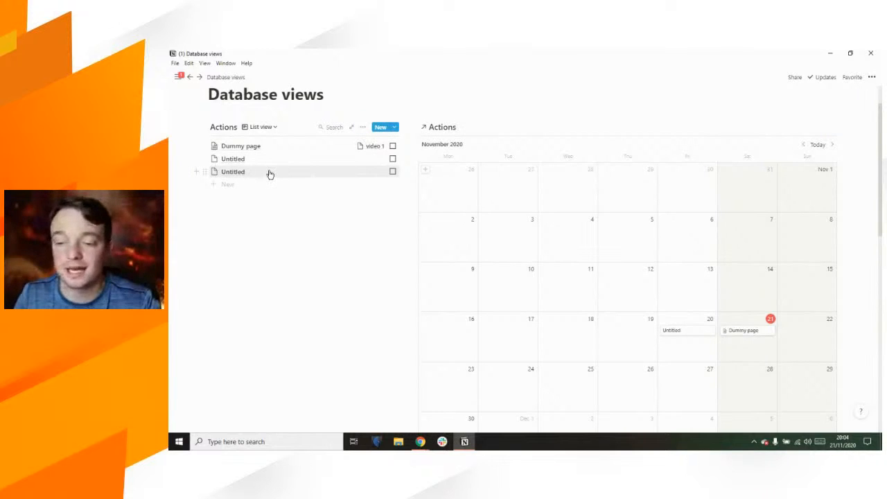
{"action": "left_click_drag", "start_coordinate": [265, 175], "coordinate": [528, 193]}
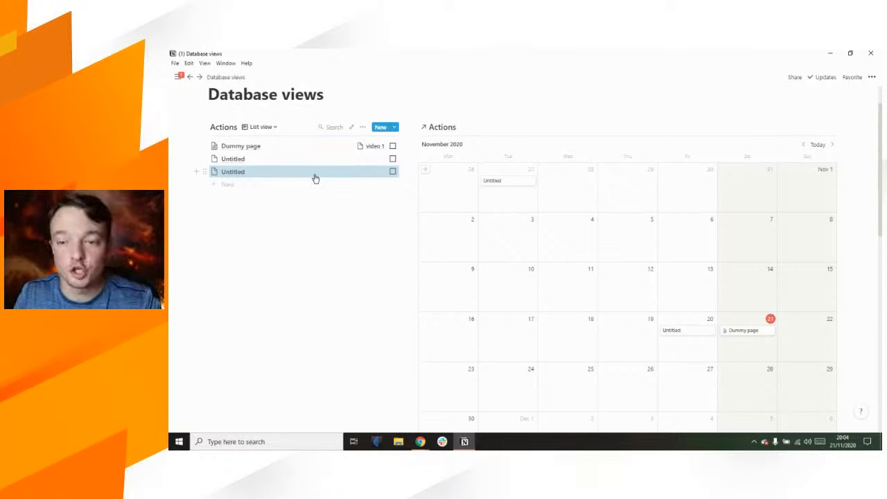
{"action": "mouse_move", "coordinate": [321, 179]}
{"action": "left_mouse_down"}
{"action": "mouse_move", "coordinate": [510, 185]}
{"action": "mouse_move", "coordinate": [331, 173]}
{"action": "left_mouse_up"}
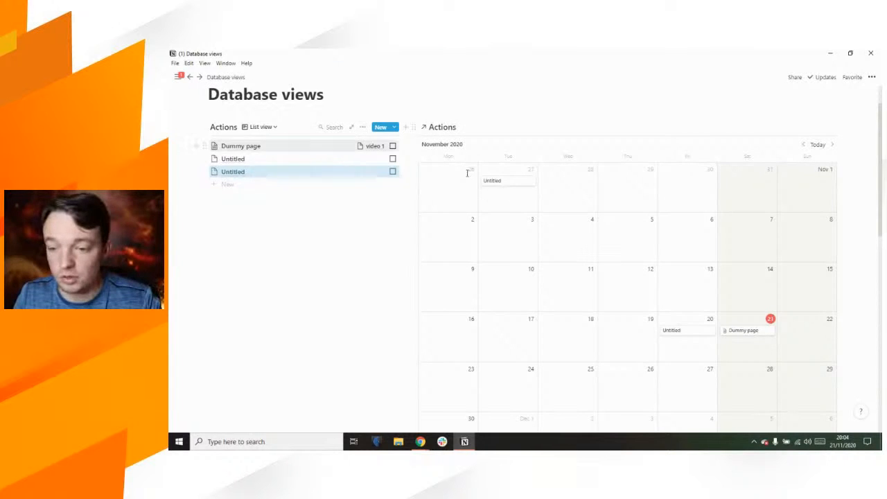
{"action": "left_click", "coordinate": [362, 128]}
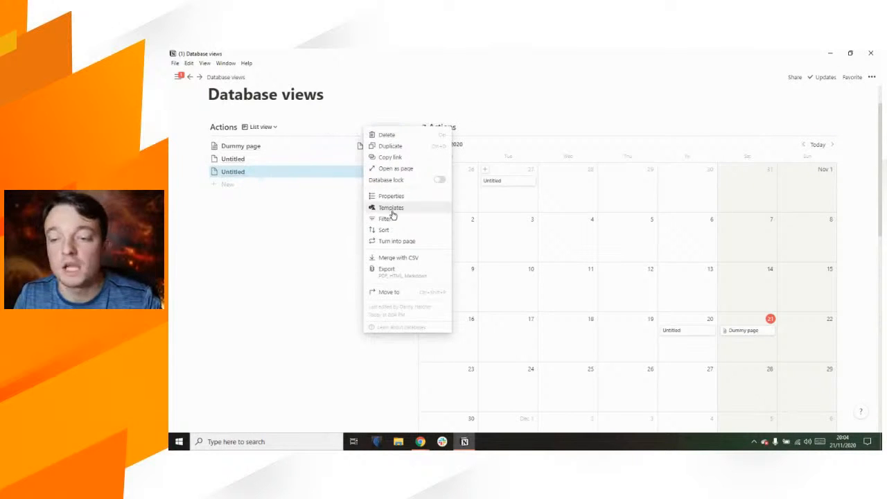
Step: Move the linked calendar below the Actions list and give that block a List view
{"action": "left_click", "coordinate": [329, 98]}
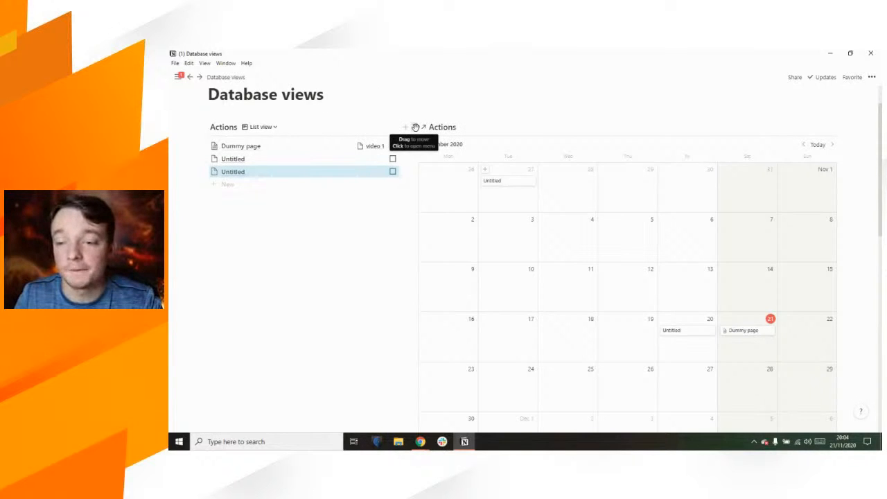
{"action": "left_click_drag", "start_coordinate": [416, 127], "coordinate": [244, 202]}
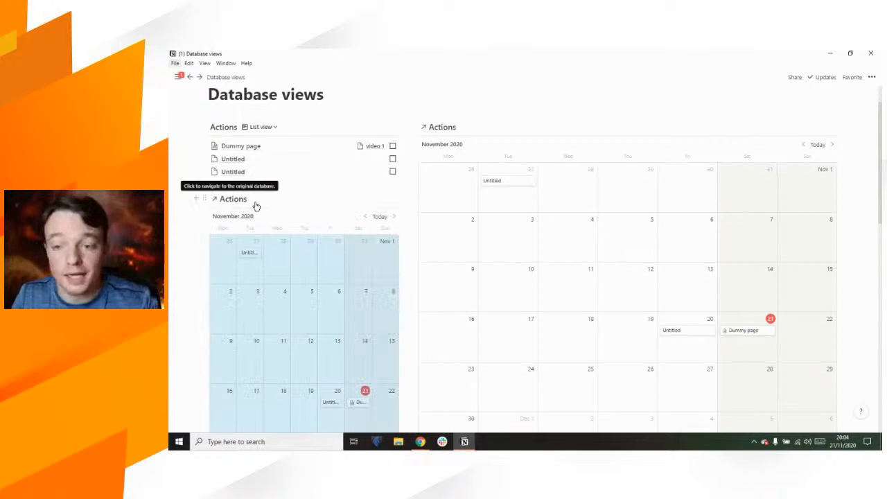
{"action": "left_click", "coordinate": [255, 203]}
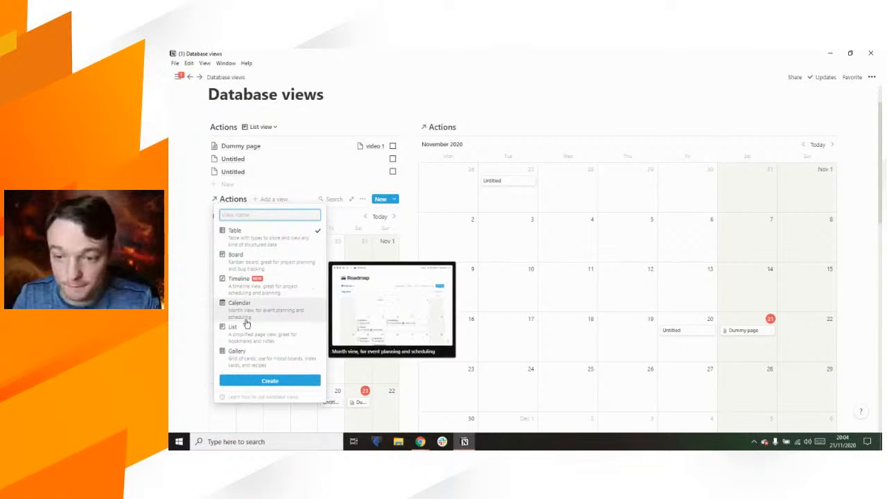
{"action": "left_click", "coordinate": [246, 335]}
{"action": "left_click", "coordinate": [269, 382]}
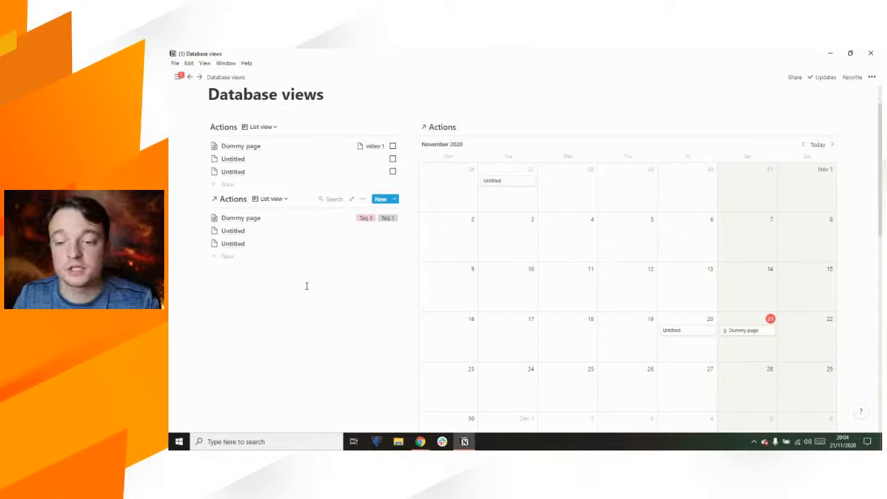
Step: Delete the calendar view from the second Actions block
{"action": "left_click", "coordinate": [286, 199]}
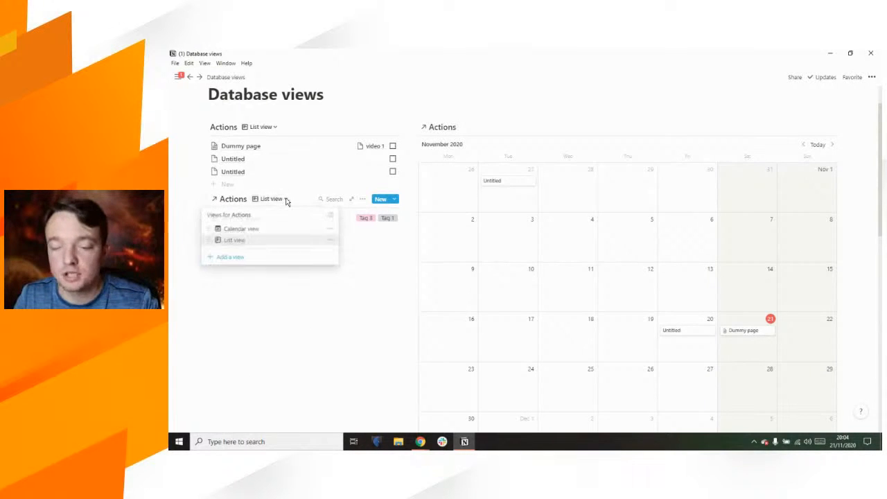
{"action": "left_click", "coordinate": [330, 230]}
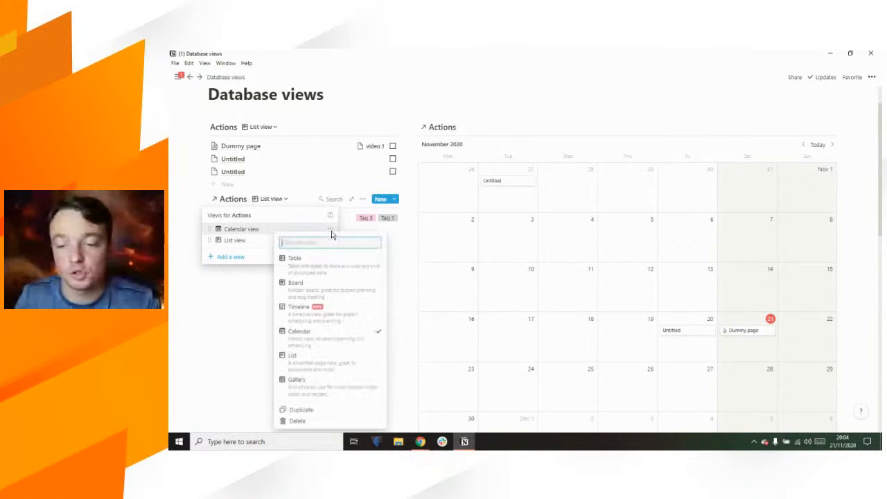
{"action": "left_click", "coordinate": [300, 420]}
{"action": "left_click", "coordinate": [510, 258]}
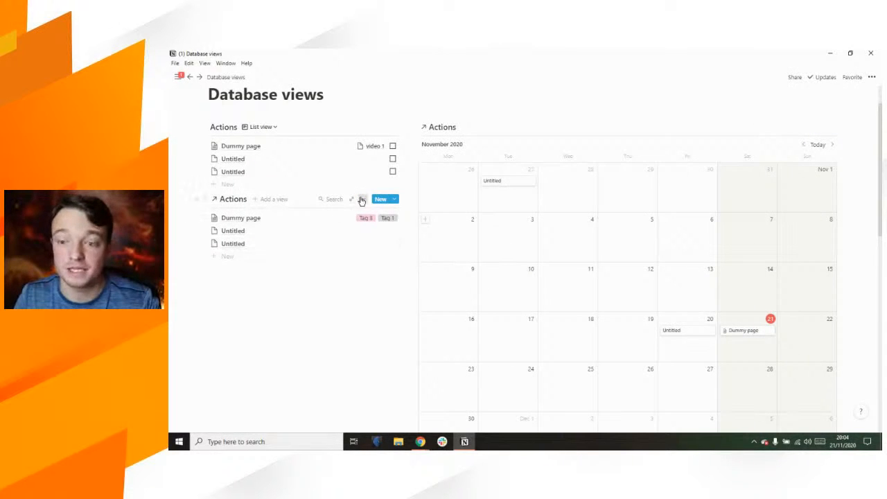
Step: Filter the second Actions list to pages where Date N is empty
{"action": "left_click", "coordinate": [362, 200]}
{"action": "left_click", "coordinate": [386, 293]}
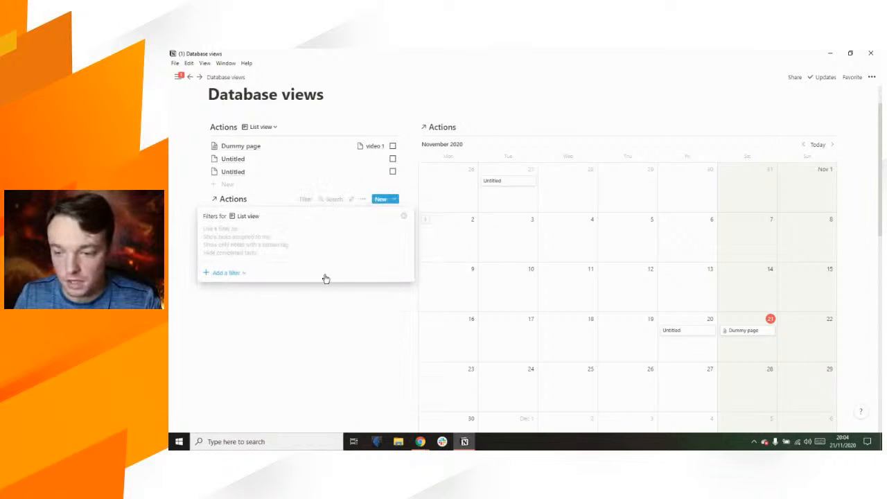
{"action": "left_click", "coordinate": [276, 271]}
{"action": "left_click", "coordinate": [255, 287]}
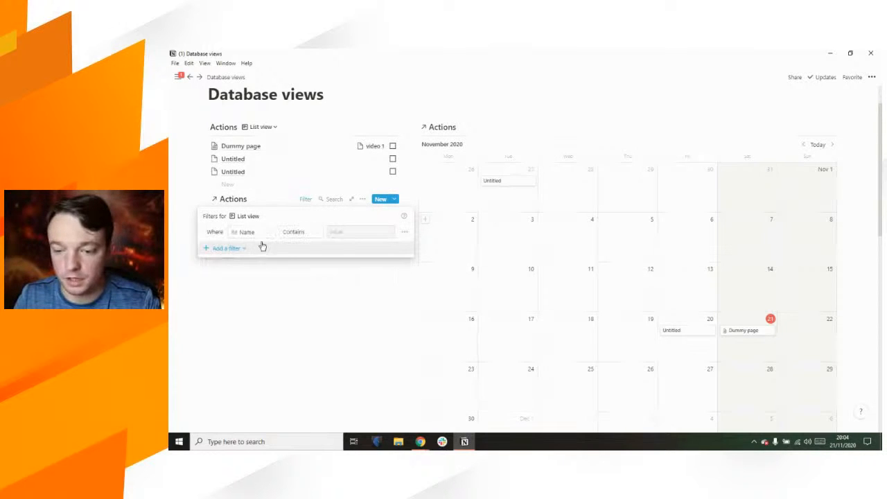
{"action": "left_click", "coordinate": [262, 233]}
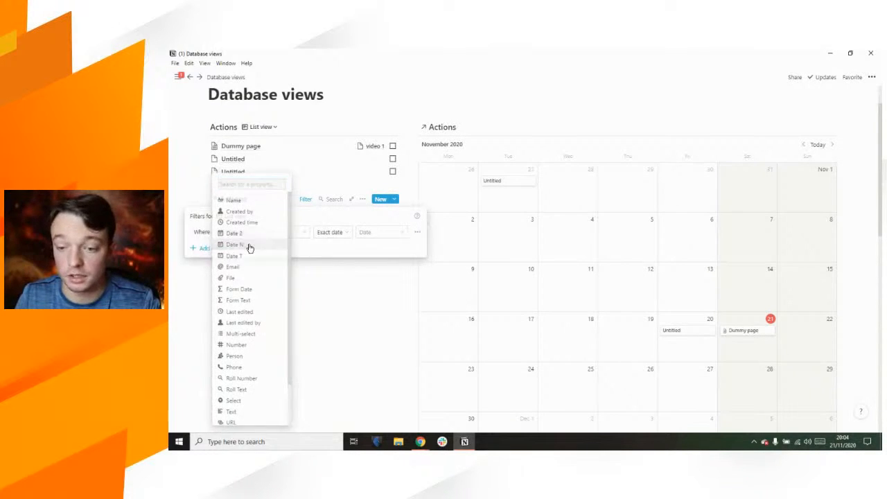
{"action": "left_click", "coordinate": [235, 246]}
{"action": "left_click", "coordinate": [301, 233]}
{"action": "left_click", "coordinate": [269, 314]}
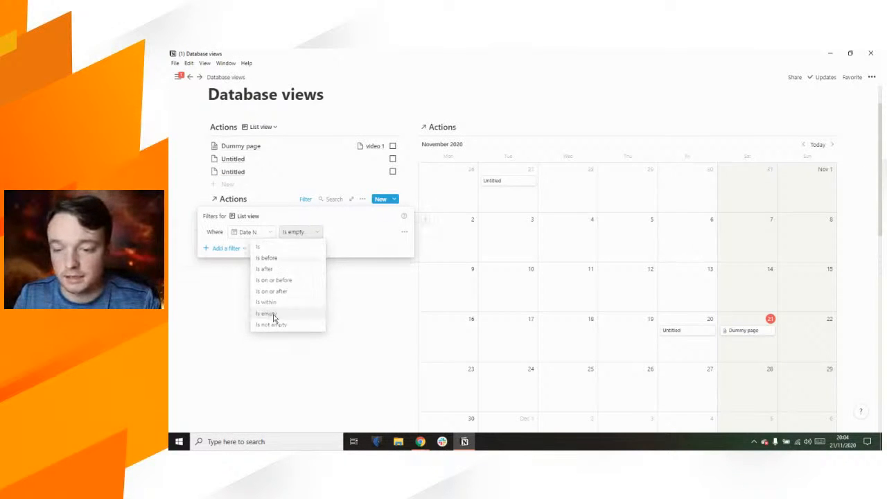
{"action": "left_click", "coordinate": [407, 96]}
{"action": "left_click_drag", "start_coordinate": [495, 184], "coordinate": [357, 207]}
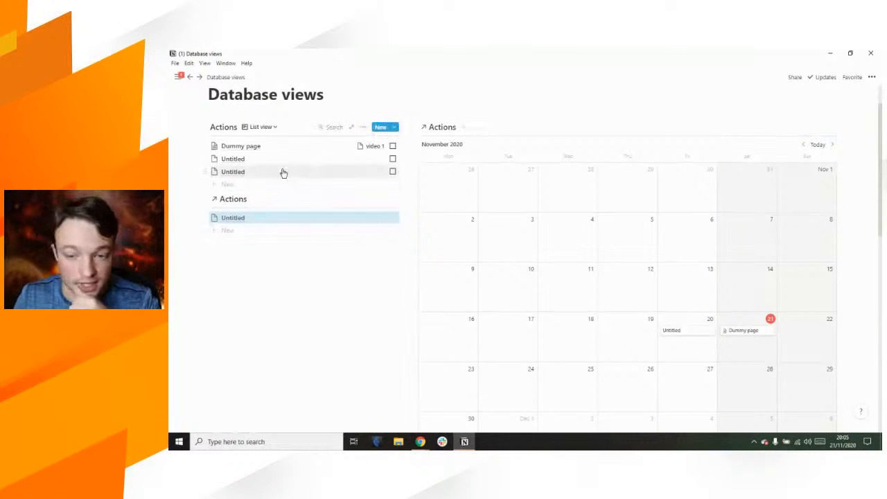
Step: Drop the undated Untitled page onto 26 October, leaving the Date N-empty list empty
{"action": "left_click_drag", "start_coordinate": [282, 173], "coordinate": [442, 186]}
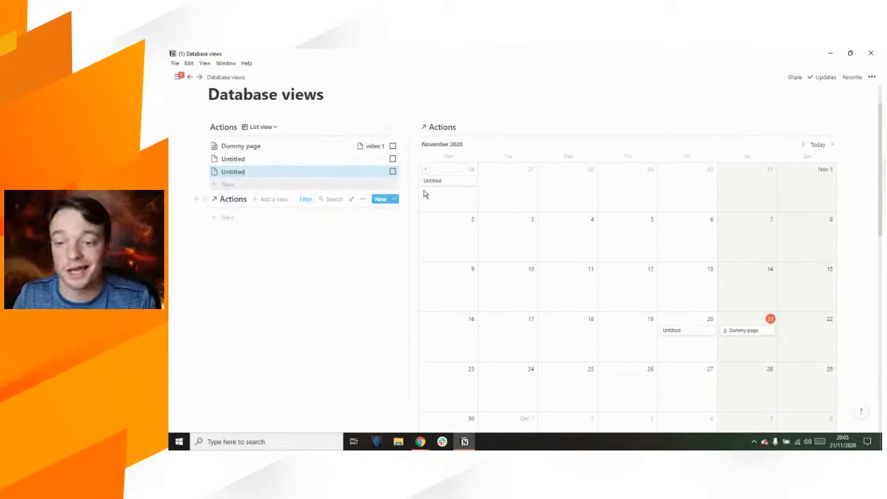
{"action": "left_click_drag", "start_coordinate": [438, 184], "coordinate": [310, 217]}
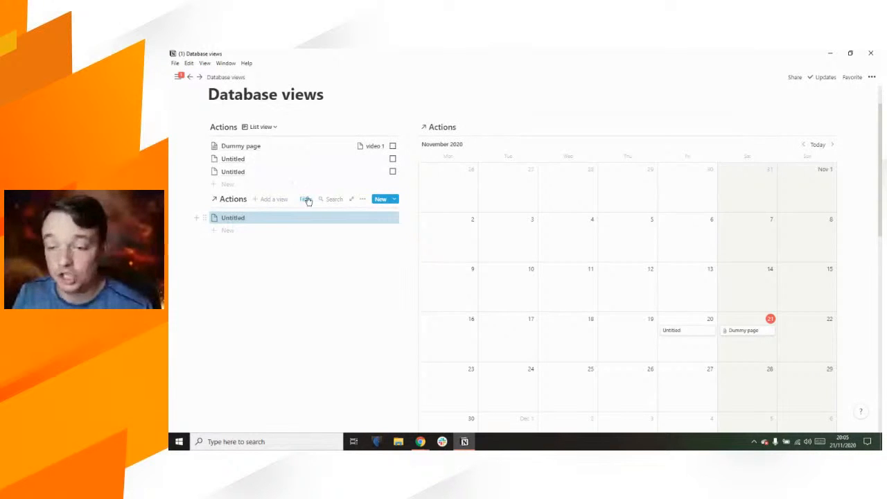
{"action": "left_click", "coordinate": [303, 163]}
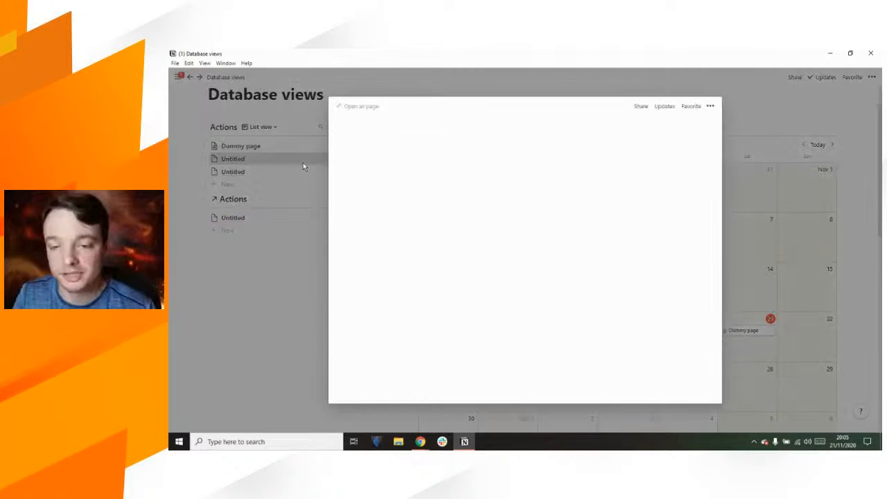
{"action": "scroll", "coordinate": [474, 258], "scroll_direction": "down", "scroll_amount": 4}
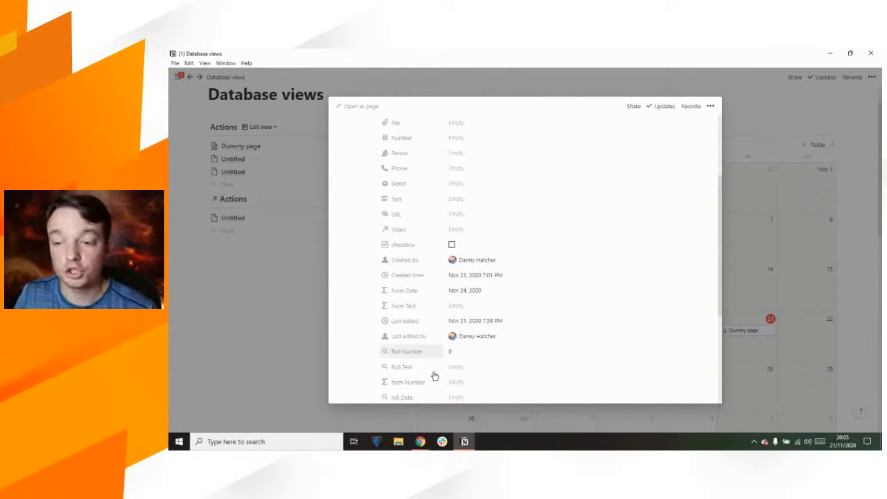
{"action": "scroll", "coordinate": [484, 228], "scroll_direction": "up", "scroll_amount": 4}
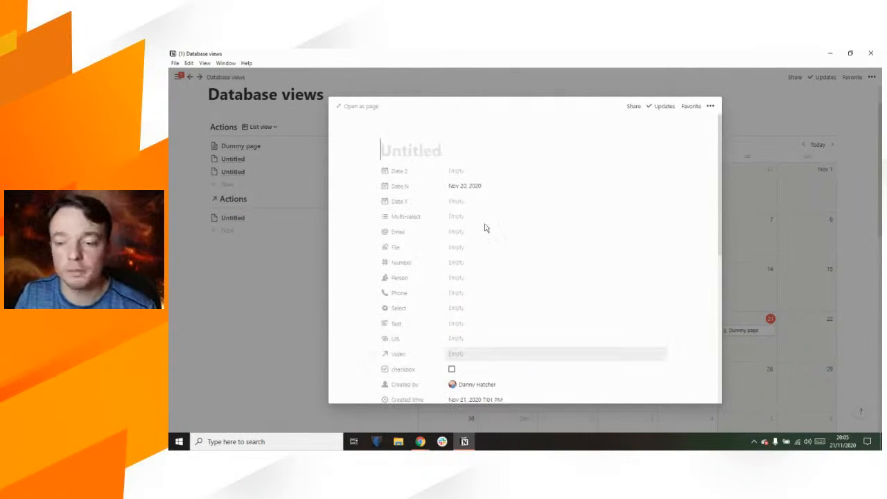
{"action": "left_click", "coordinate": [240, 297]}
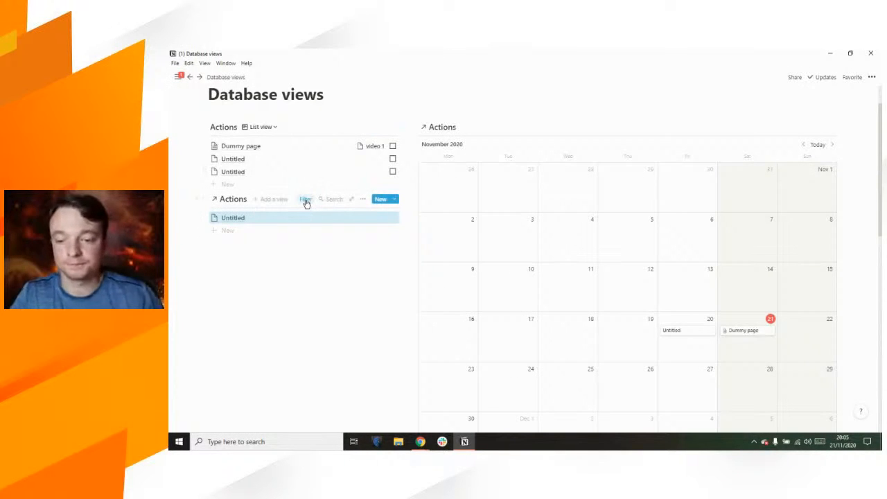
{"action": "left_click", "coordinate": [306, 200]}
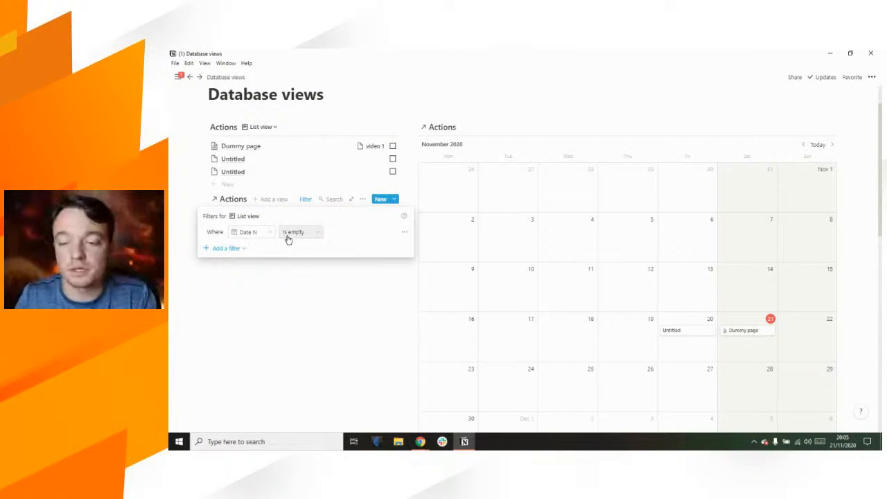
{"action": "left_click", "coordinate": [445, 113]}
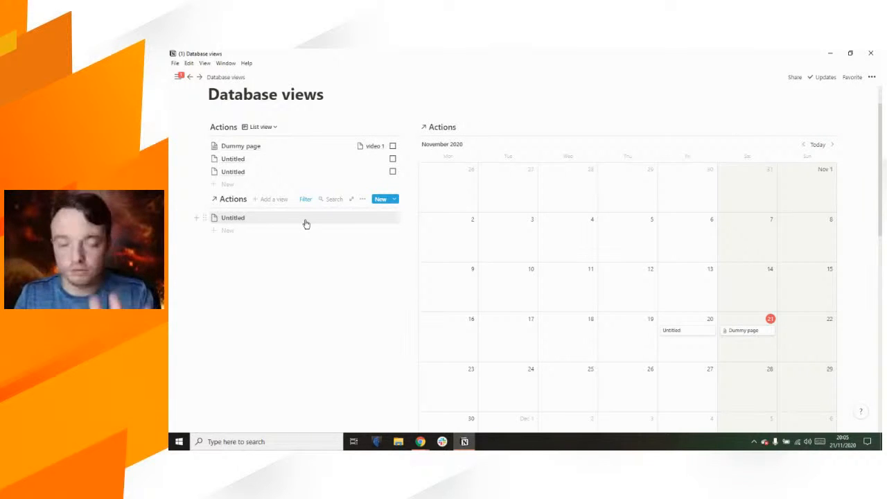
{"action": "left_click_drag", "start_coordinate": [305, 224], "coordinate": [448, 185]}
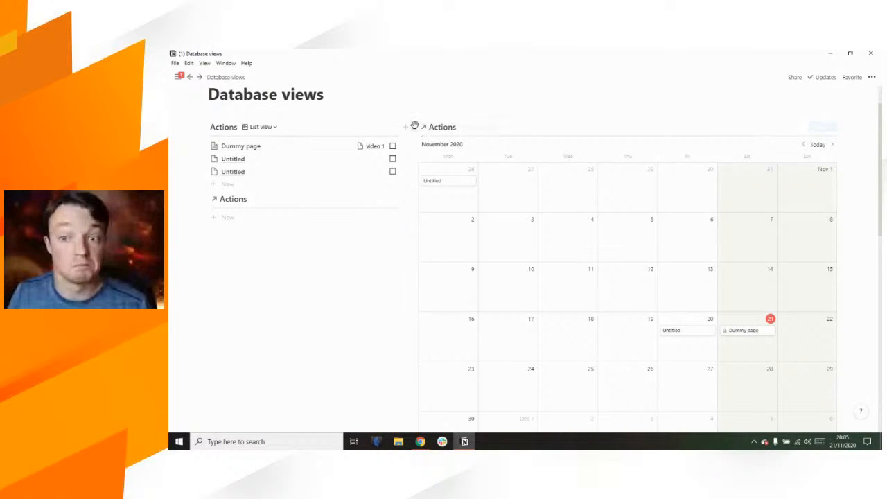
Step: Delete the calendar block and the empty linked Actions block from the page
{"action": "left_click", "coordinate": [416, 128]}
{"action": "left_click", "coordinate": [361, 103]}
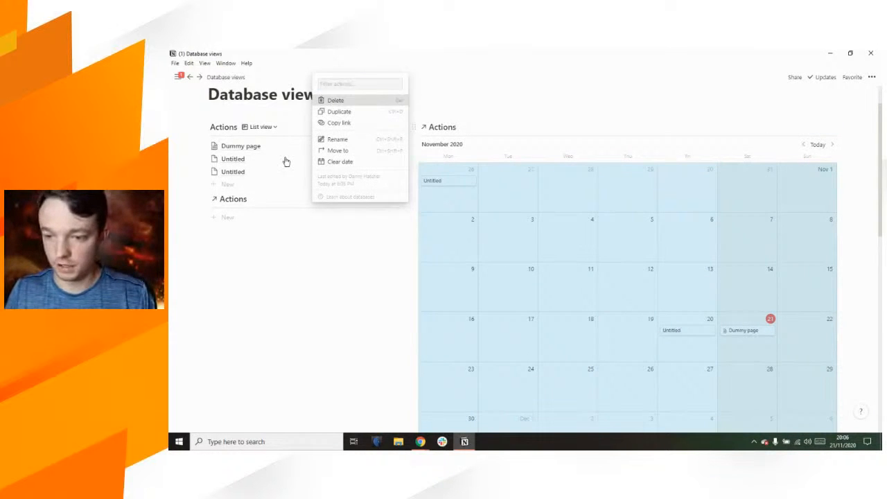
{"action": "left_click", "coordinate": [206, 196]}
{"action": "left_click", "coordinate": [239, 162]}
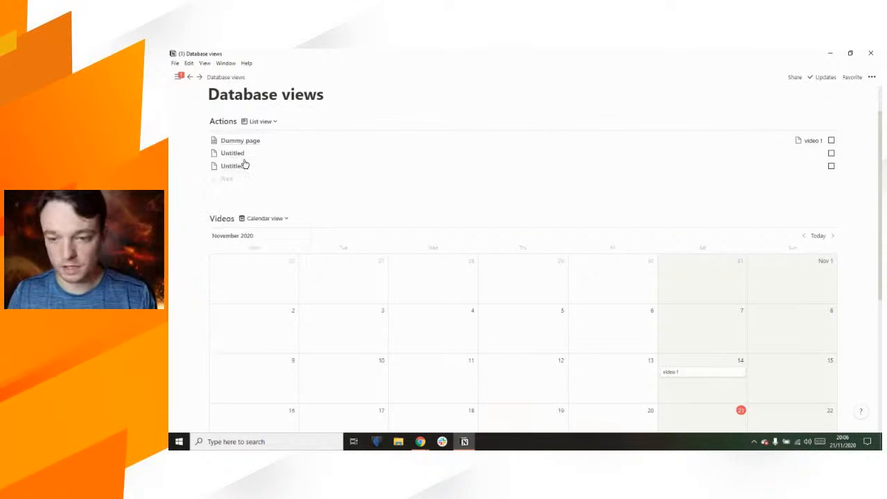
Step: Add and create a Gallery view for the Actions database
{"action": "left_click", "coordinate": [277, 123]}
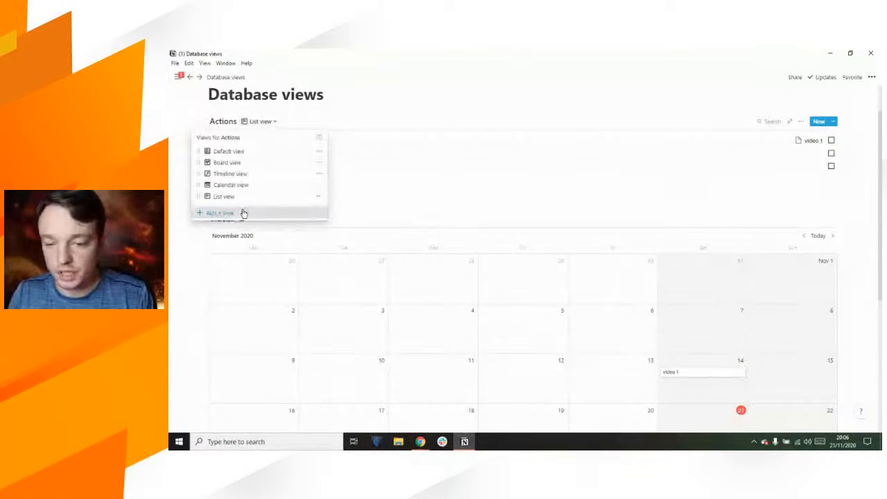
{"action": "left_click", "coordinate": [270, 213]}
{"action": "left_click", "coordinate": [376, 267]}
{"action": "left_click", "coordinate": [390, 290]}
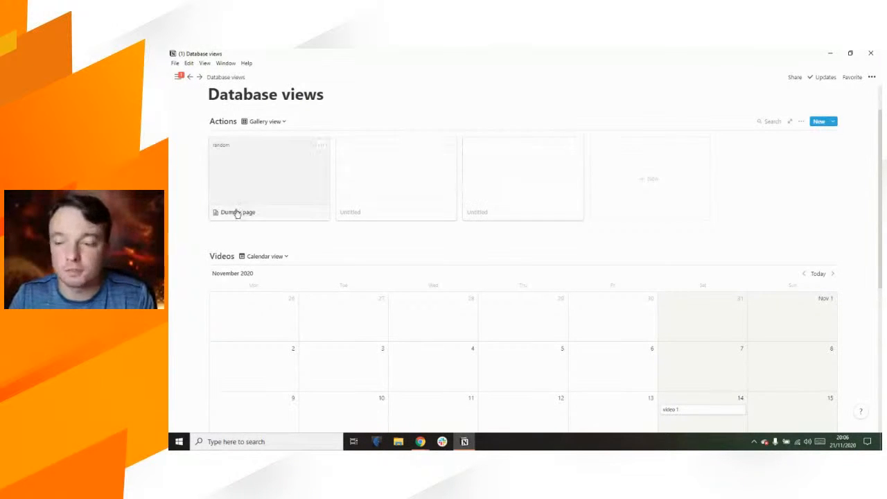
Step: Set the gallery card preview to the File image, fitted inside each card
{"action": "left_click", "coordinate": [802, 121]}
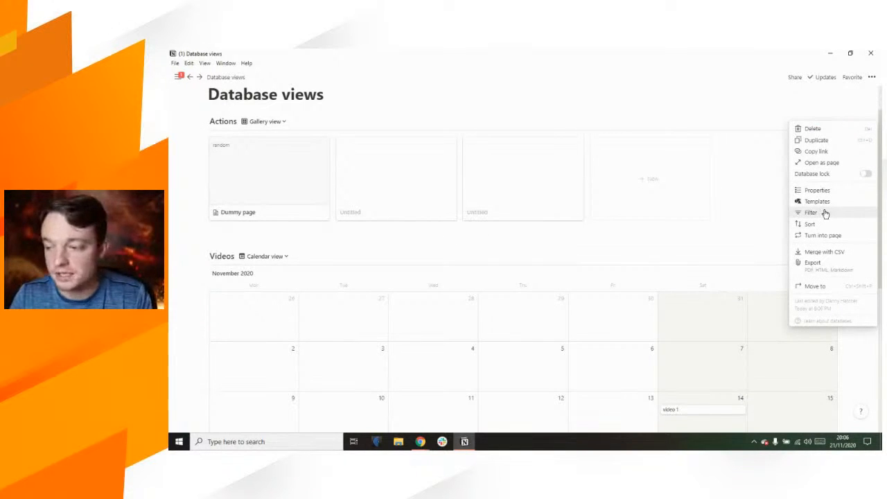
{"action": "left_click", "coordinate": [833, 191]}
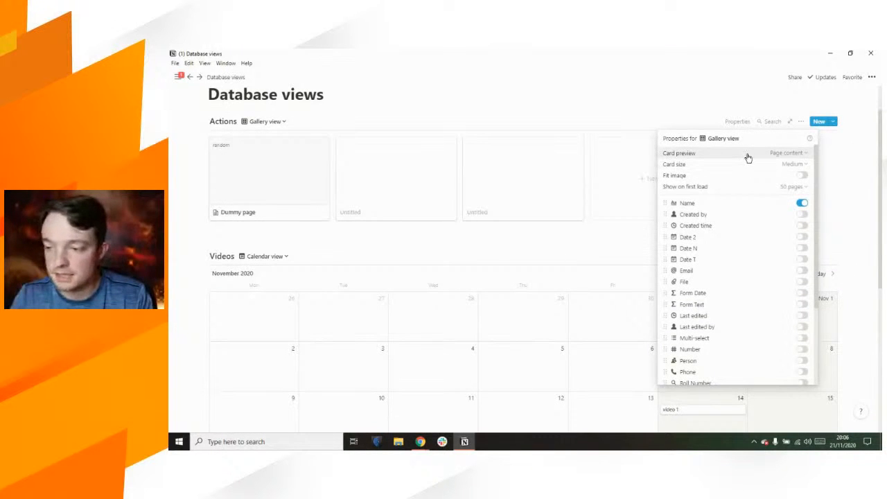
{"action": "left_click", "coordinate": [802, 177]}
{"action": "left_click", "coordinate": [802, 177]}
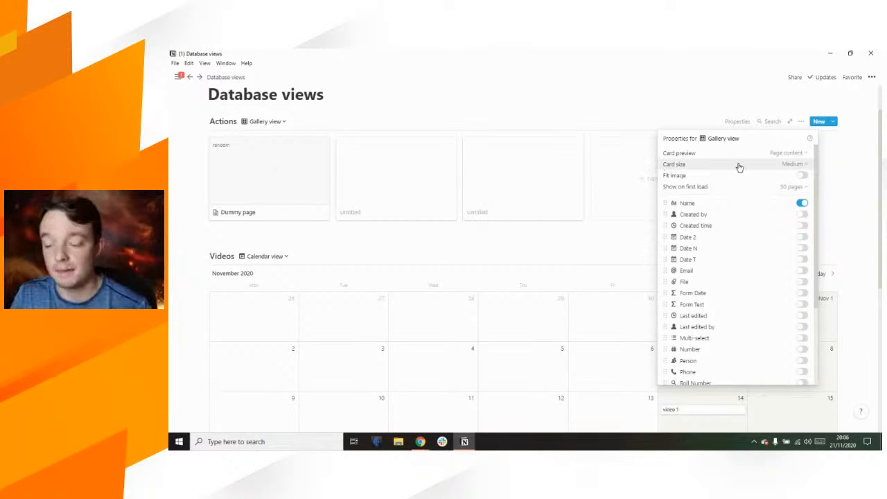
{"action": "left_click", "coordinate": [796, 155]}
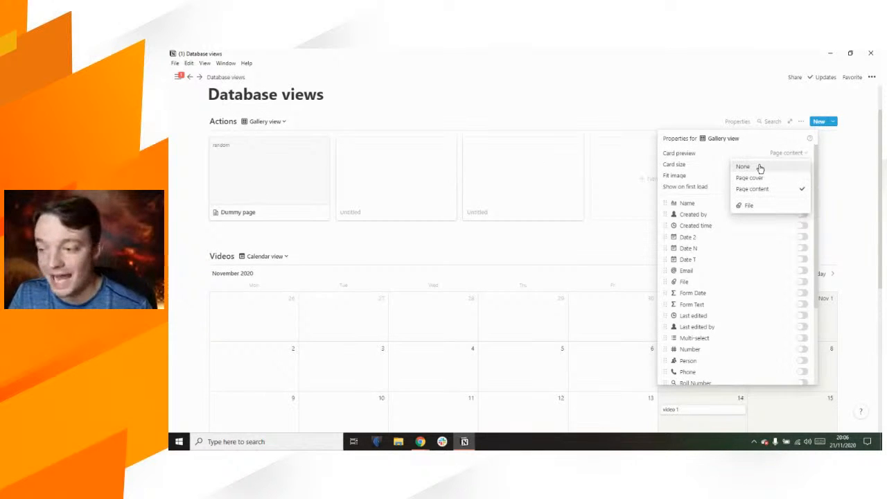
{"action": "left_click", "coordinate": [772, 207]}
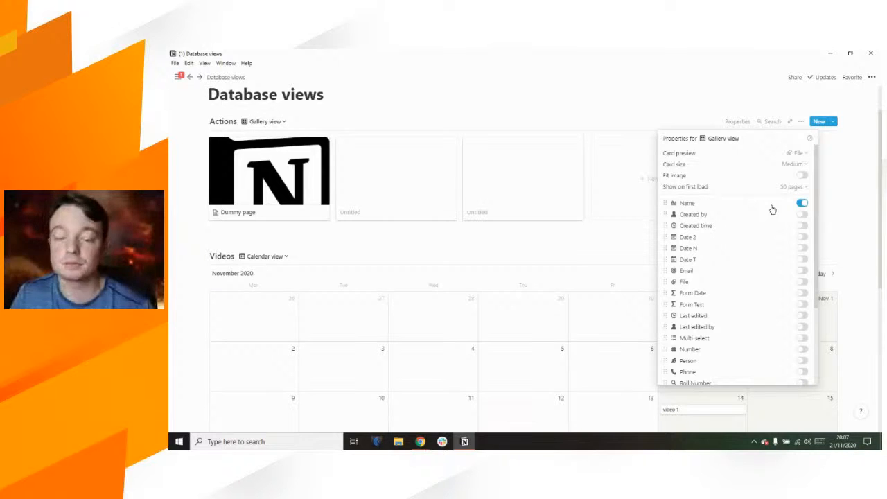
{"action": "left_click", "coordinate": [802, 177]}
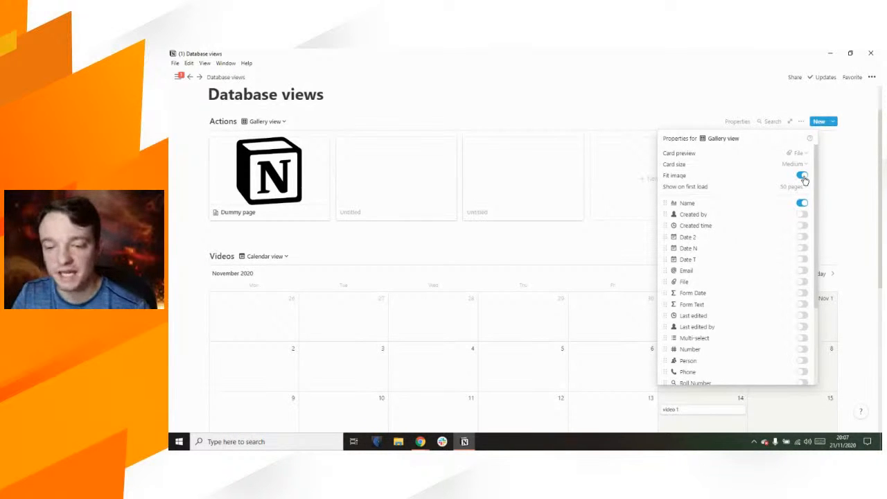
{"action": "left_click", "coordinate": [802, 176]}
{"action": "left_click", "coordinate": [802, 176]}
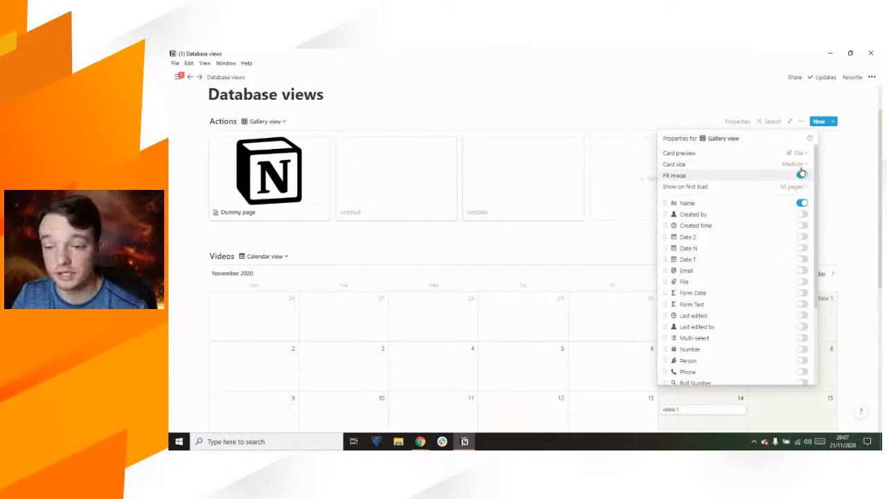
Step: Set the gallery card size to Large, keeping the File image preview
{"action": "left_click", "coordinate": [802, 168]}
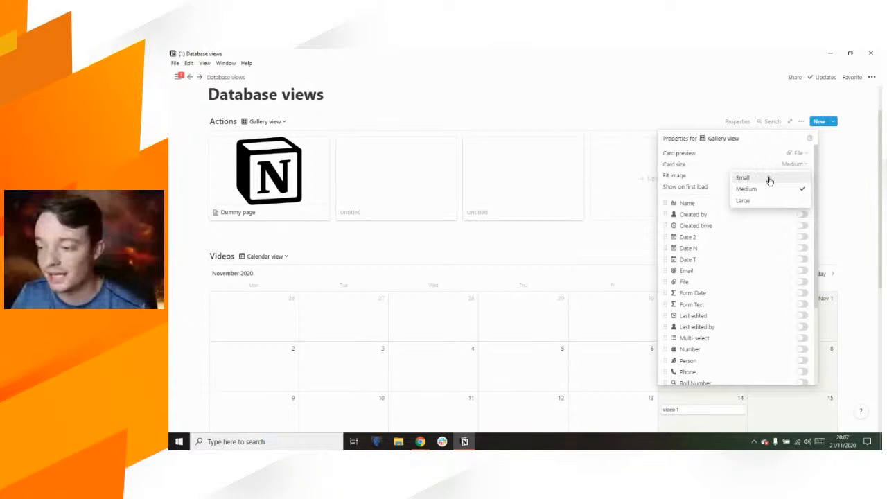
{"action": "left_click", "coordinate": [771, 177]}
{"action": "left_click", "coordinate": [798, 167]}
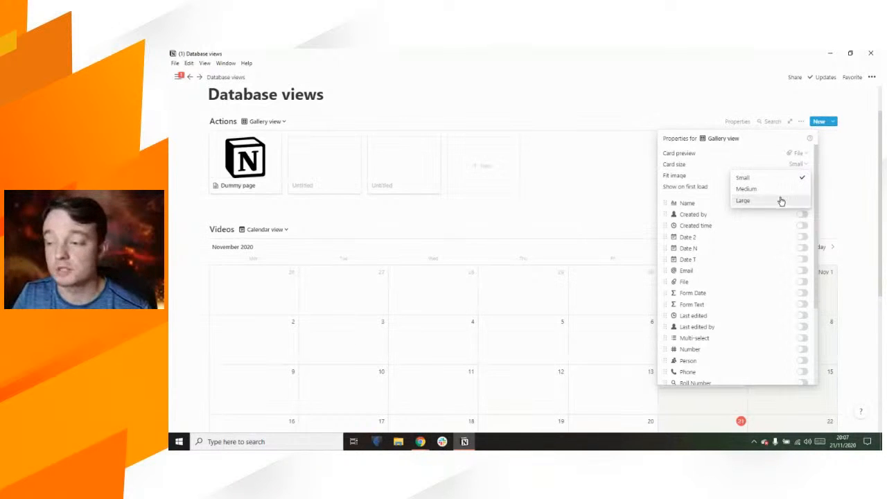
{"action": "left_click", "coordinate": [780, 198]}
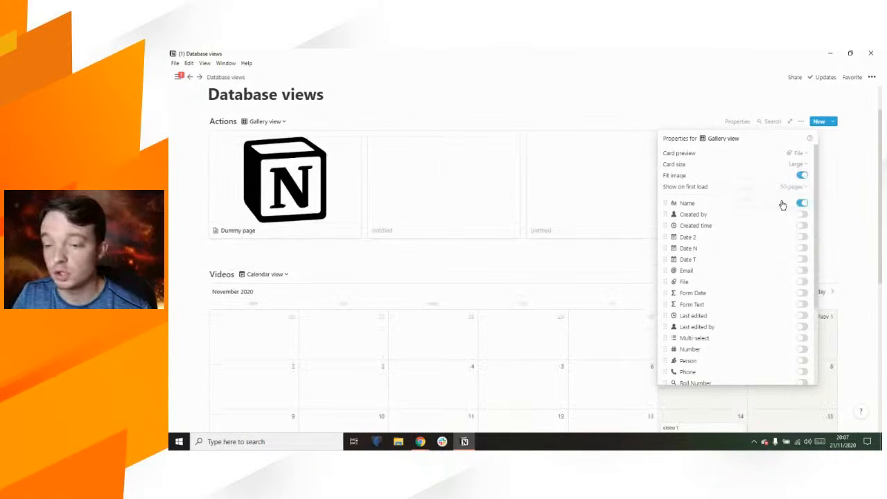
{"action": "left_click", "coordinate": [801, 153]}
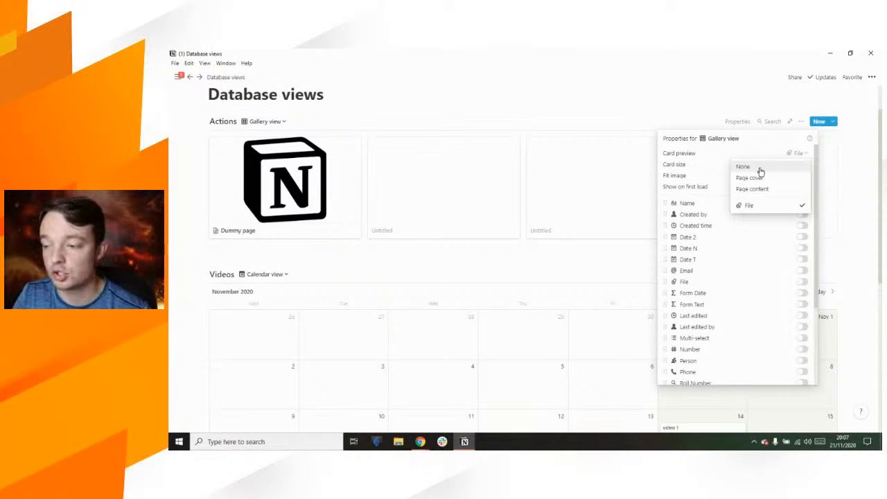
{"action": "left_click", "coordinate": [760, 147]}
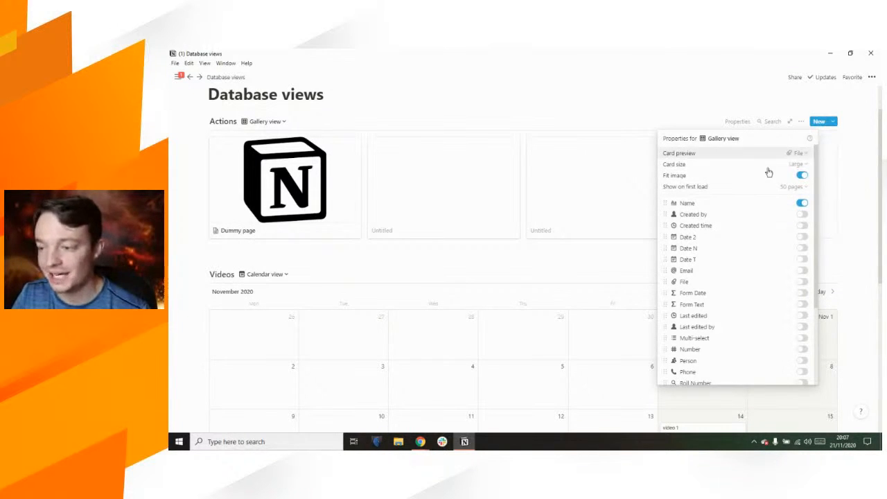
{"action": "left_click", "coordinate": [803, 204]}
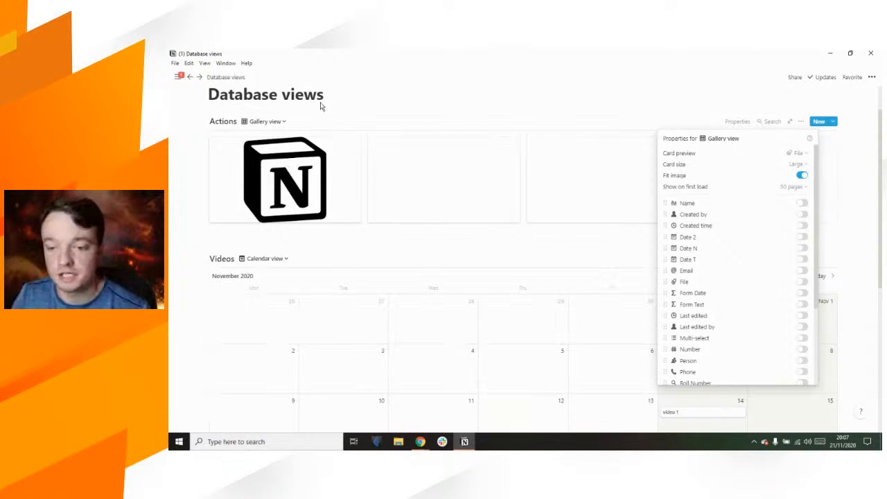
Step: Switch the card preview to None, then back to the File image
{"action": "left_click", "coordinate": [783, 156]}
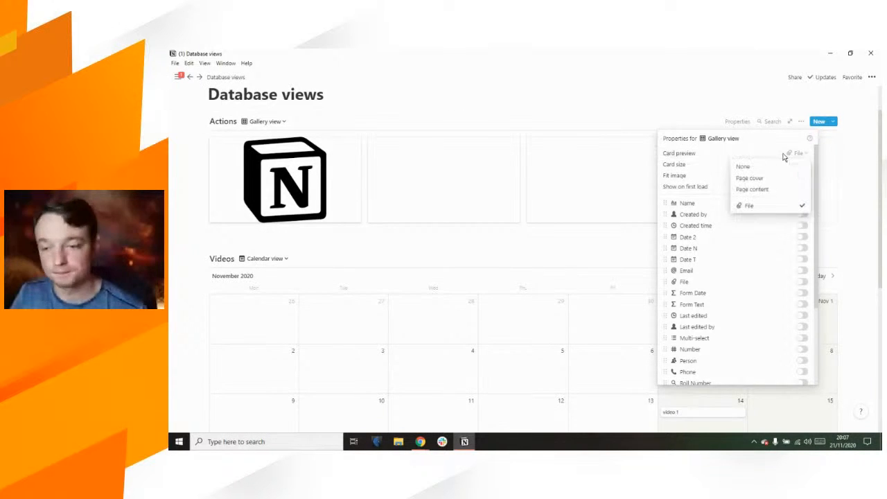
{"action": "left_click", "coordinate": [774, 168]}
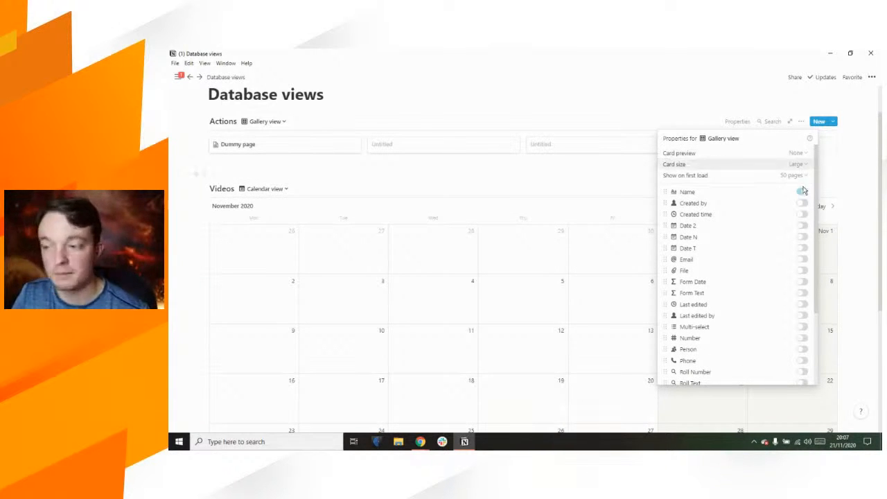
{"action": "left_click", "coordinate": [796, 153]}
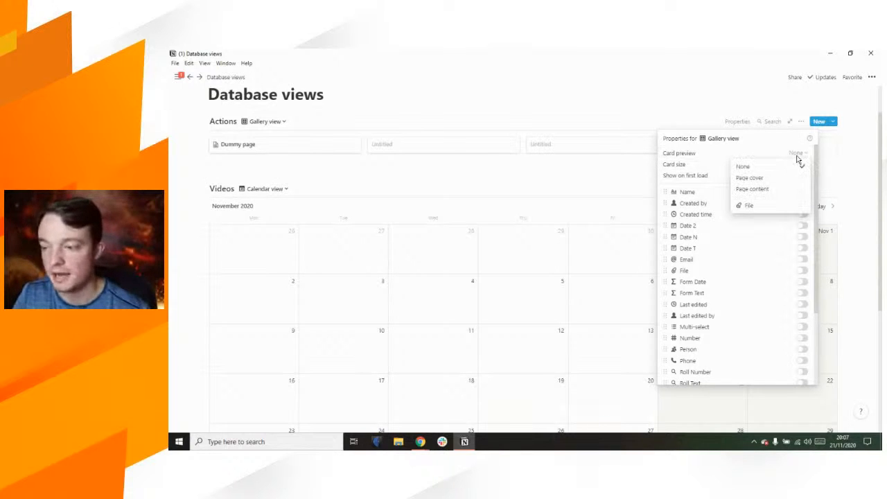
{"action": "left_click", "coordinate": [753, 205]}
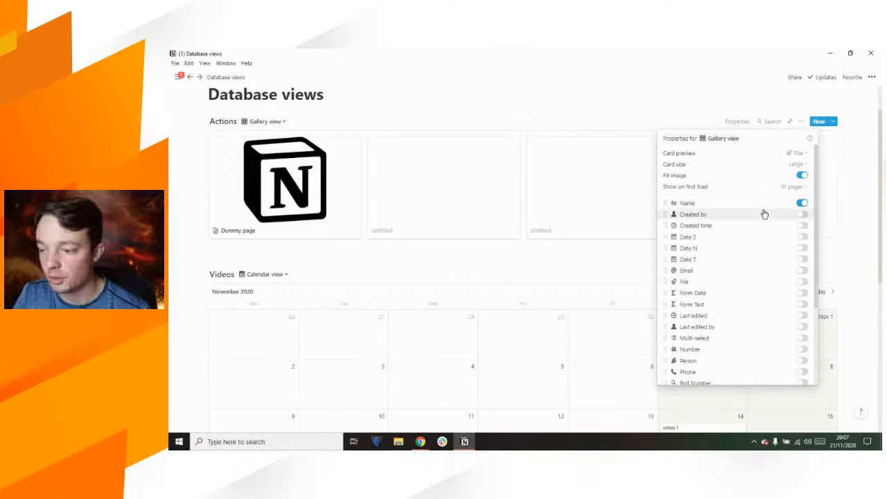
Step: Hide the Name property and show Phone, URL and checkbox on the gallery cards
{"action": "left_click", "coordinate": [801, 203]}
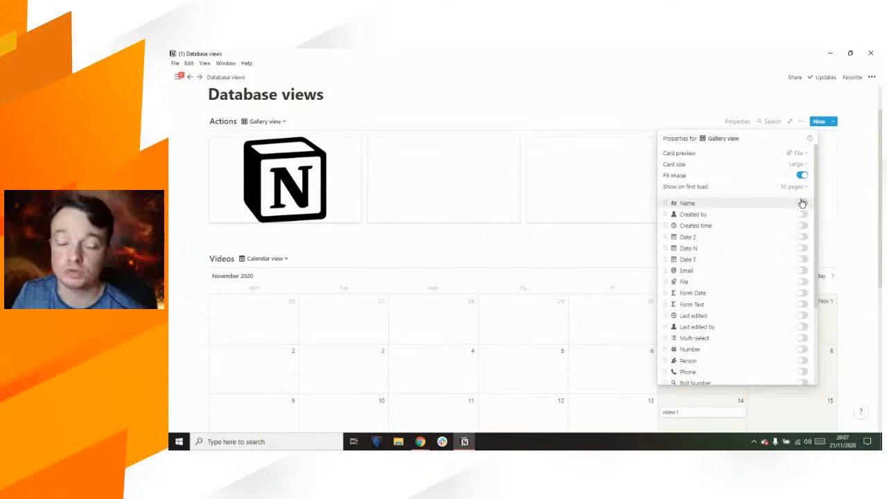
{"action": "scroll", "coordinate": [762, 215], "scroll_direction": "down", "scroll_amount": 1}
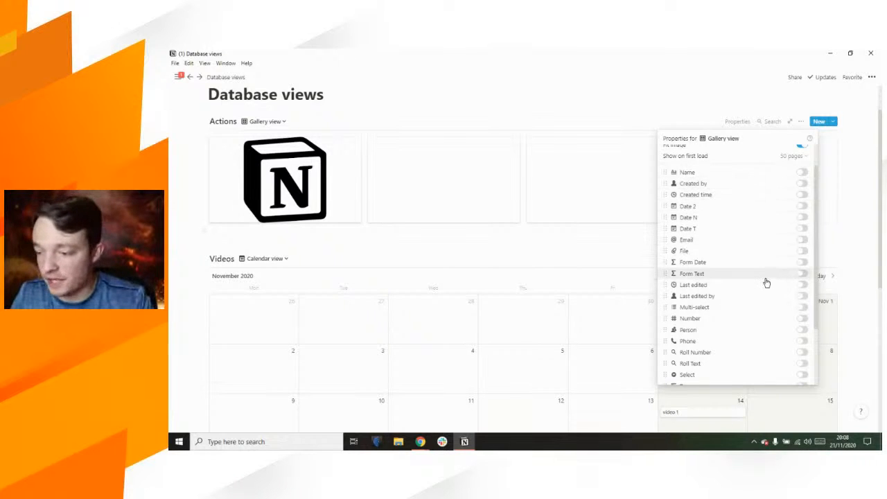
{"action": "scroll", "coordinate": [774, 282], "scroll_direction": "down", "scroll_amount": 2}
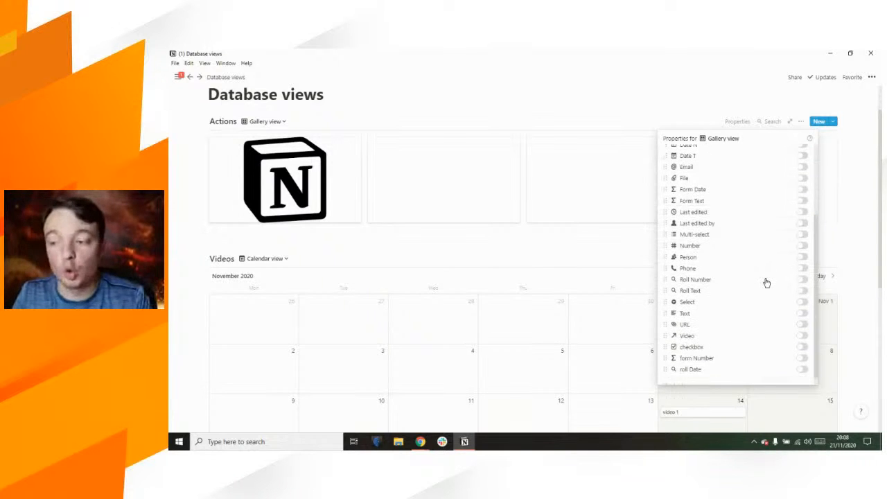
{"action": "left_click", "coordinate": [803, 269]}
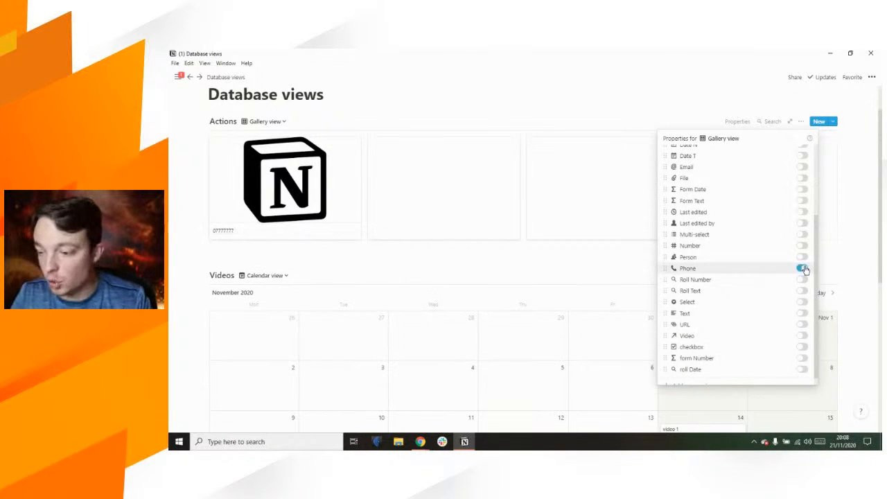
{"action": "left_click", "coordinate": [802, 346]}
{"action": "left_click", "coordinate": [802, 324]}
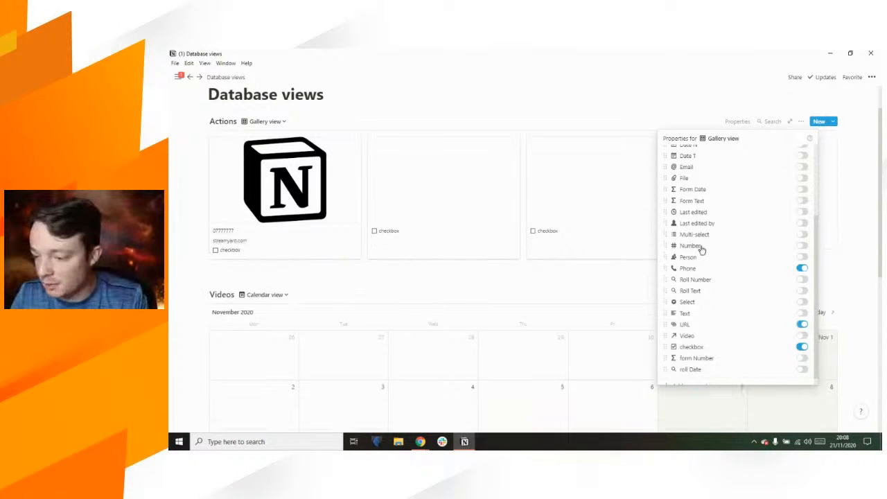
{"action": "left_click", "coordinate": [245, 239]}
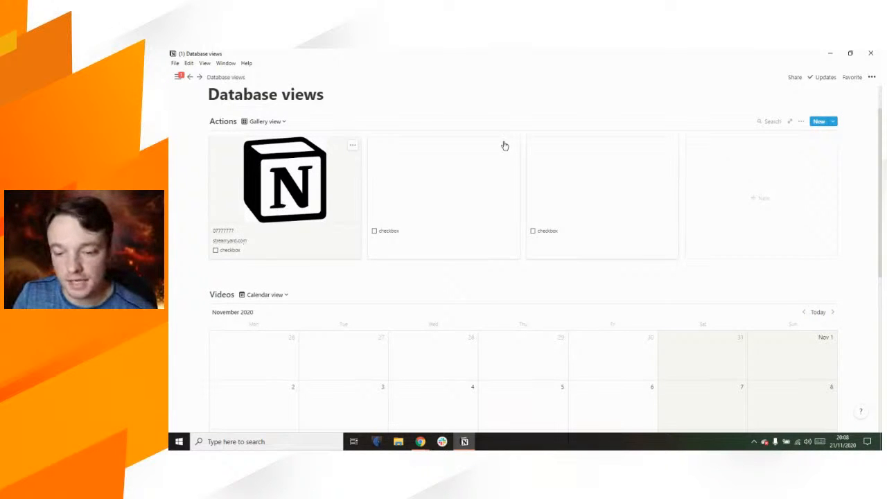
Step: Rename the checkbox property to 'to-do' from the Dummy page preview
{"action": "left_click", "coordinate": [310, 239]}
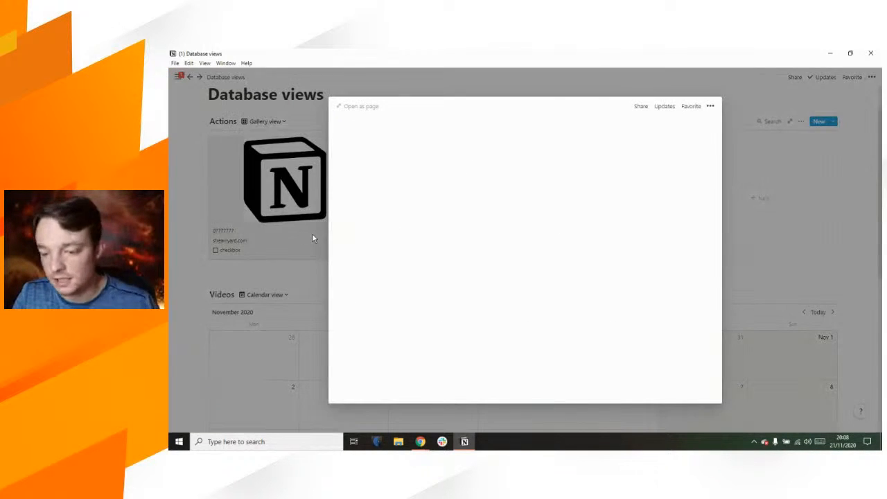
{"action": "scroll", "coordinate": [462, 307], "scroll_direction": "down", "scroll_amount": 3}
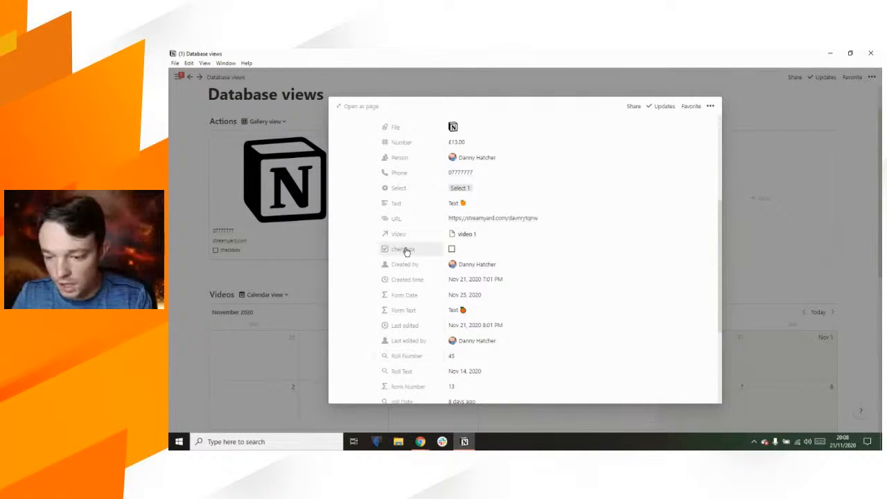
{"action": "left_click", "coordinate": [406, 251]}
{"action": "type", "text": "to-do"}
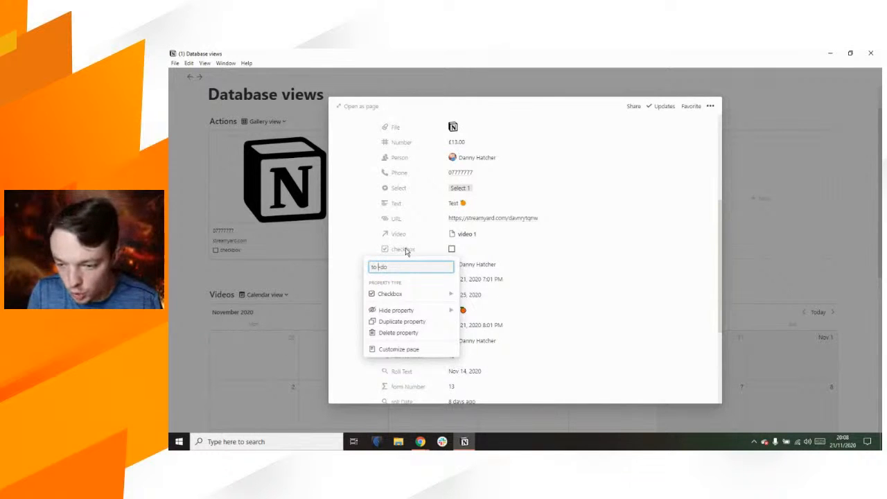
{"action": "key", "text": "Return"}
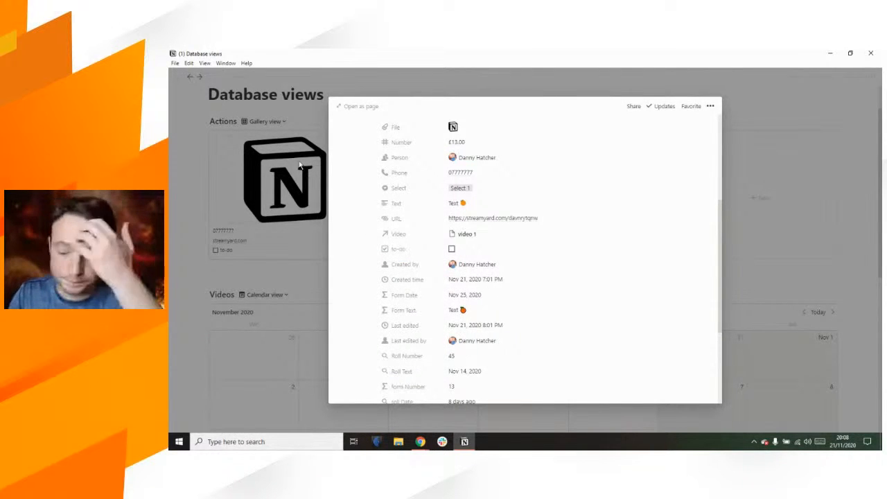
{"action": "left_click", "coordinate": [301, 101]}
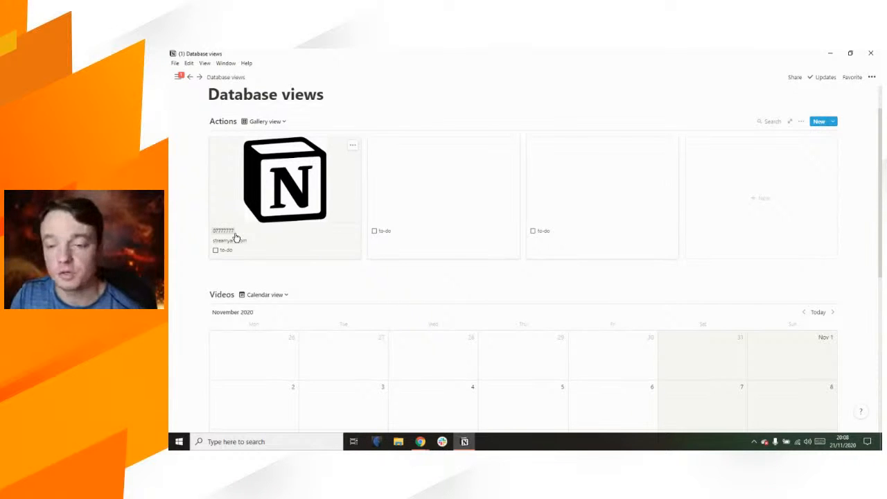
Step: Tick the to-do box on the Dummy page card
{"action": "left_click", "coordinate": [215, 251]}
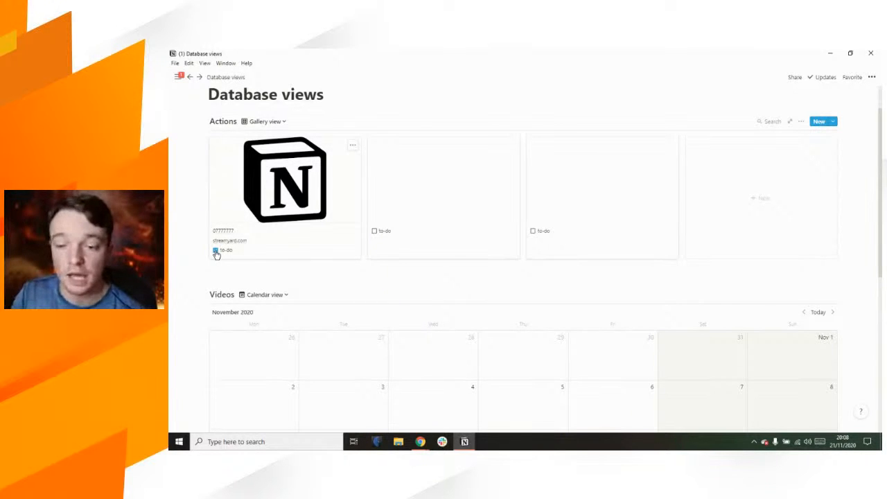
{"action": "left_click", "coordinate": [352, 147]}
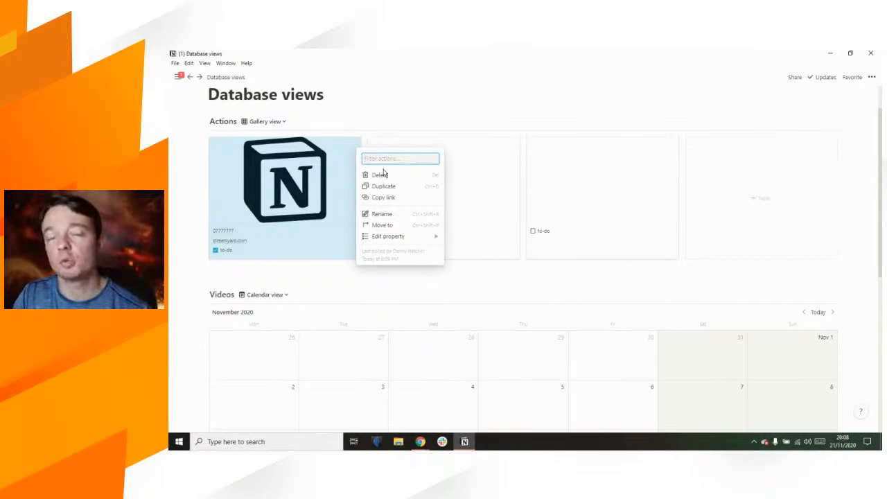
{"action": "left_click", "coordinate": [343, 100]}
{"action": "left_click", "coordinate": [342, 99]}
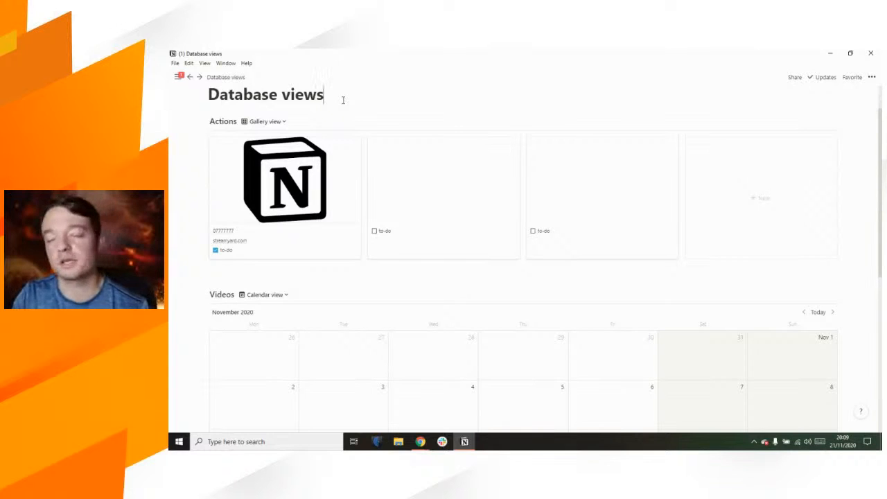
Step: Bring up the Actions database's list of views from the Gallery view dropdown
{"action": "scroll", "coordinate": [342, 100], "scroll_direction": "up", "scroll_amount": 1}
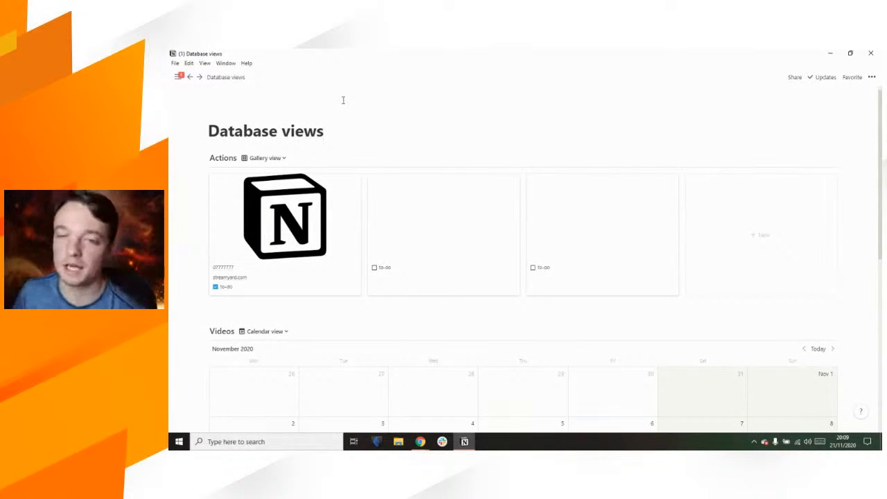
{"action": "scroll", "coordinate": [342, 130], "scroll_direction": "down", "scroll_amount": 1}
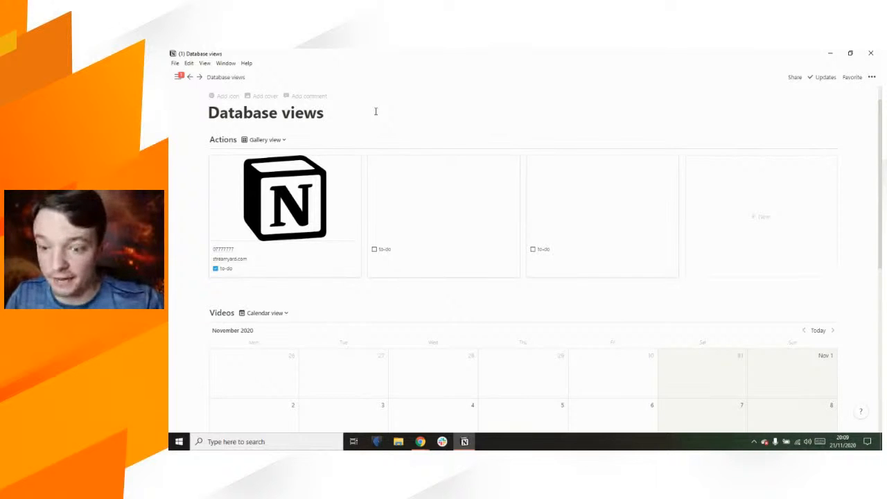
{"action": "scroll", "coordinate": [376, 111], "scroll_direction": "down", "scroll_amount": 1}
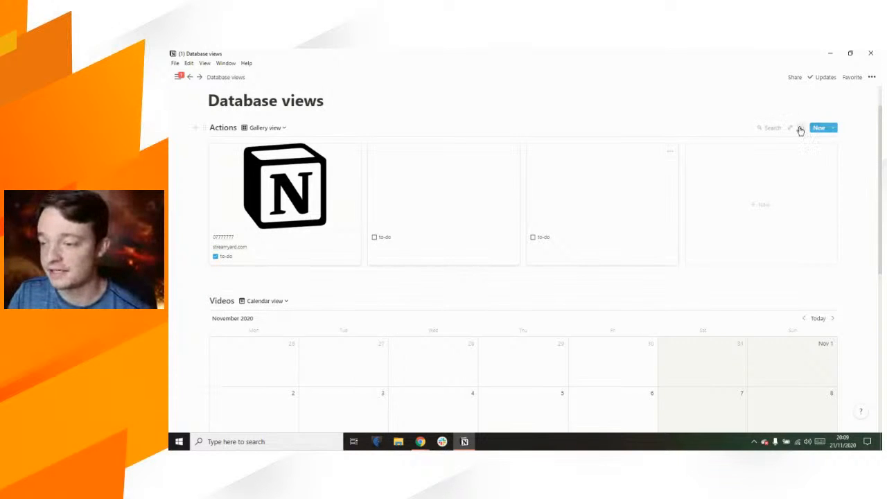
{"action": "left_click", "coordinate": [801, 128]}
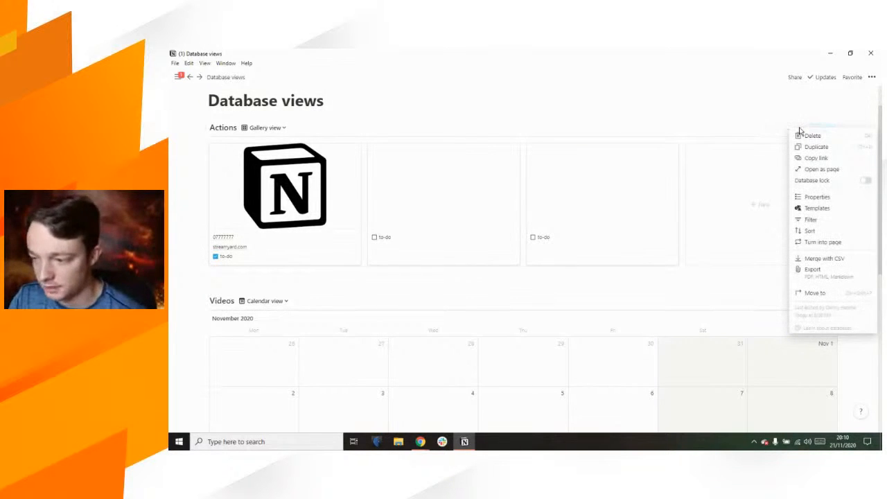
{"action": "left_click", "coordinate": [603, 121]}
{"action": "left_click", "coordinate": [283, 130]}
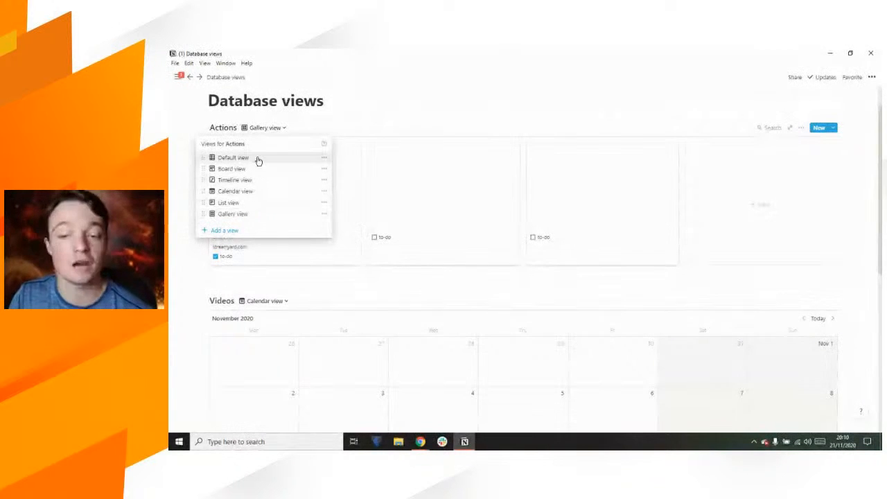